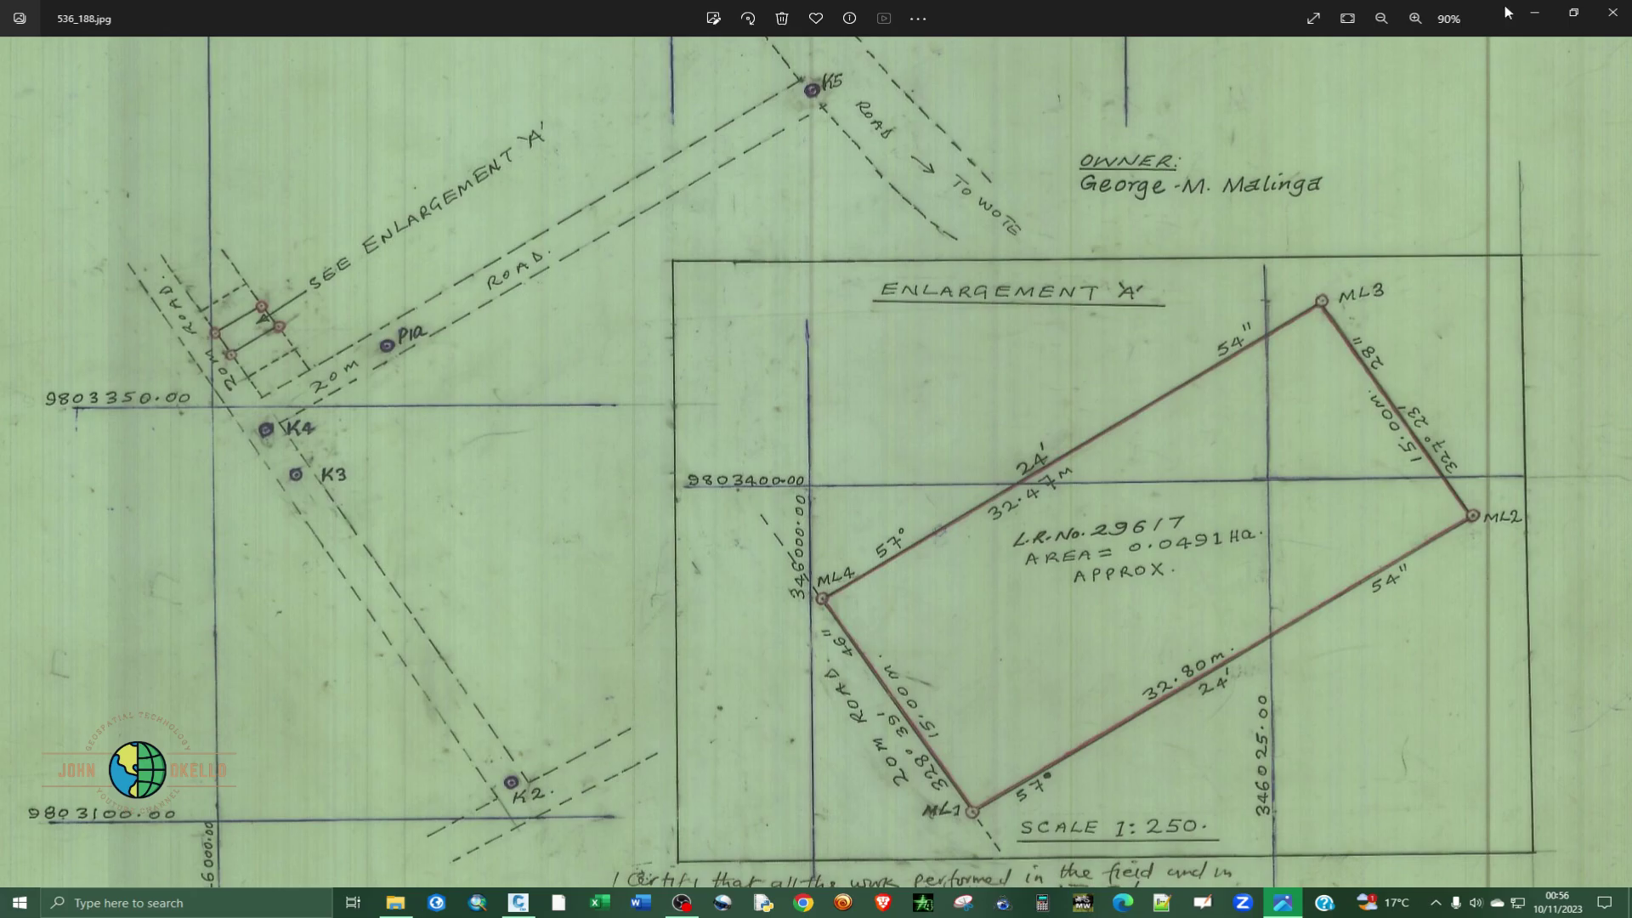
# - Minimize the survey plan image and open Coordinates.xlsx from the project folder
pyautogui.click(1535, 14)
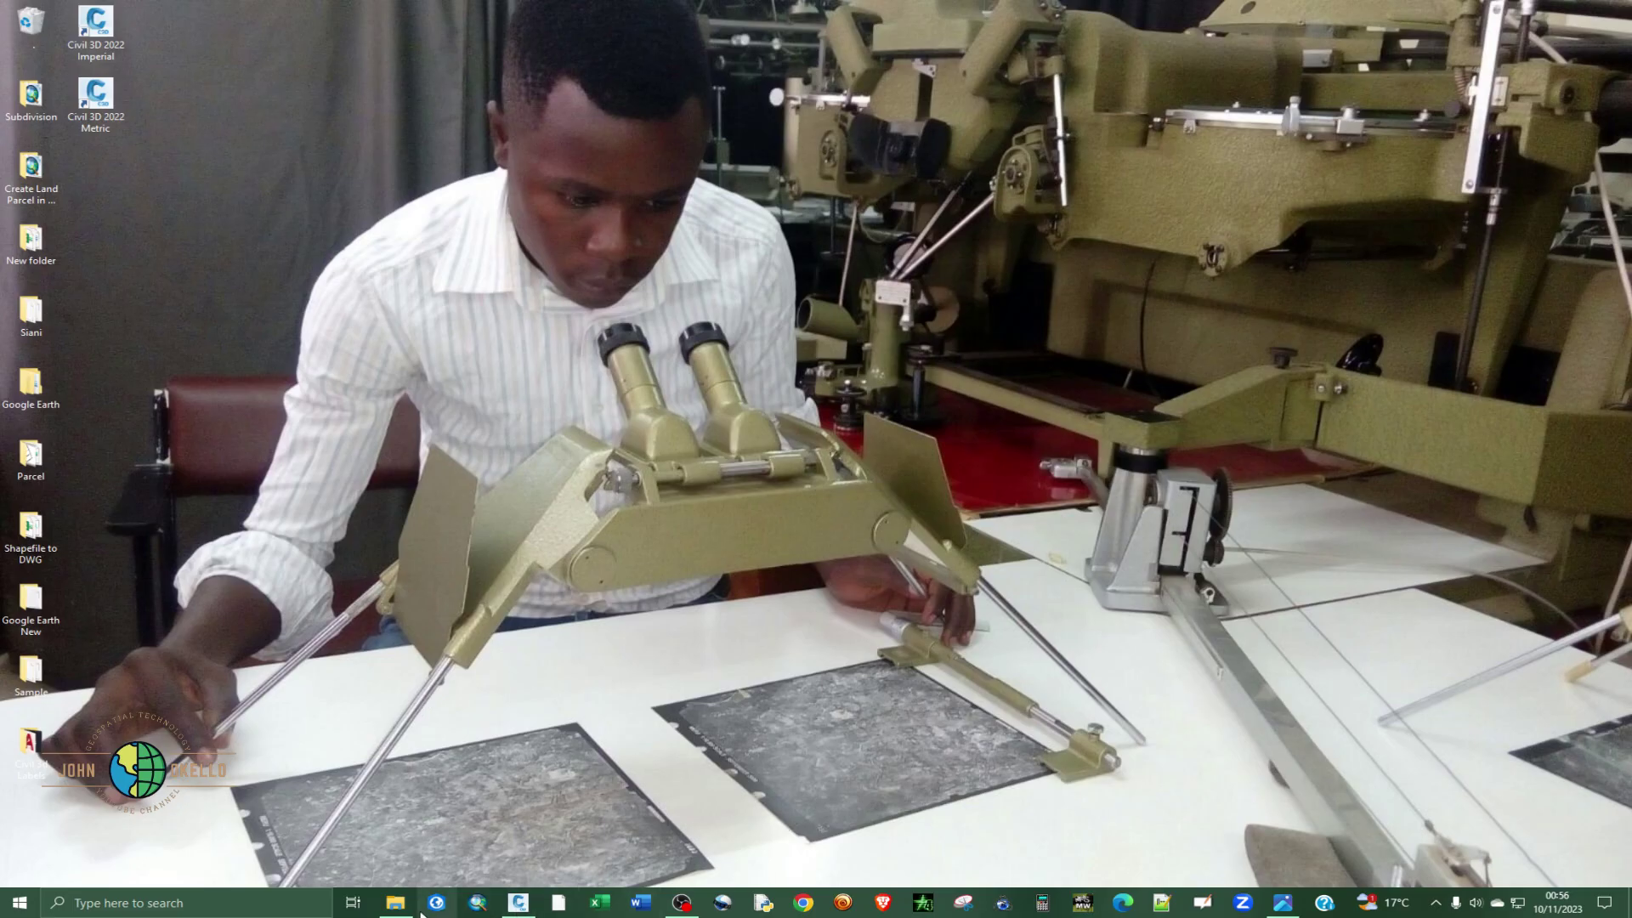
pyautogui.click(395, 903)
pyautogui.doubleClick(404, 262)
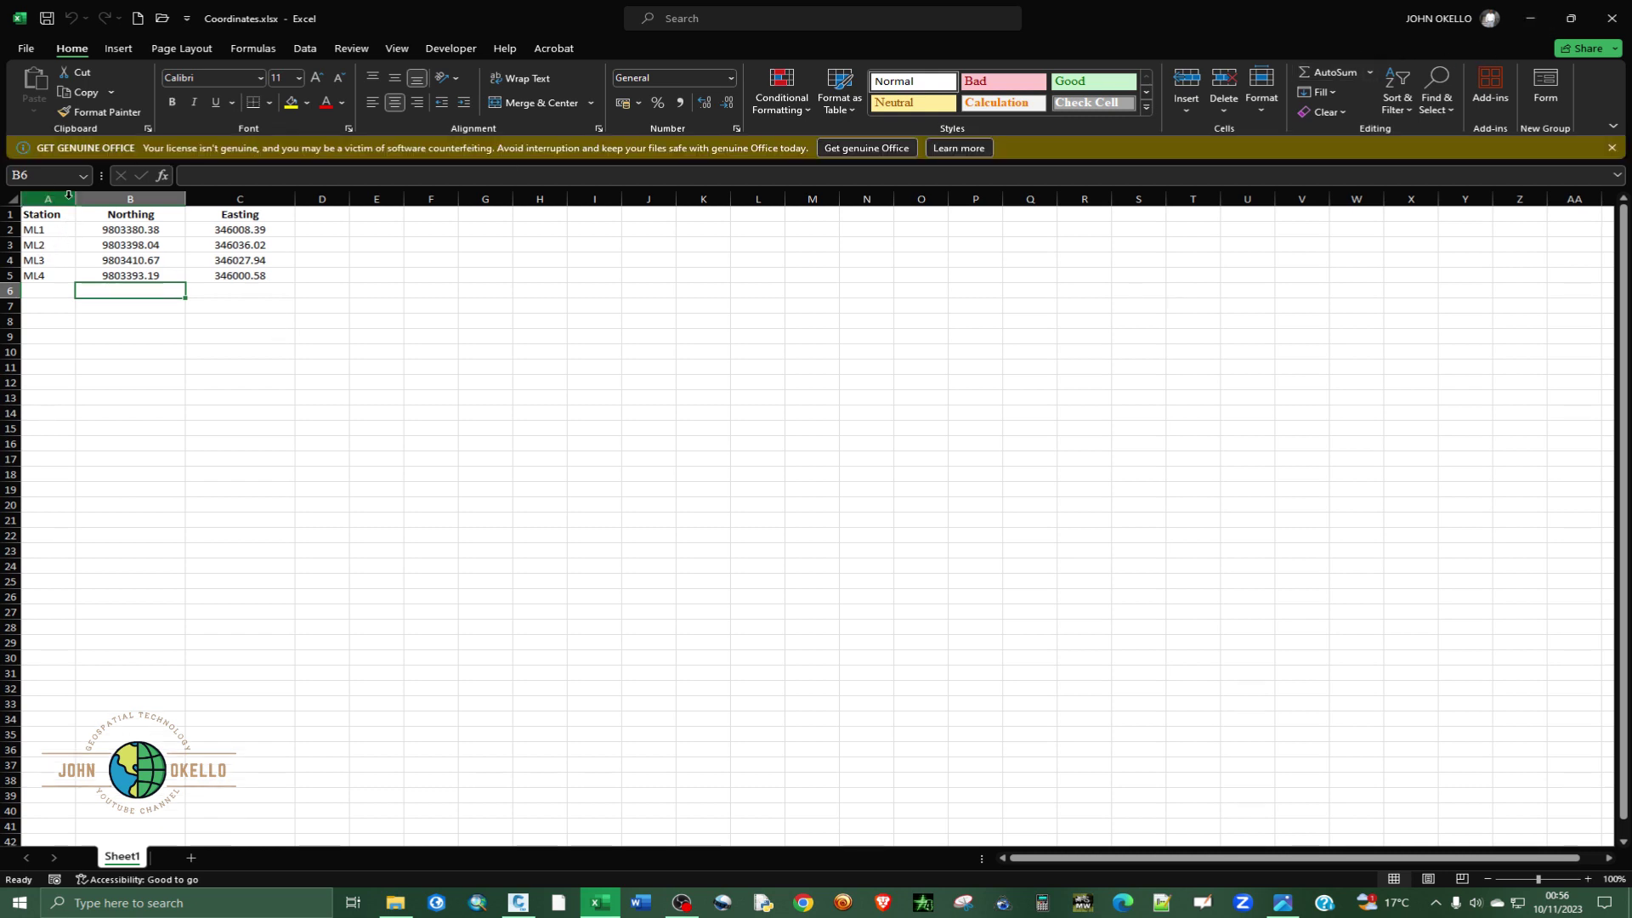
# - Dismiss the Get Genuine Office bar, recheck the plan in Photos, then open Excel's File backstage
pyautogui.click(1612, 147)
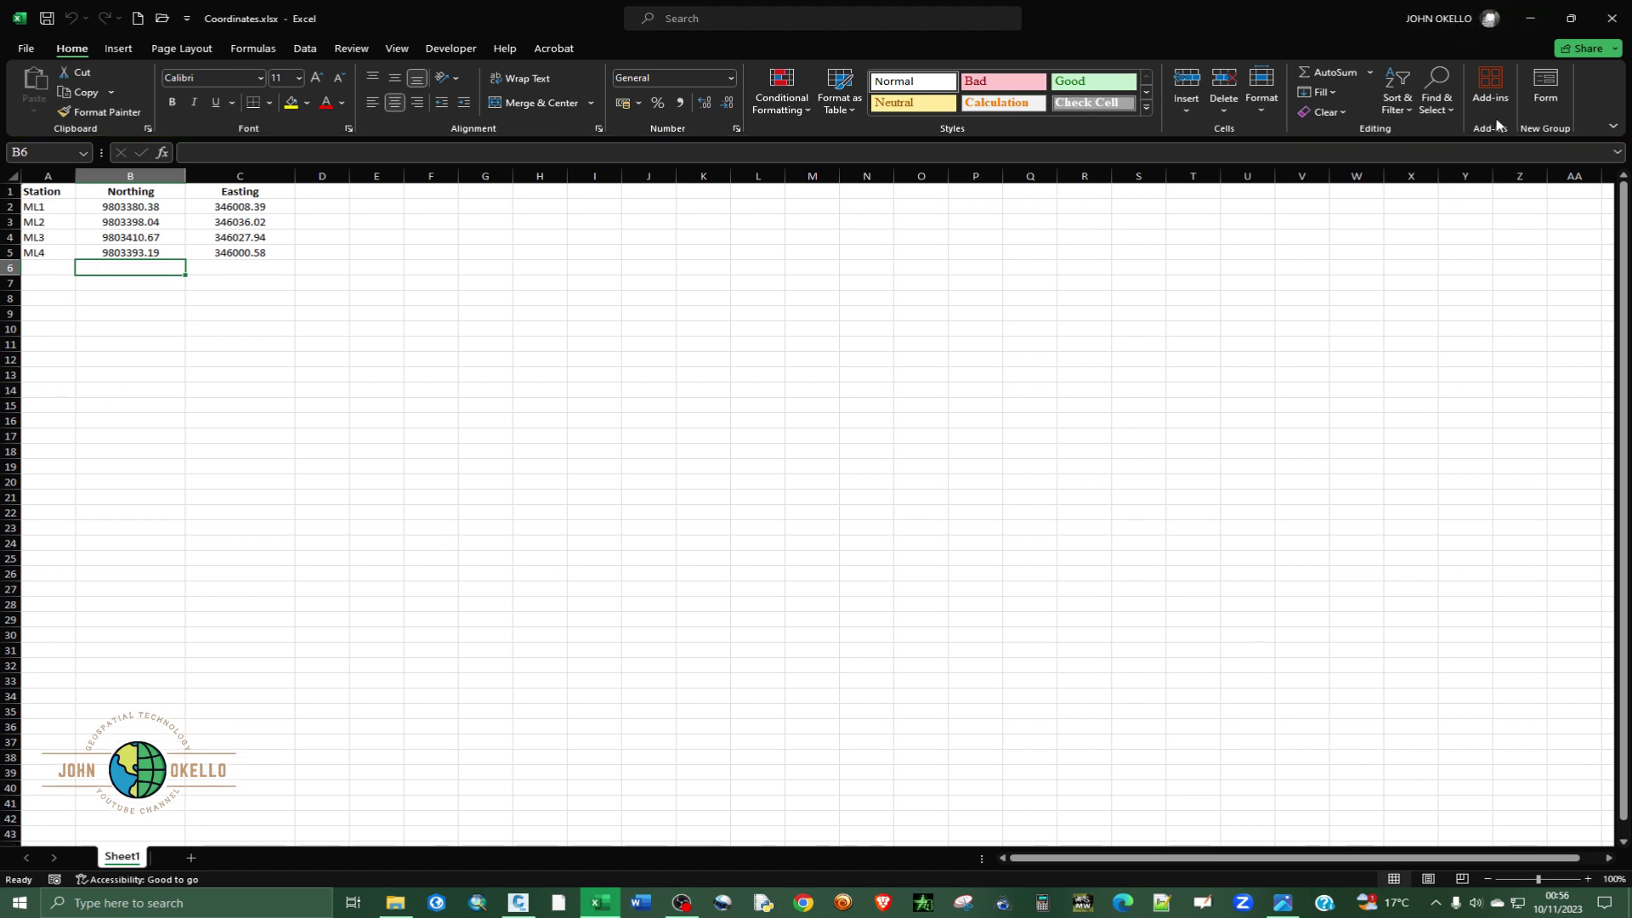
pyautogui.click(1530, 27)
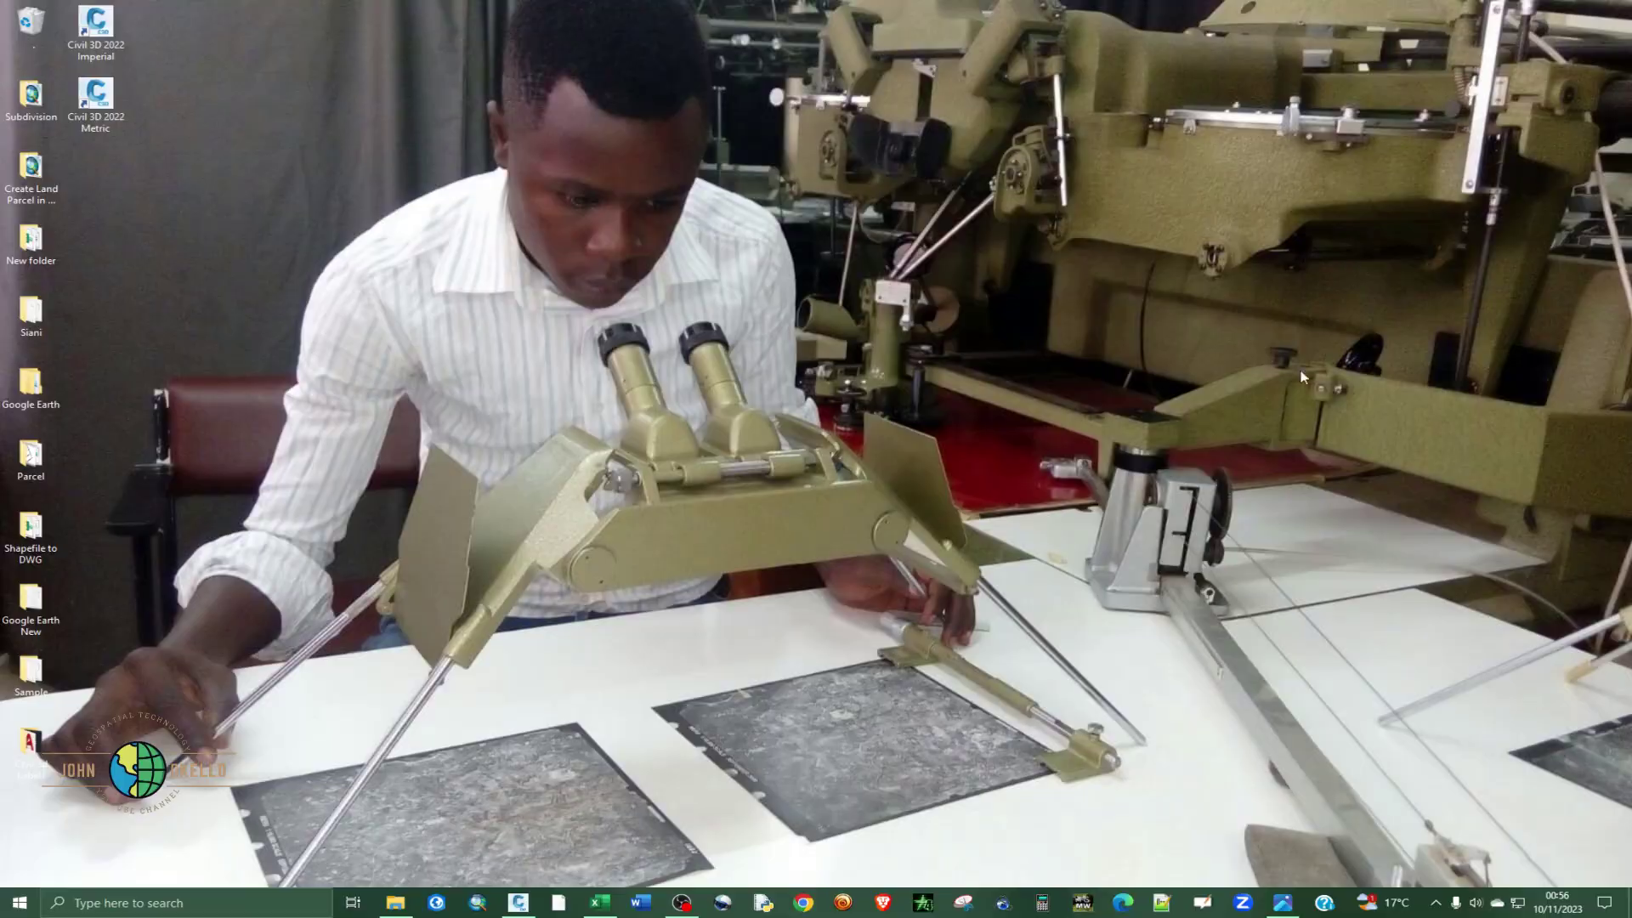
pyautogui.click(1283, 902)
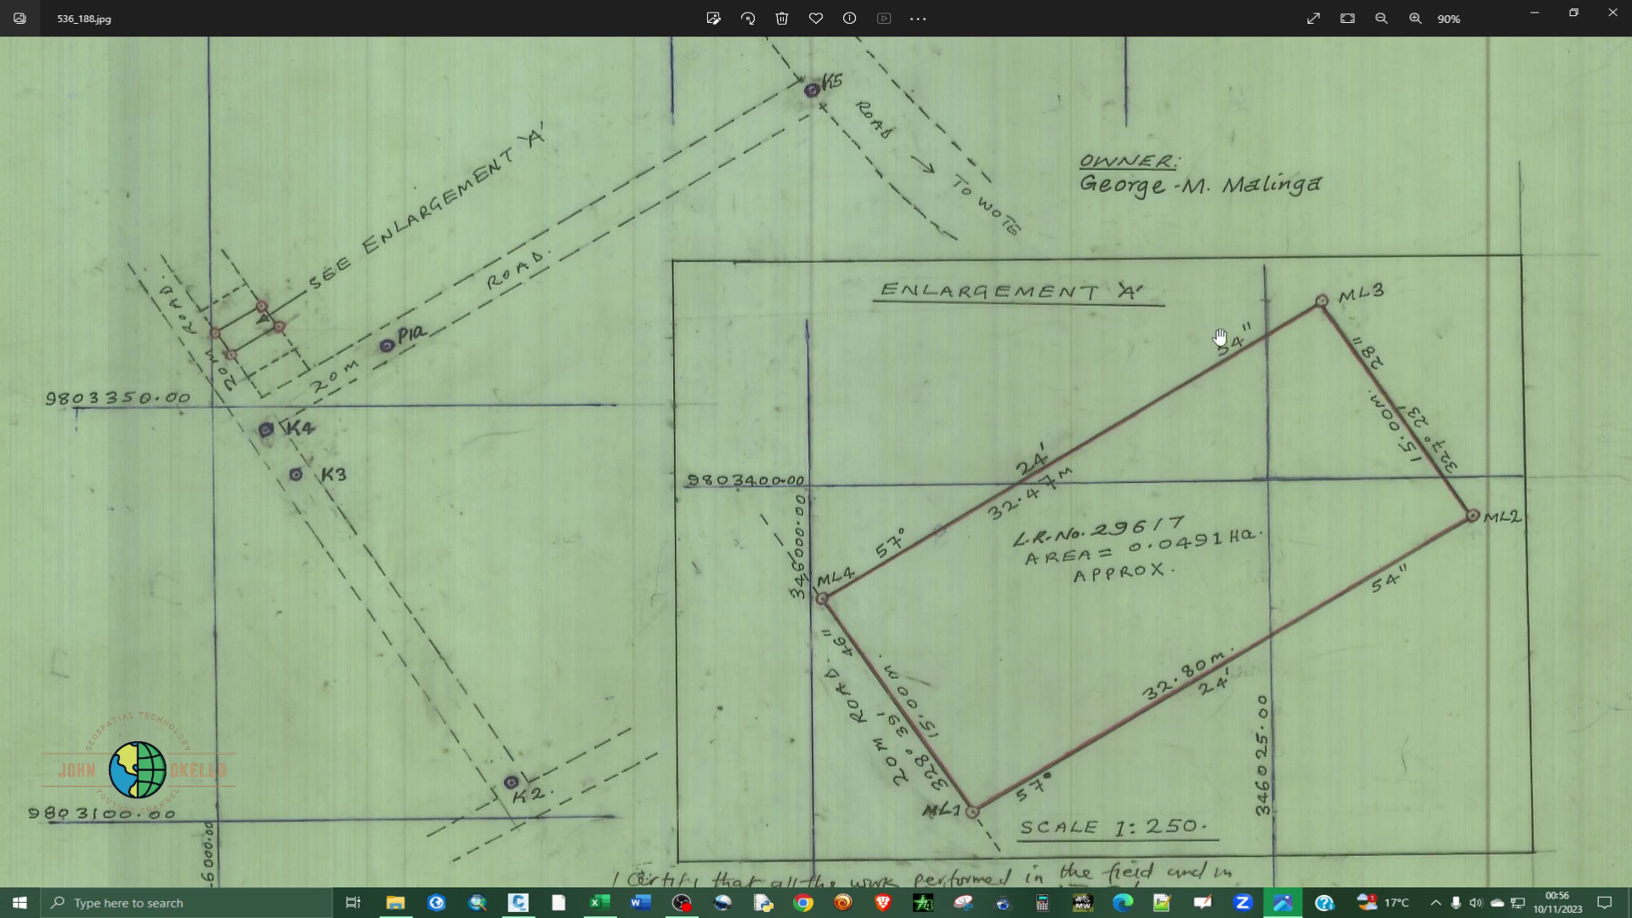
pyautogui.click(1530, 12)
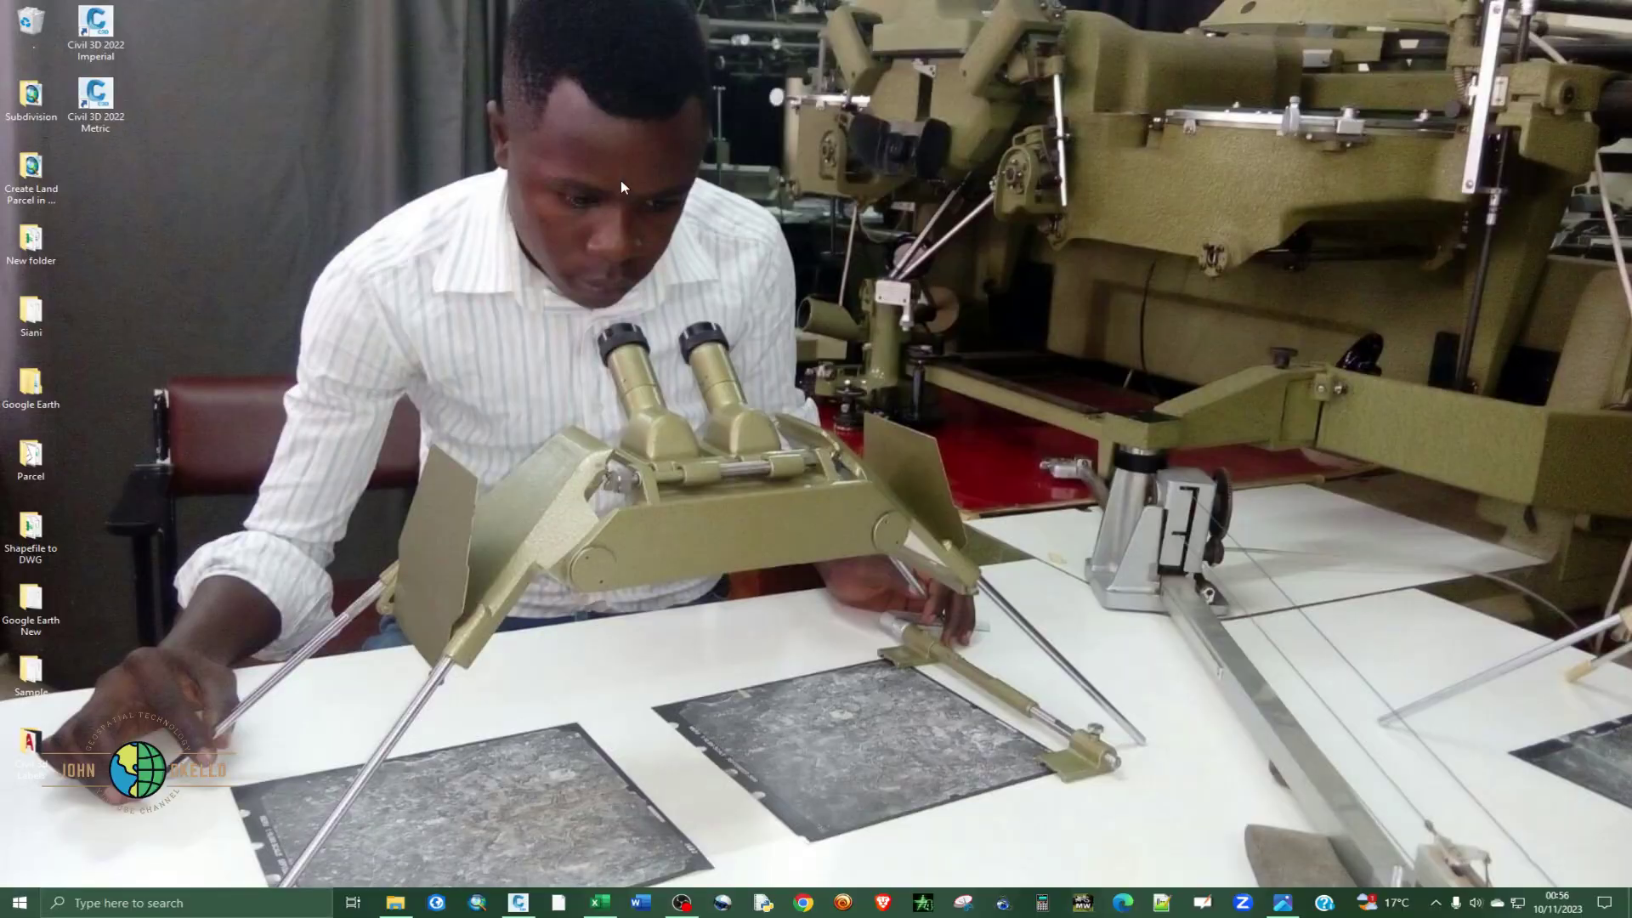
pyautogui.click(600, 902)
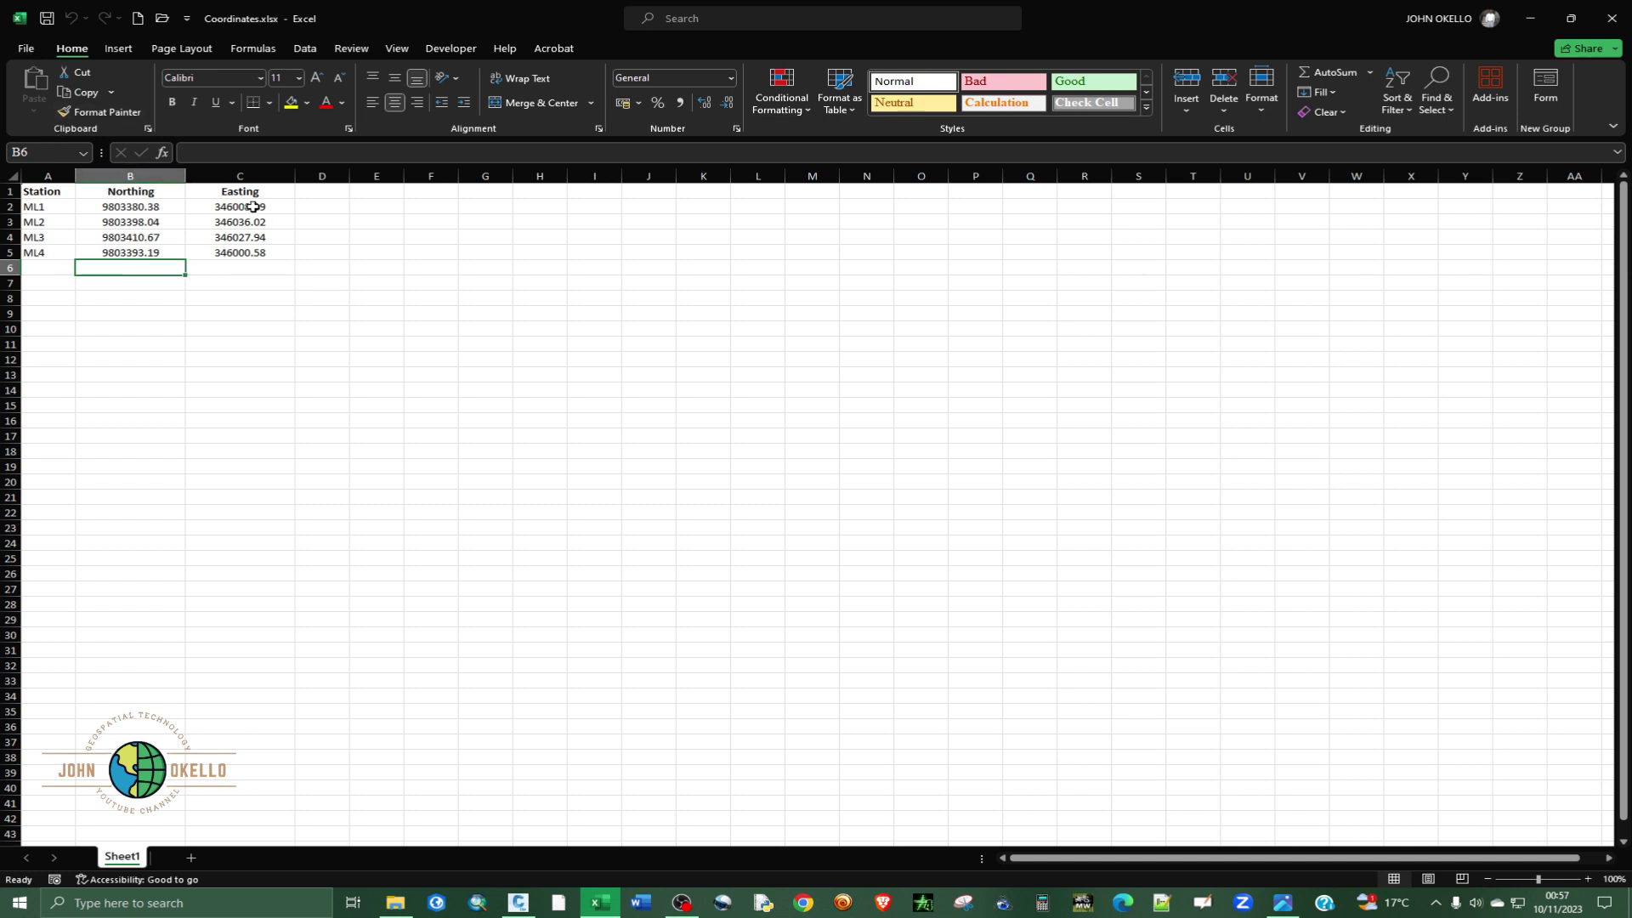
pyautogui.click(26, 49)
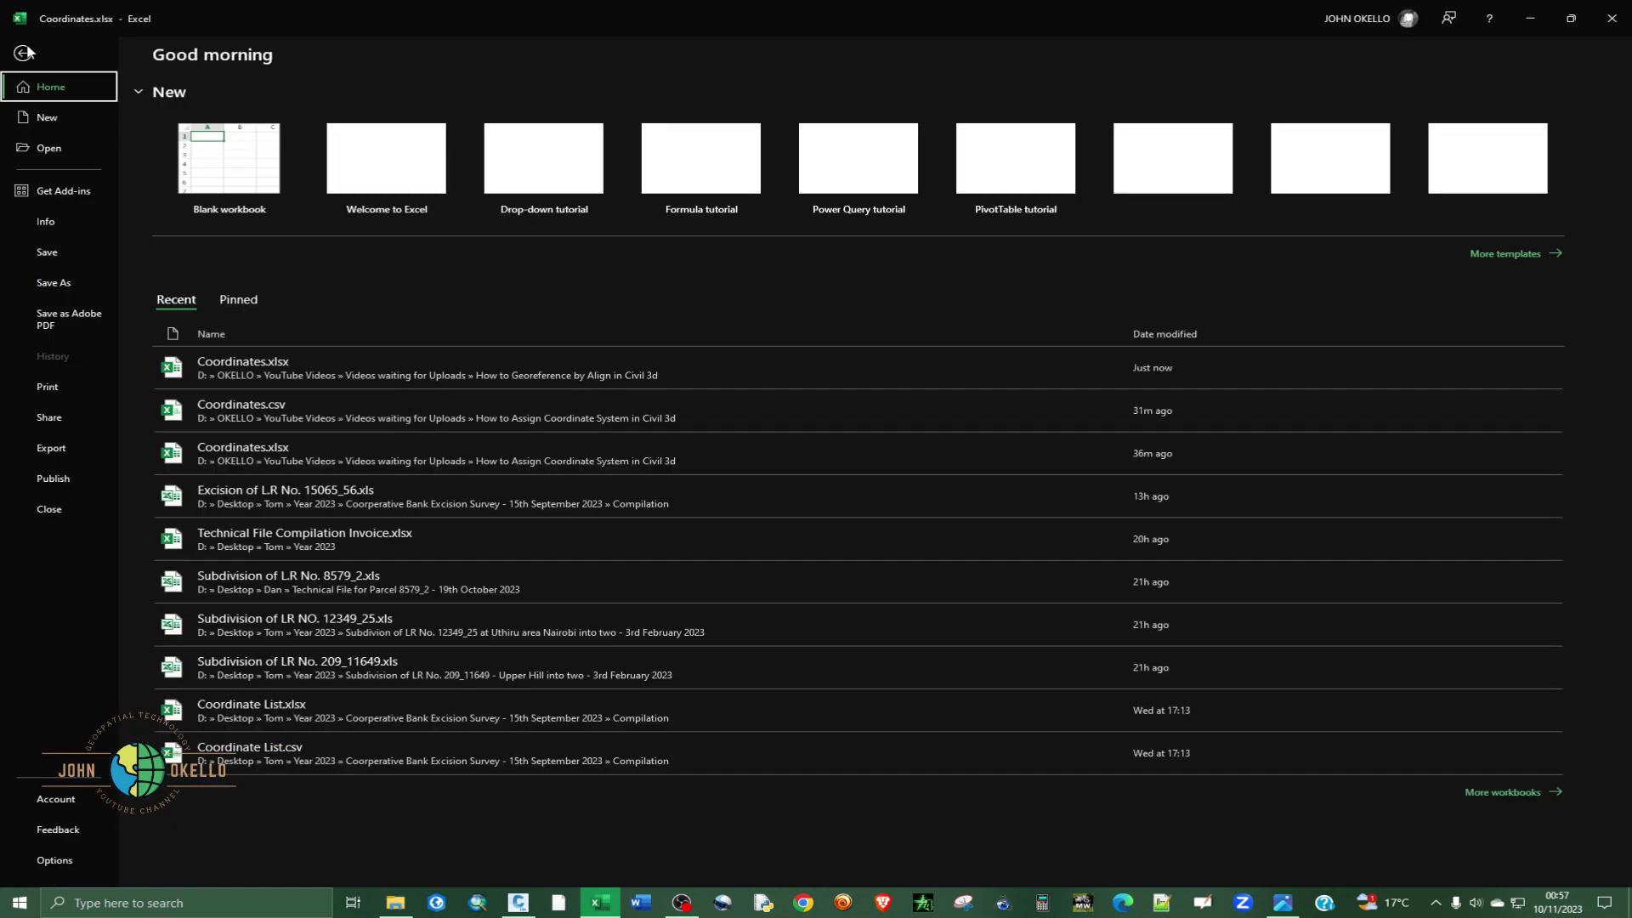
# - Save a CSV (Comma delimited) copy named Coordinates.csv into the georeference project folder
pyautogui.click(53, 285)
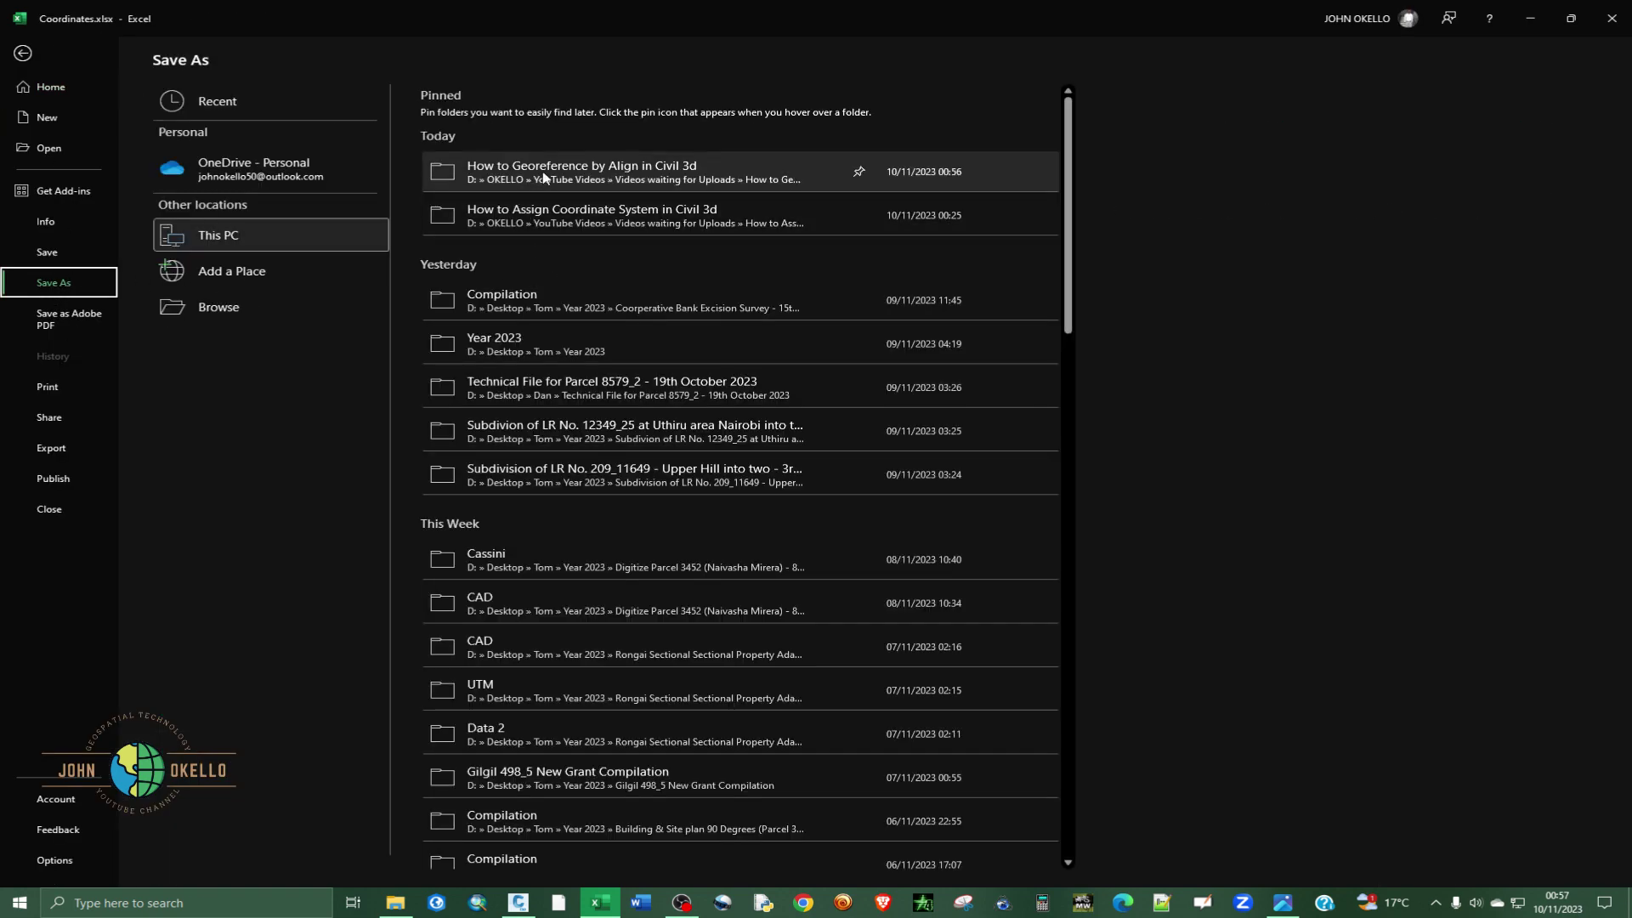
pyautogui.click(542, 171)
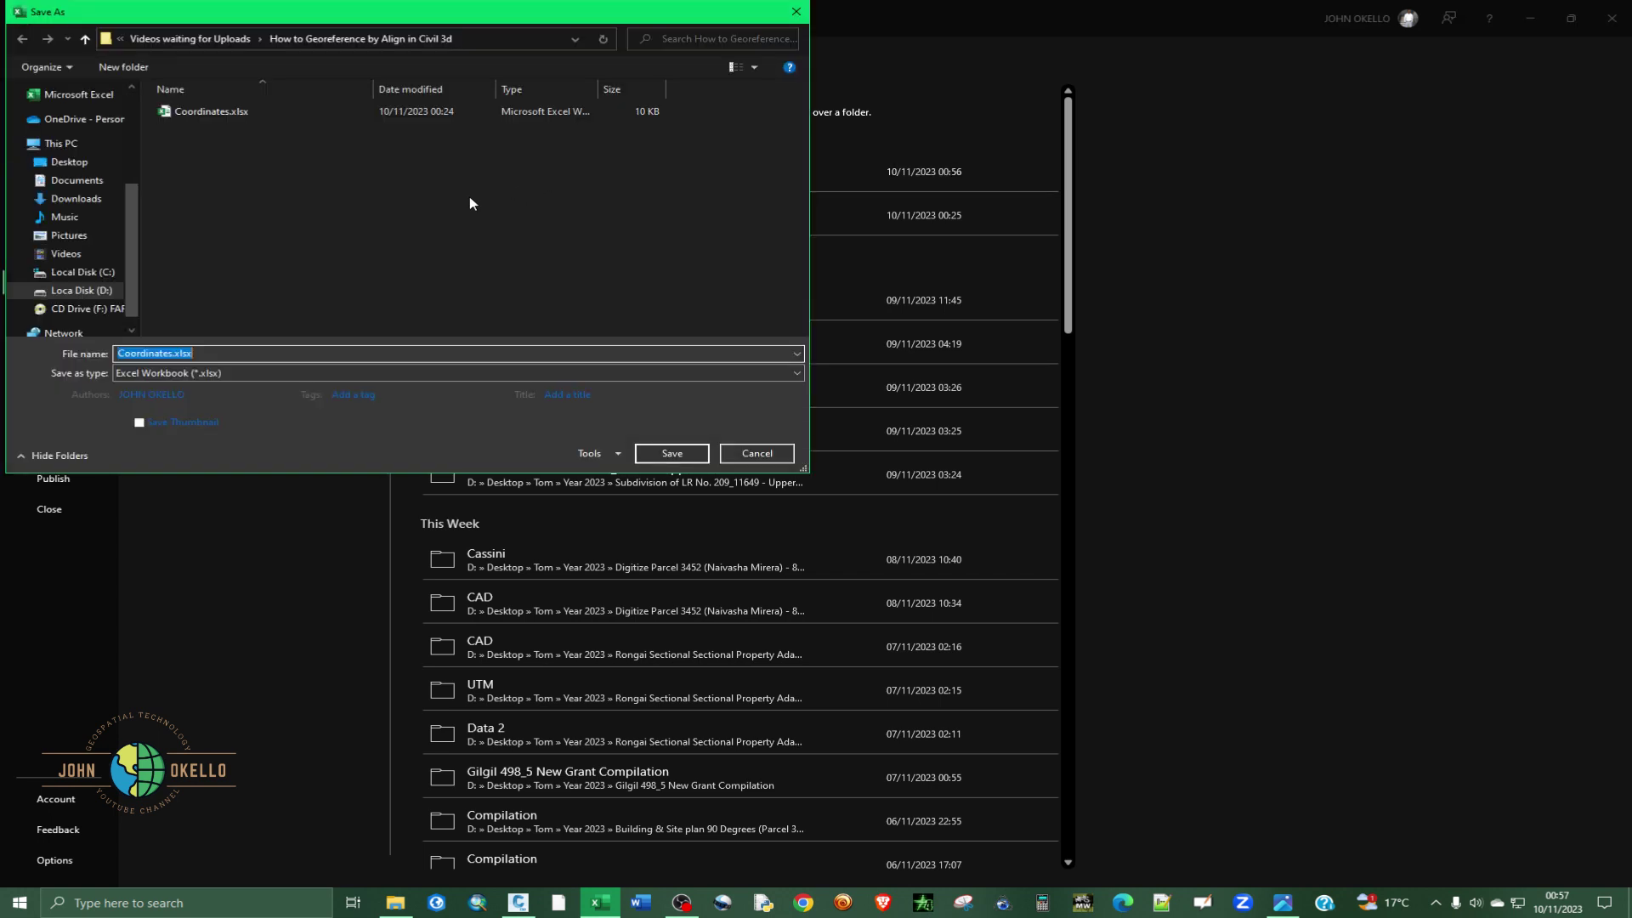
pyautogui.click(237, 373)
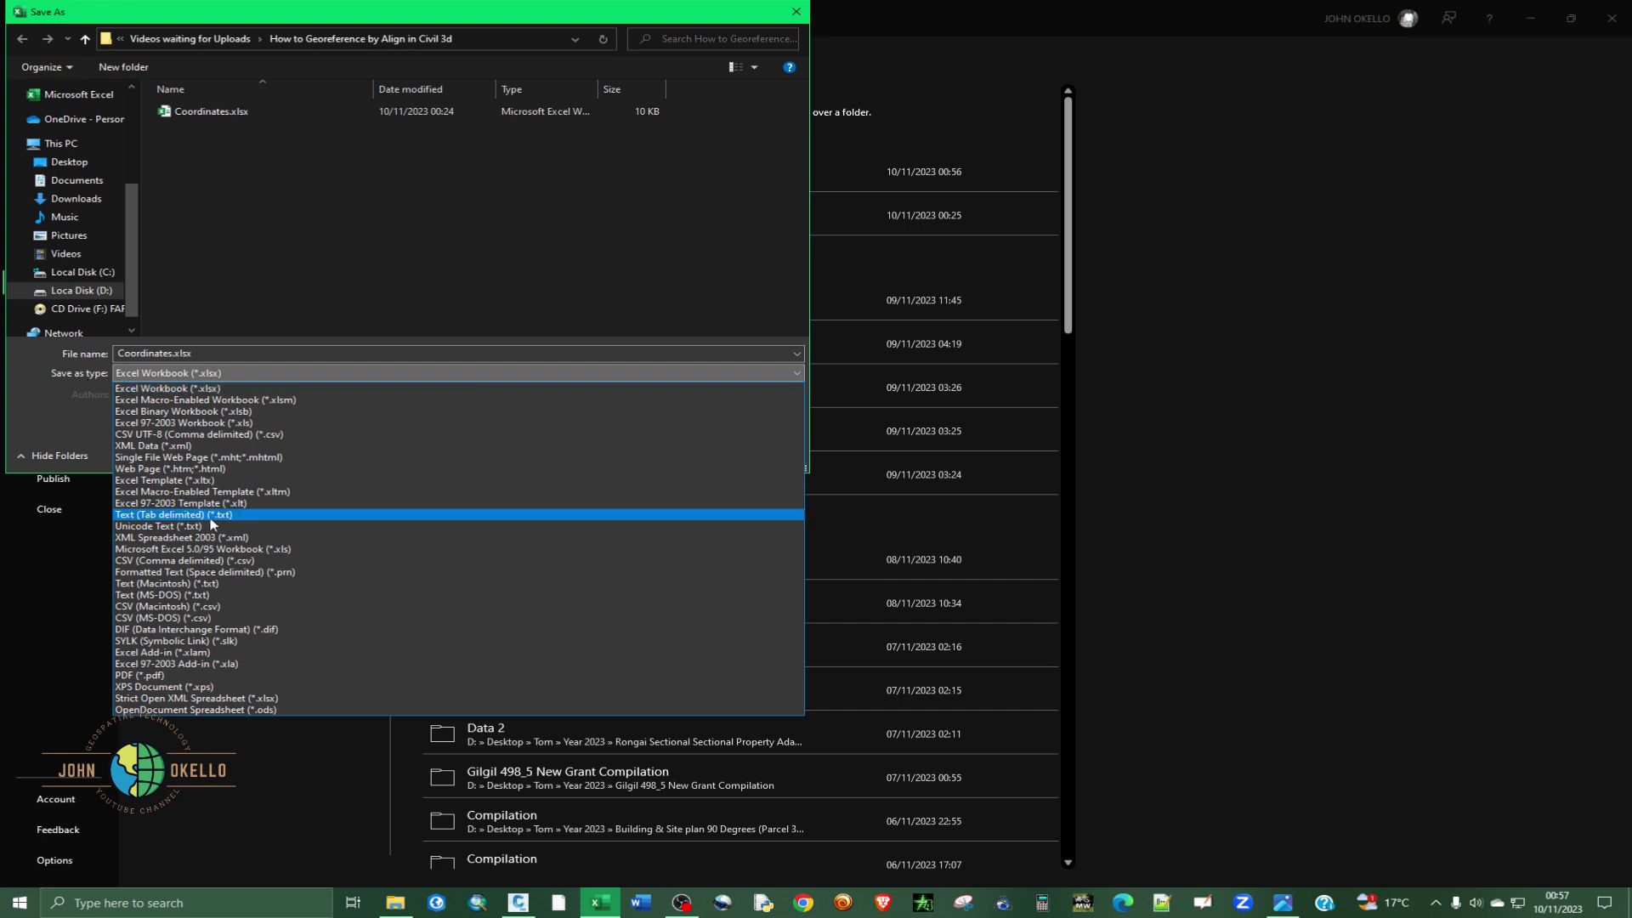
pyautogui.click(180, 561)
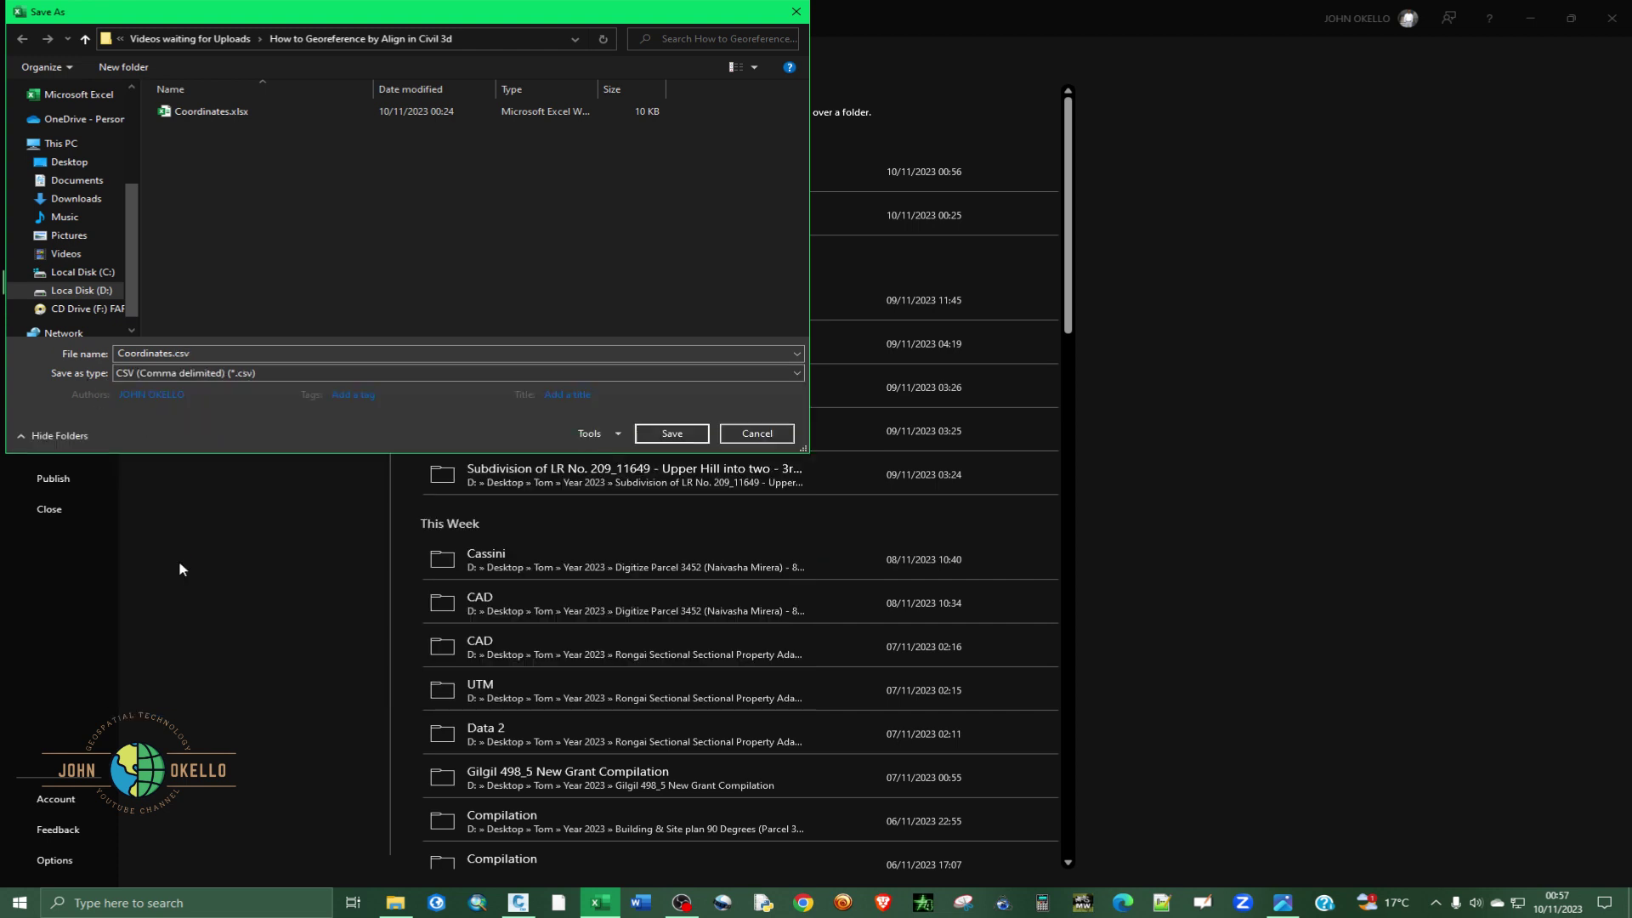
pyautogui.click(671, 433)
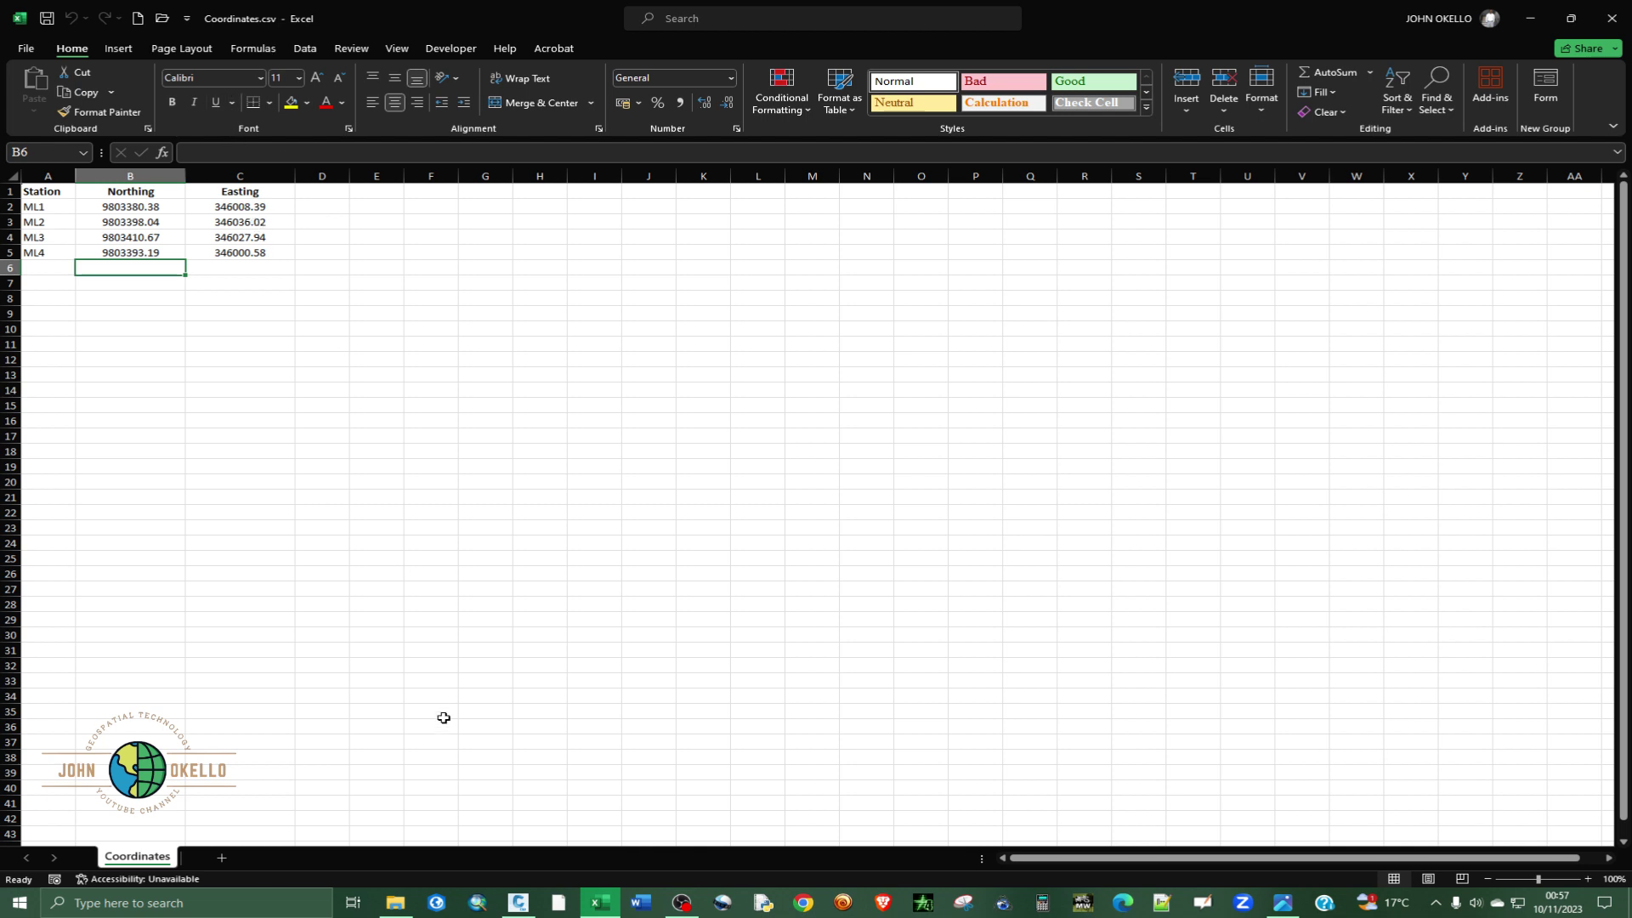
pyautogui.click(521, 903)
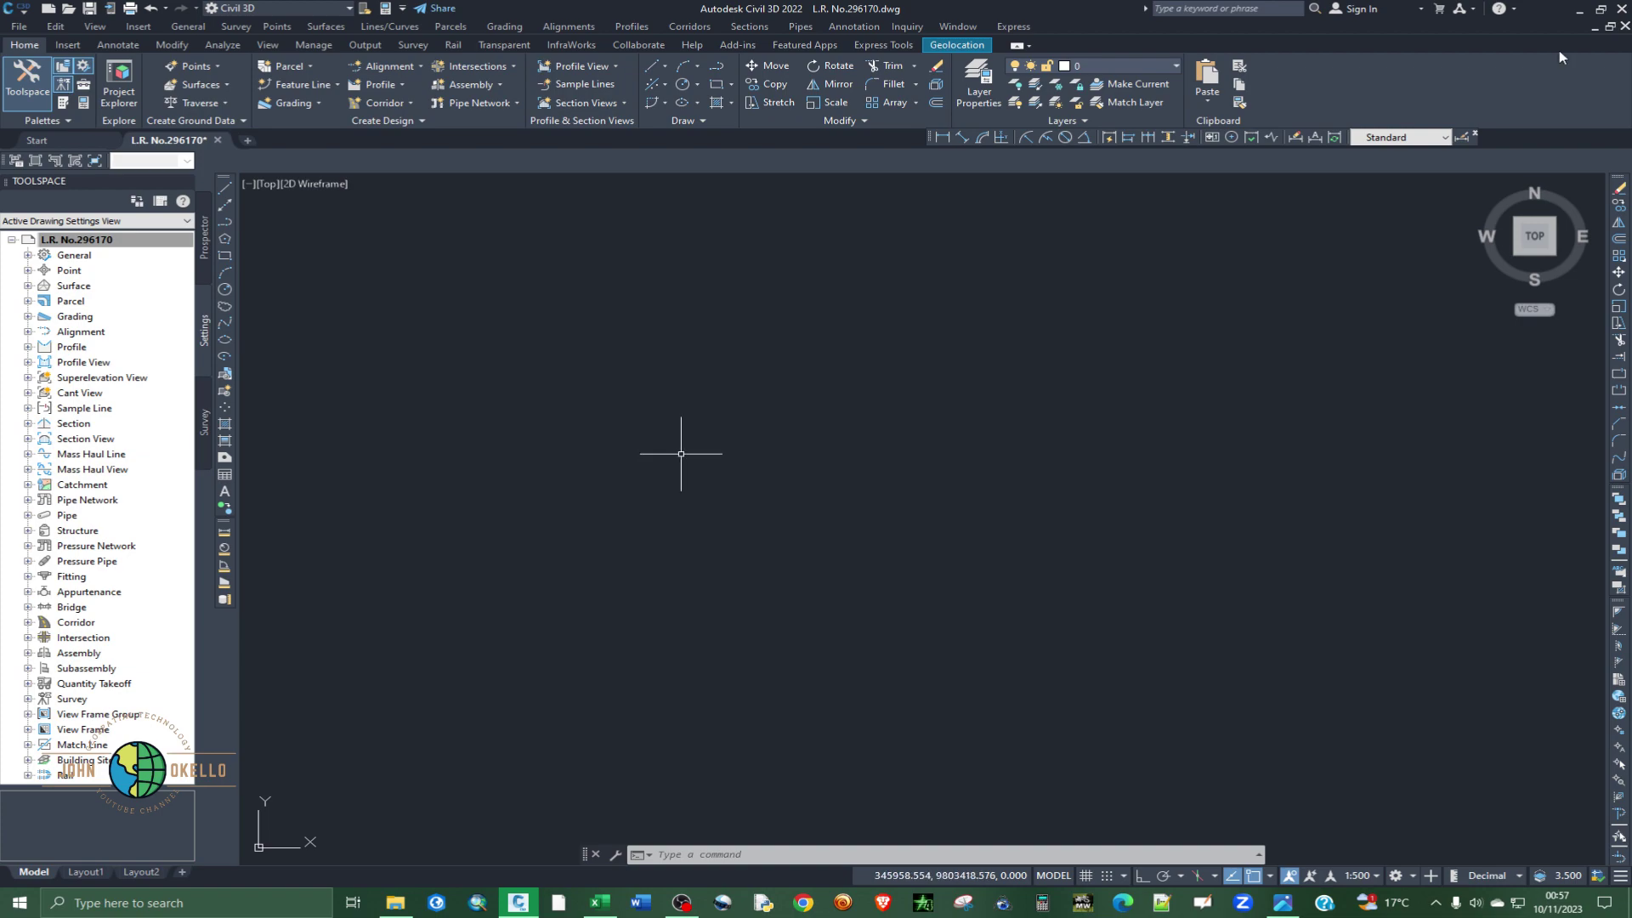
pyautogui.click(1578, 16)
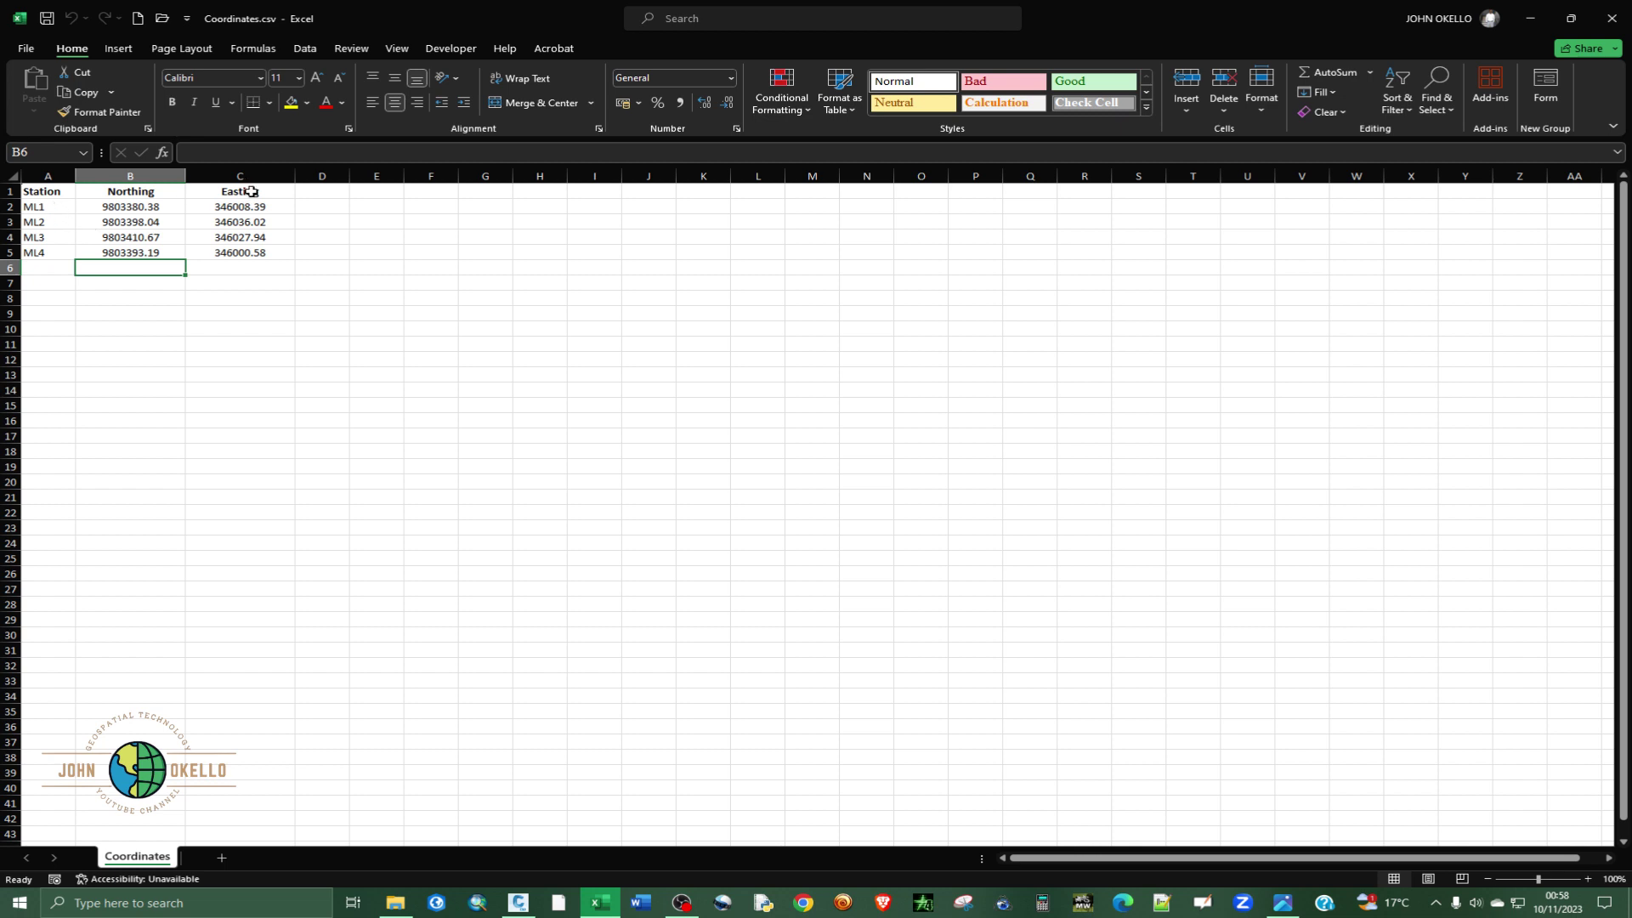
pyautogui.click(321, 192)
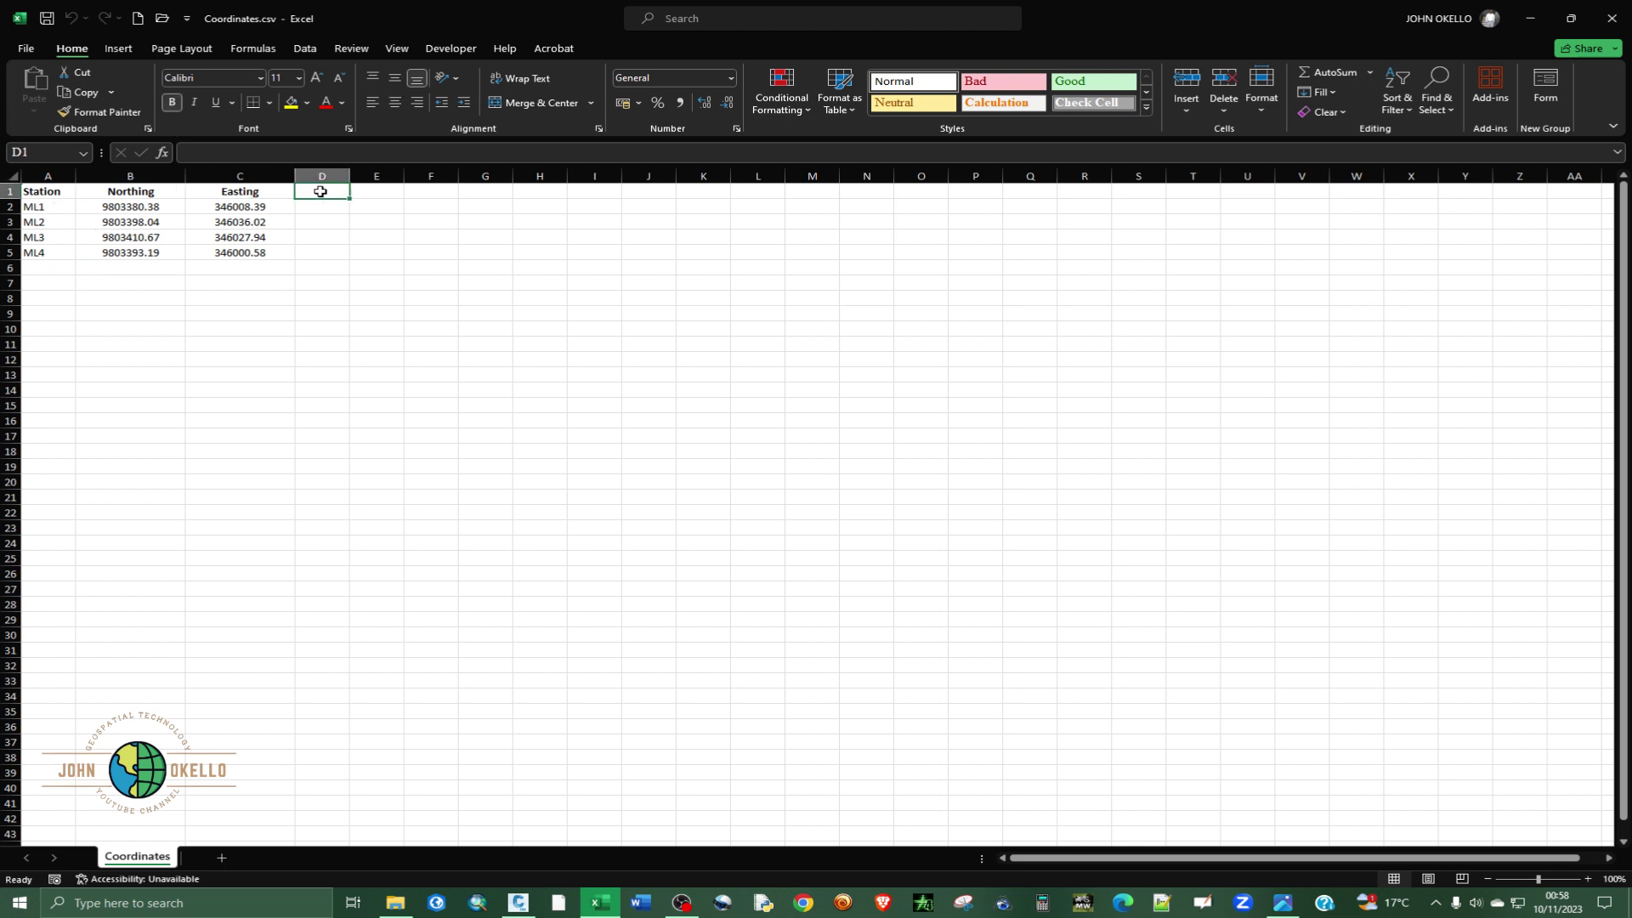
# - Add Elevation and Description headings in D1 and E1 and widen both columns
pyautogui.write('Elavation')
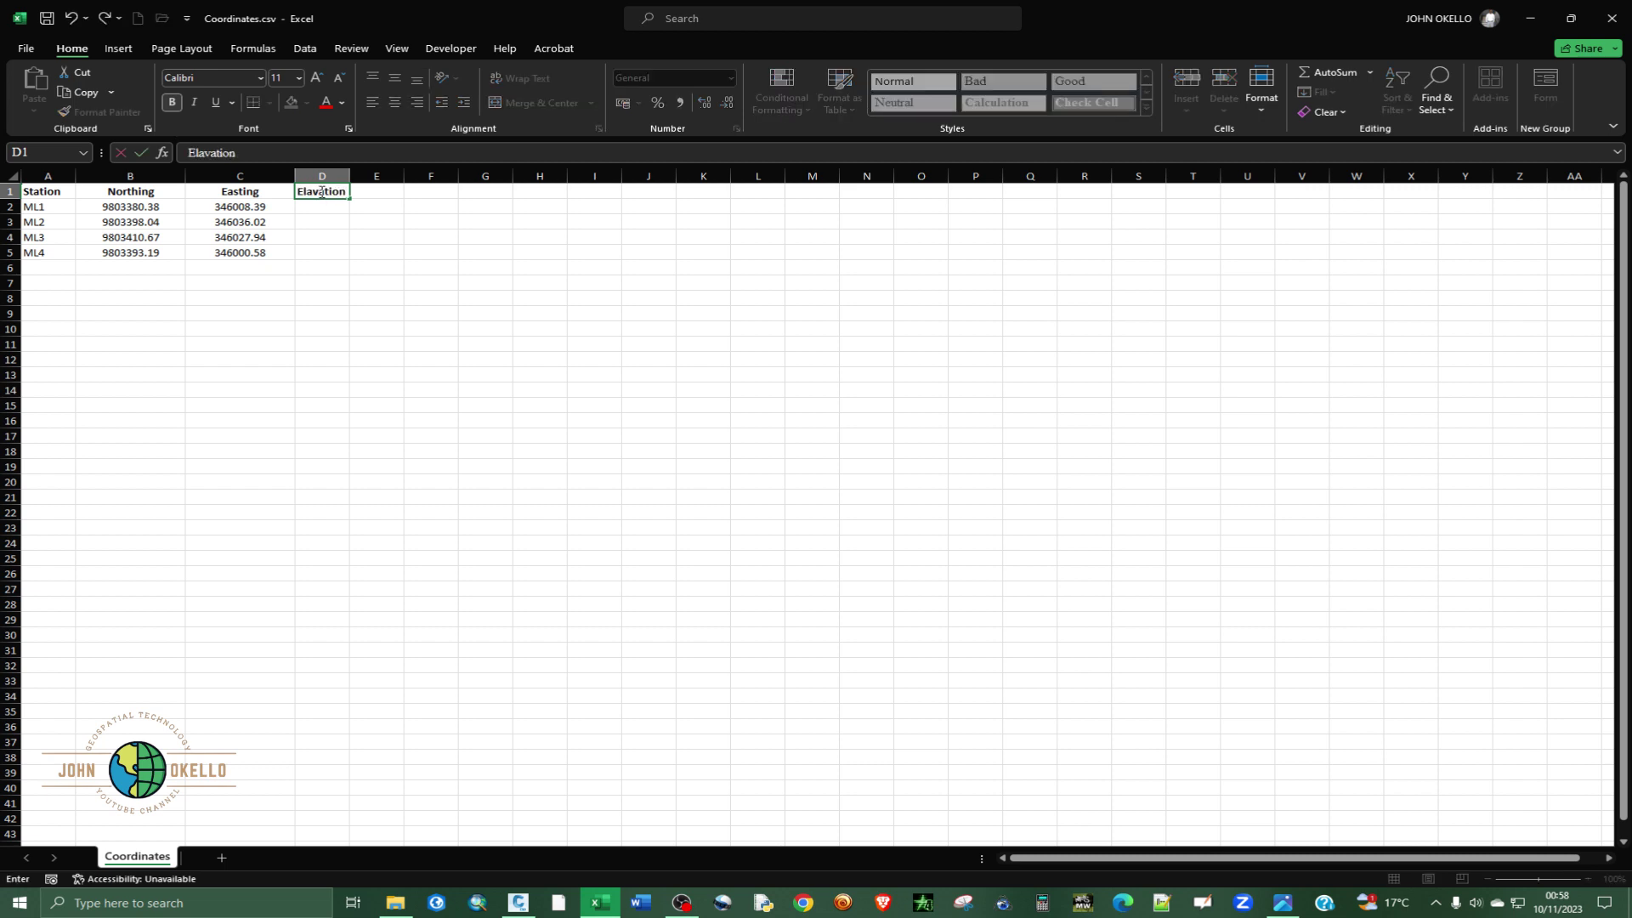
pyautogui.press('Tab')
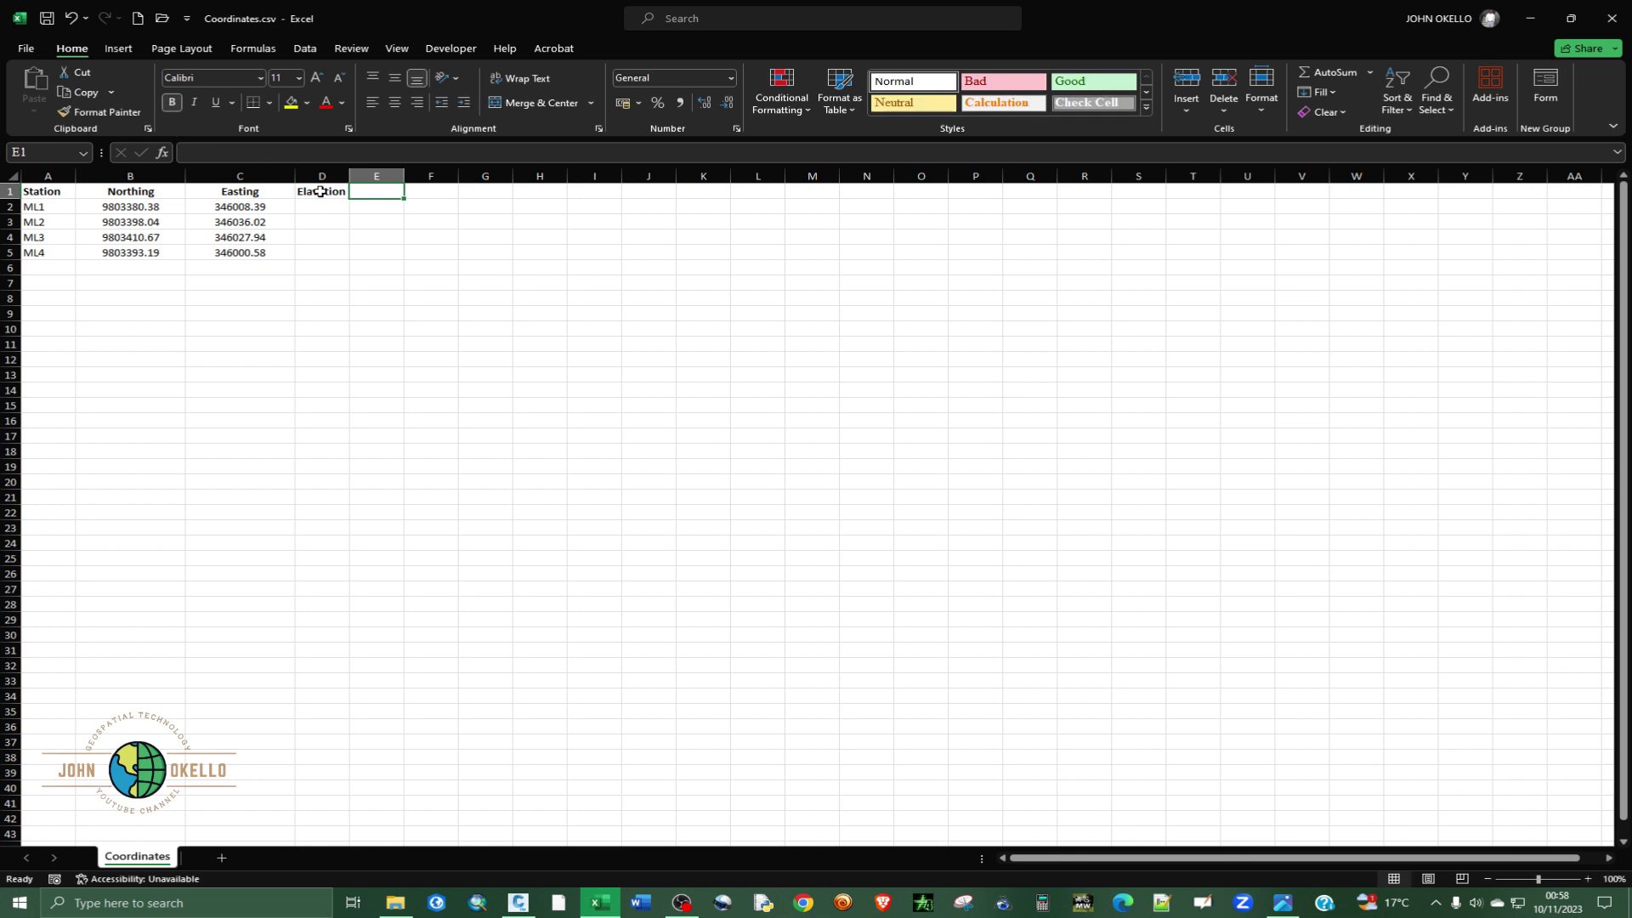
pyautogui.write('Description')
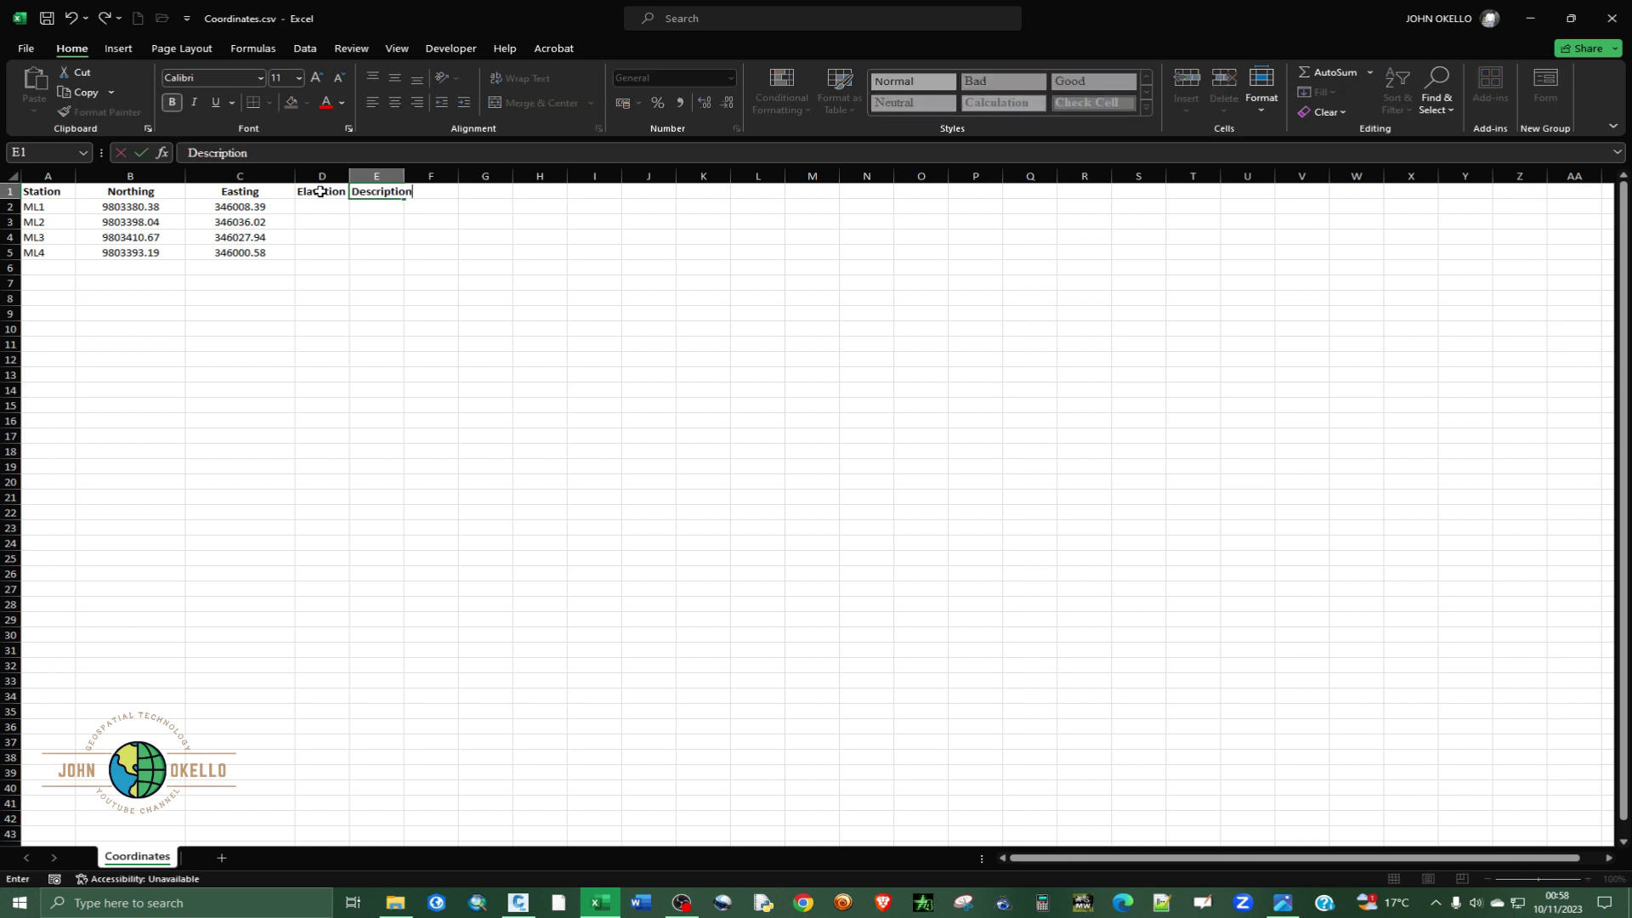
pyautogui.press('Return')
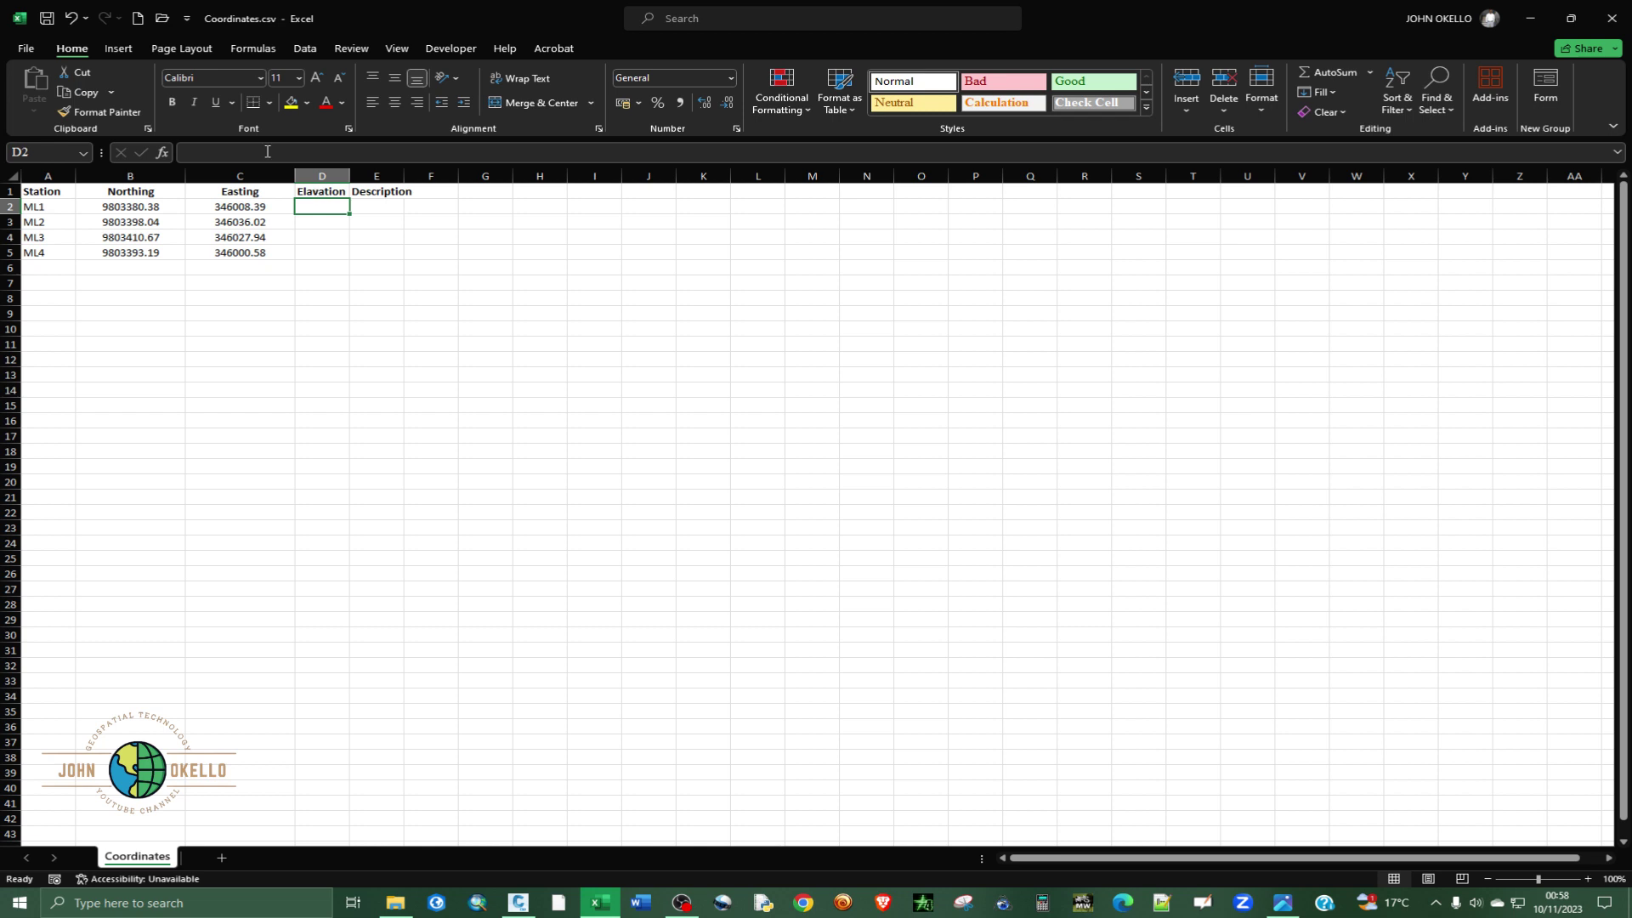
pyautogui.click(327, 175)
pyautogui.keyDown('ctrl'); pyautogui.click(361, 173); pyautogui.keyUp('ctrl')
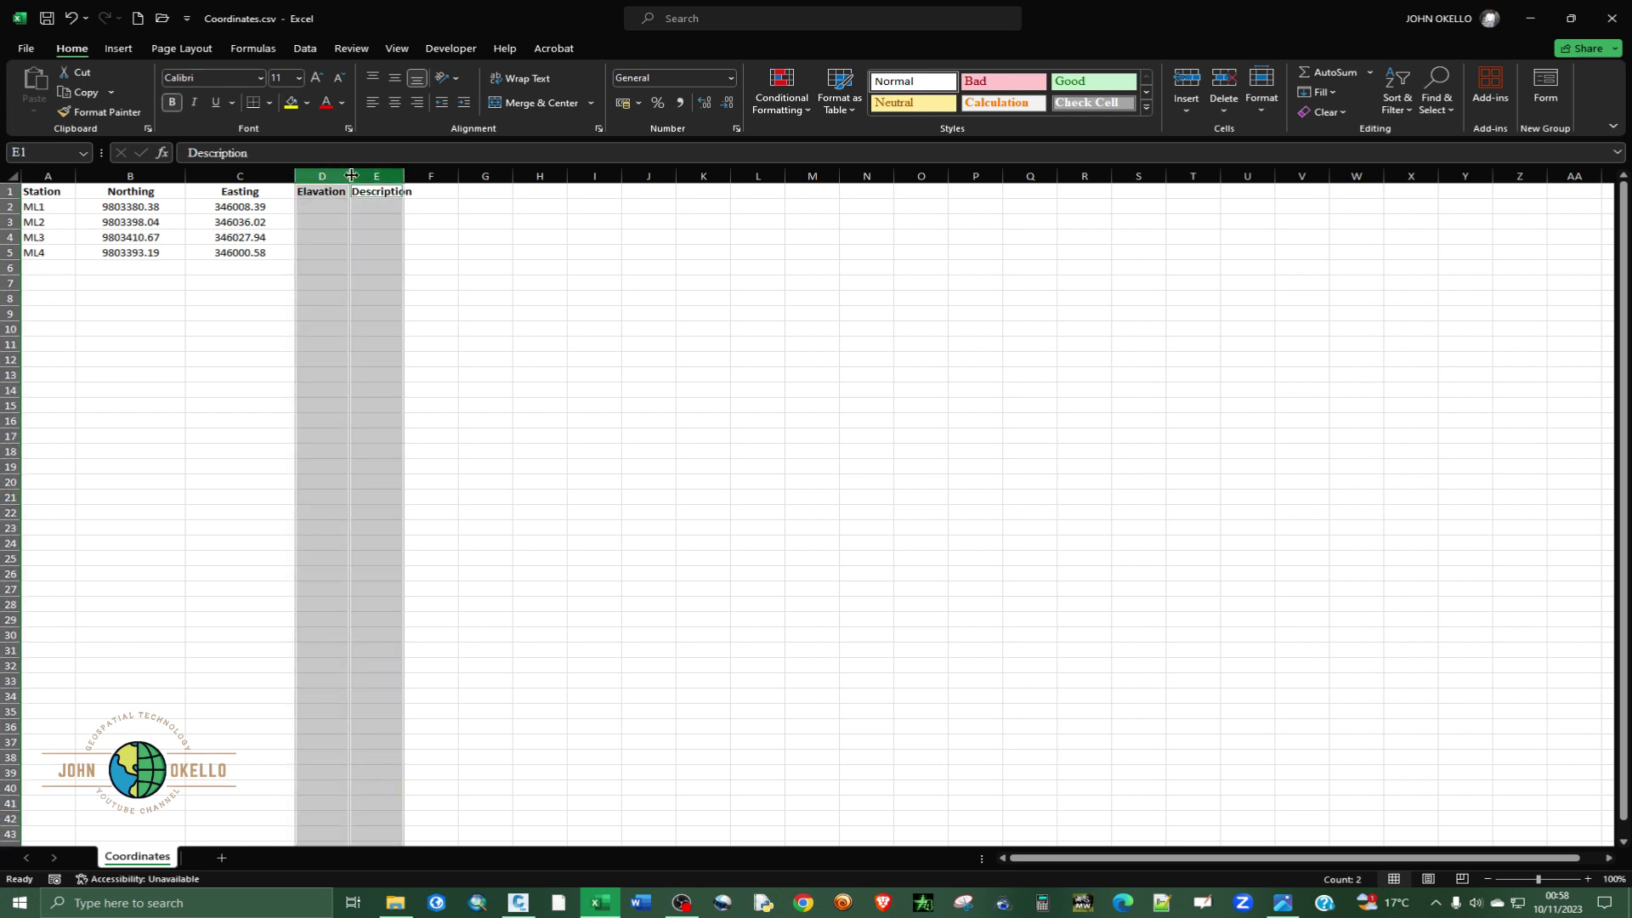
pyautogui.moveTo(351, 175); pyautogui.dragTo(382, 176)
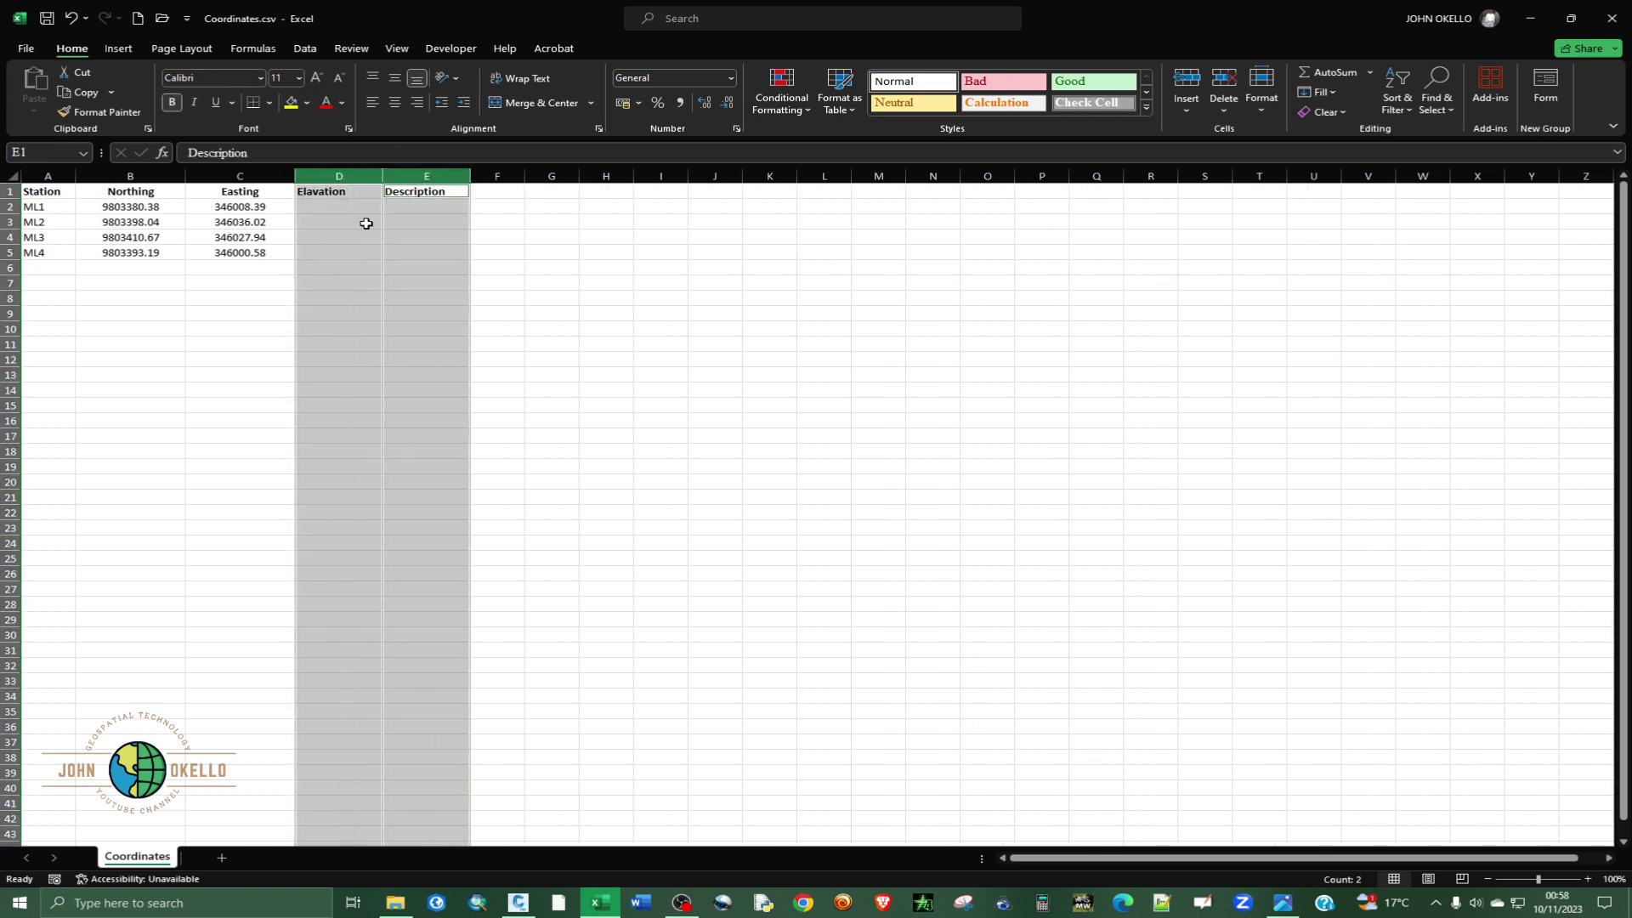
# - Fill an elevation of 0 down cells D2 through D5
pyautogui.click(360, 202)
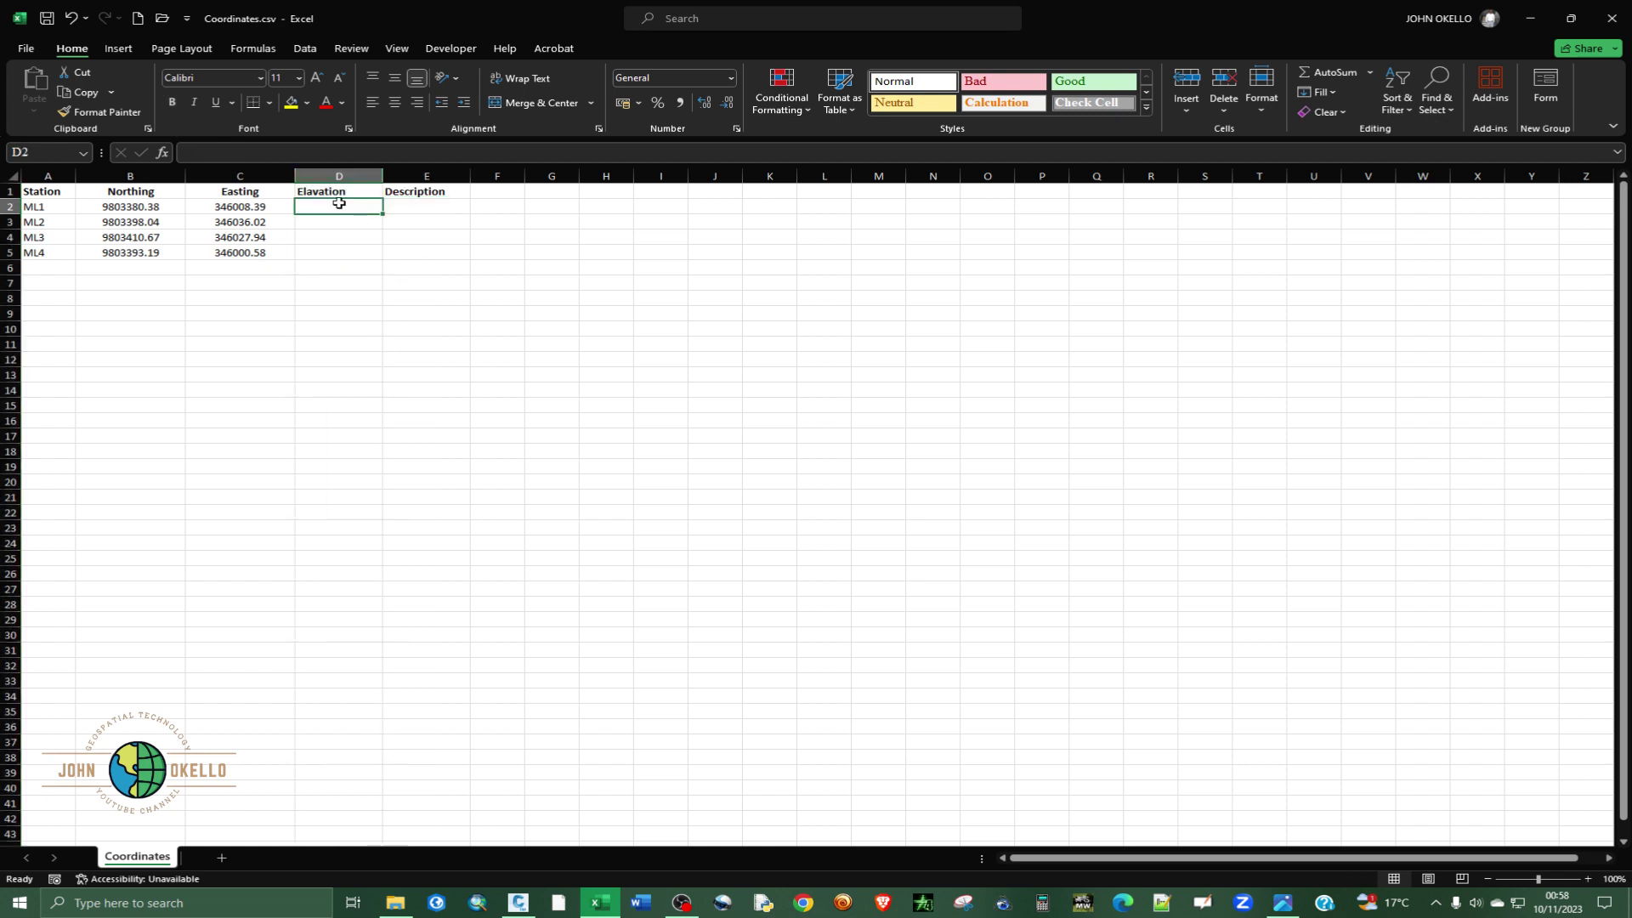
pyautogui.write('0')
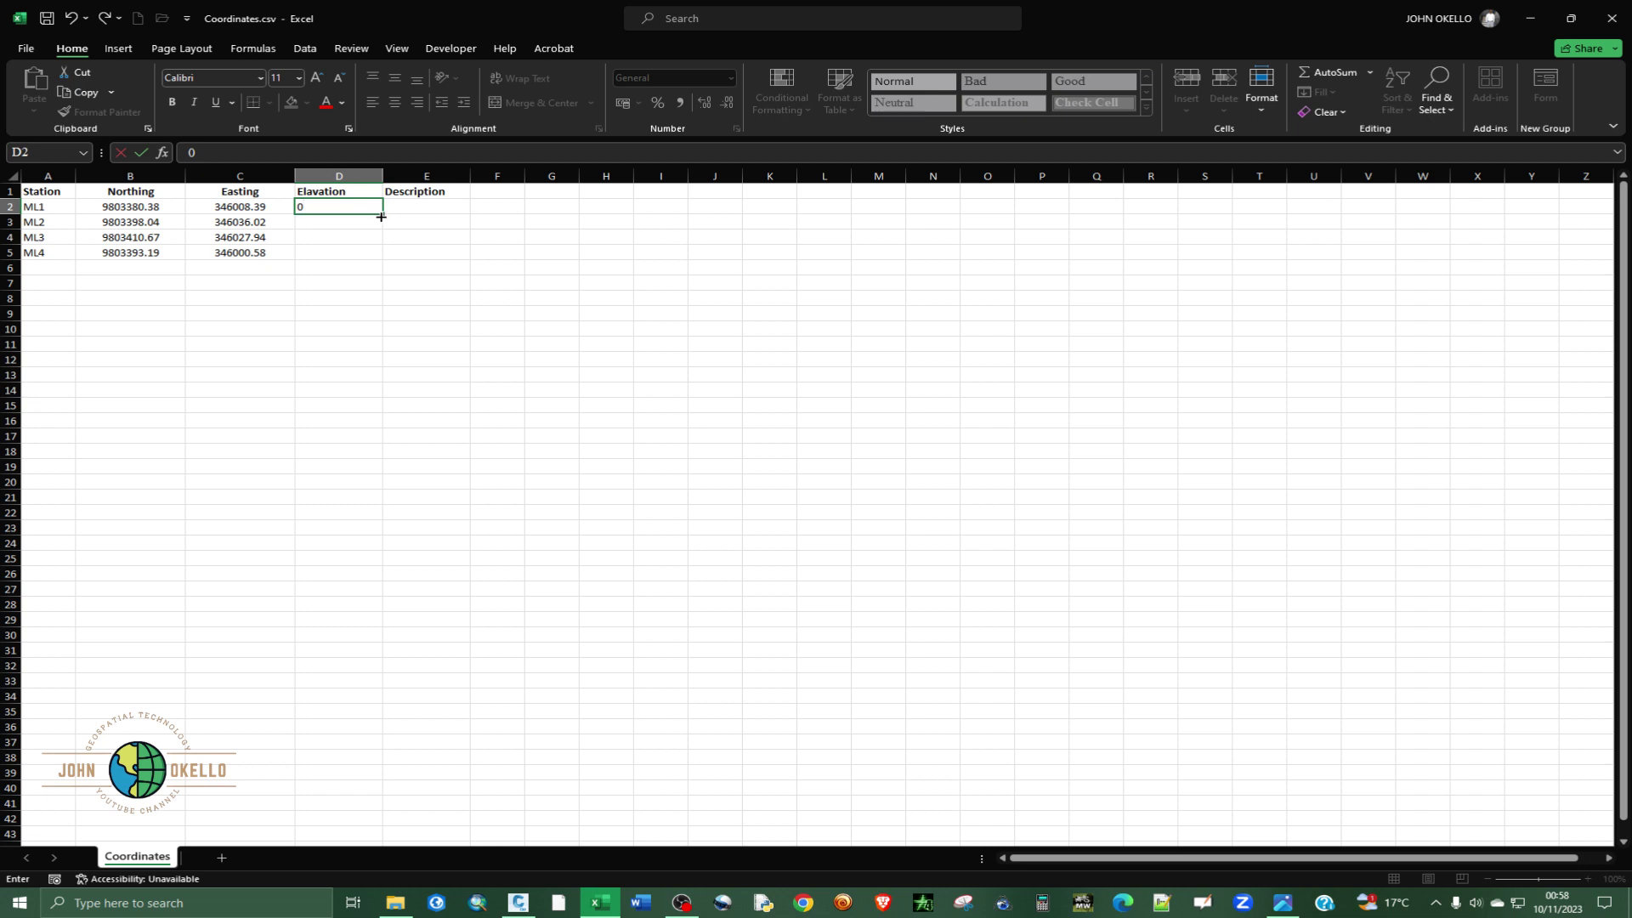
pyautogui.moveTo(381, 217); pyautogui.dragTo(390, 254)
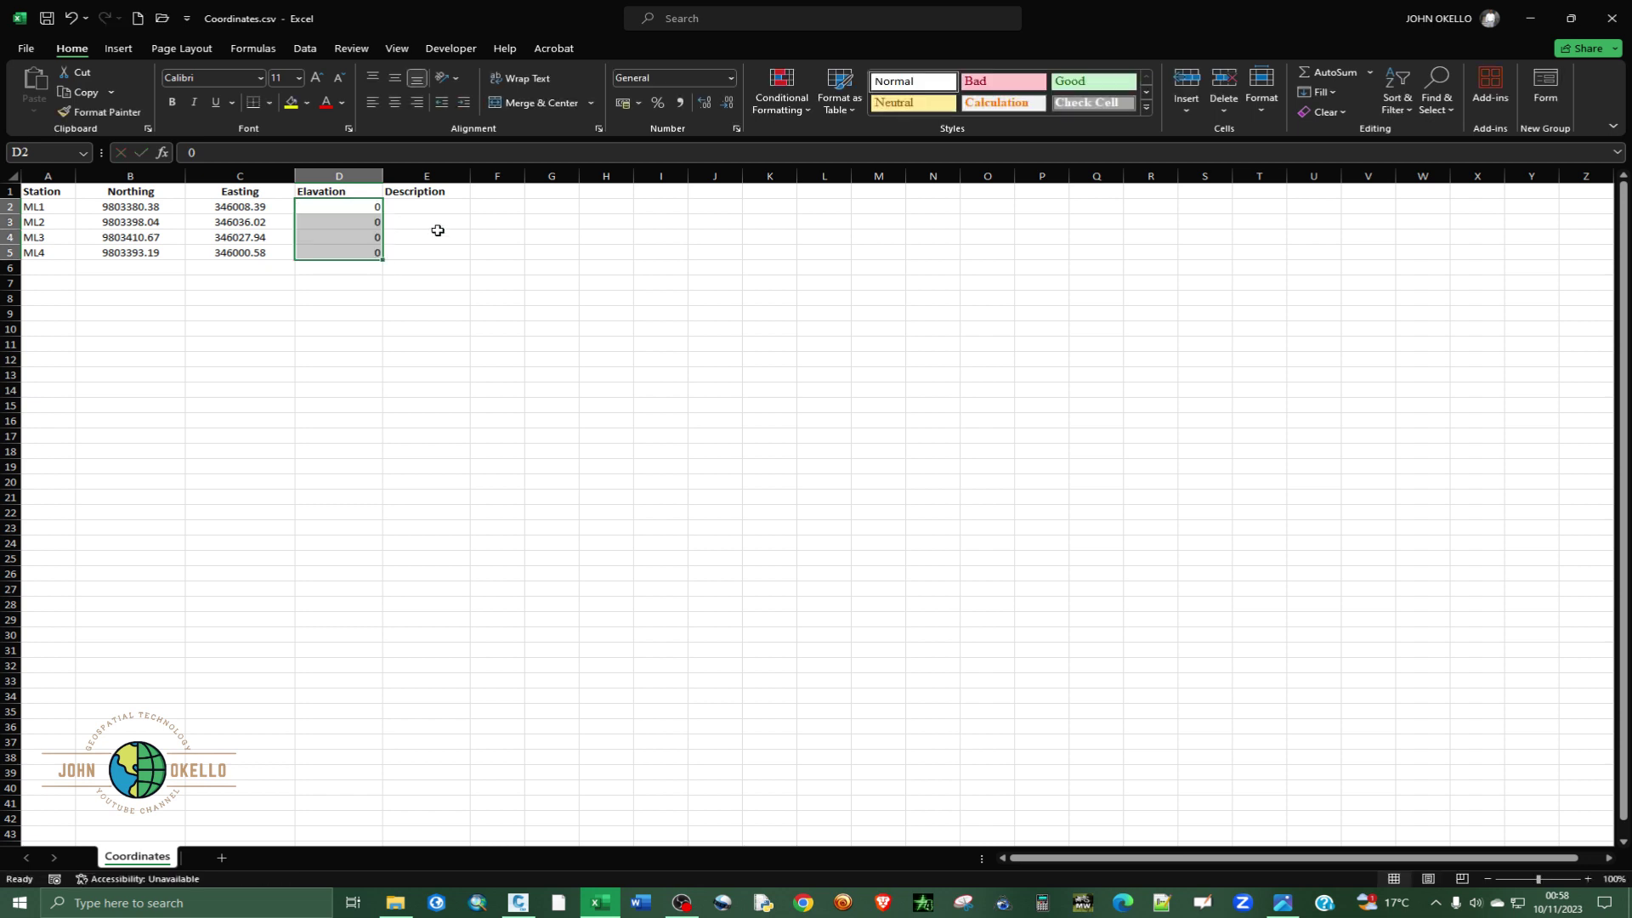
pyautogui.click(437, 208)
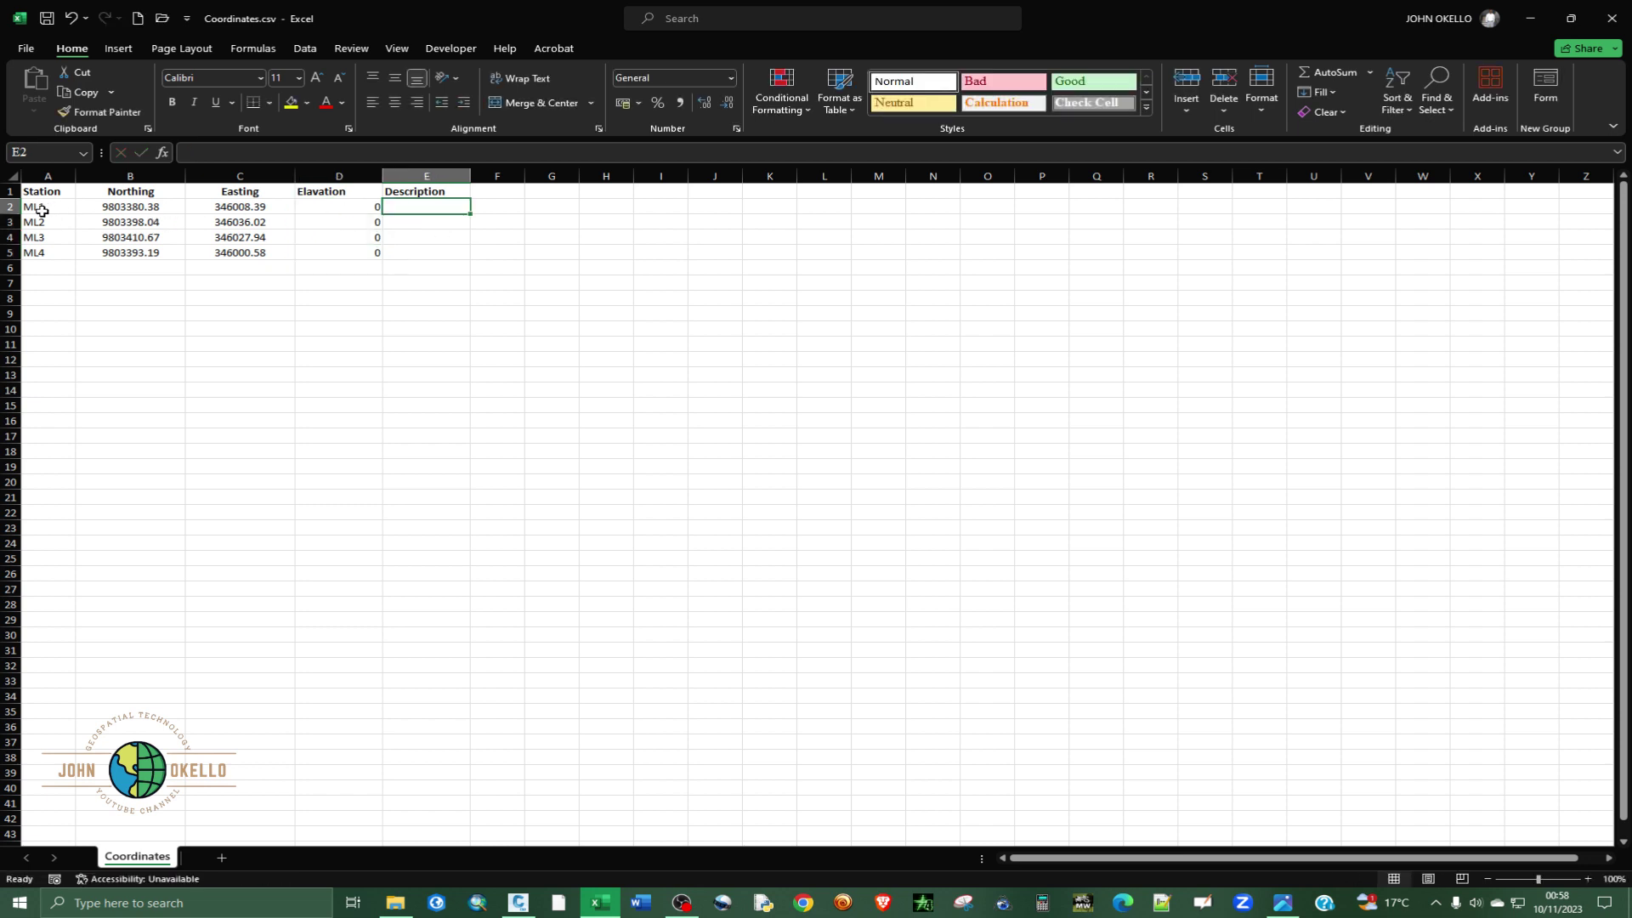
# - Move the ML1–ML4 station labels from A2:A5 into the Description column at E2
pyautogui.moveTo(36, 205); pyautogui.dragTo(39, 263)
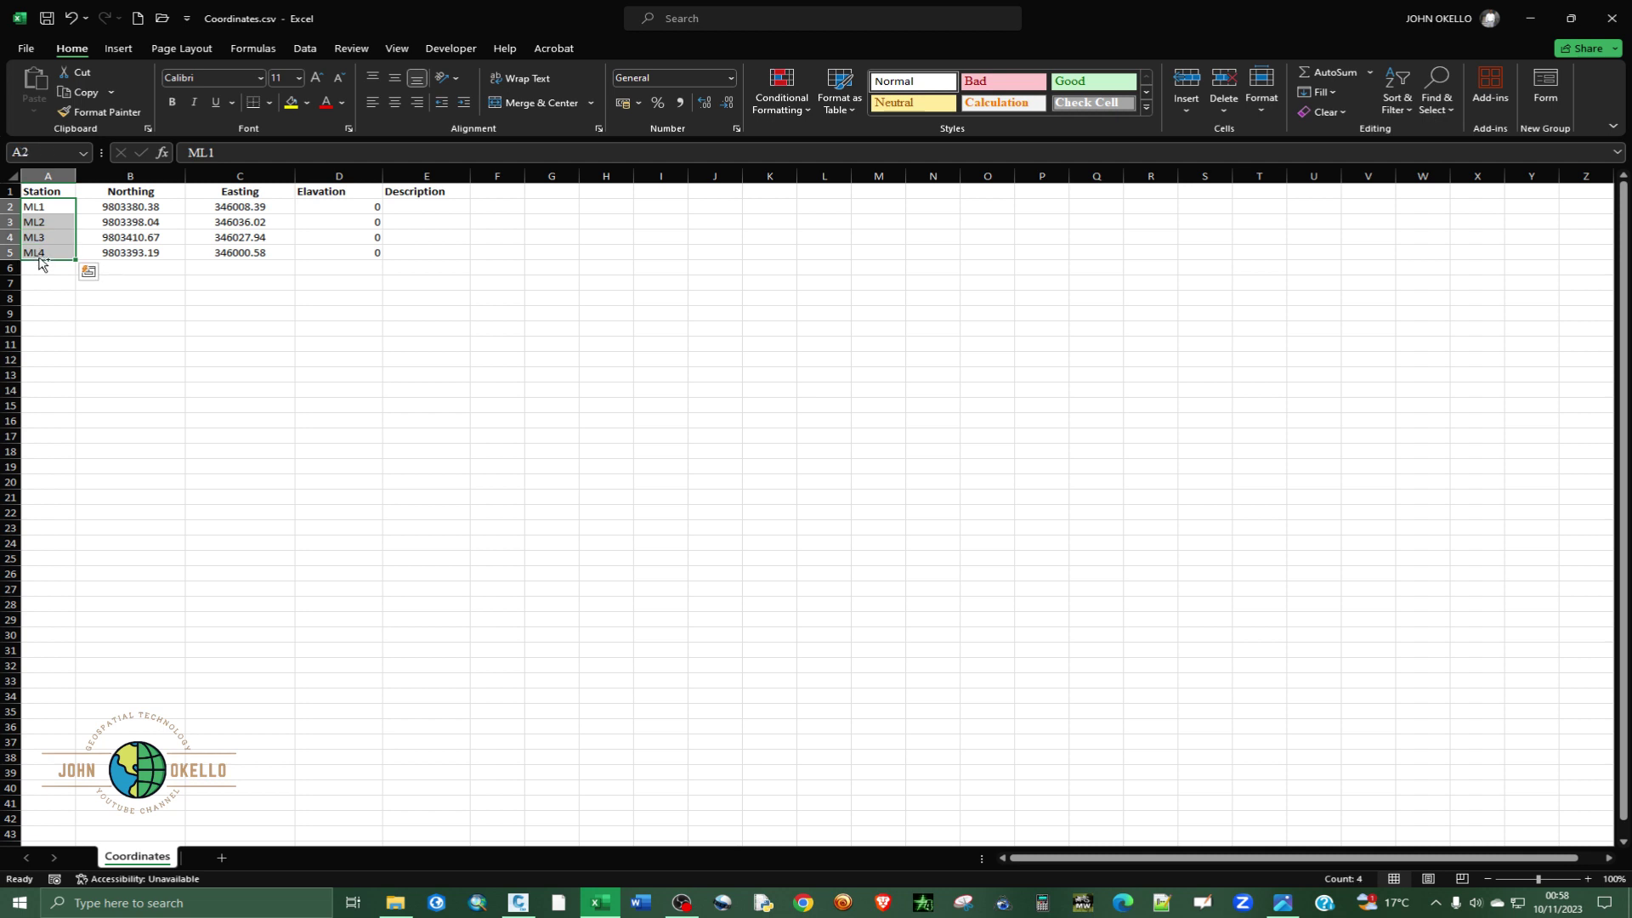
pyautogui.hotkey('ctrl', 'x')
pyautogui.click(439, 209)
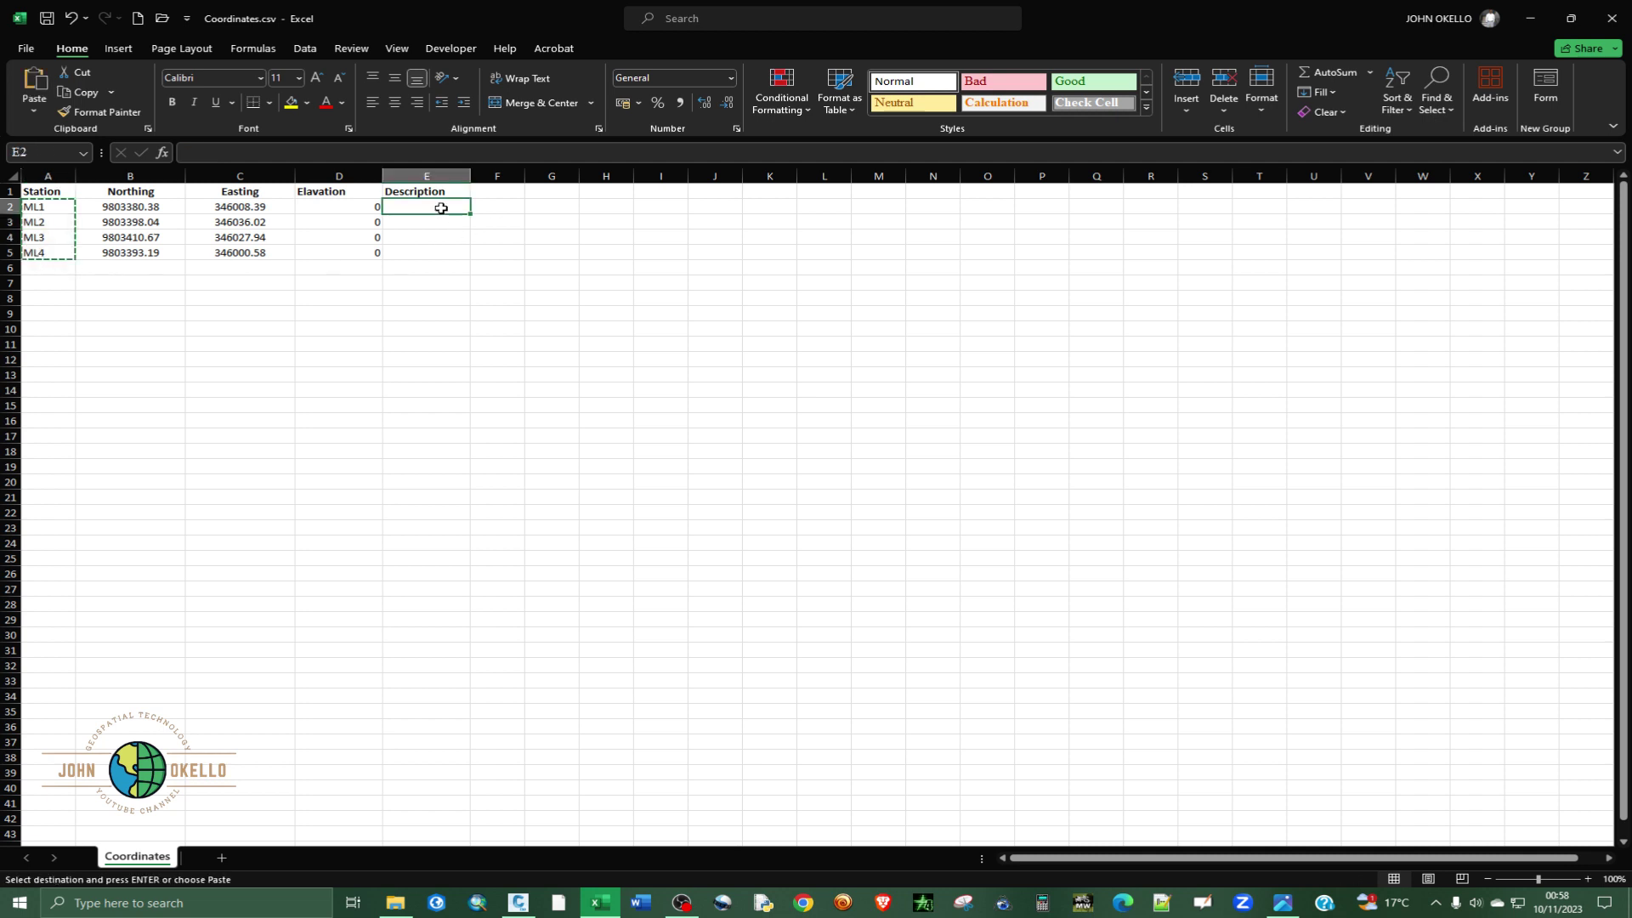
pyautogui.hotkey('ctrl', 'v')
# - Rename the first column header from Station to 'Point'
pyautogui.click(38, 206)
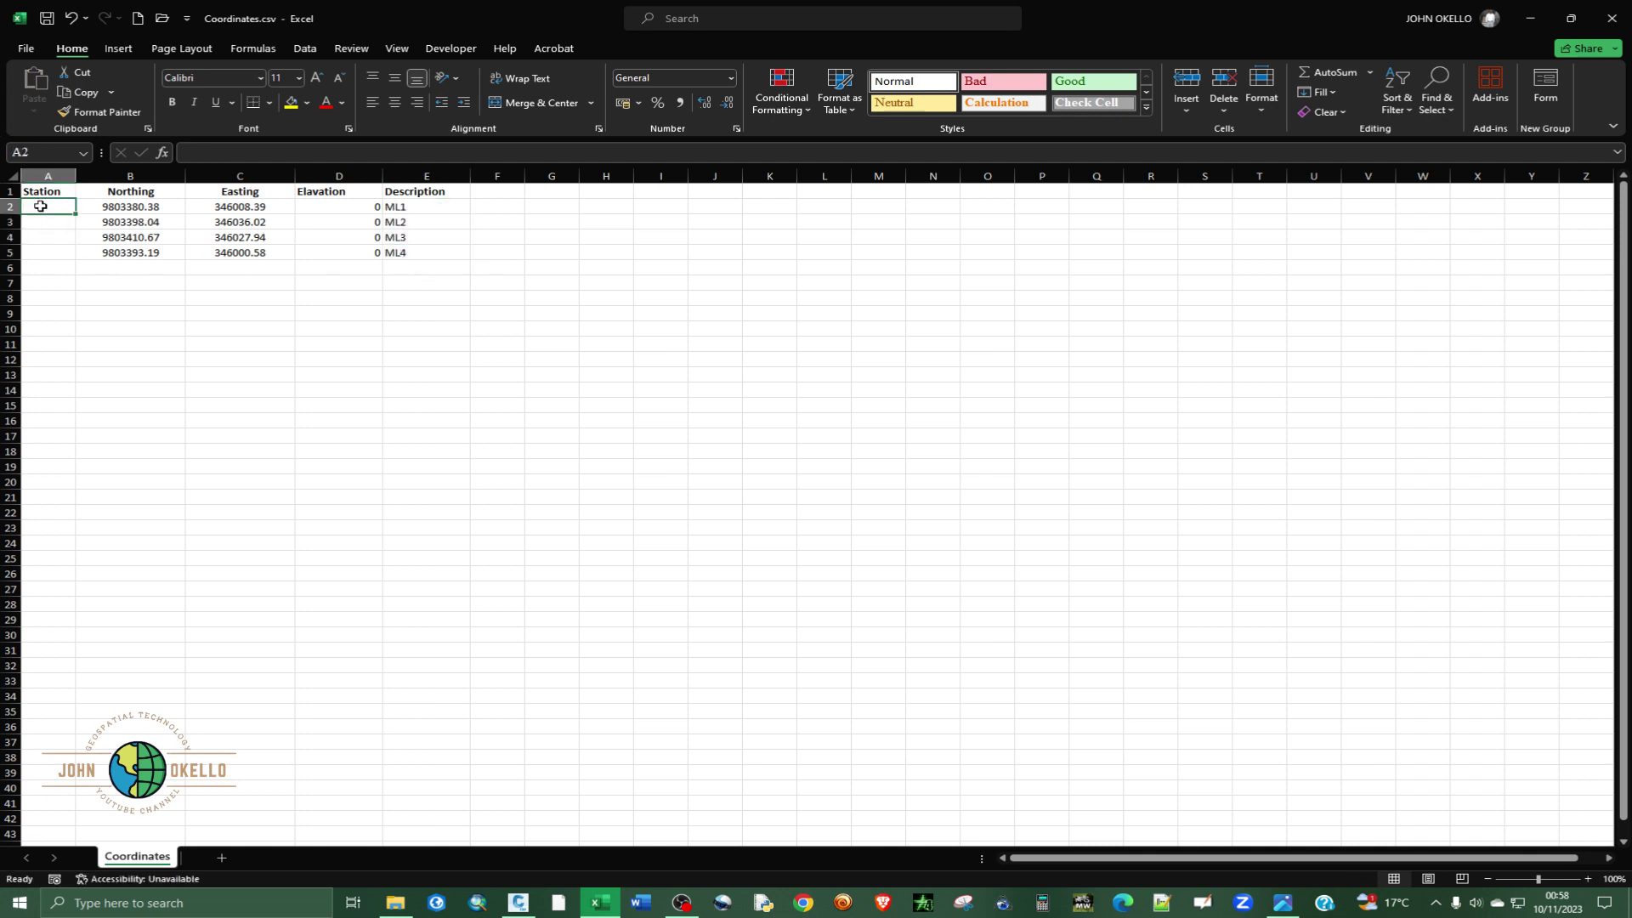
pyautogui.click(52, 192)
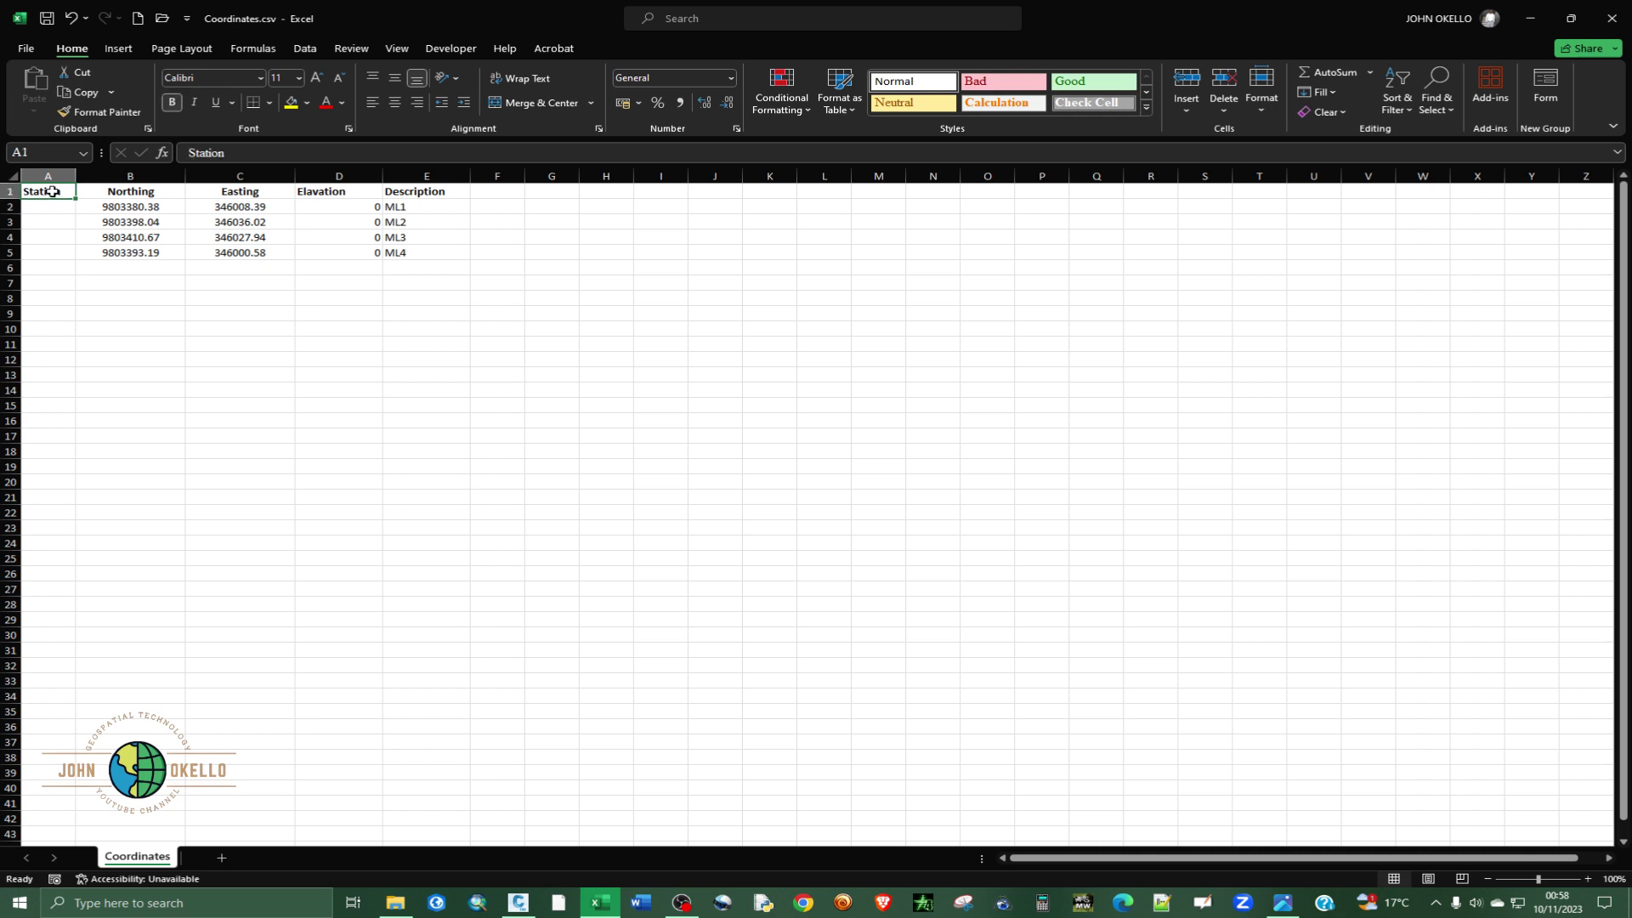
pyautogui.write('Point')
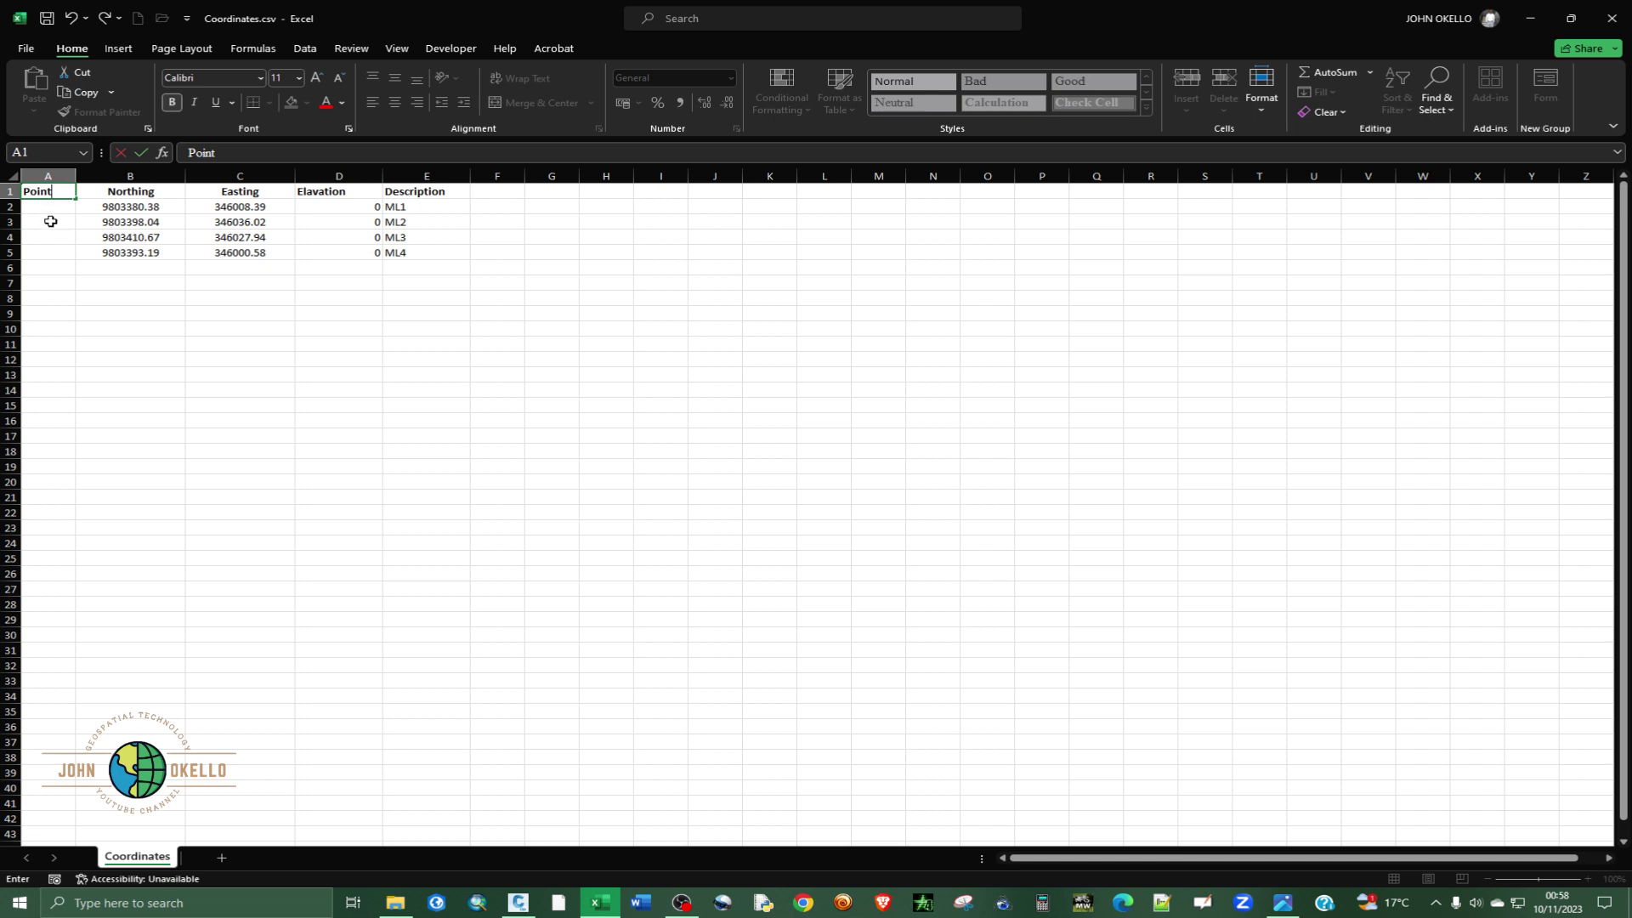
pyautogui.press('Return')
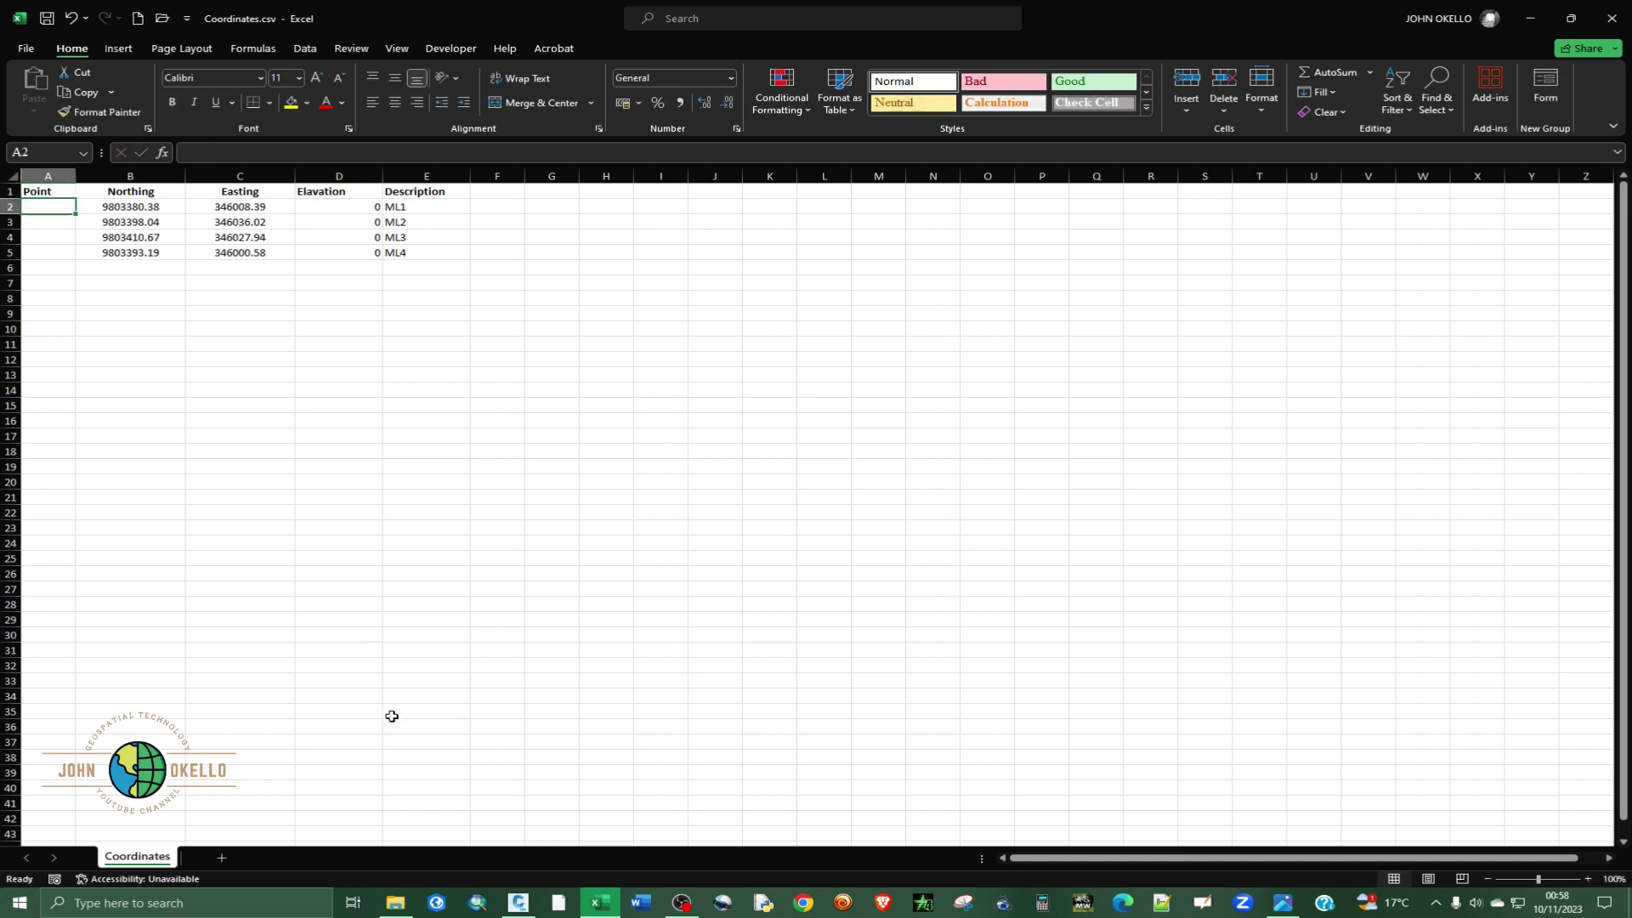
# - Number the stations 1, 2, 3 and 4 down cells A2:A5
pyautogui.write('1')
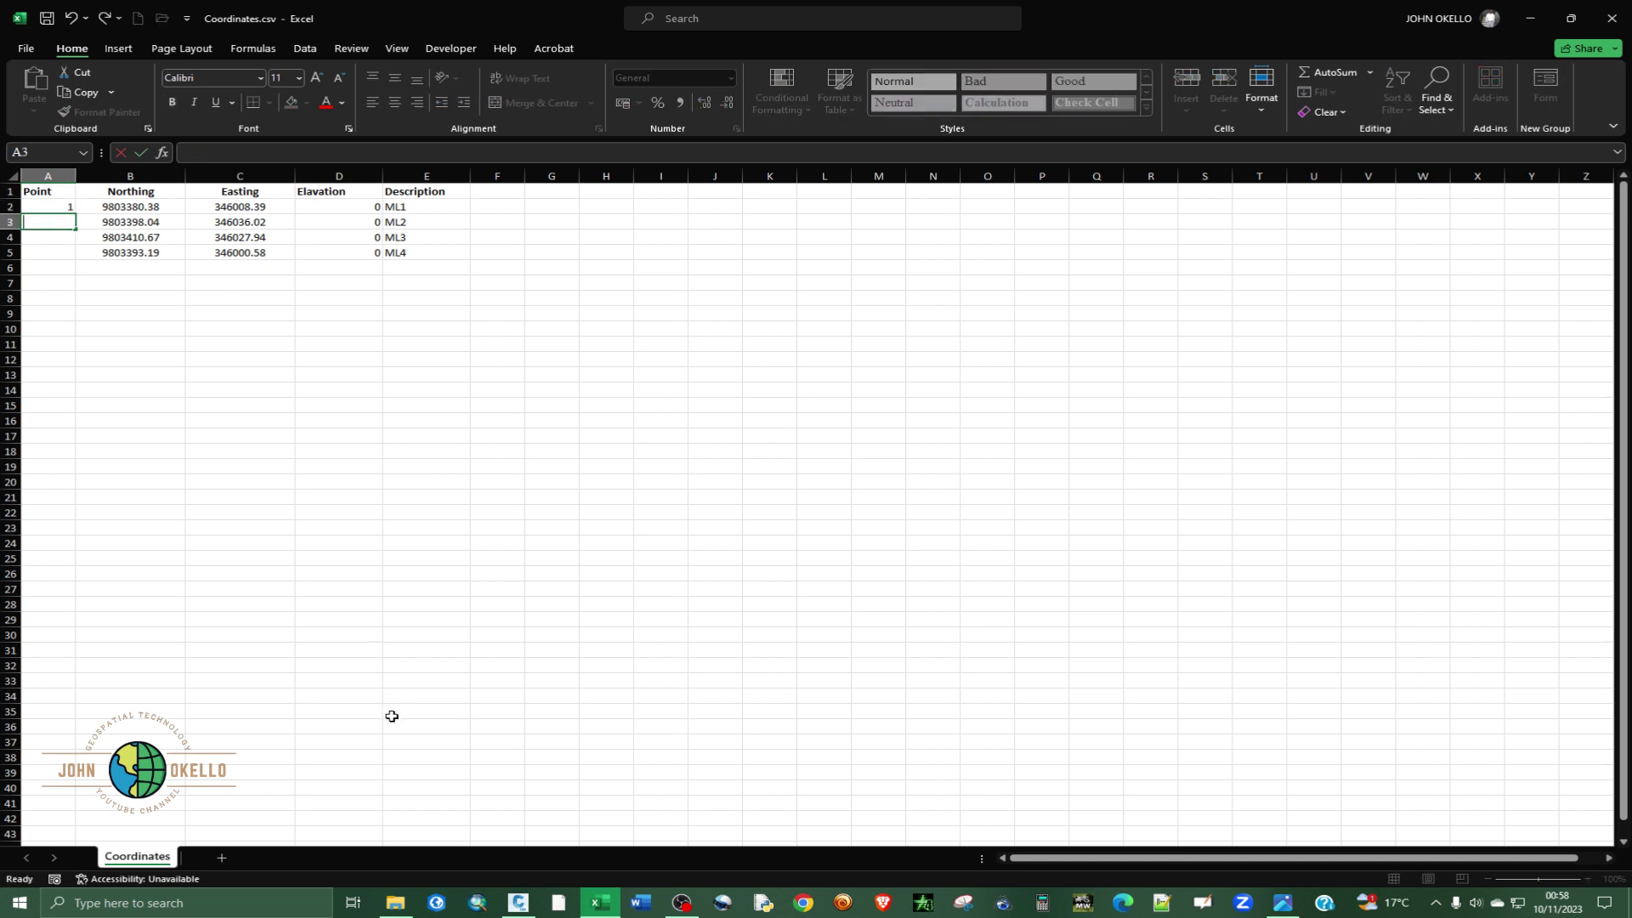
pyautogui.press('Return')
pyautogui.write('2')
pyautogui.press('Return')
pyautogui.write('3')
pyautogui.press('Return')
pyautogui.write('4')
pyautogui.press('Return')
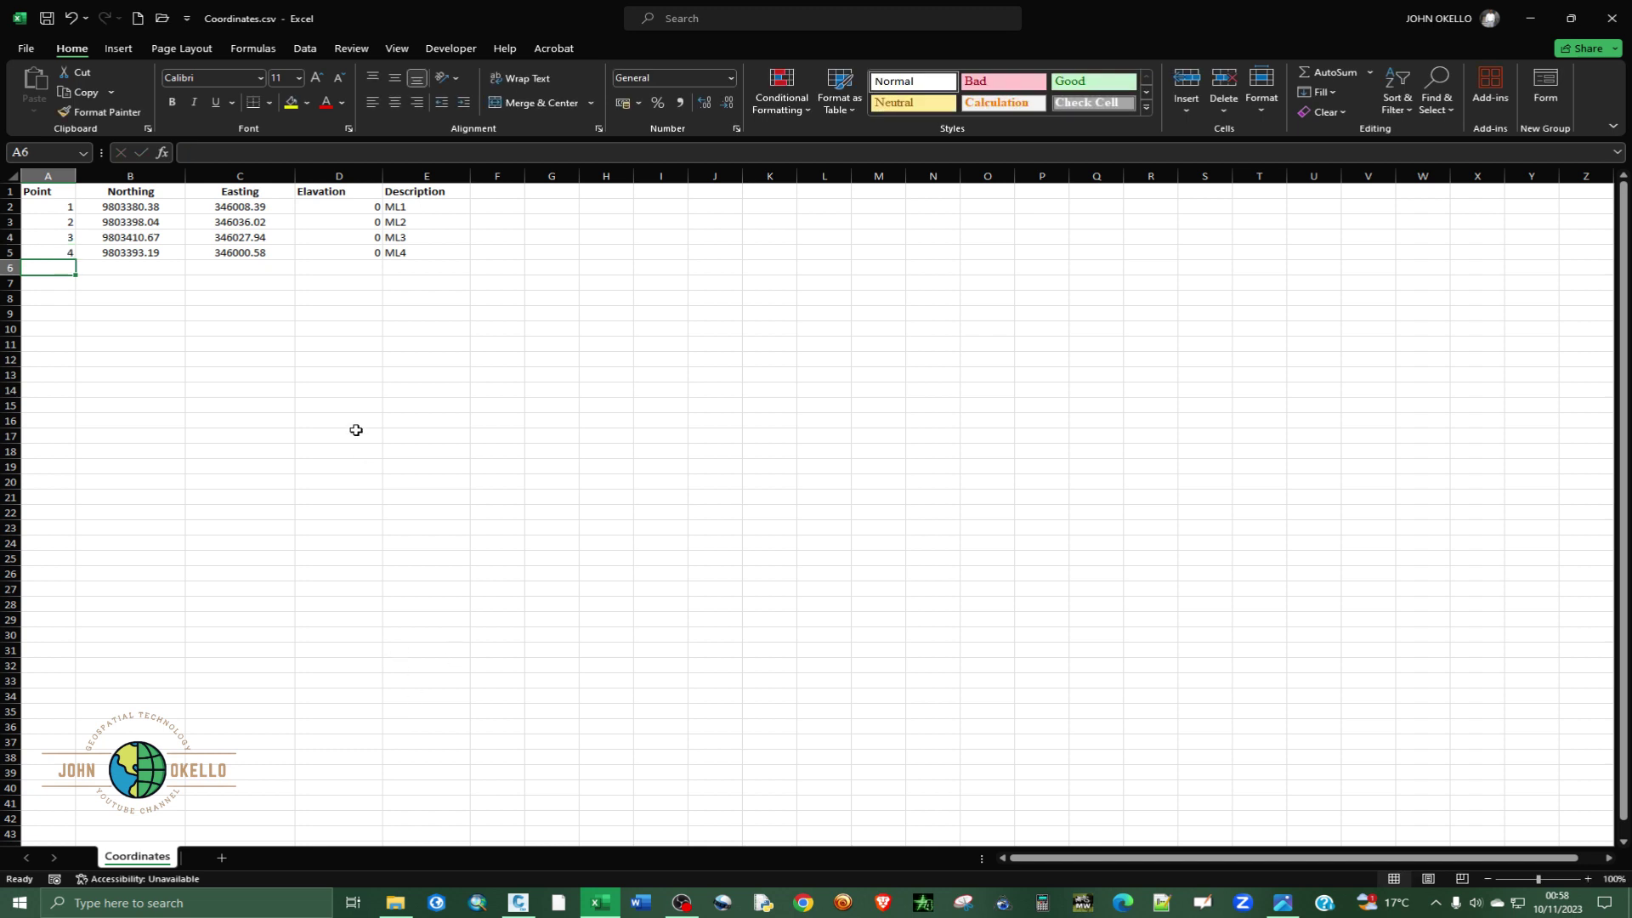
# - Delete the header row so the point data starts in row 1
pyautogui.click(340, 399)
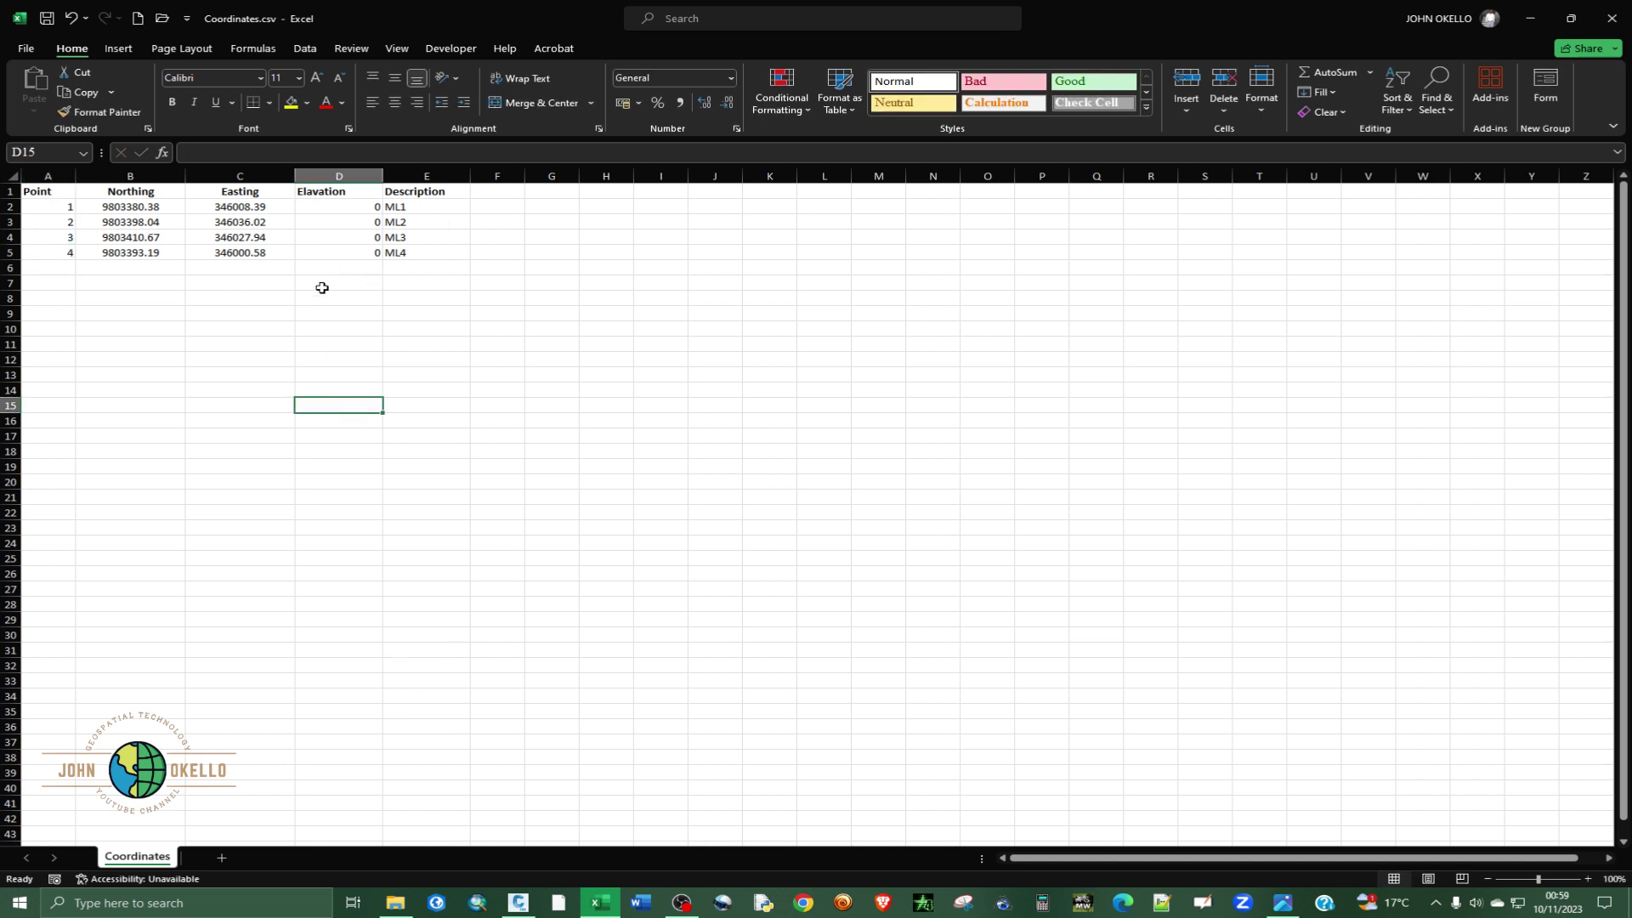
pyautogui.click(9, 192)
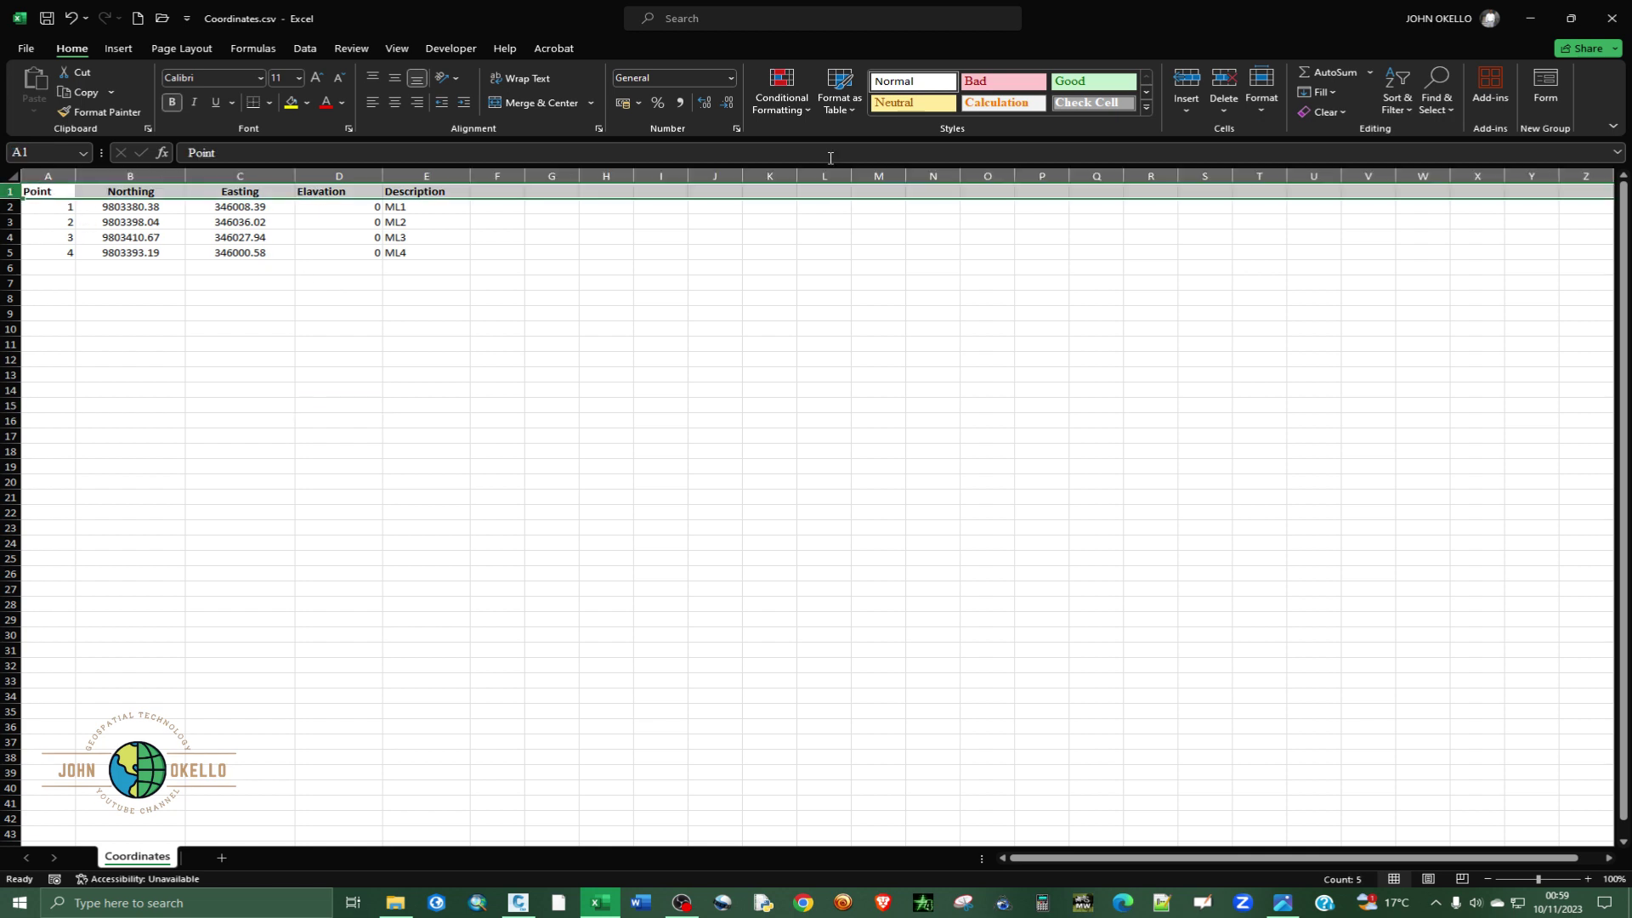
pyautogui.click(1224, 81)
pyautogui.click(391, 300)
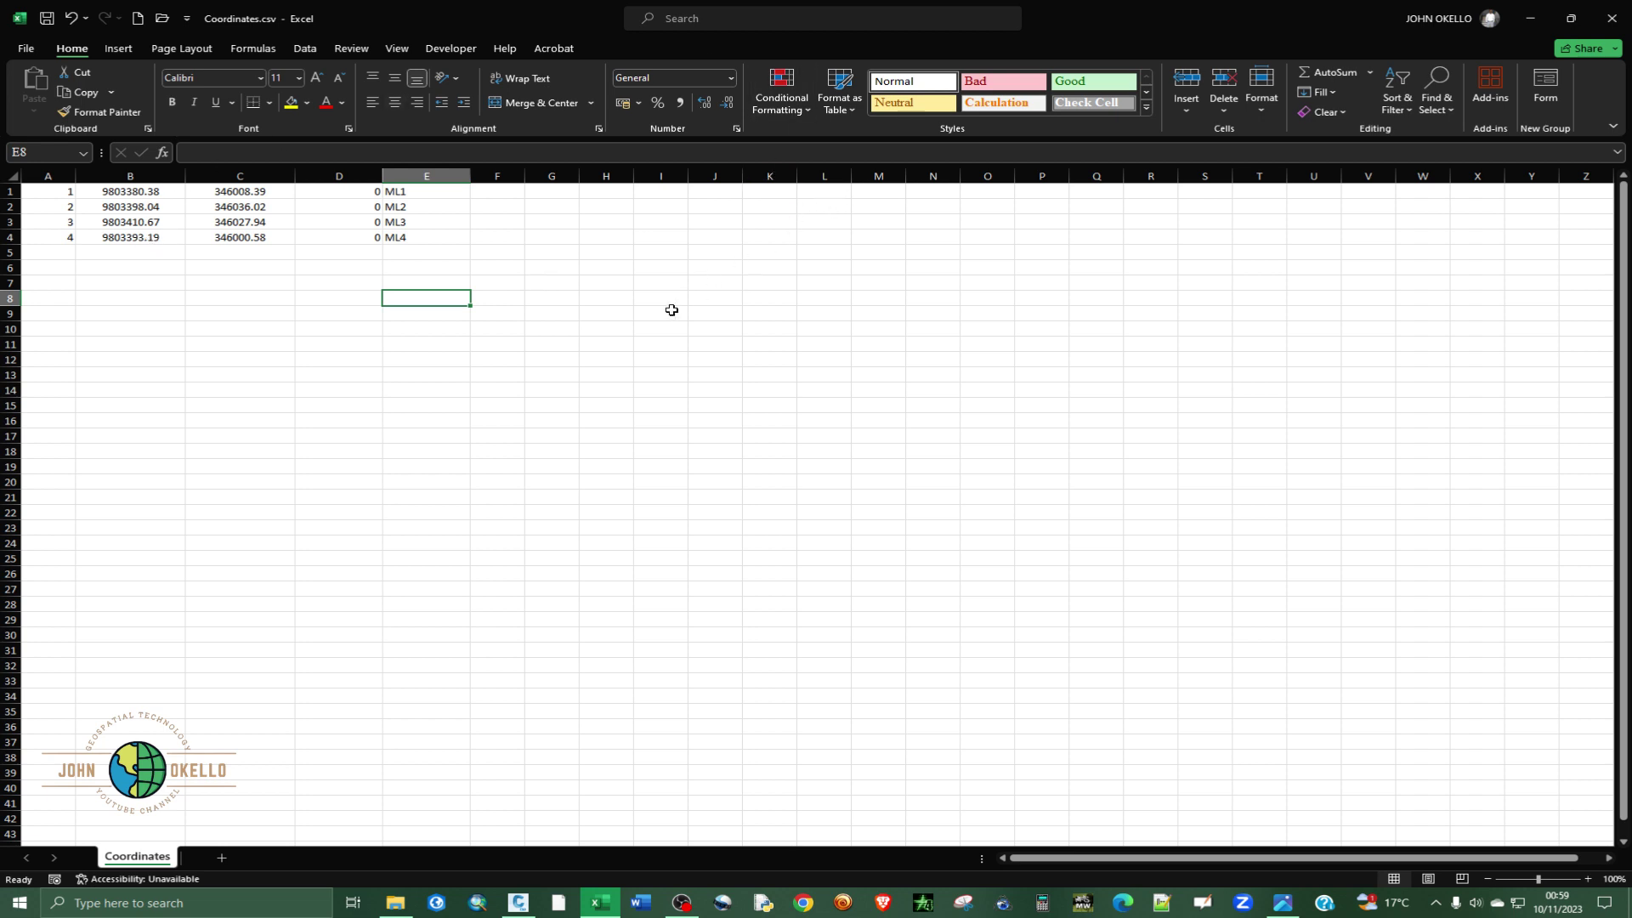
# - Close Excel and switch back to the Civil 3D drawing L.R. No.296170
pyautogui.moveTo(681, 902)
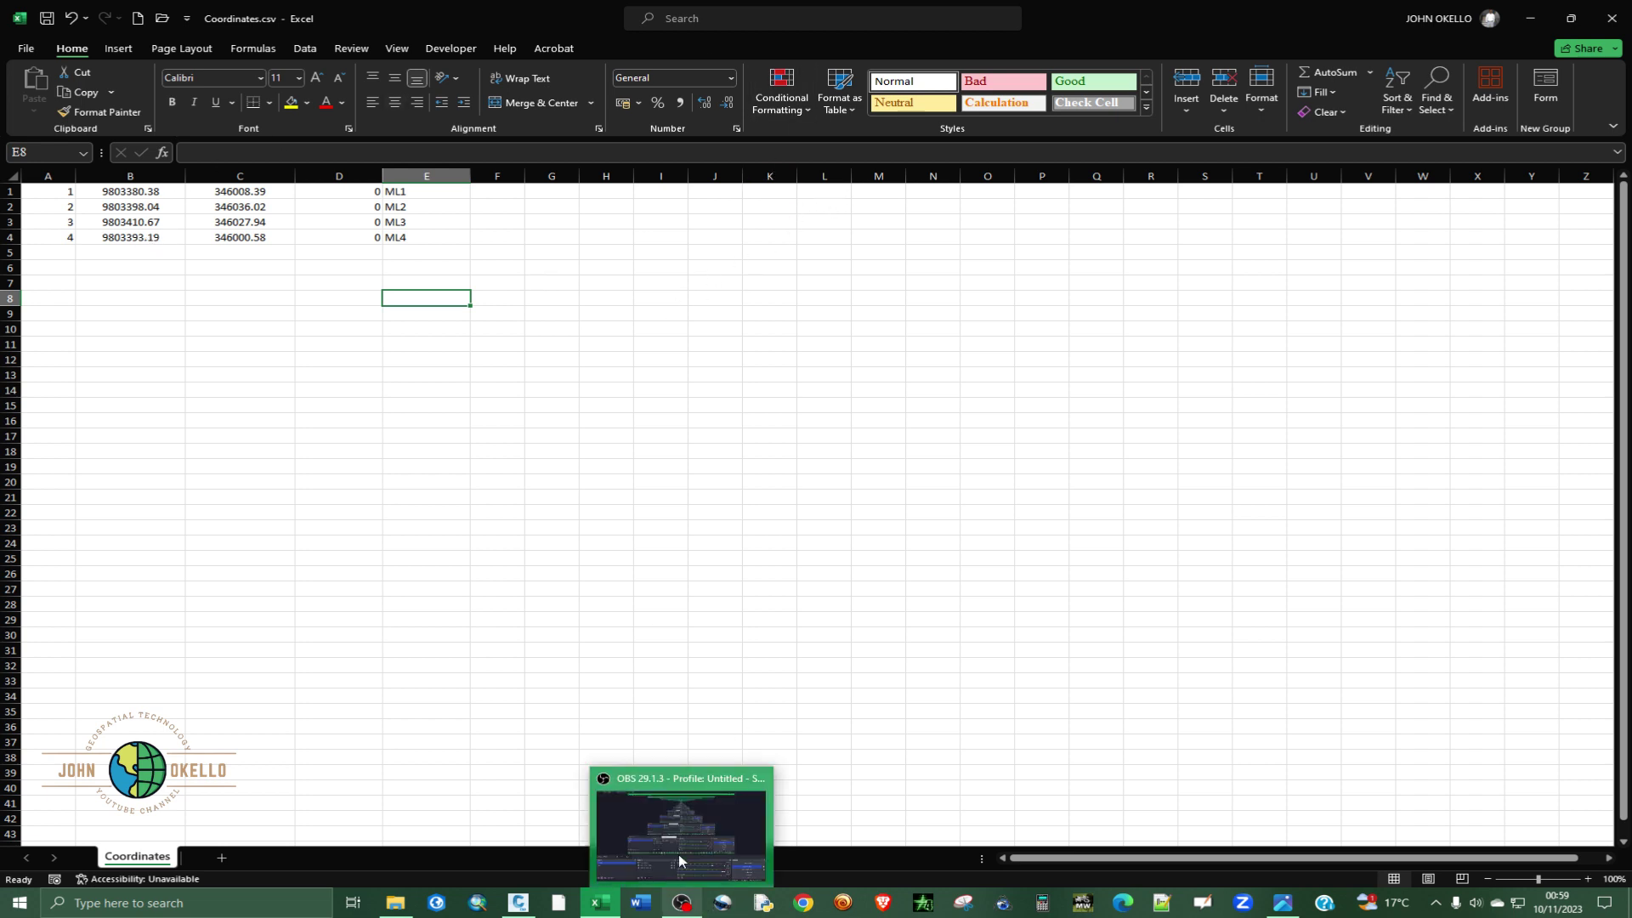
pyautogui.click(1620, 17)
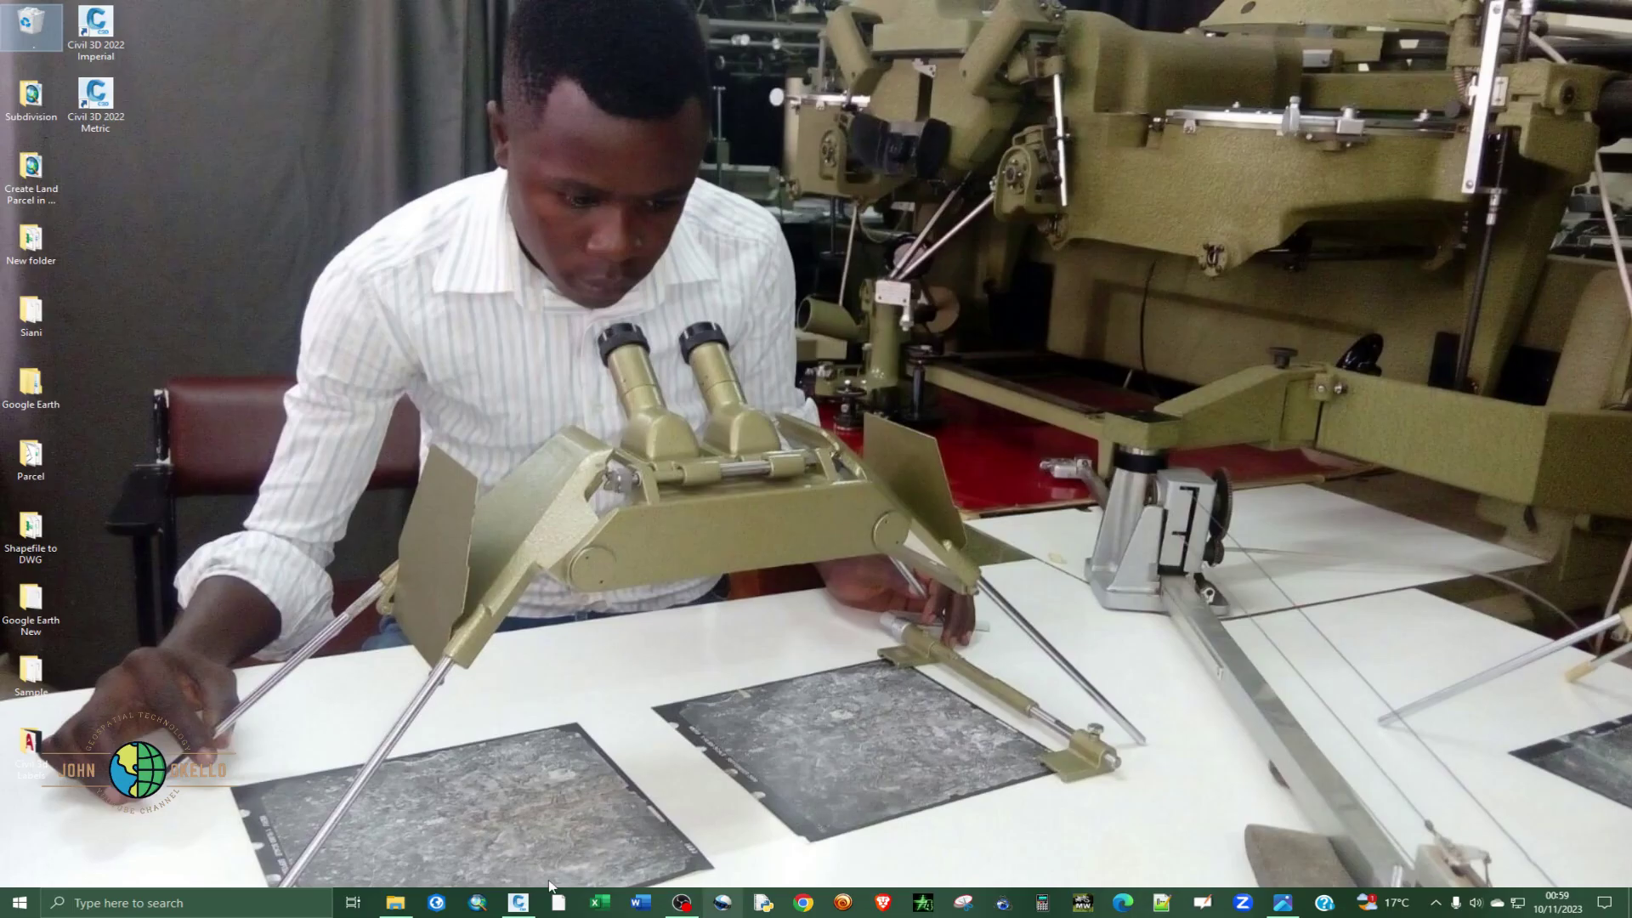
pyautogui.click(518, 903)
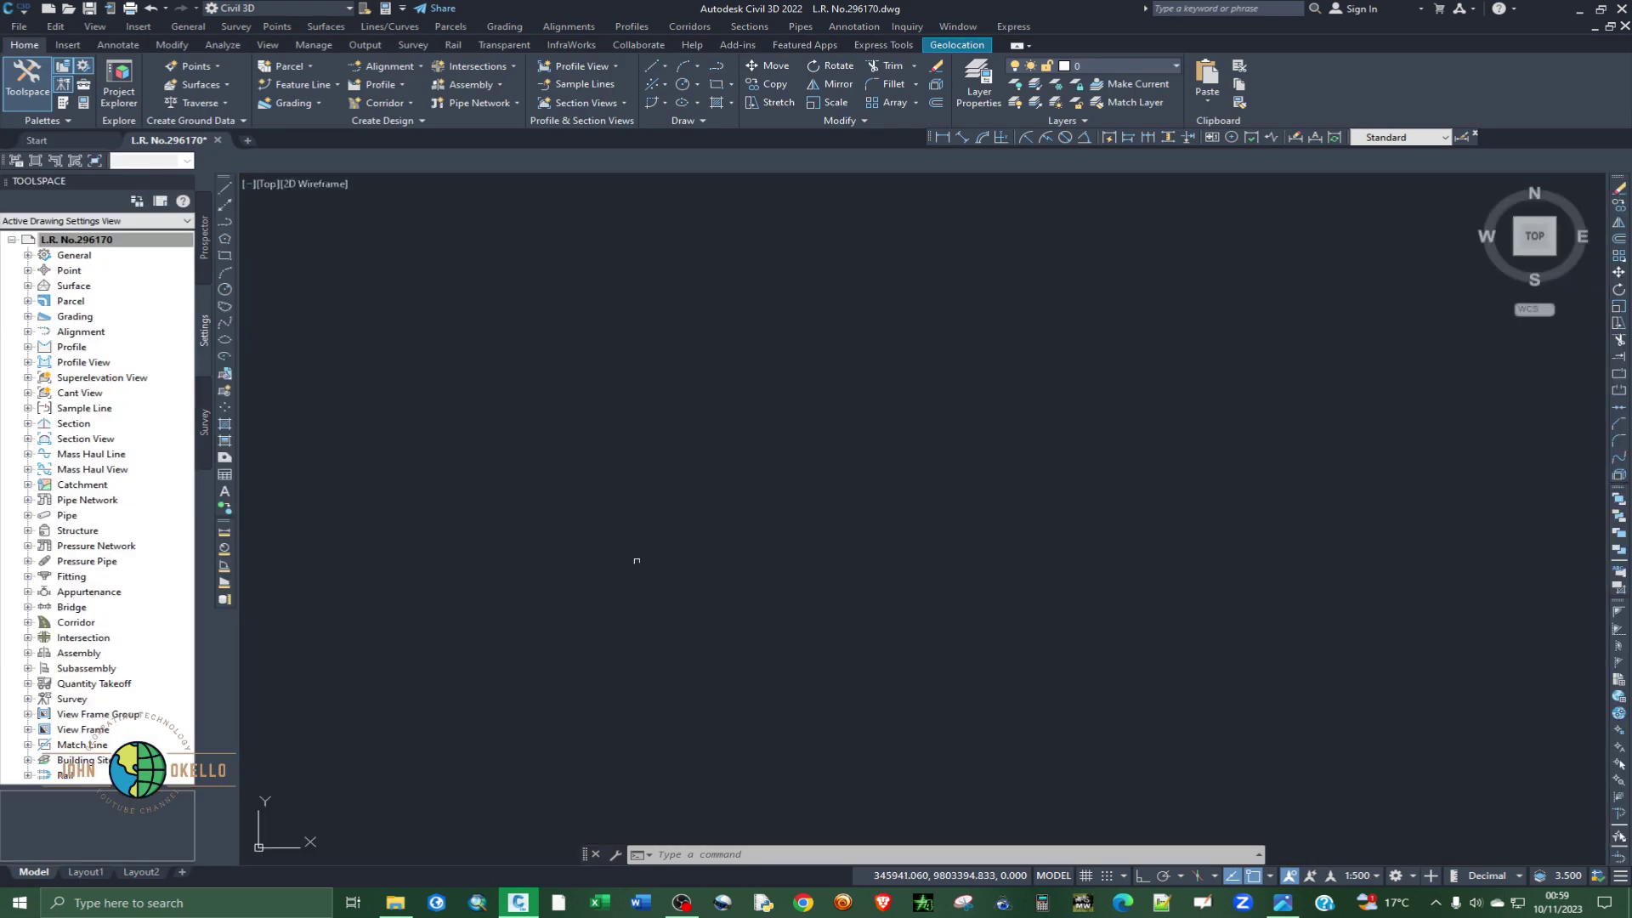
# - Clear the stray selection window and run the UNITS command in Civil 3D
pyautogui.click(638, 561)
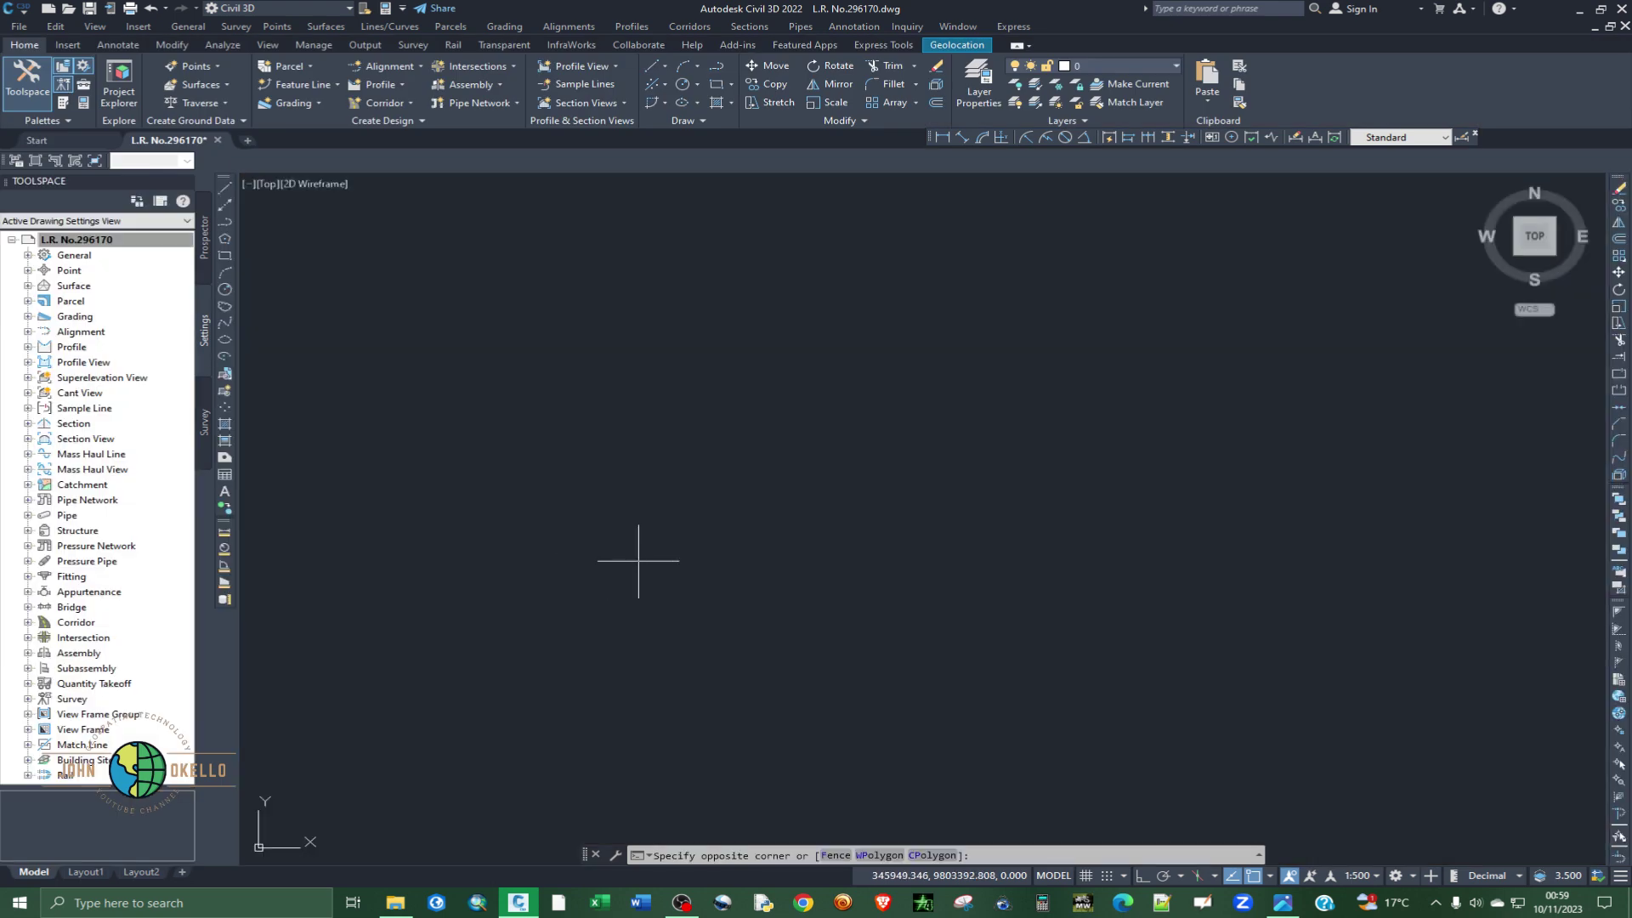
pyautogui.click(593, 509)
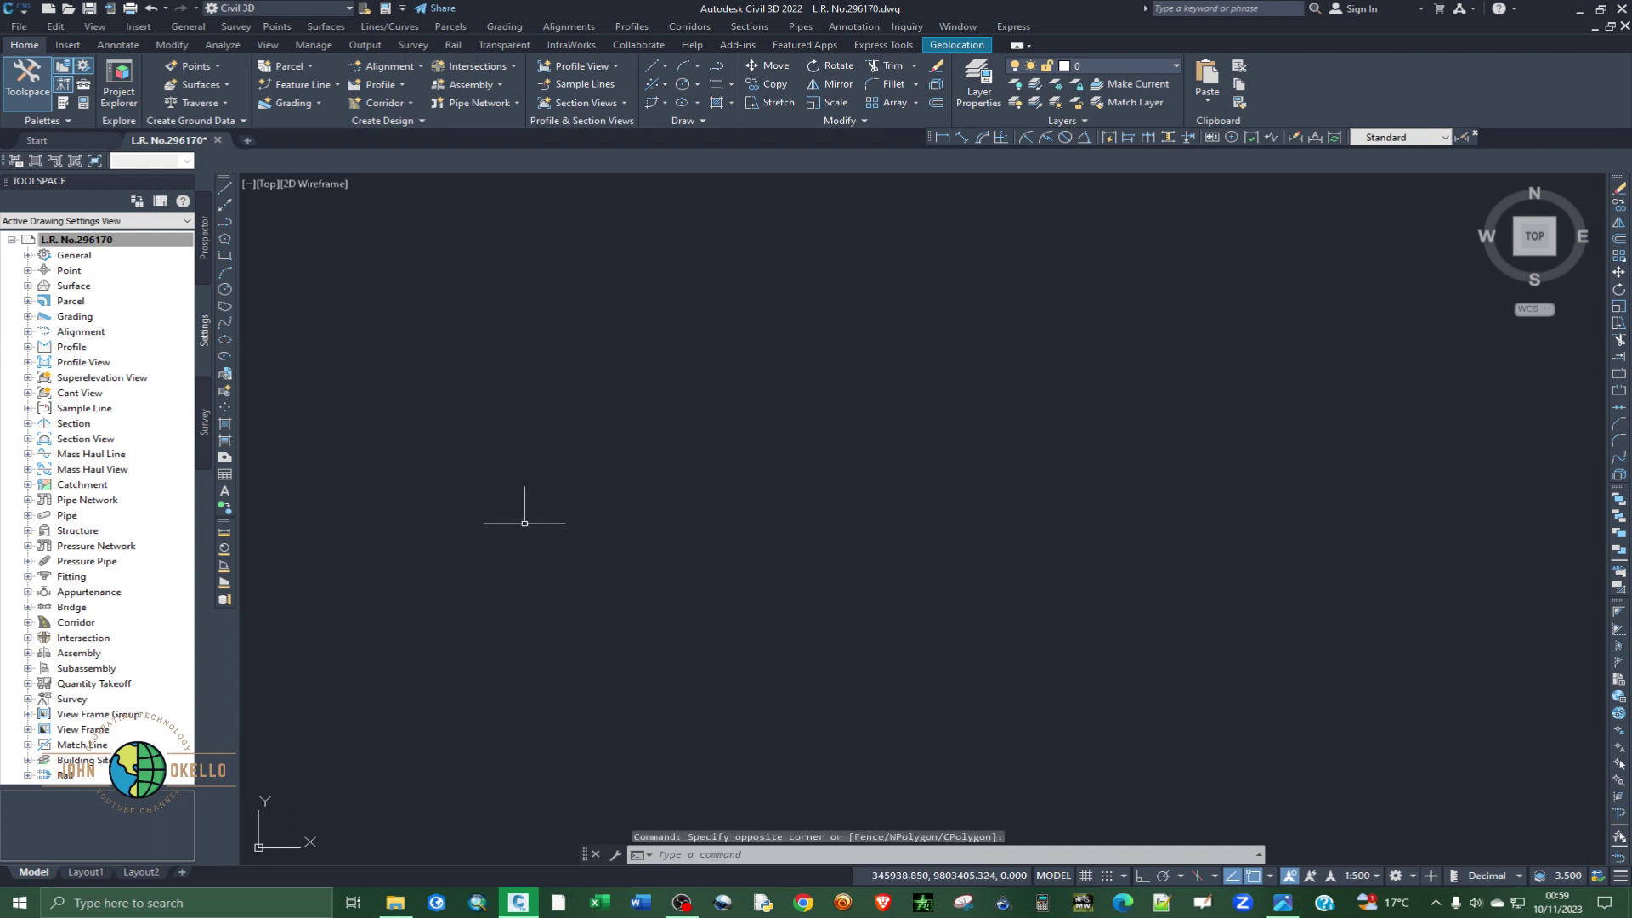
pyautogui.write('units')
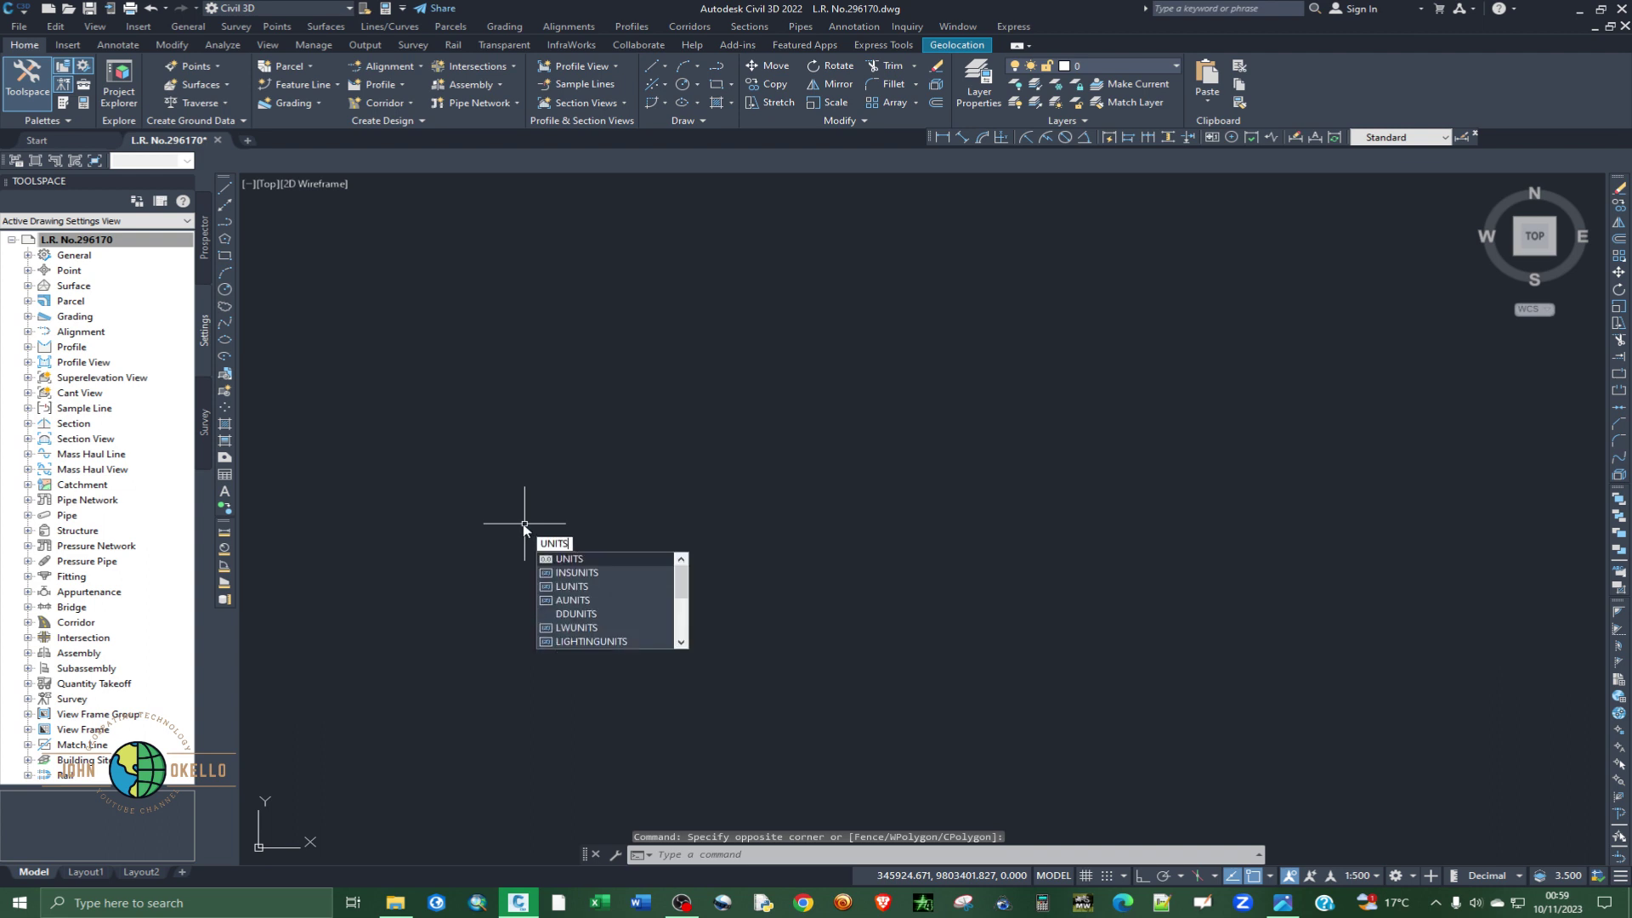
pyautogui.press('BackSpace')
pyautogui.press('BackSpace')
pyautogui.press('BackSpace')
pyautogui.press('BackSpace')
pyautogui.press('BackSpace')
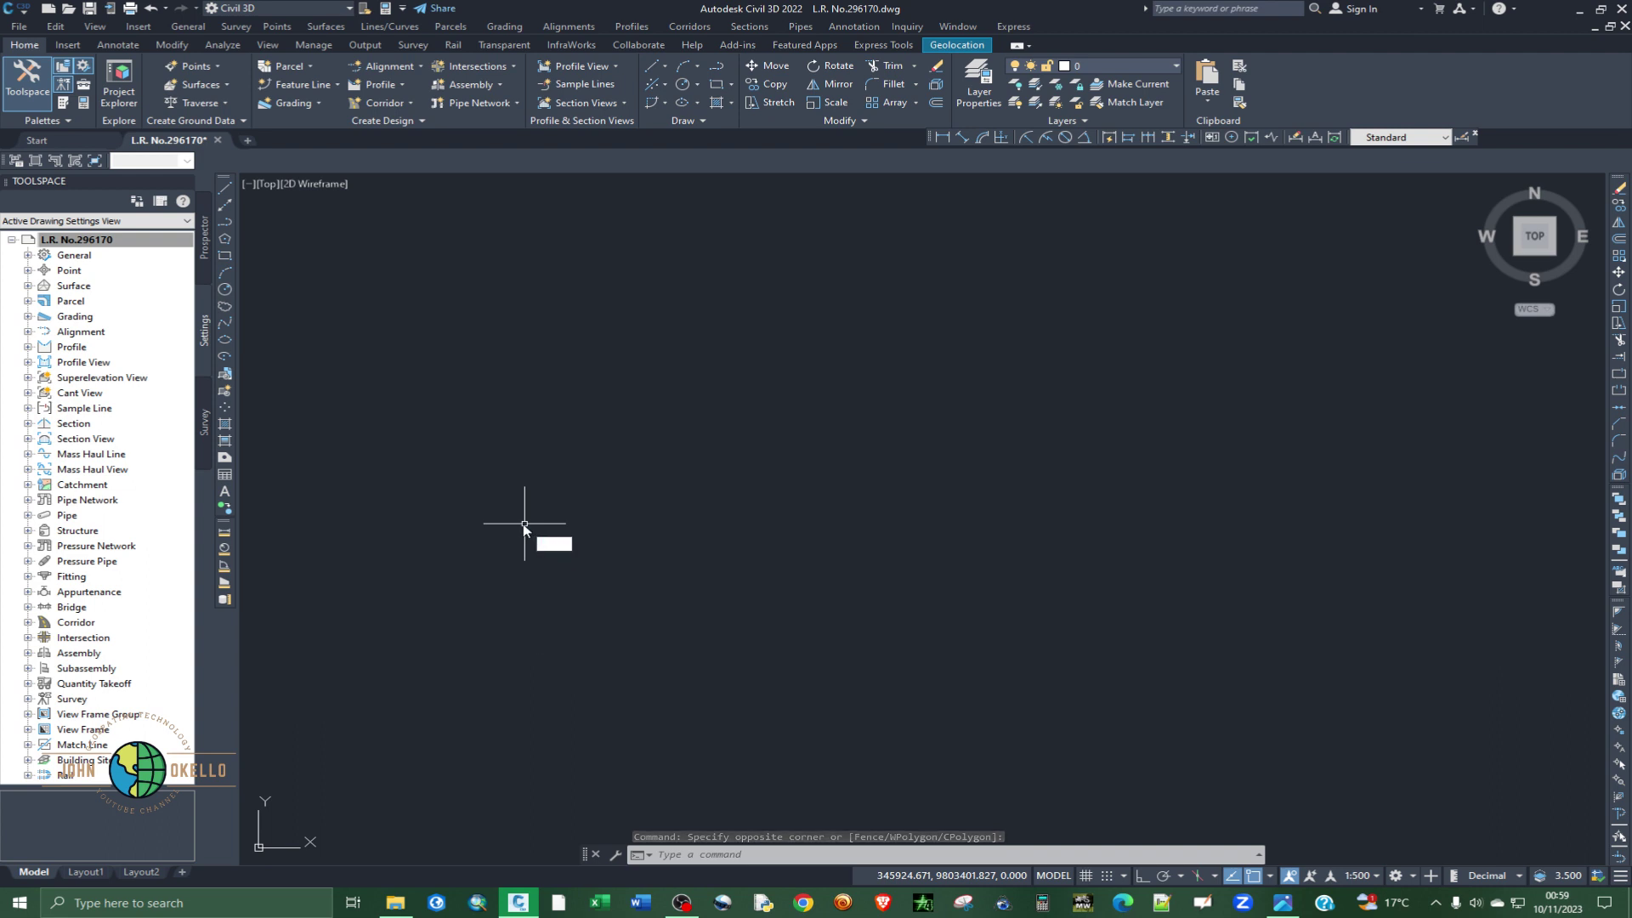
pyautogui.write('uni')
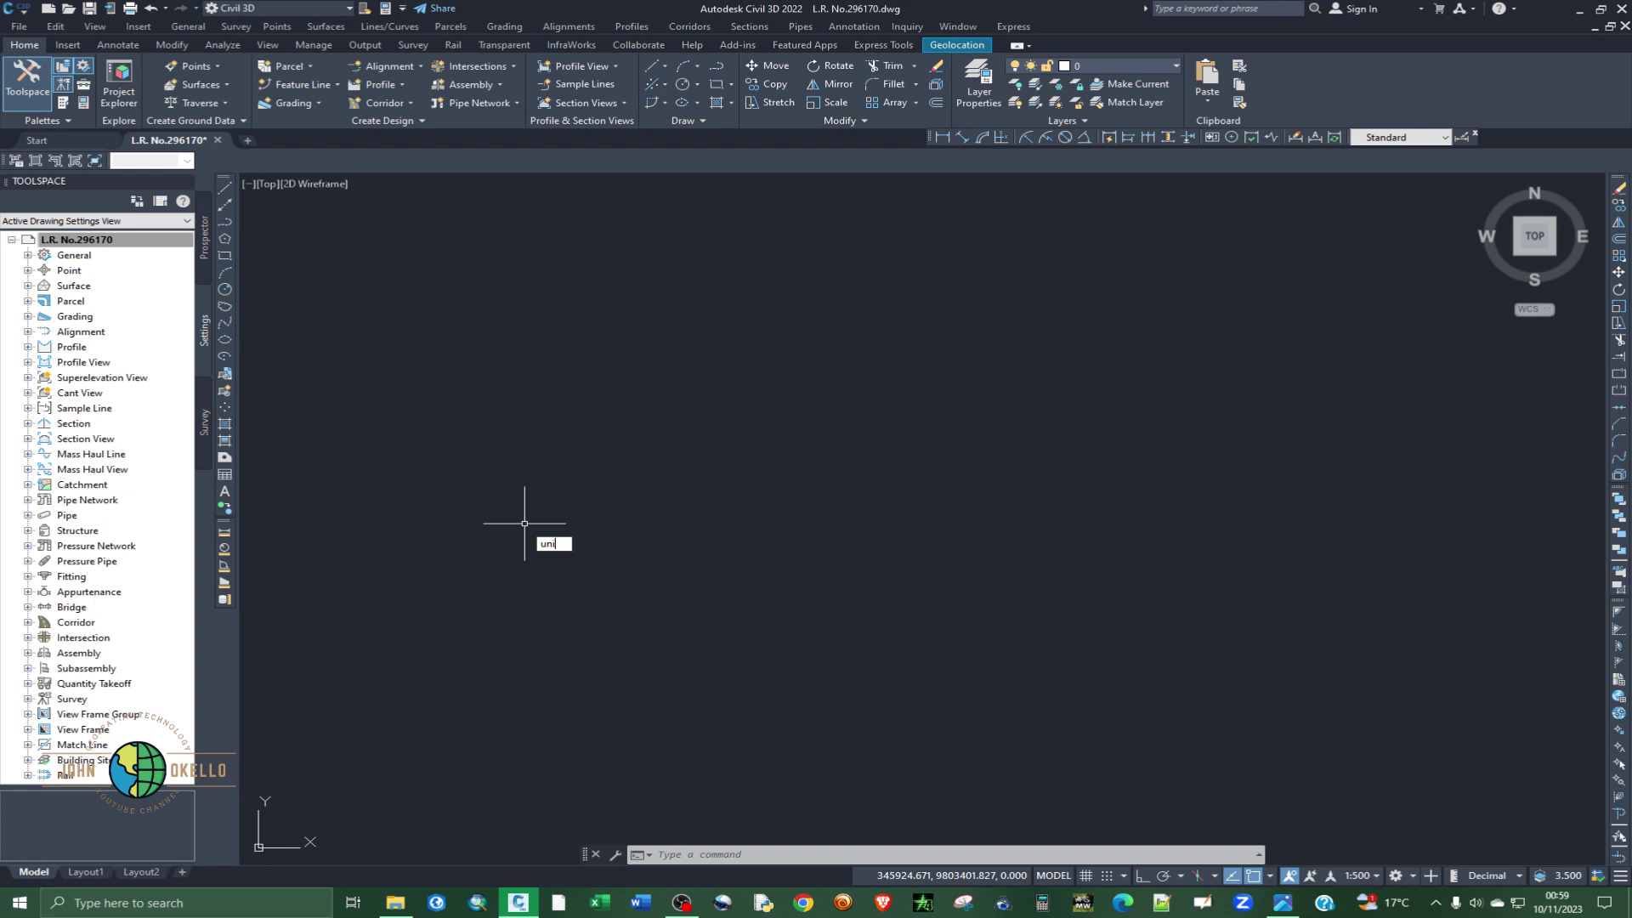
pyautogui.write('t')
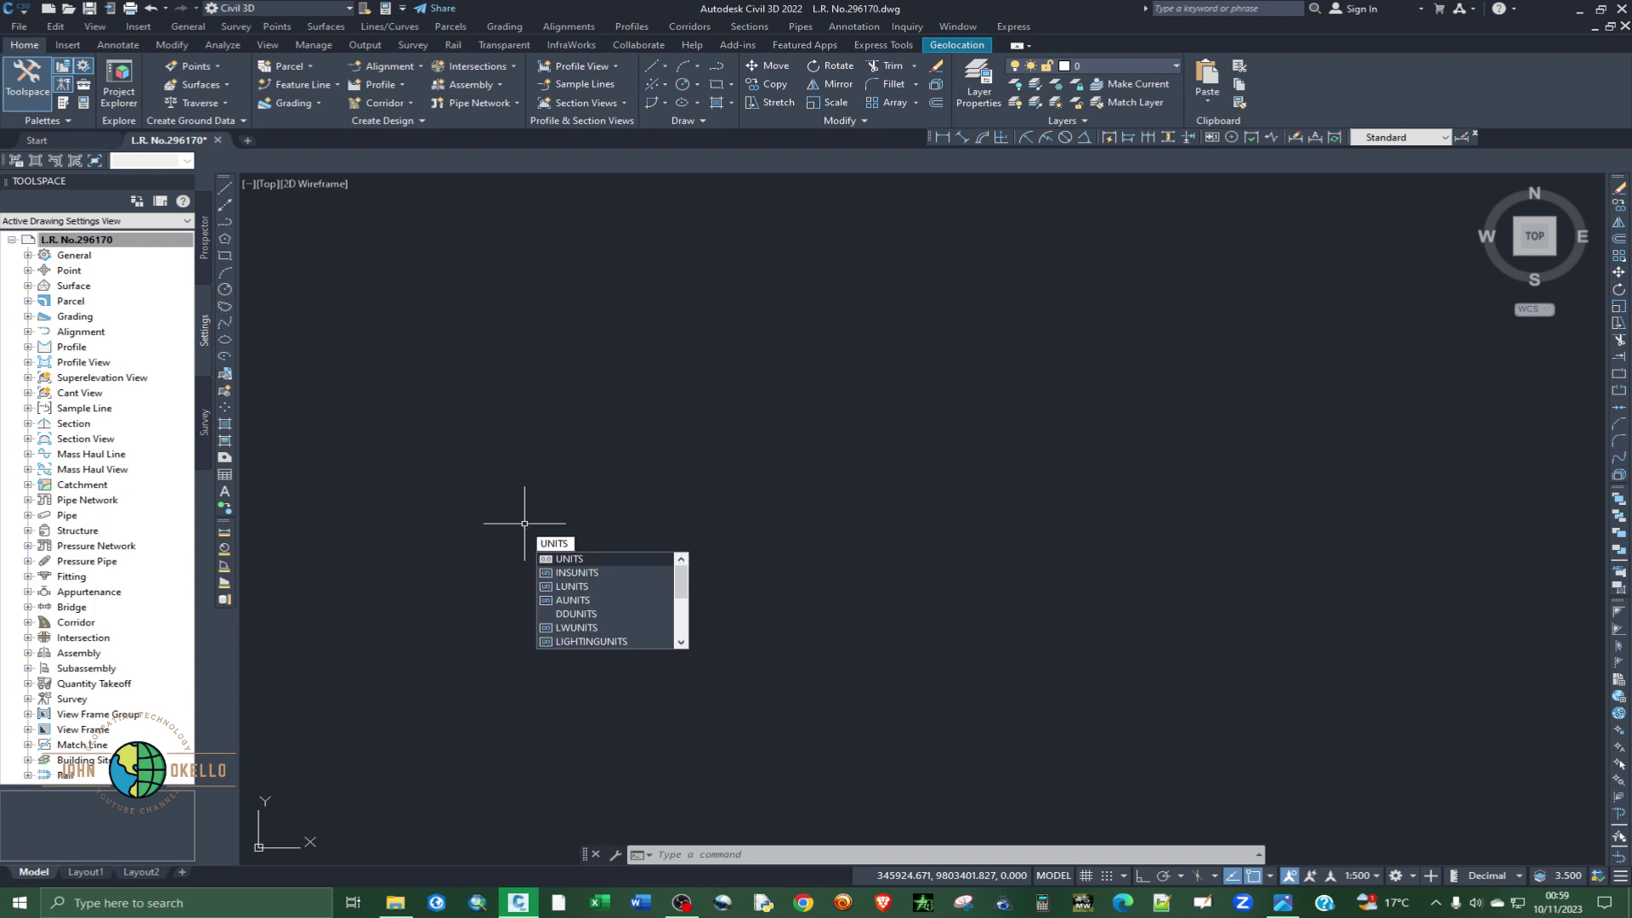
pyautogui.press('Return')
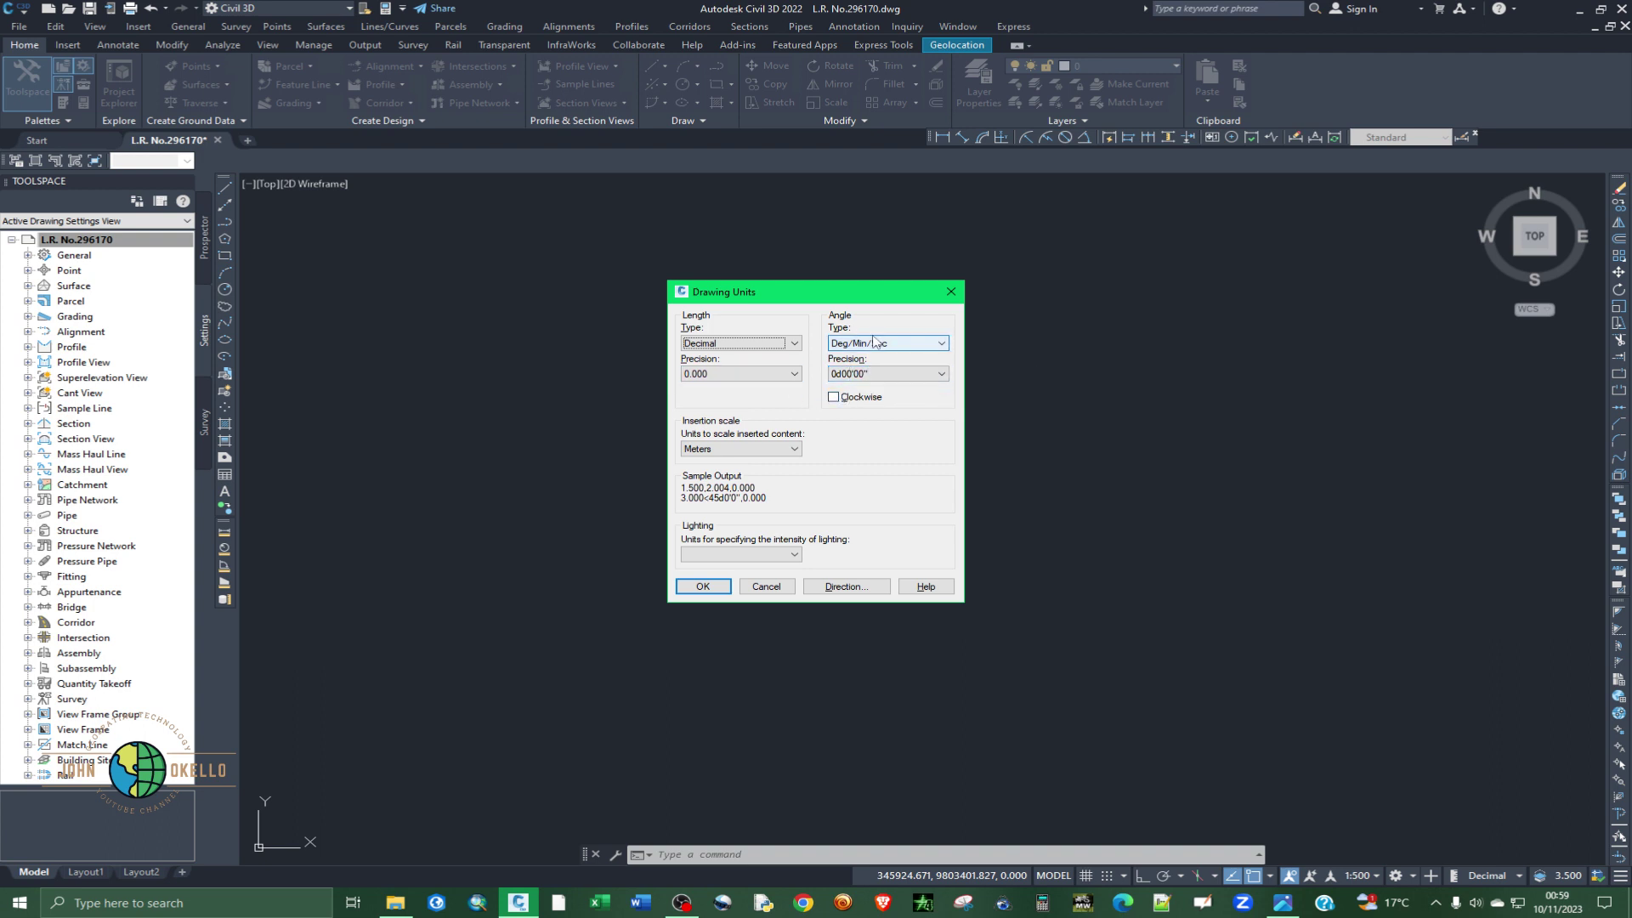
# - Set length precision to 0.00, clockwise angles and North as base angle, then apply
pyautogui.click(743, 375)
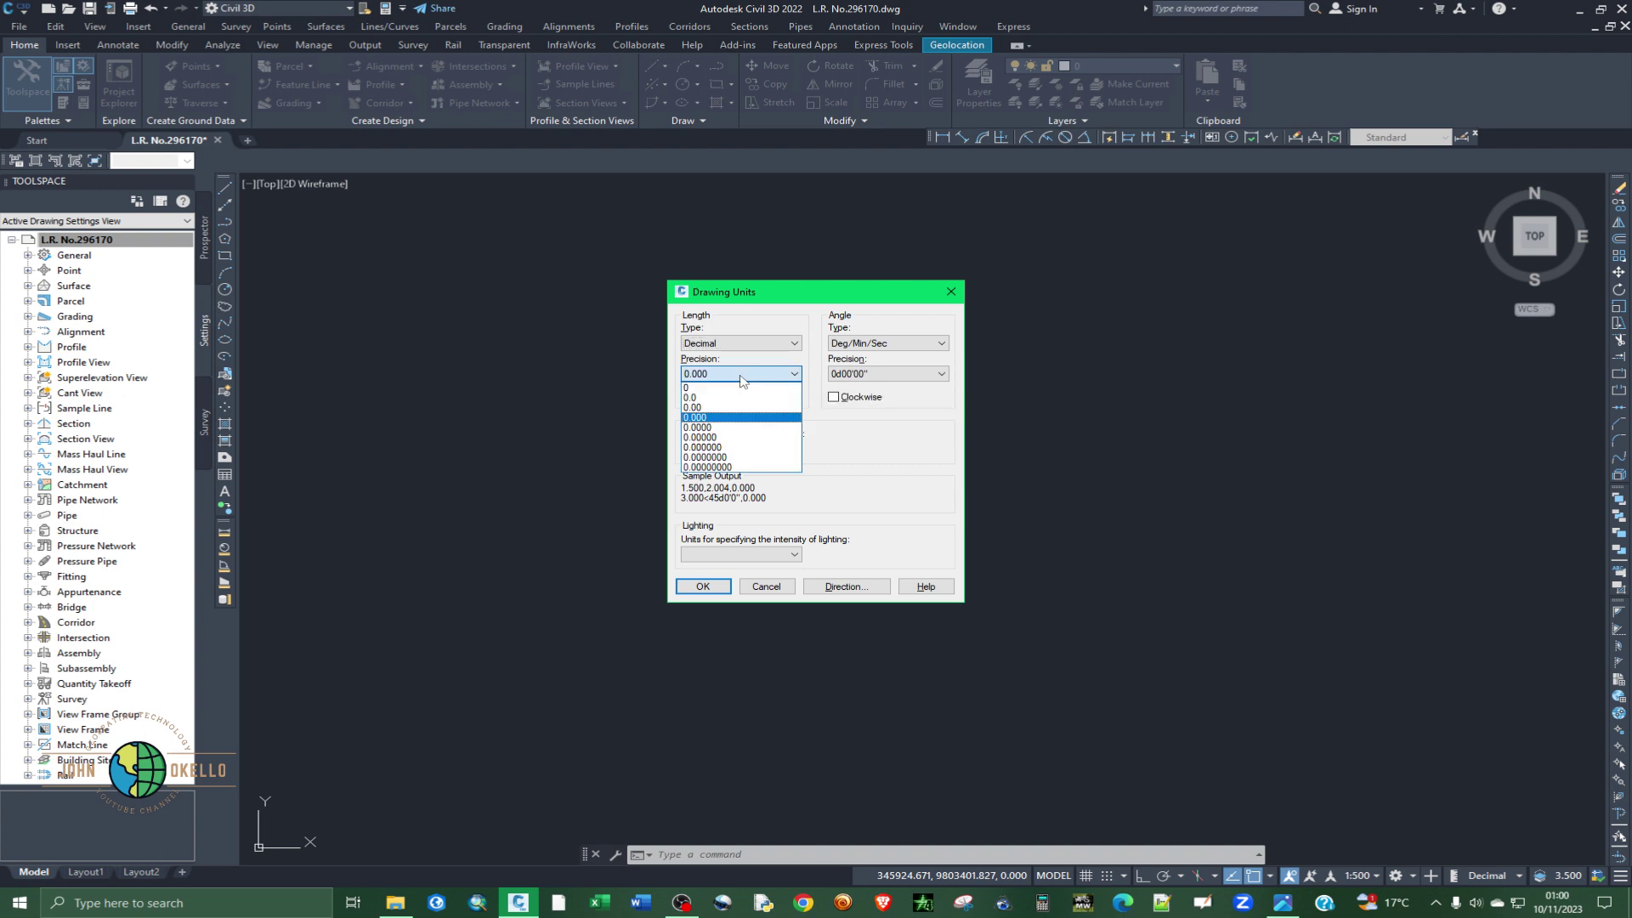
pyautogui.click(783, 407)
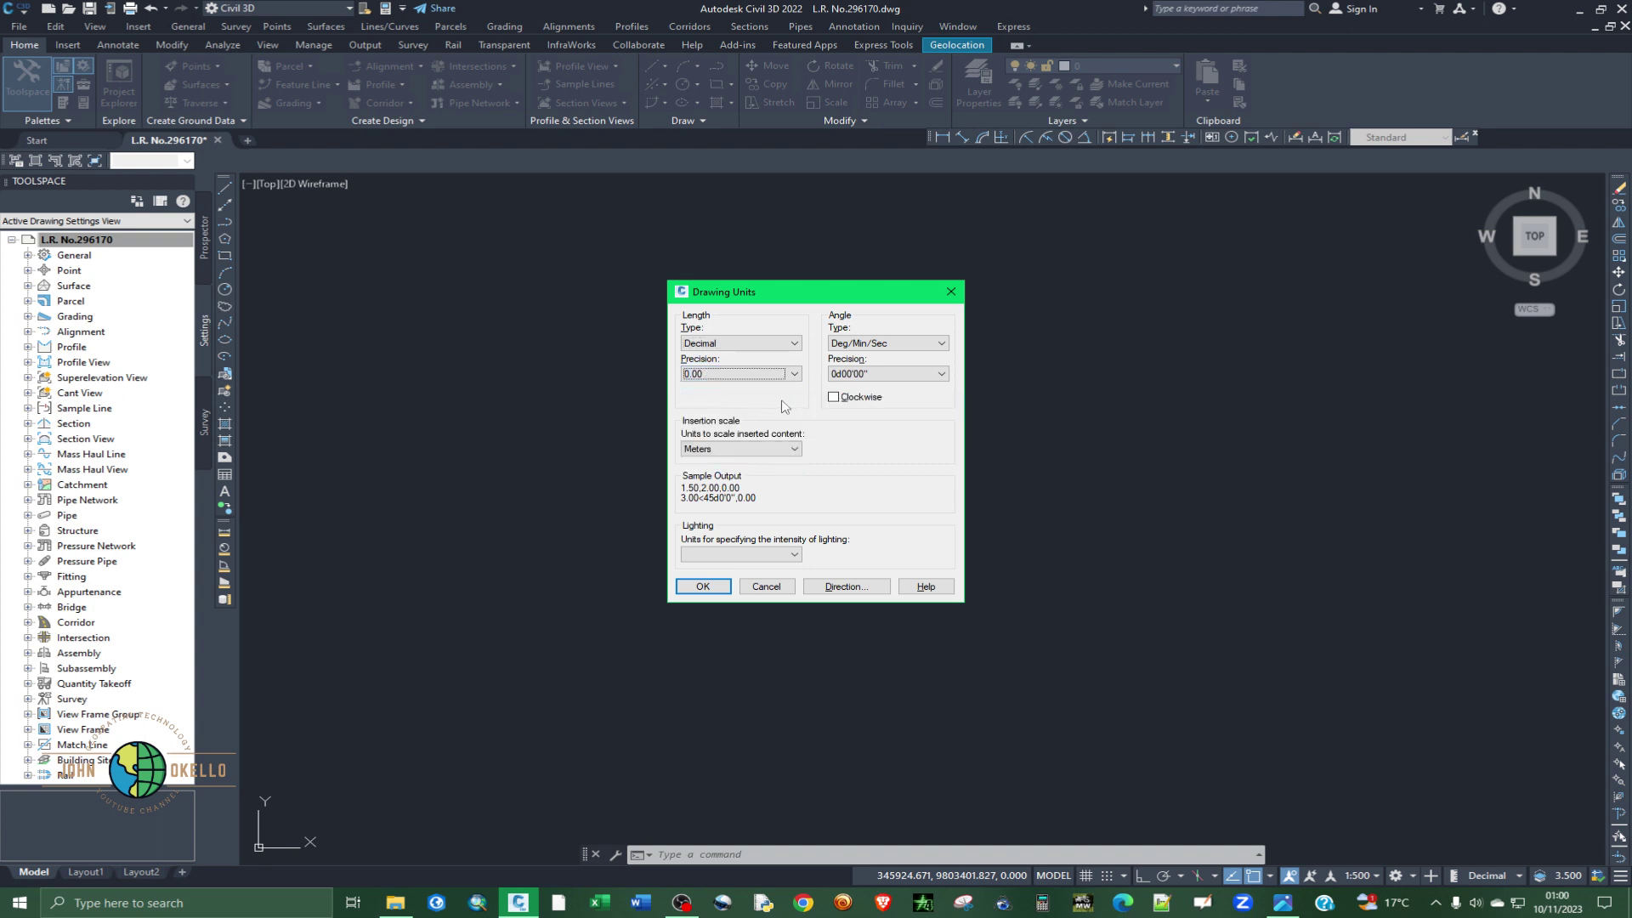
pyautogui.click(846, 399)
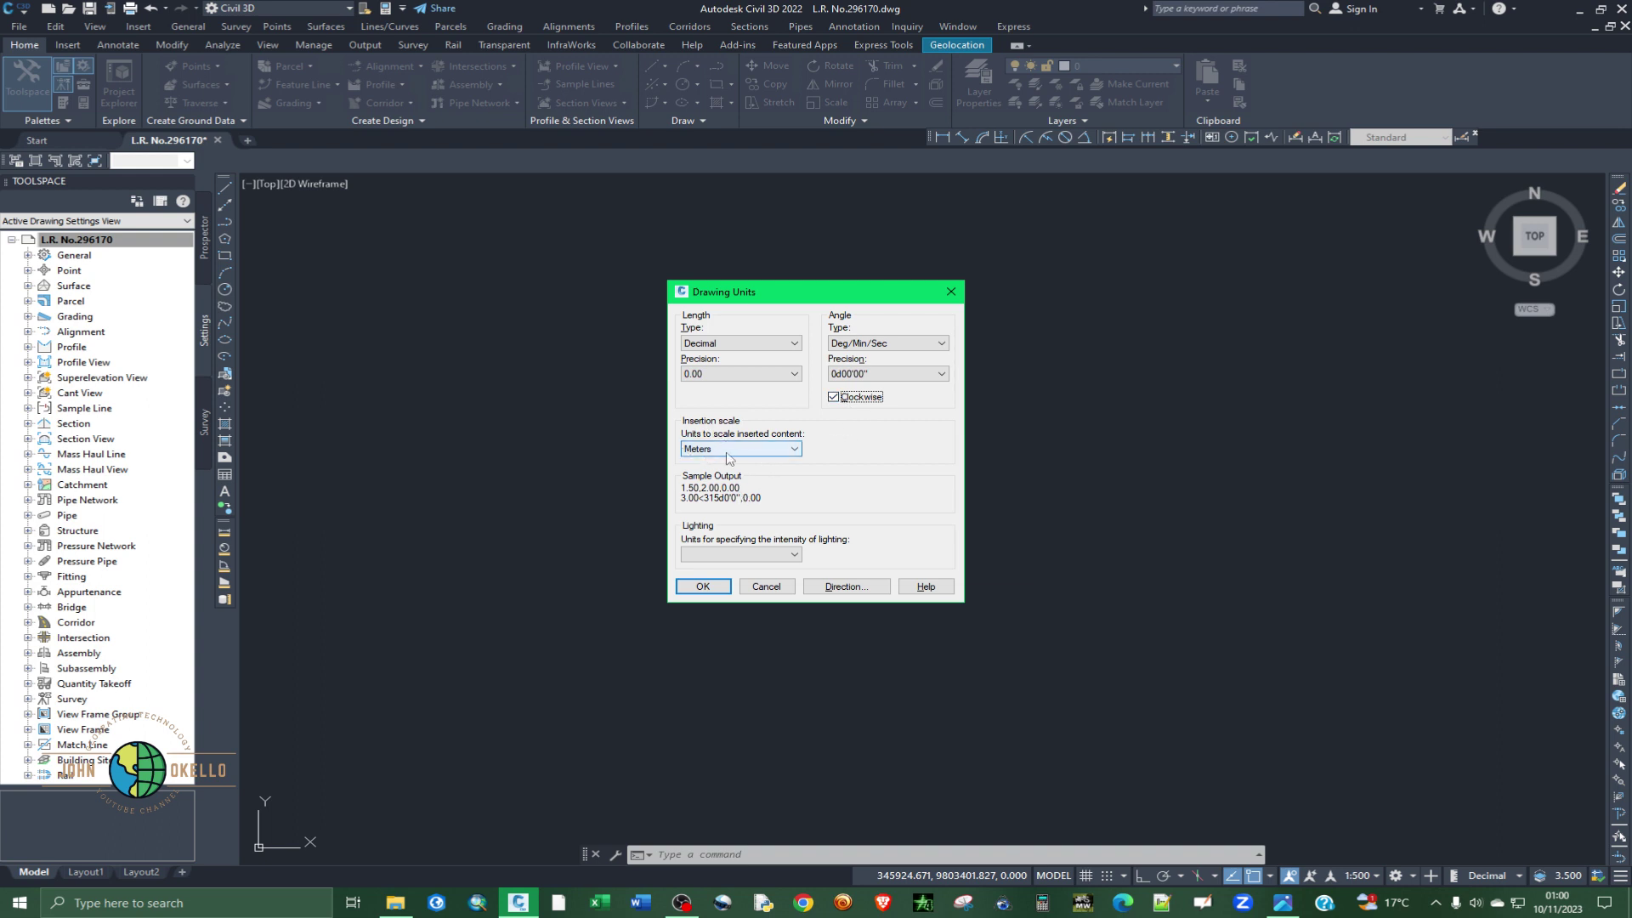
pyautogui.click(834, 587)
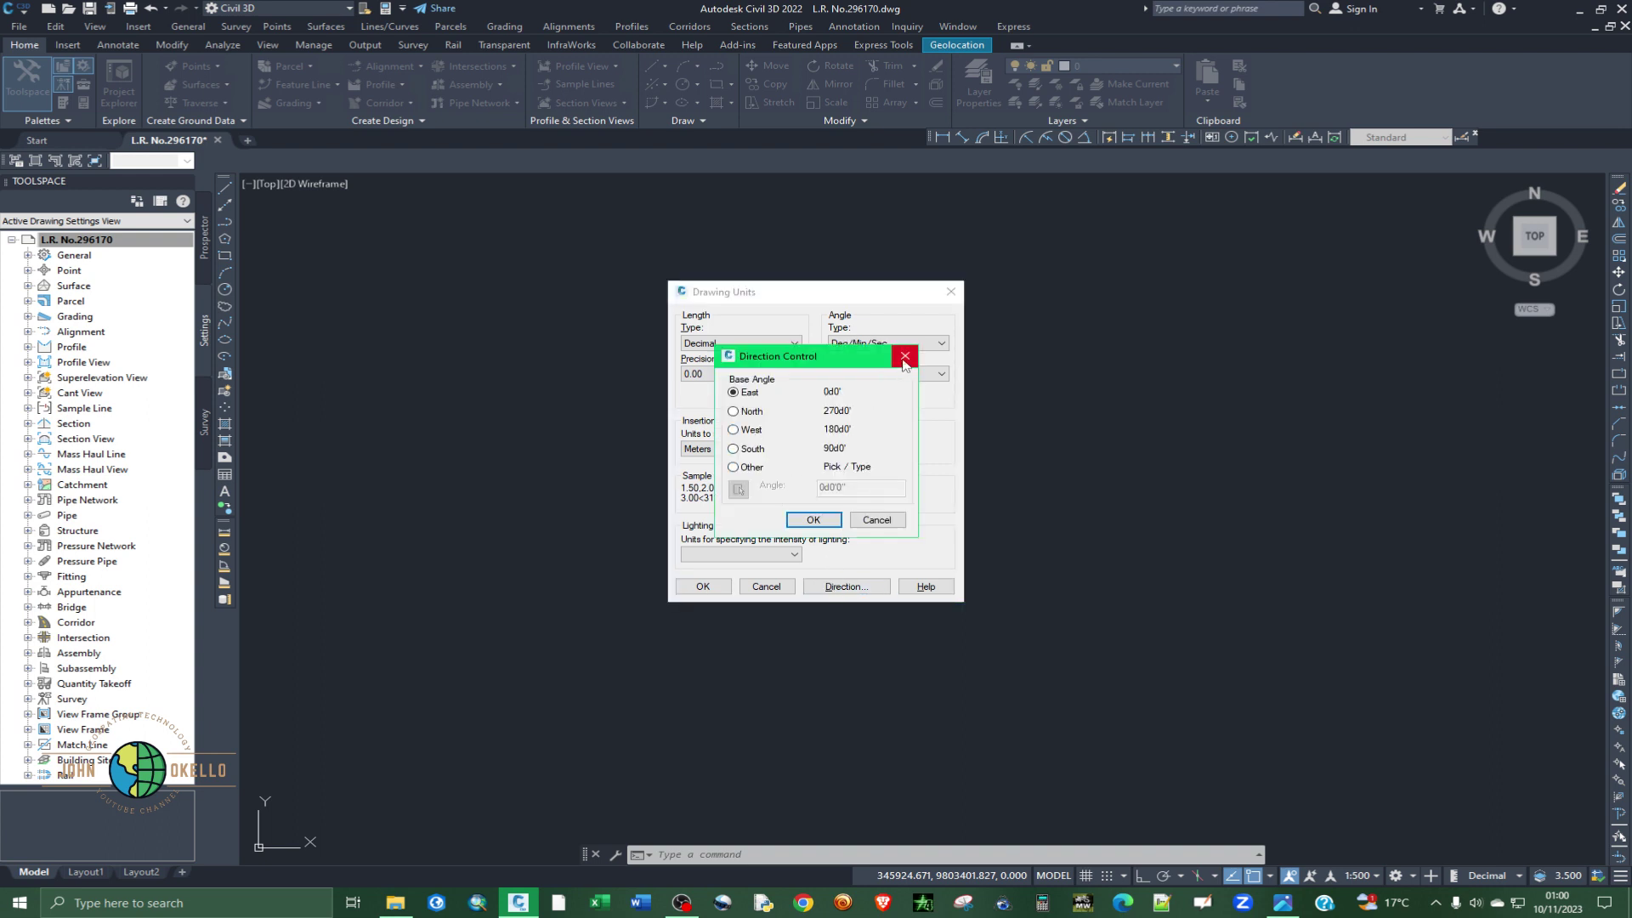
pyautogui.click(814, 520)
pyautogui.click(712, 588)
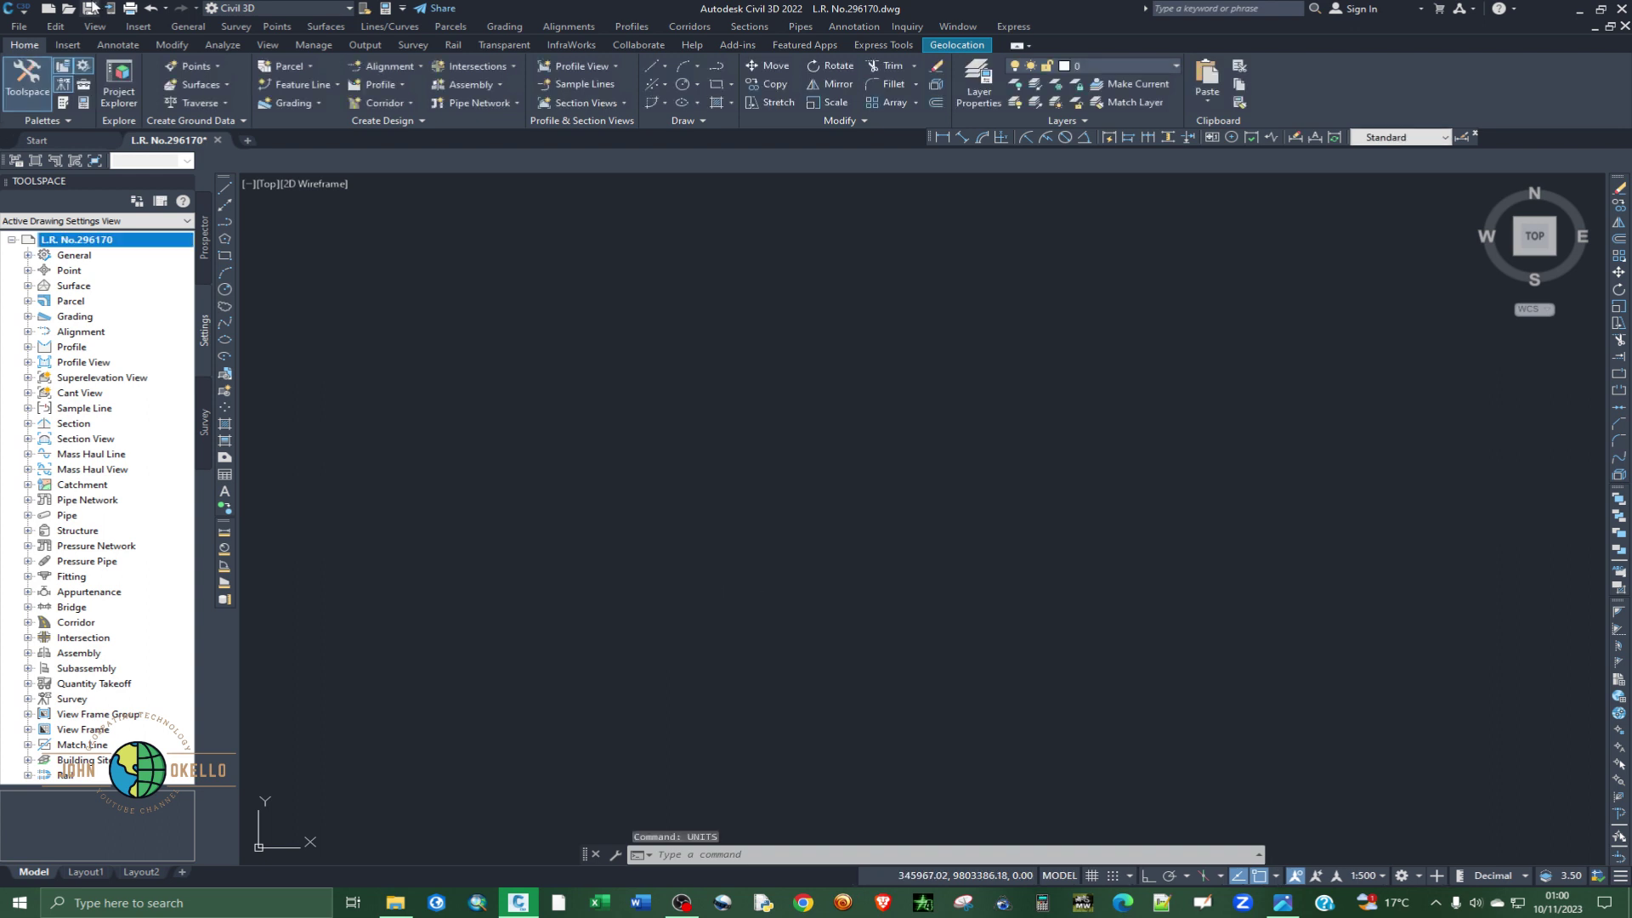
# - Save the drawing and launch Import Points from the Points menu
pyautogui.hotkey('ctrl', 's')
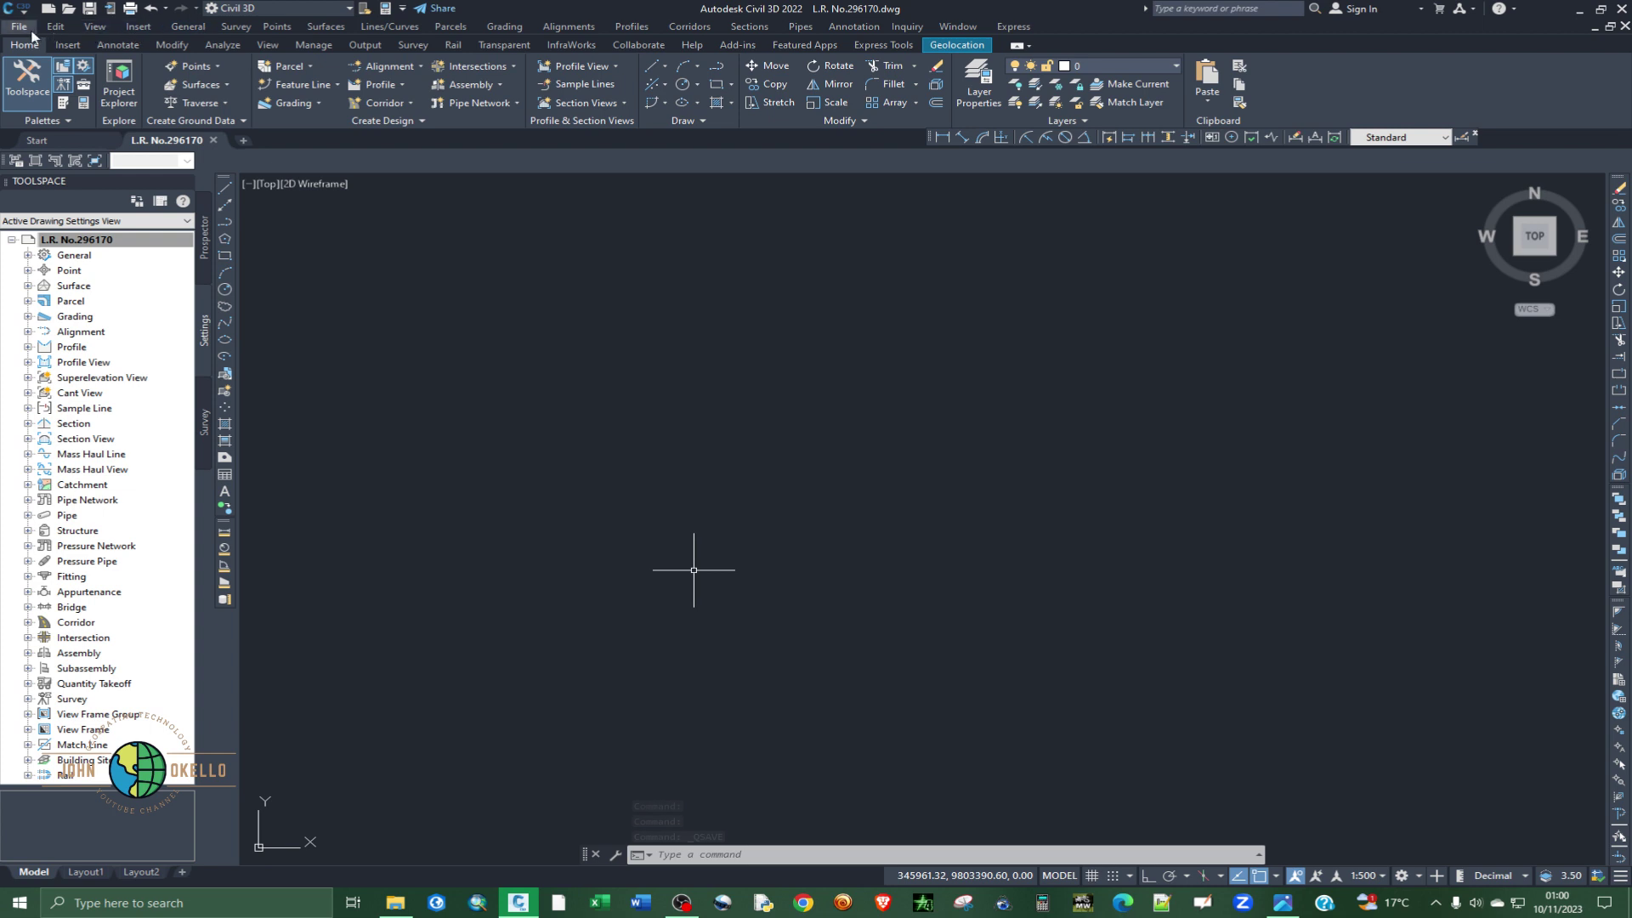
pyautogui.click(276, 27)
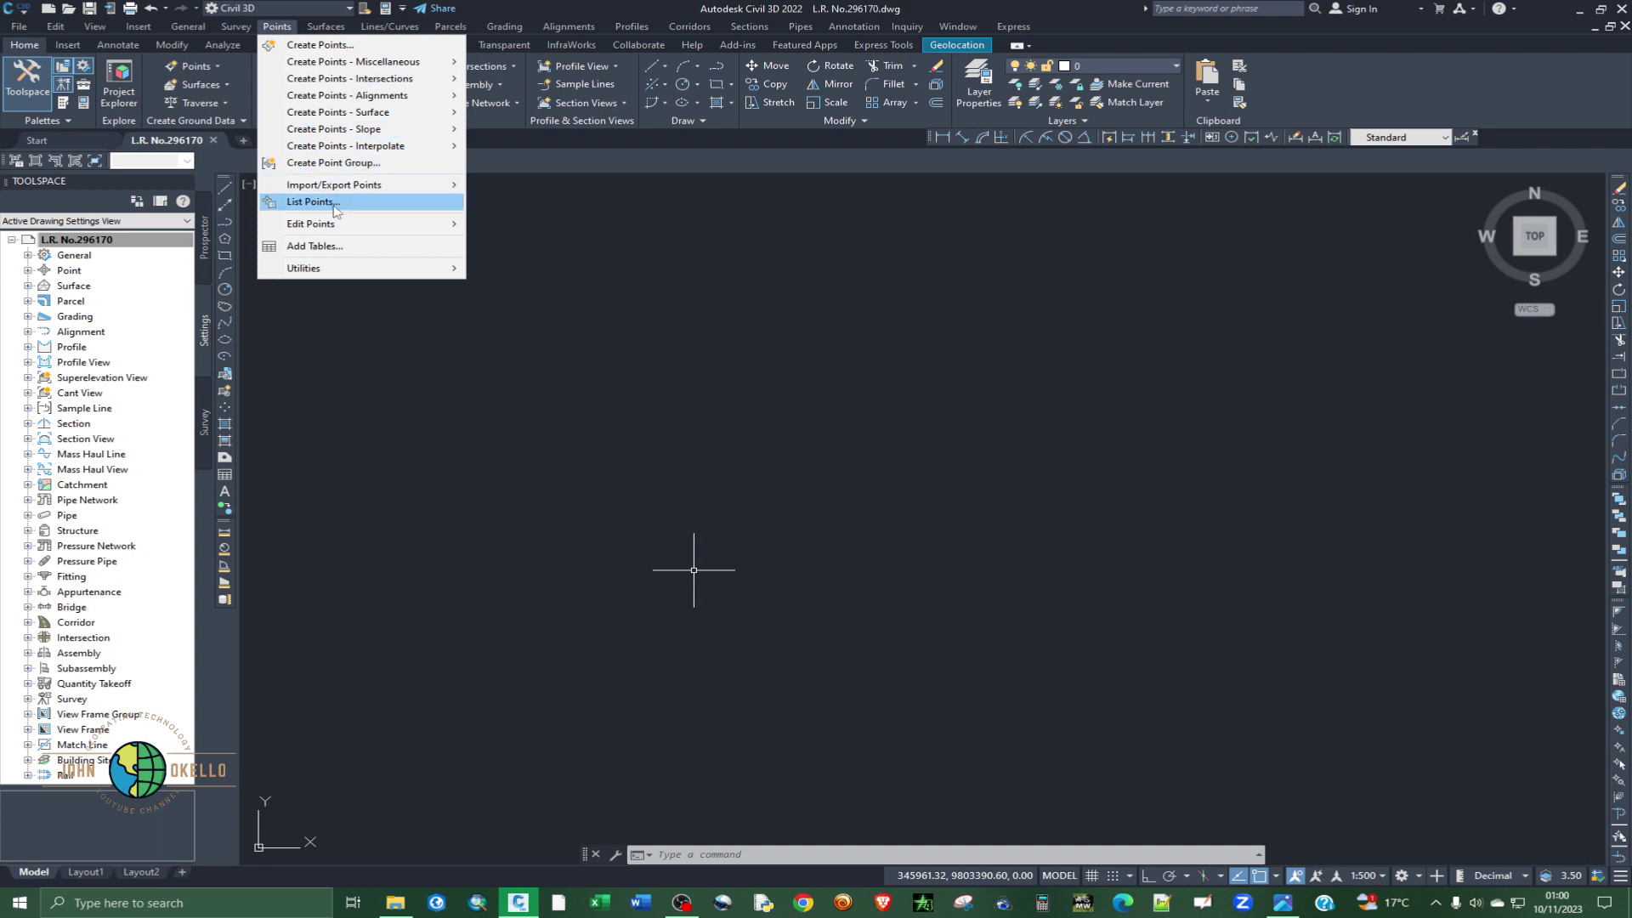
pyautogui.moveTo(363, 188)
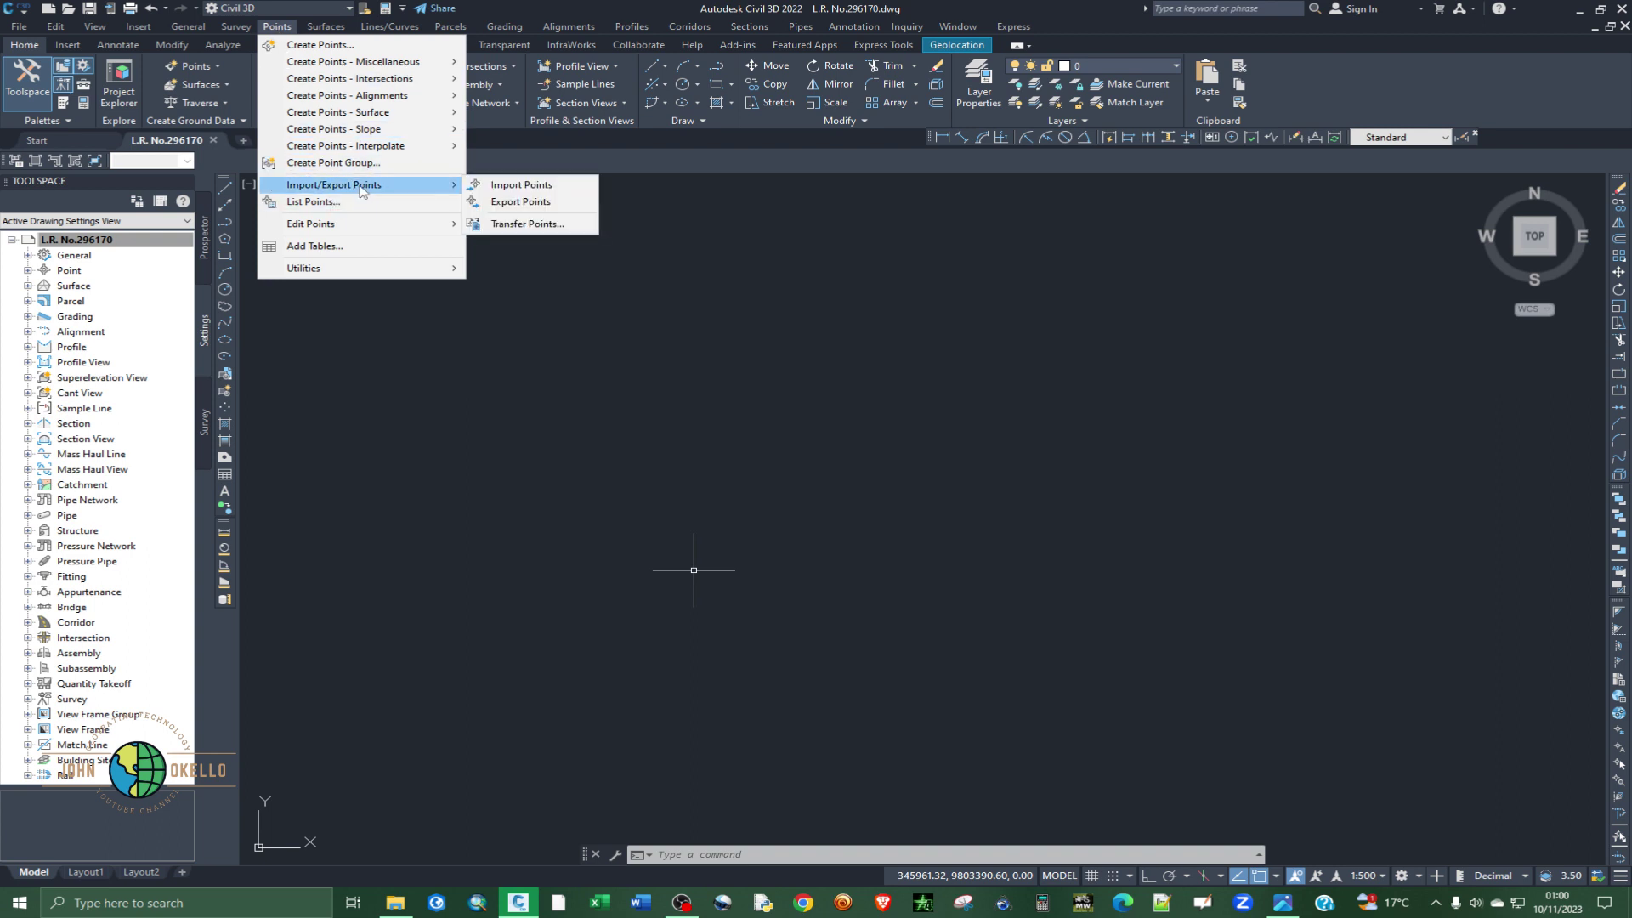
pyautogui.click(510, 188)
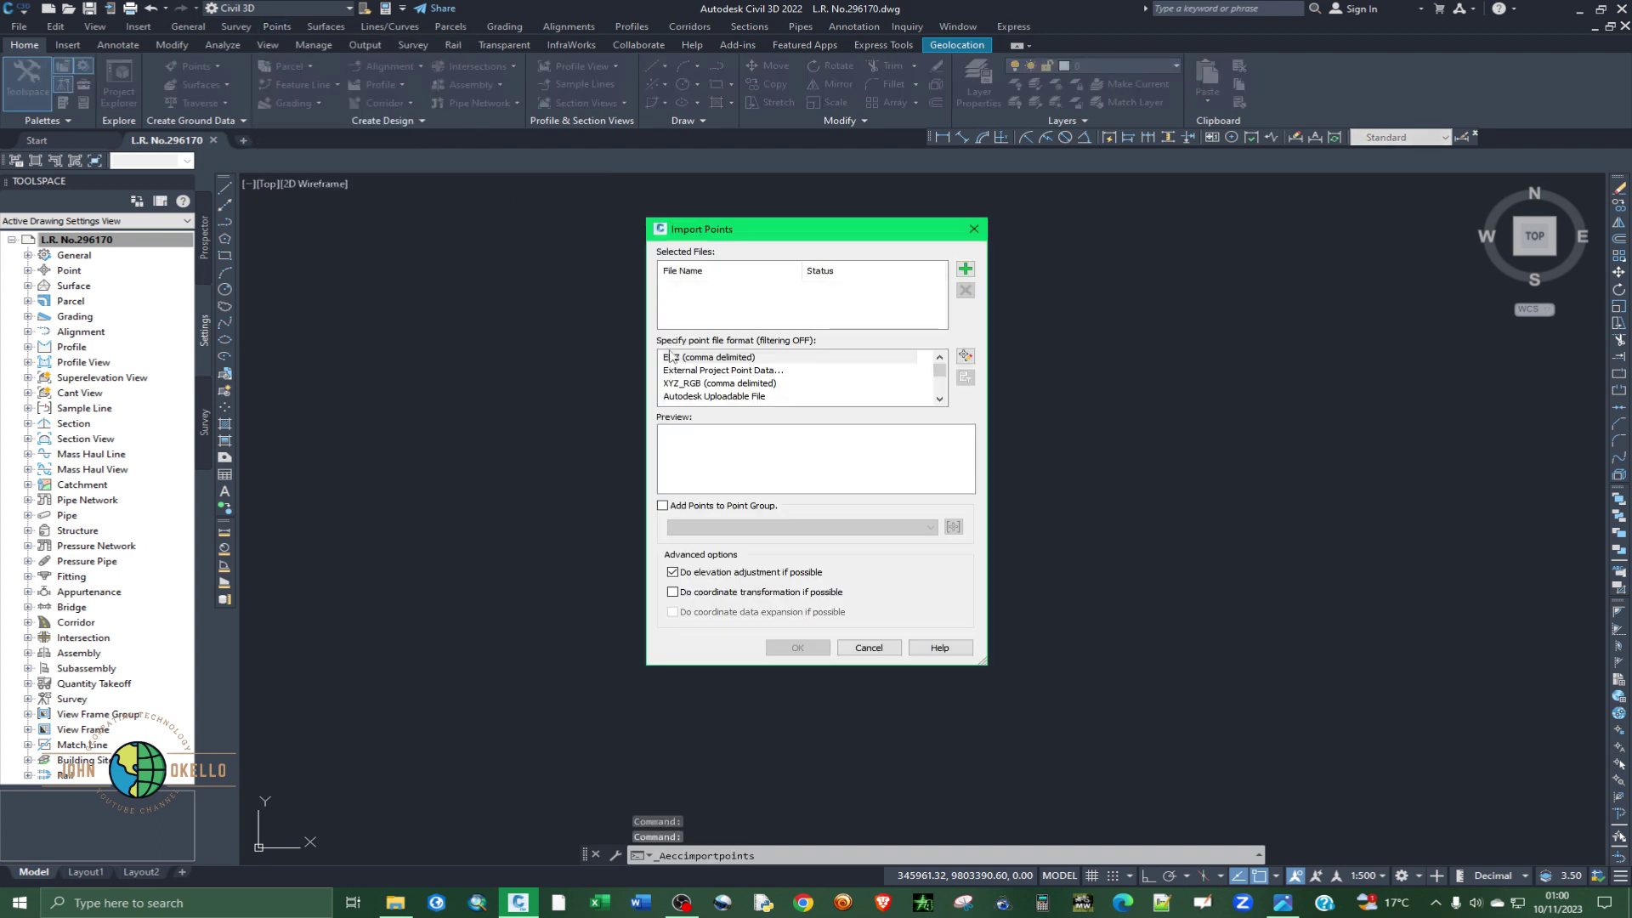
# - Set the import format to PNEZD (comma delimited) and browse for the source file
pyautogui.scroll(-5, 715, 380)
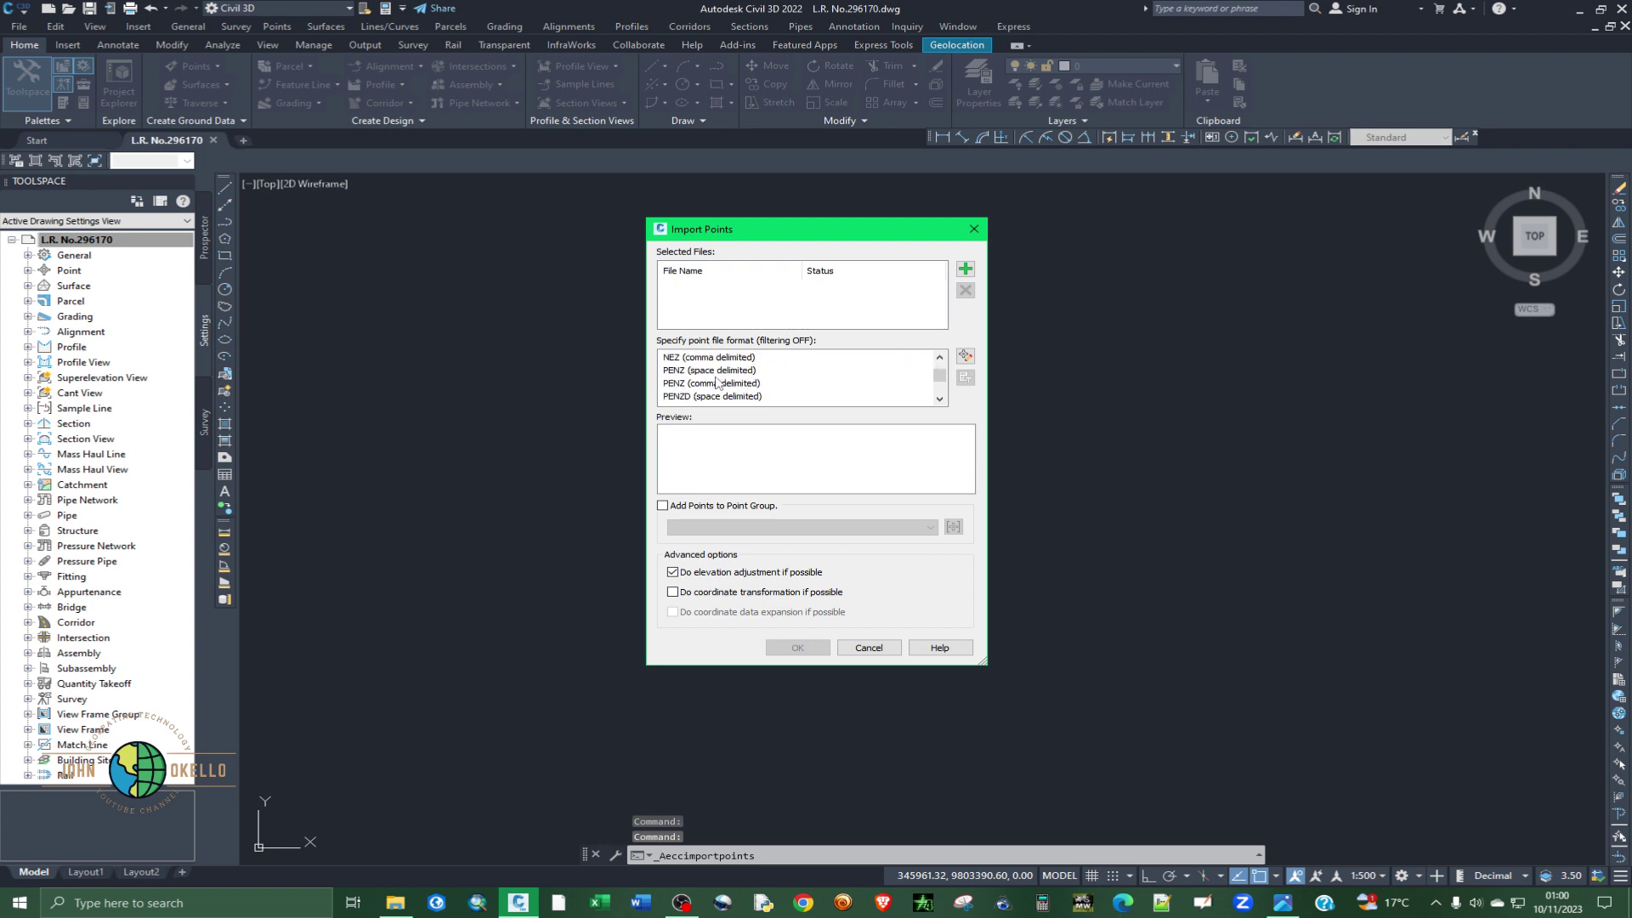
pyautogui.scroll(-2, 717, 382)
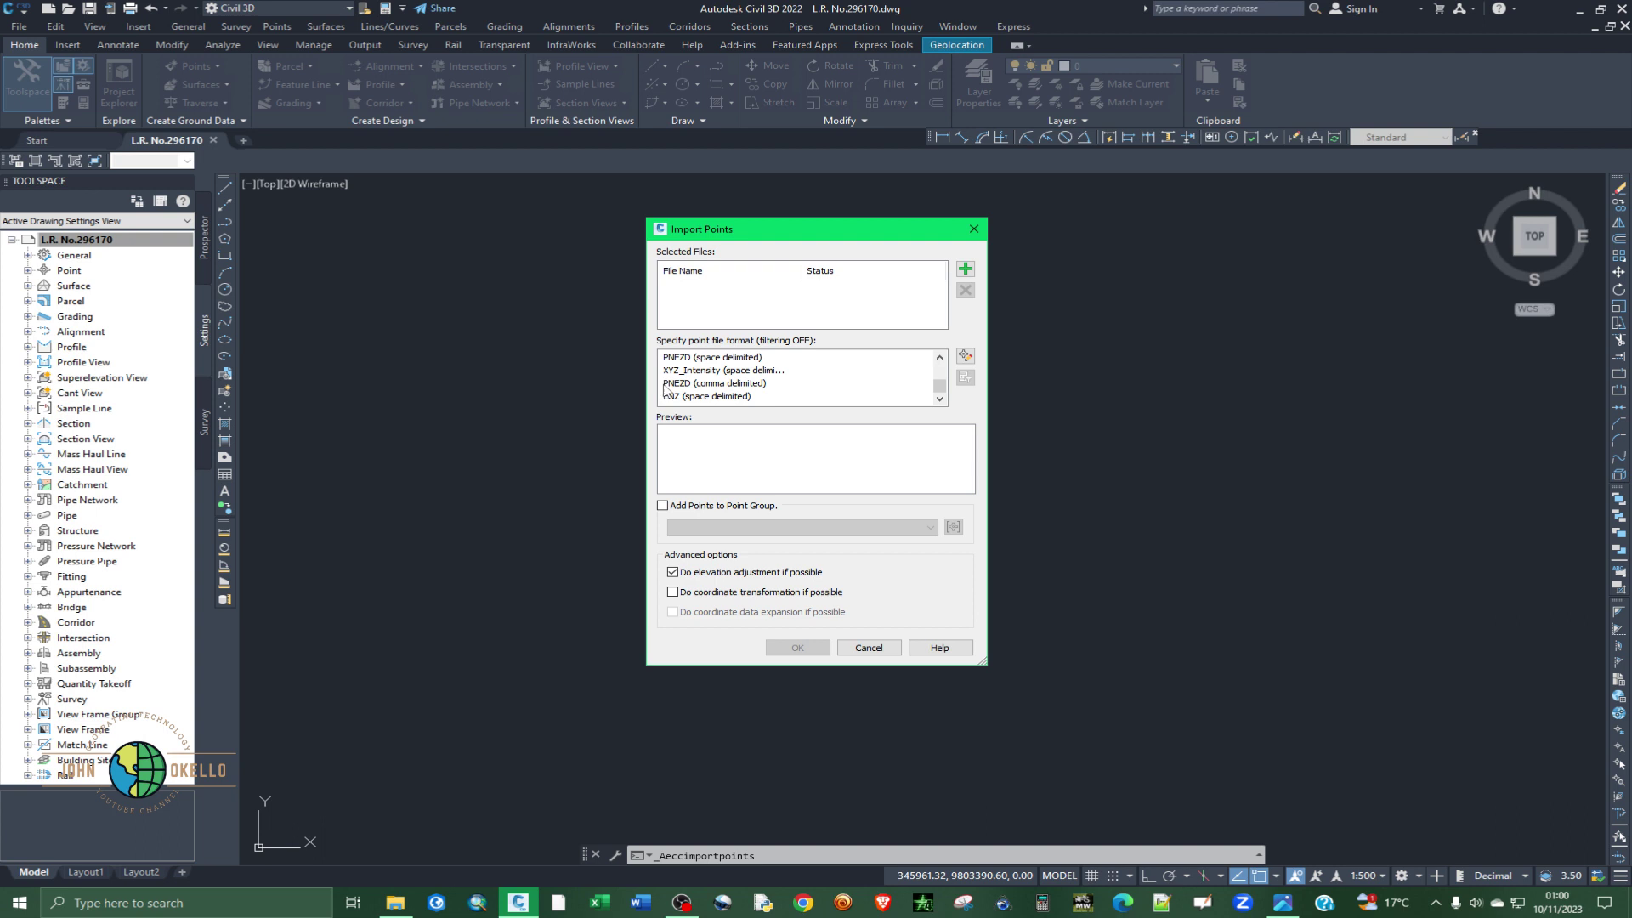
pyautogui.click(708, 385)
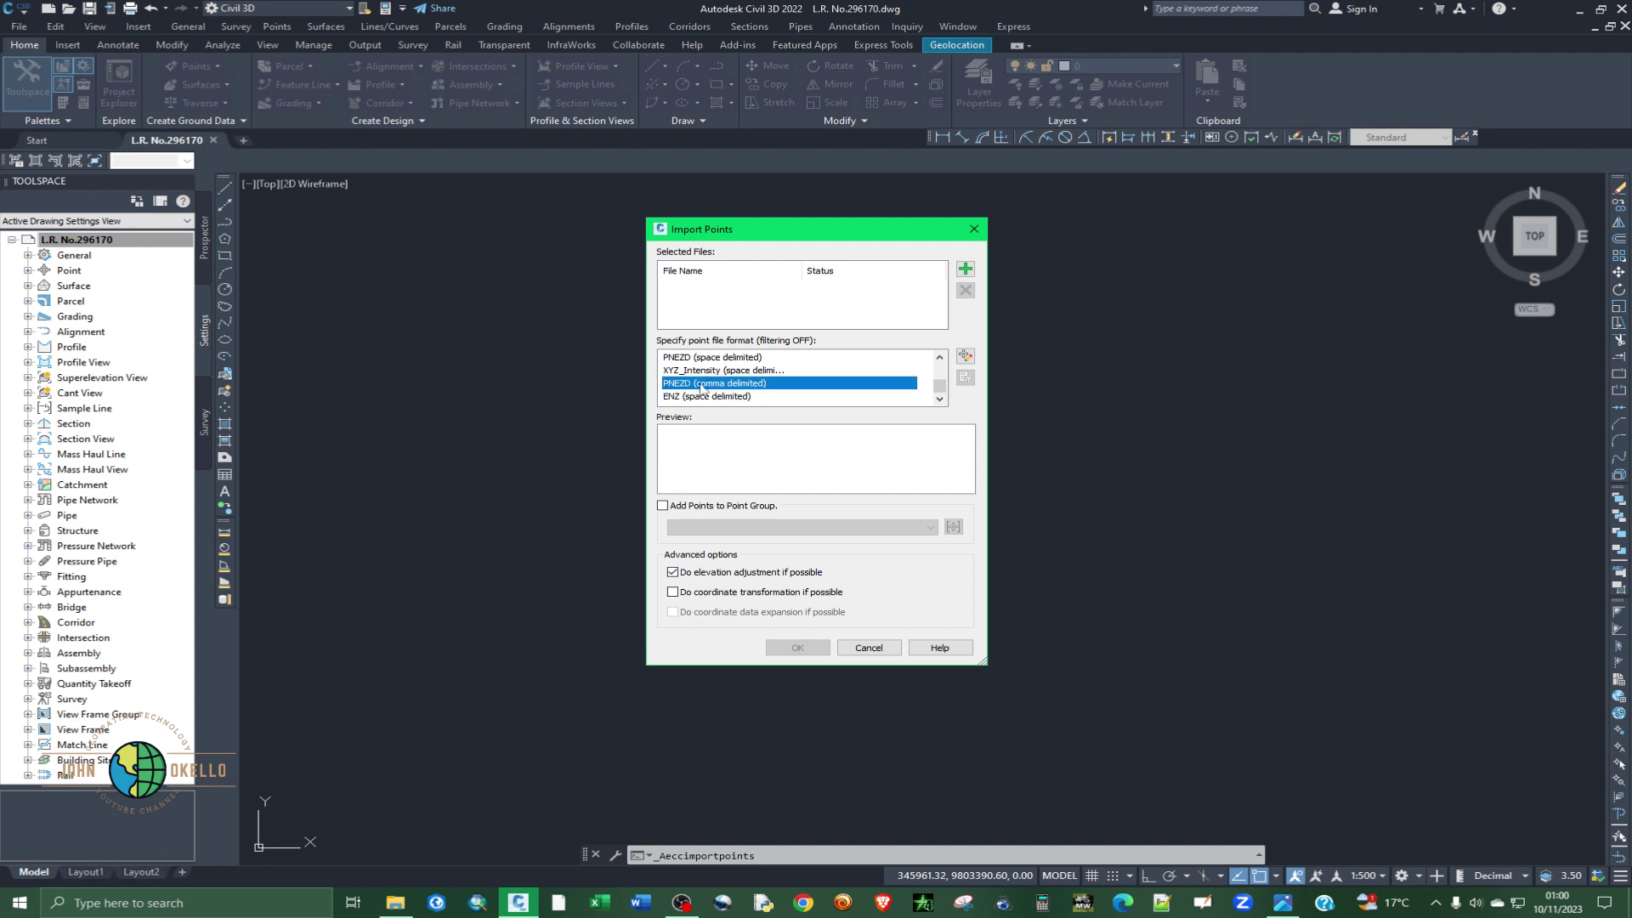
pyautogui.click(966, 269)
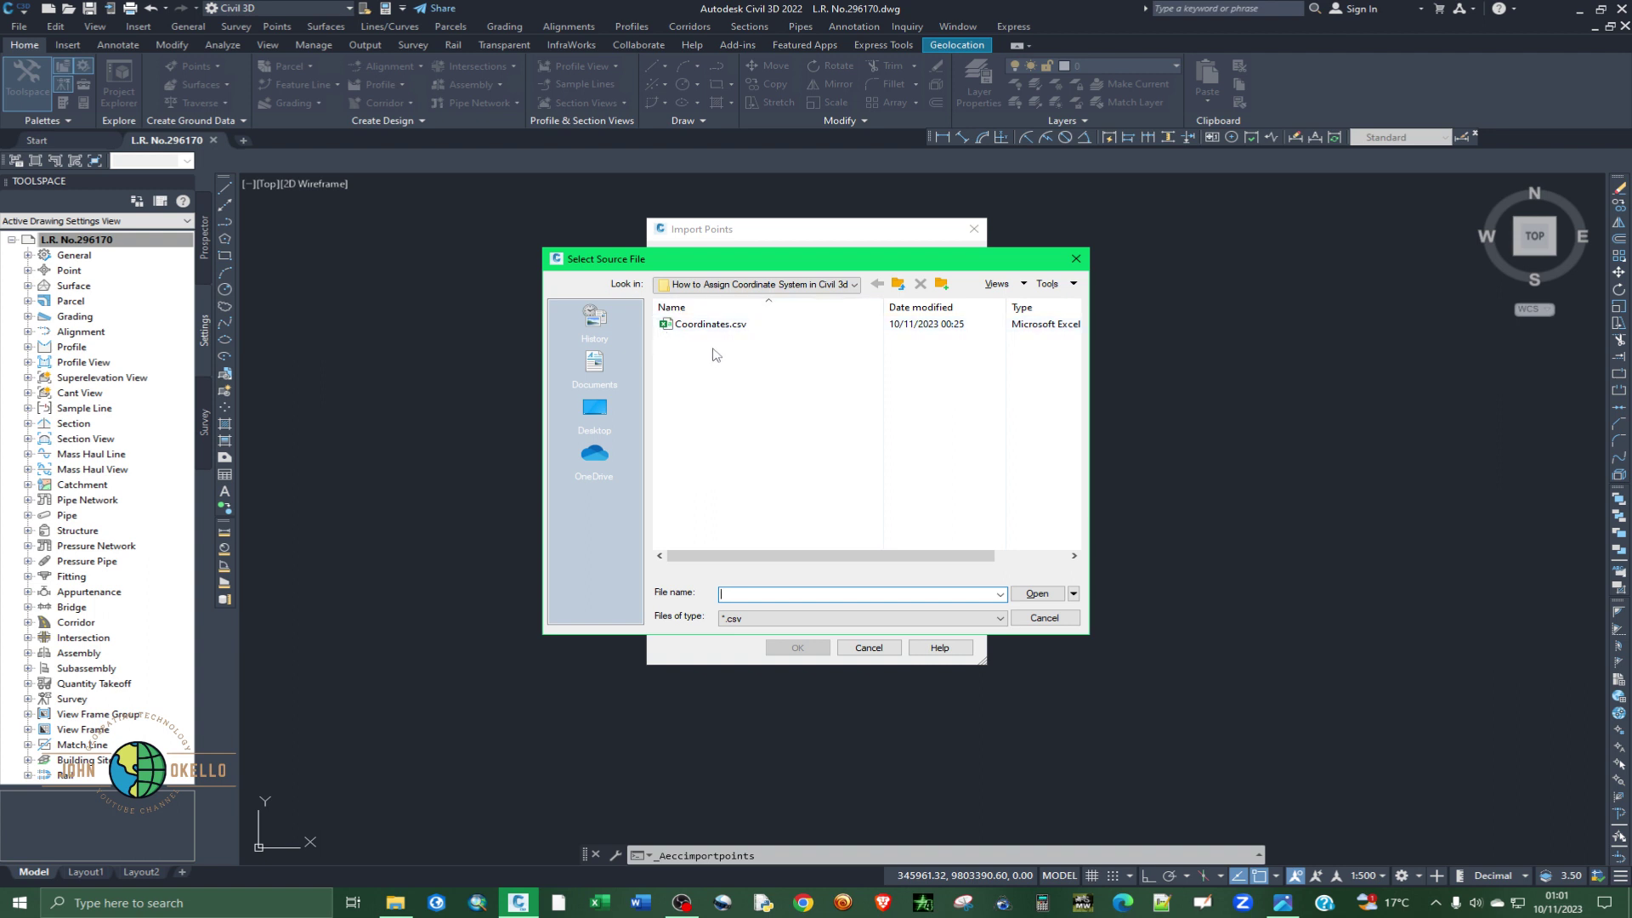
# - Load Coordinates.csv as the source file and import its four points
pyautogui.click(738, 330)
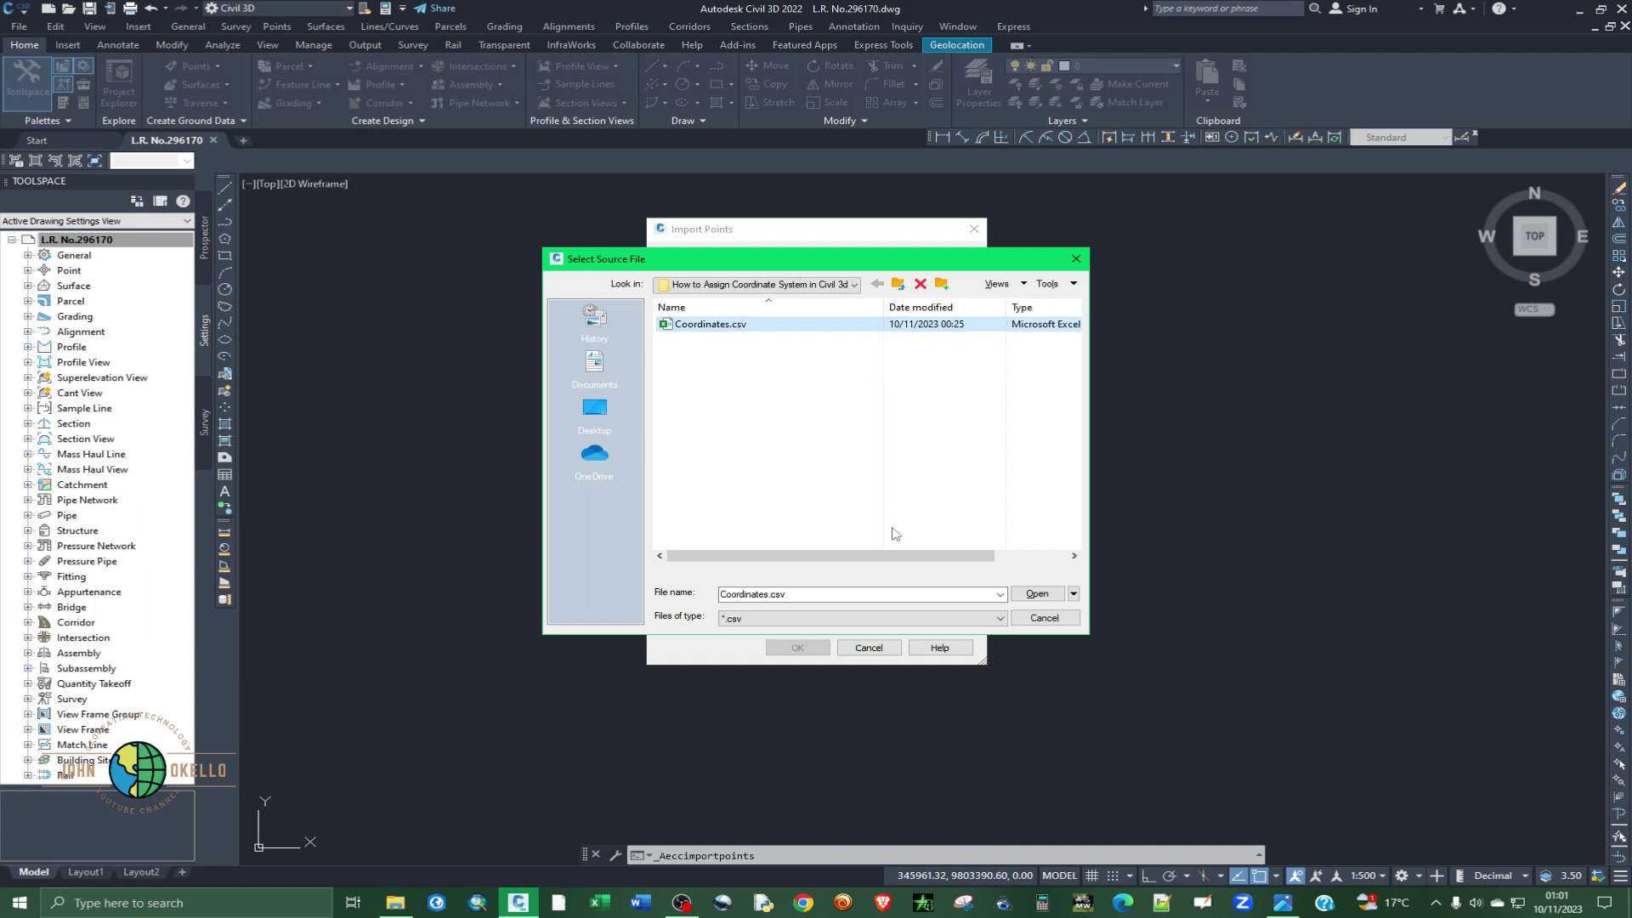
pyautogui.click(1038, 594)
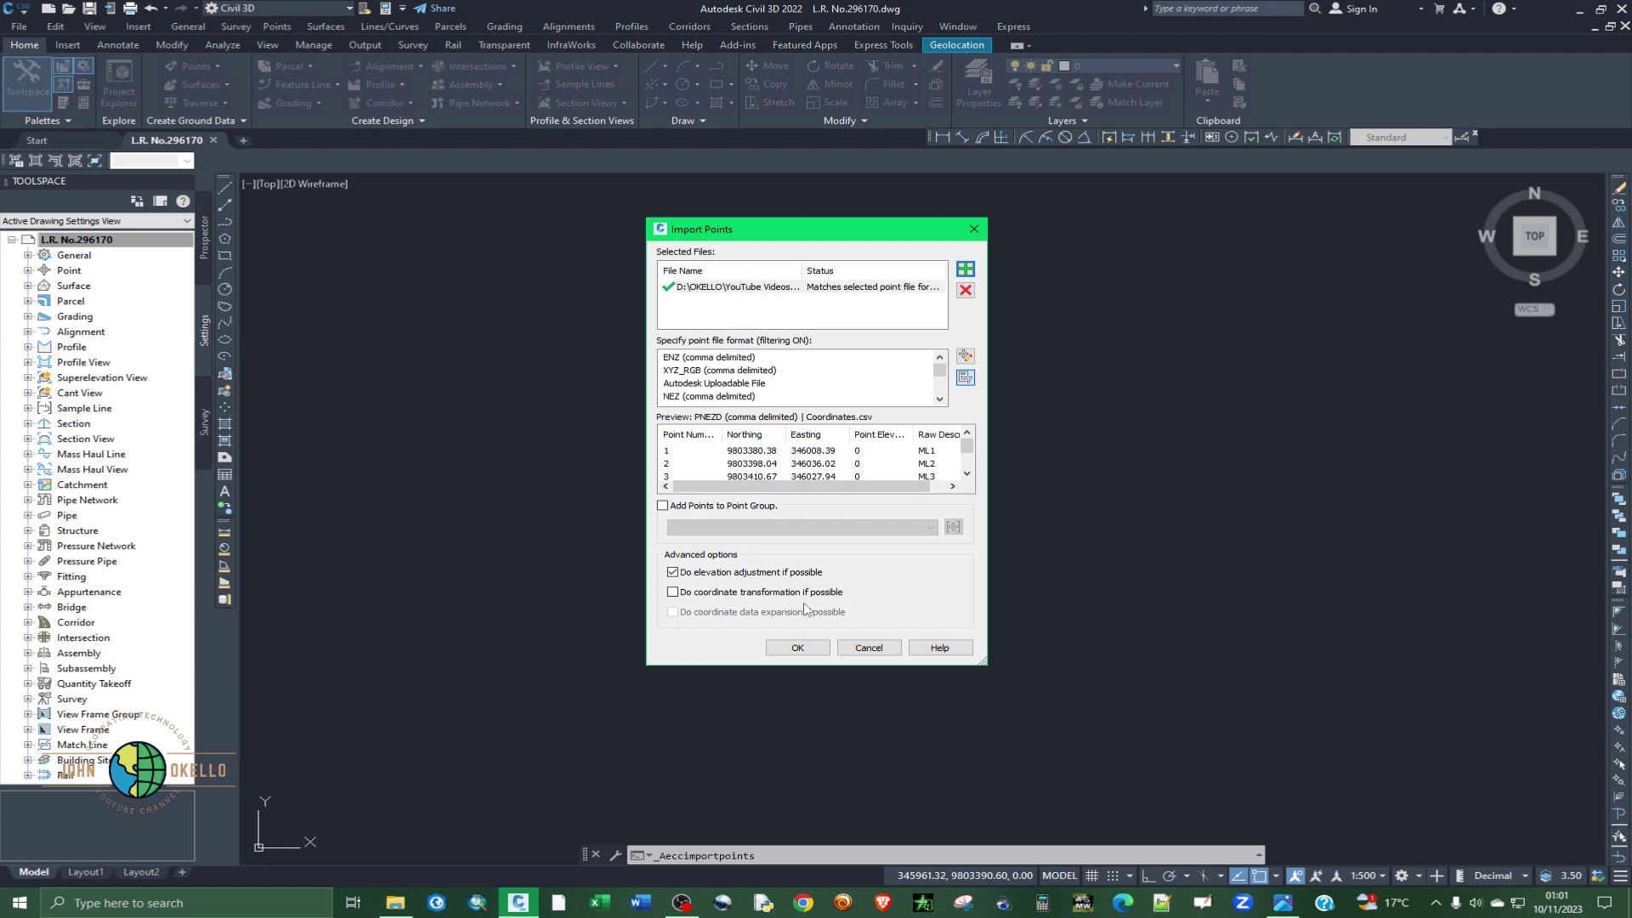
pyautogui.click(798, 648)
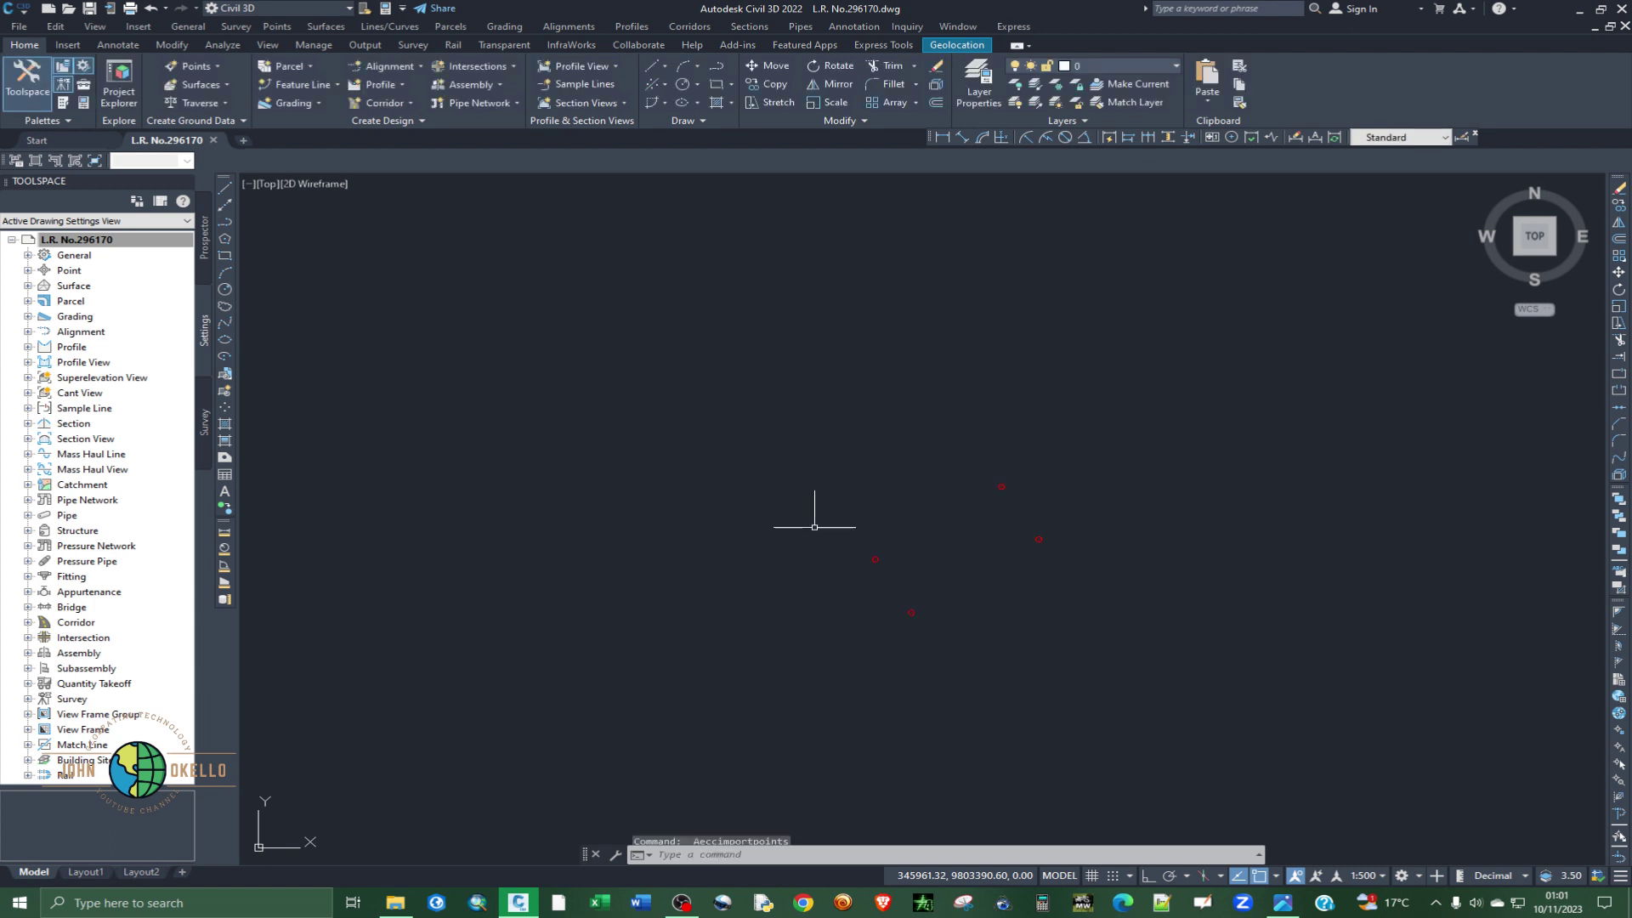
# - Zoom to extents with ZE, zoom out slightly, and save the drawing
pyautogui.write('ze')
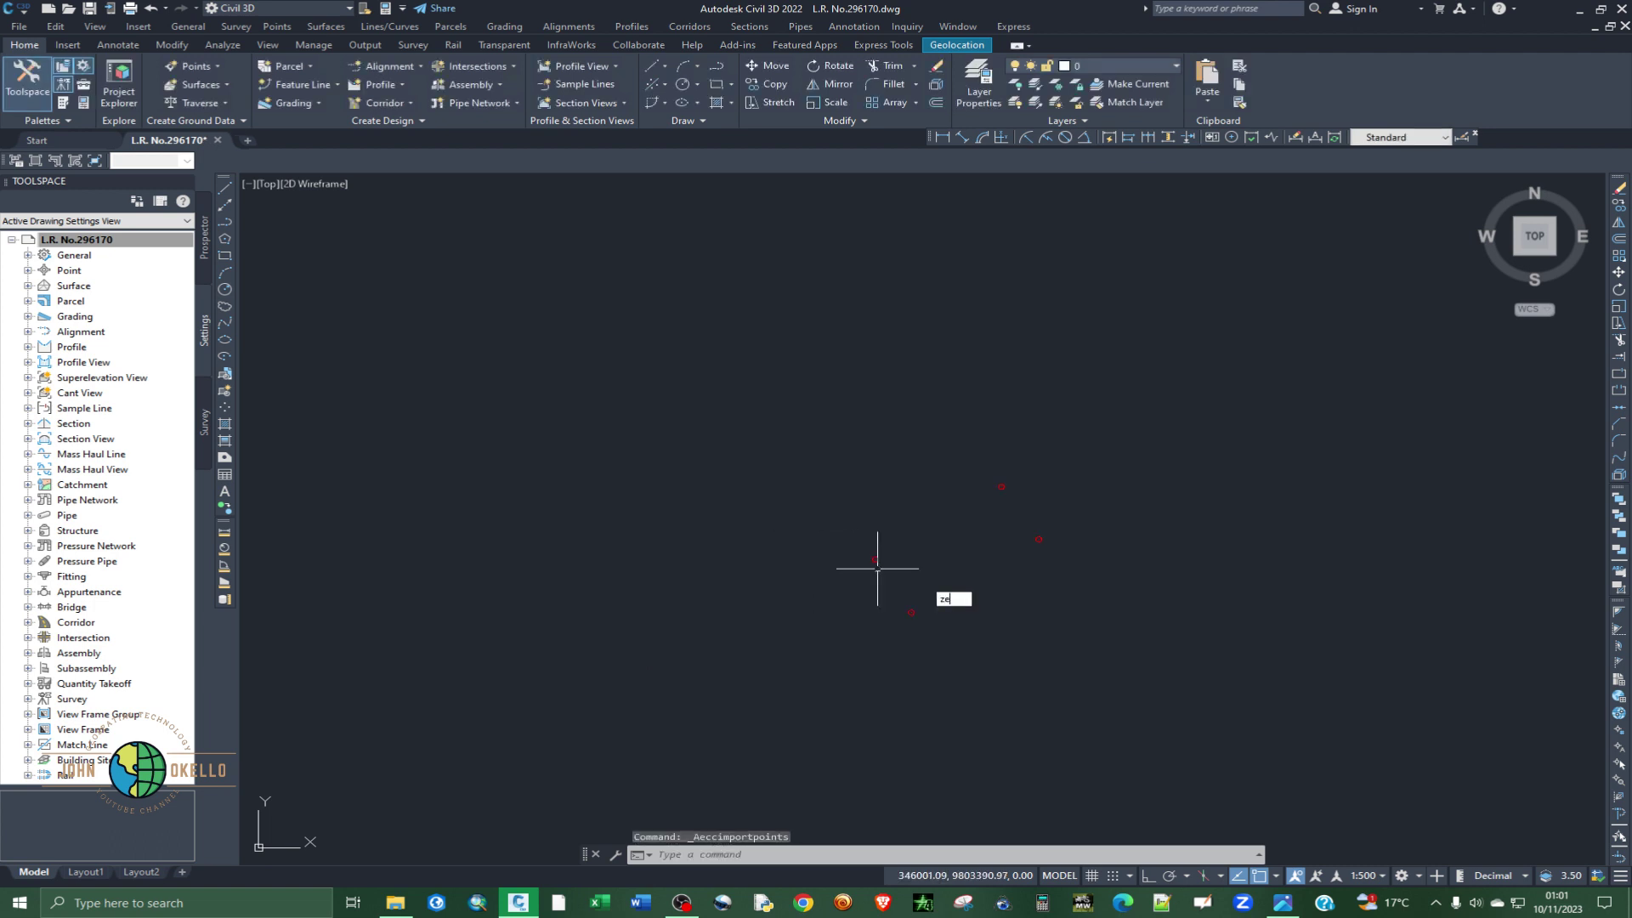
pyautogui.press('Return')
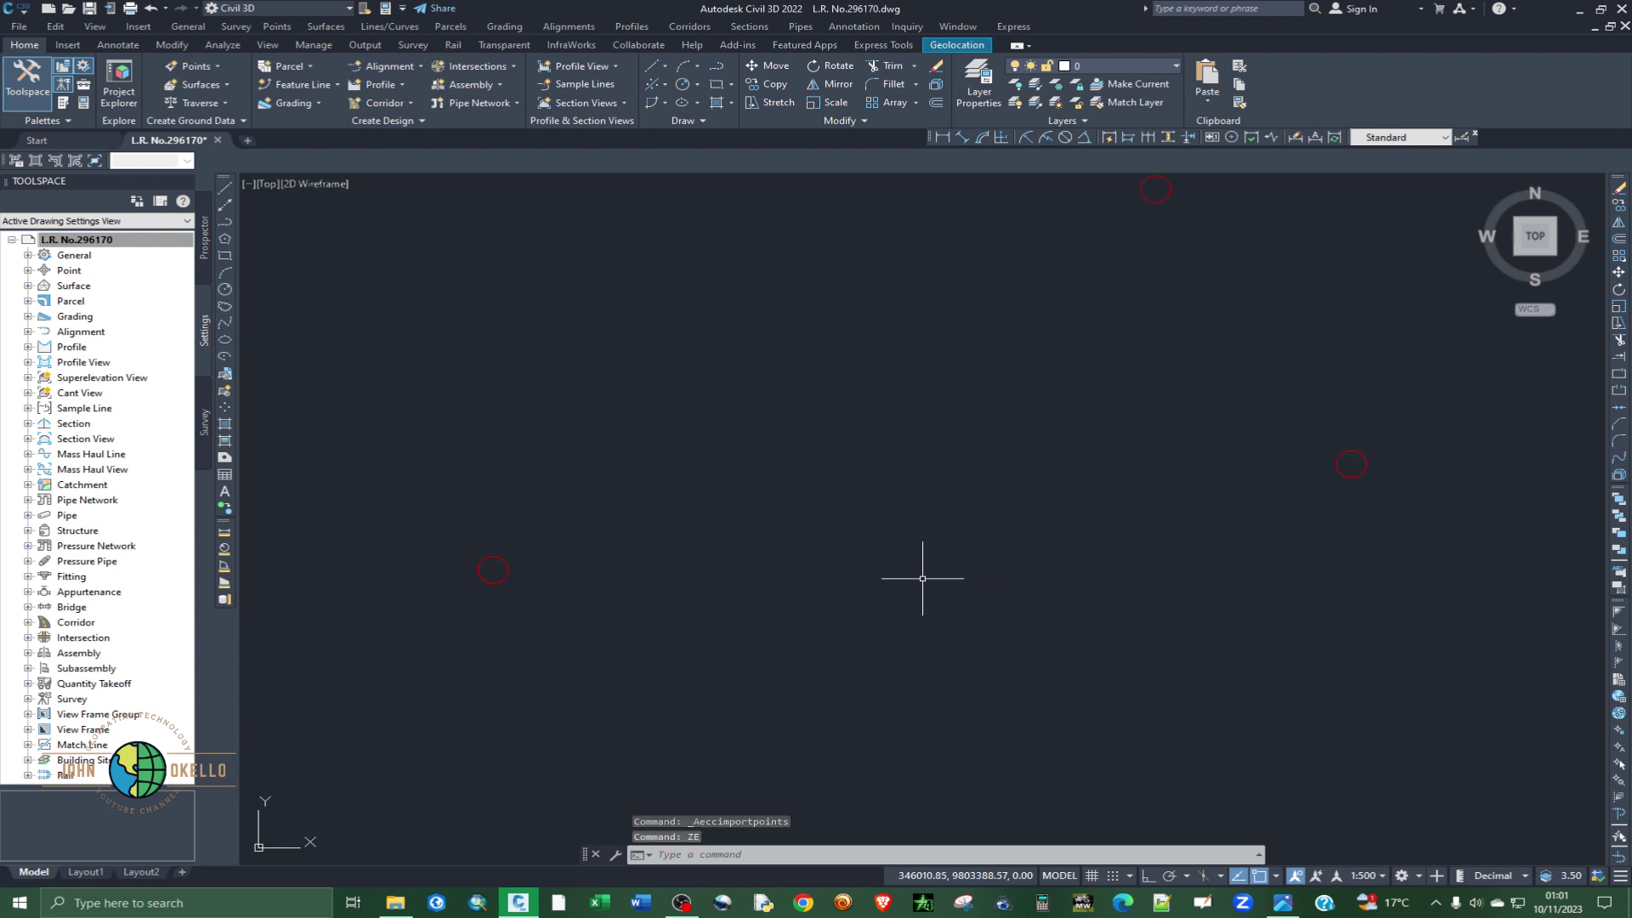
pyautogui.scroll(-4, 900, 434)
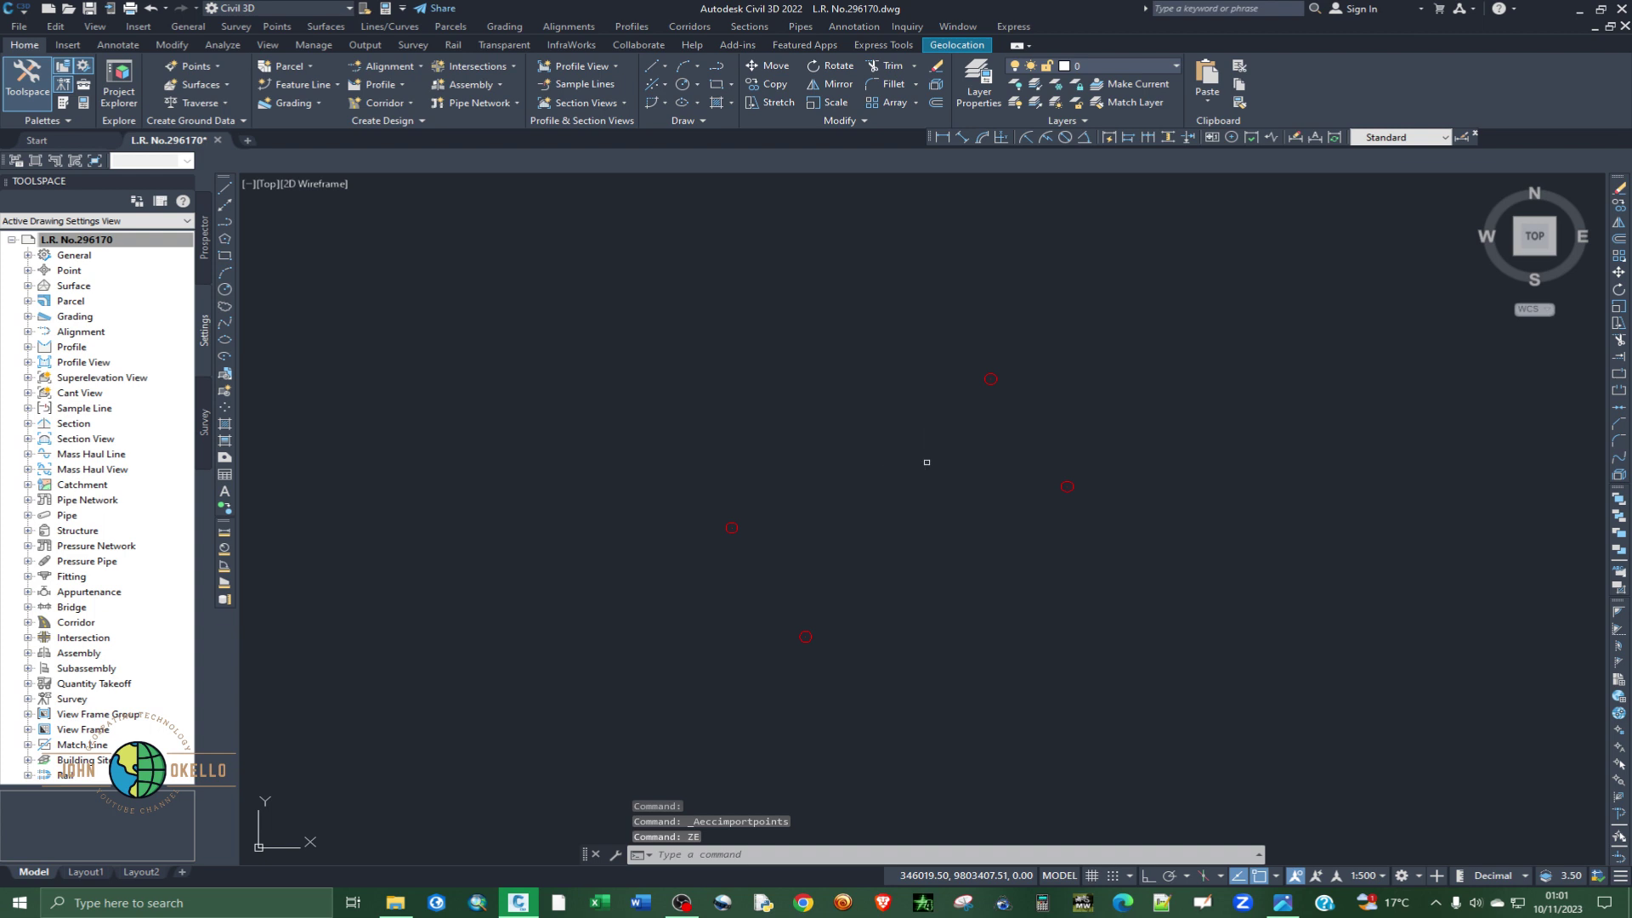
pyautogui.hotkey('ctrl', 's')
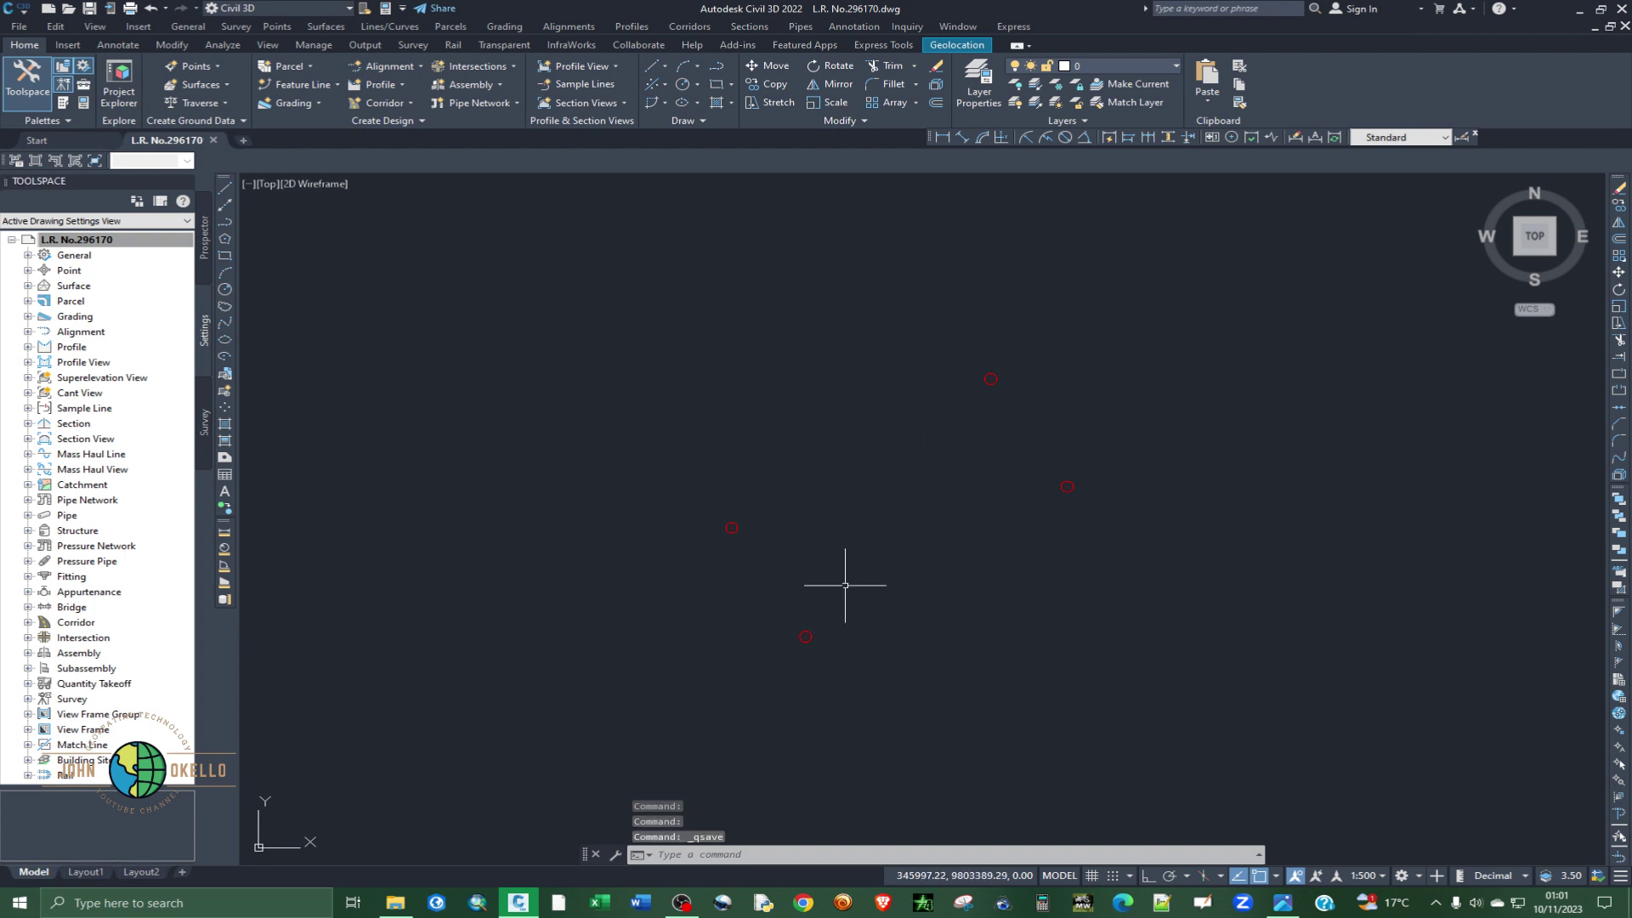
# - Window-select one imported point and bring up its right-click menu
pyautogui.click(771, 557)
pyautogui.click(623, 459)
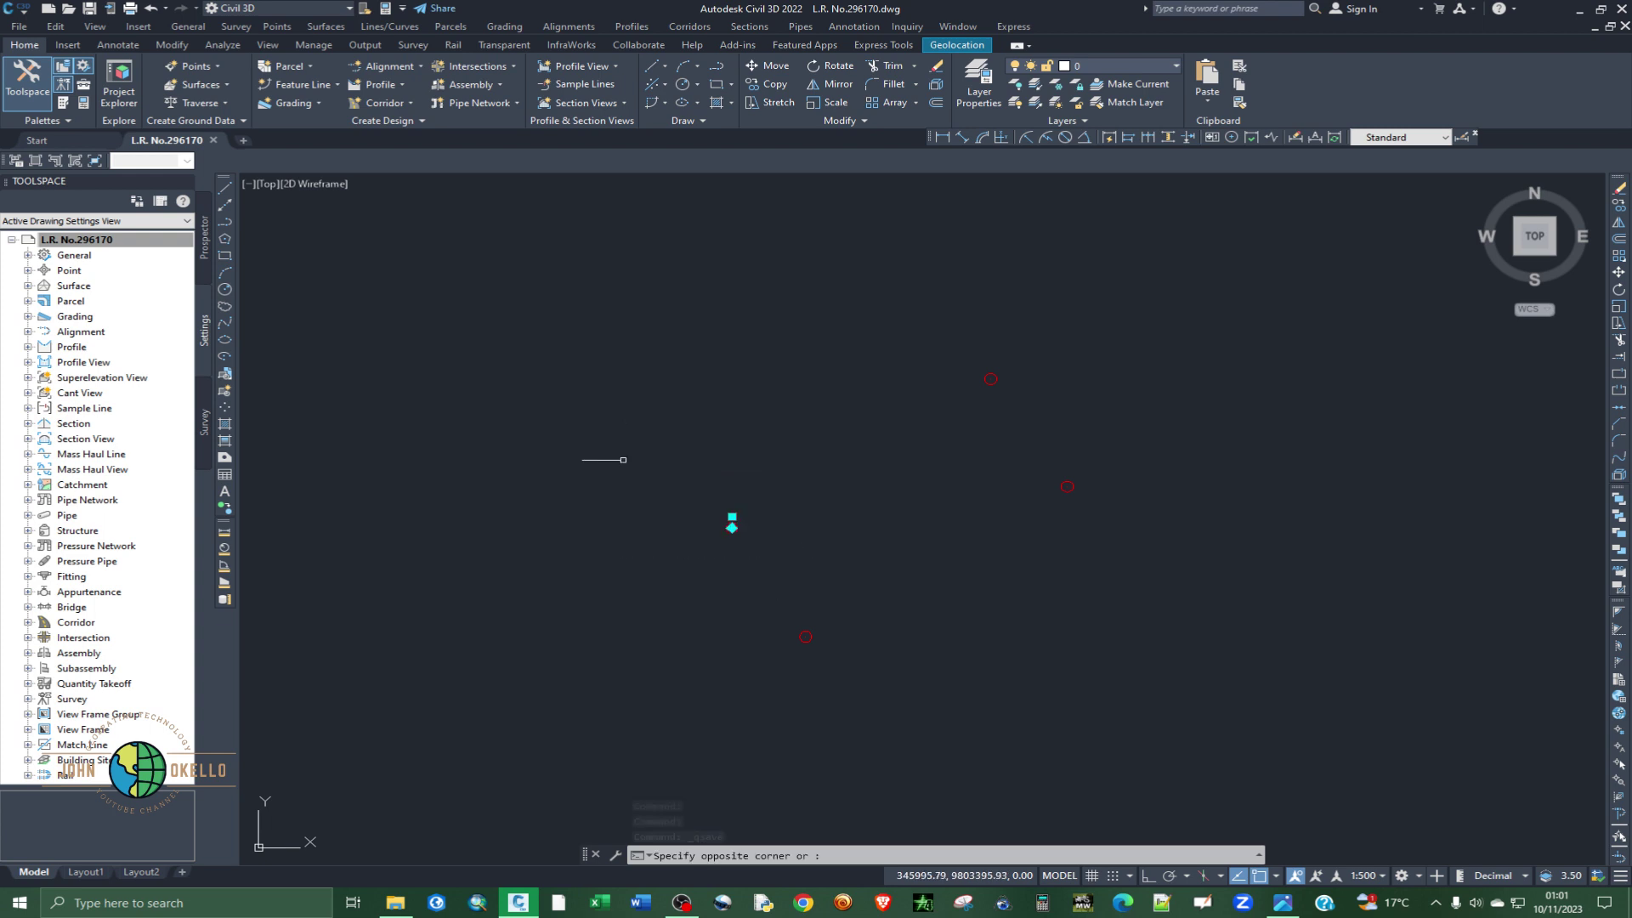
pyautogui.rightClick(623, 461)
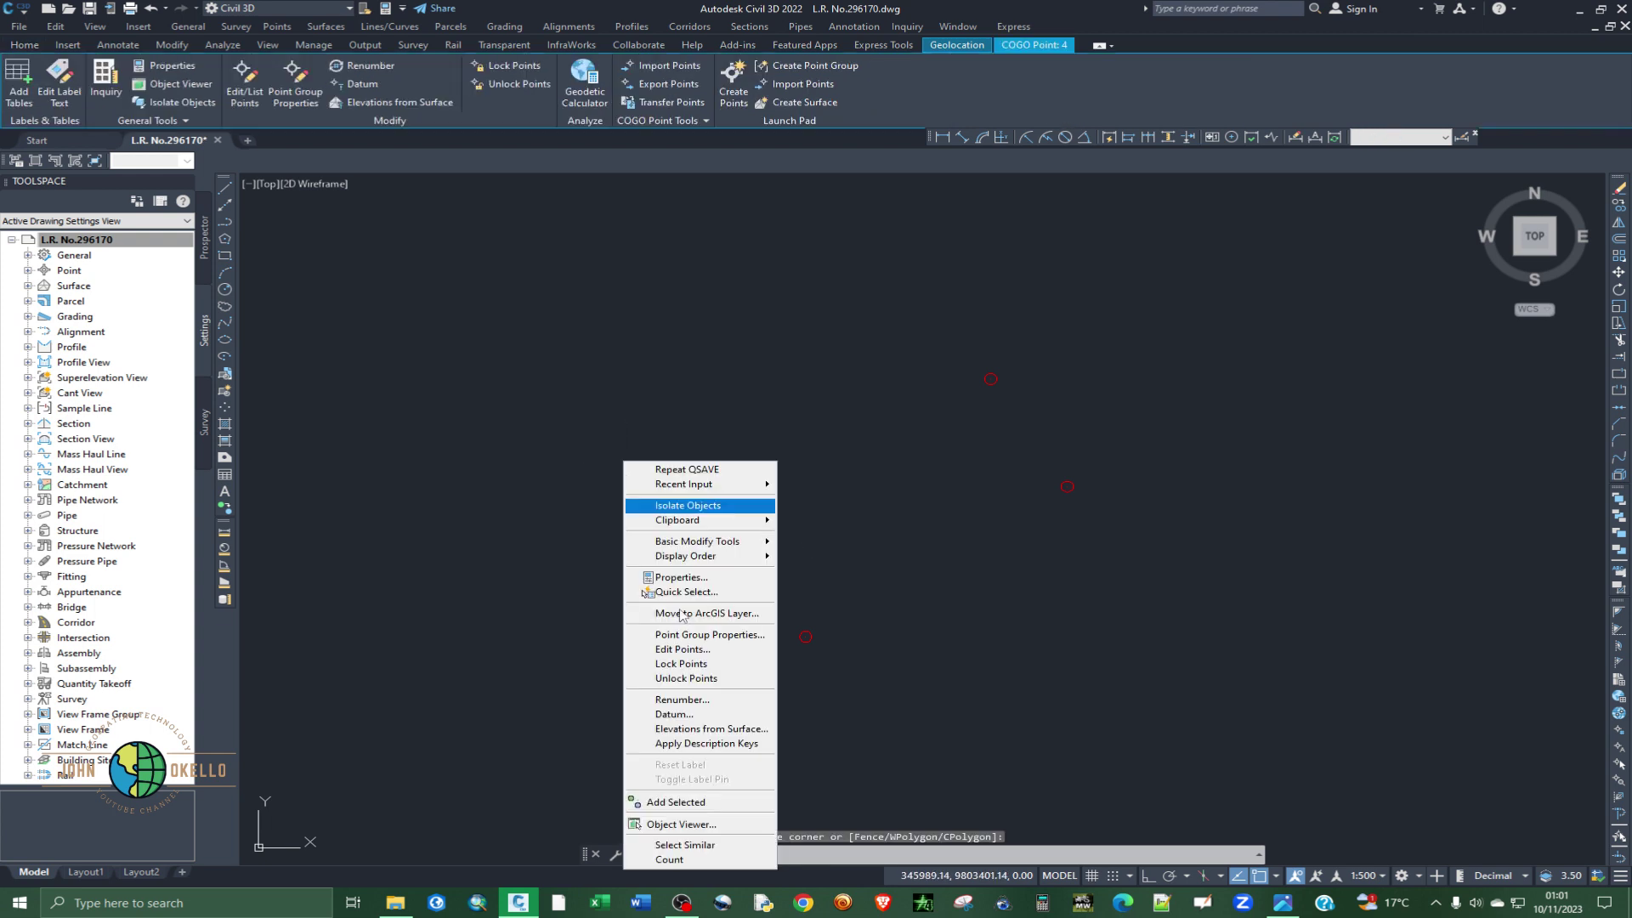
# - Give the four selected survey points the Description Only label style, then save the drawing
pyautogui.click(685, 845)
pyautogui.click(78, 67)
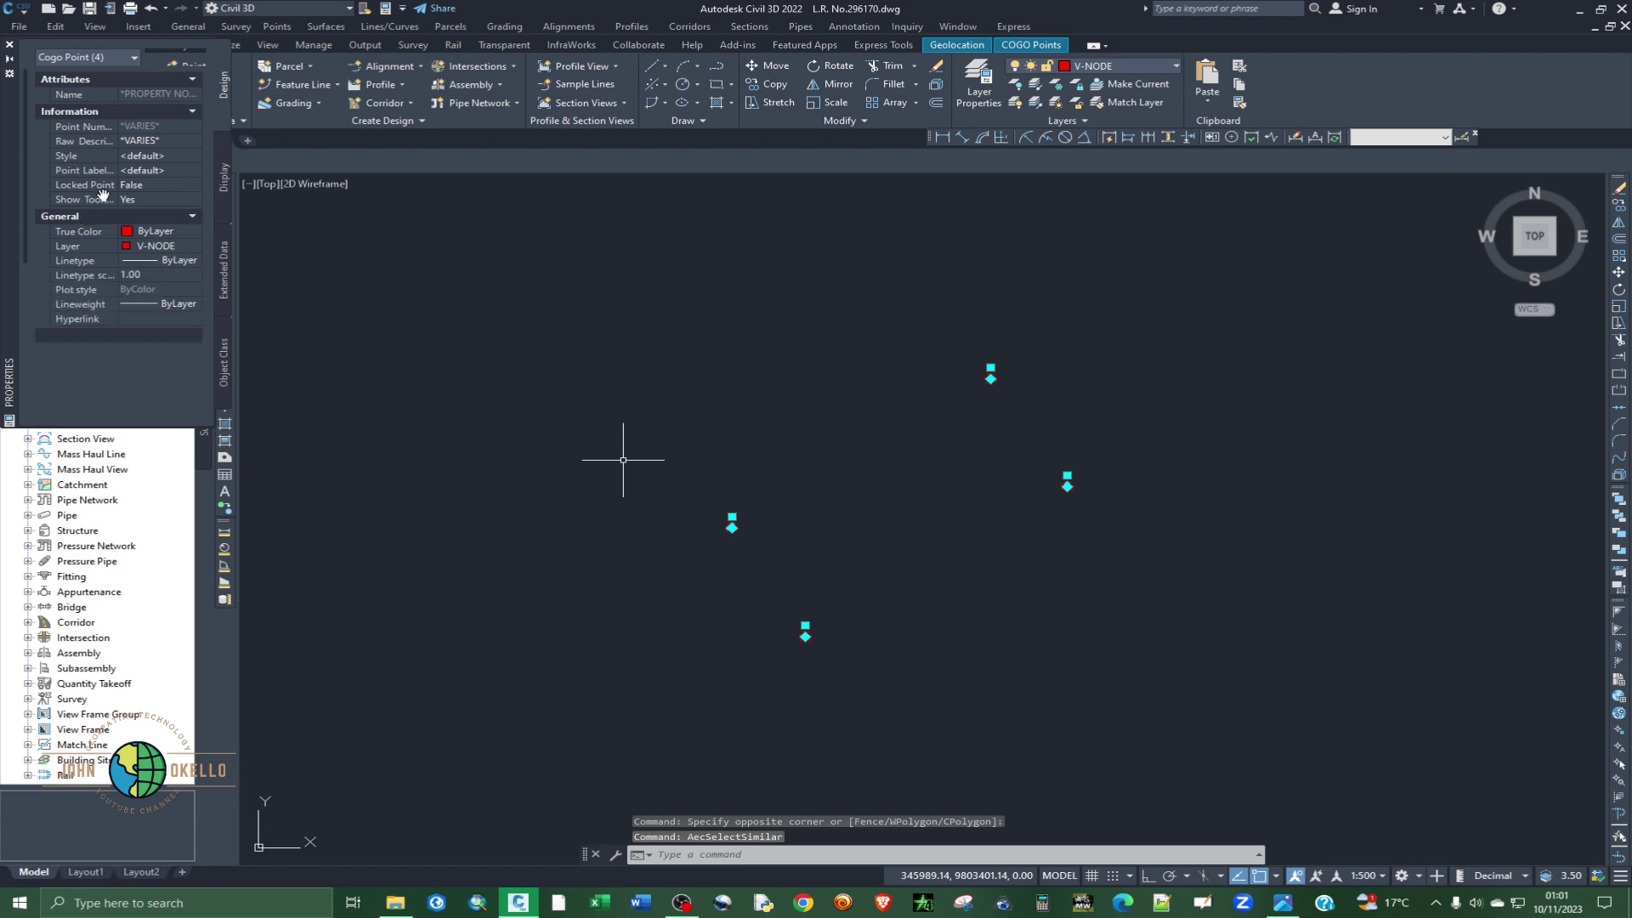
pyautogui.click(170, 172)
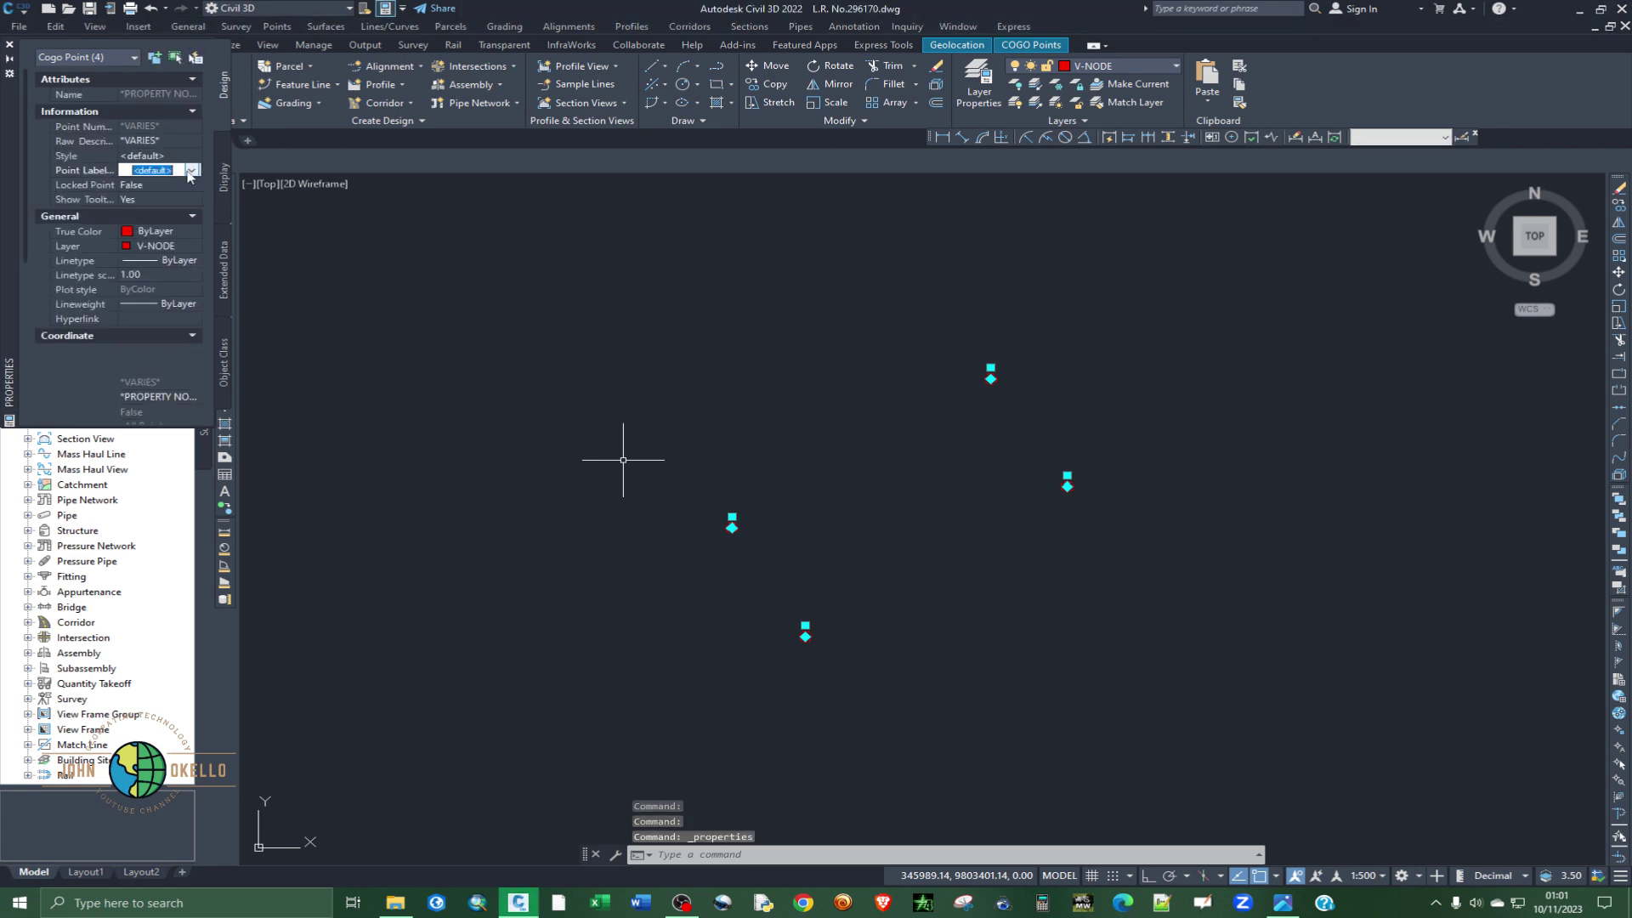
pyautogui.click(191, 171)
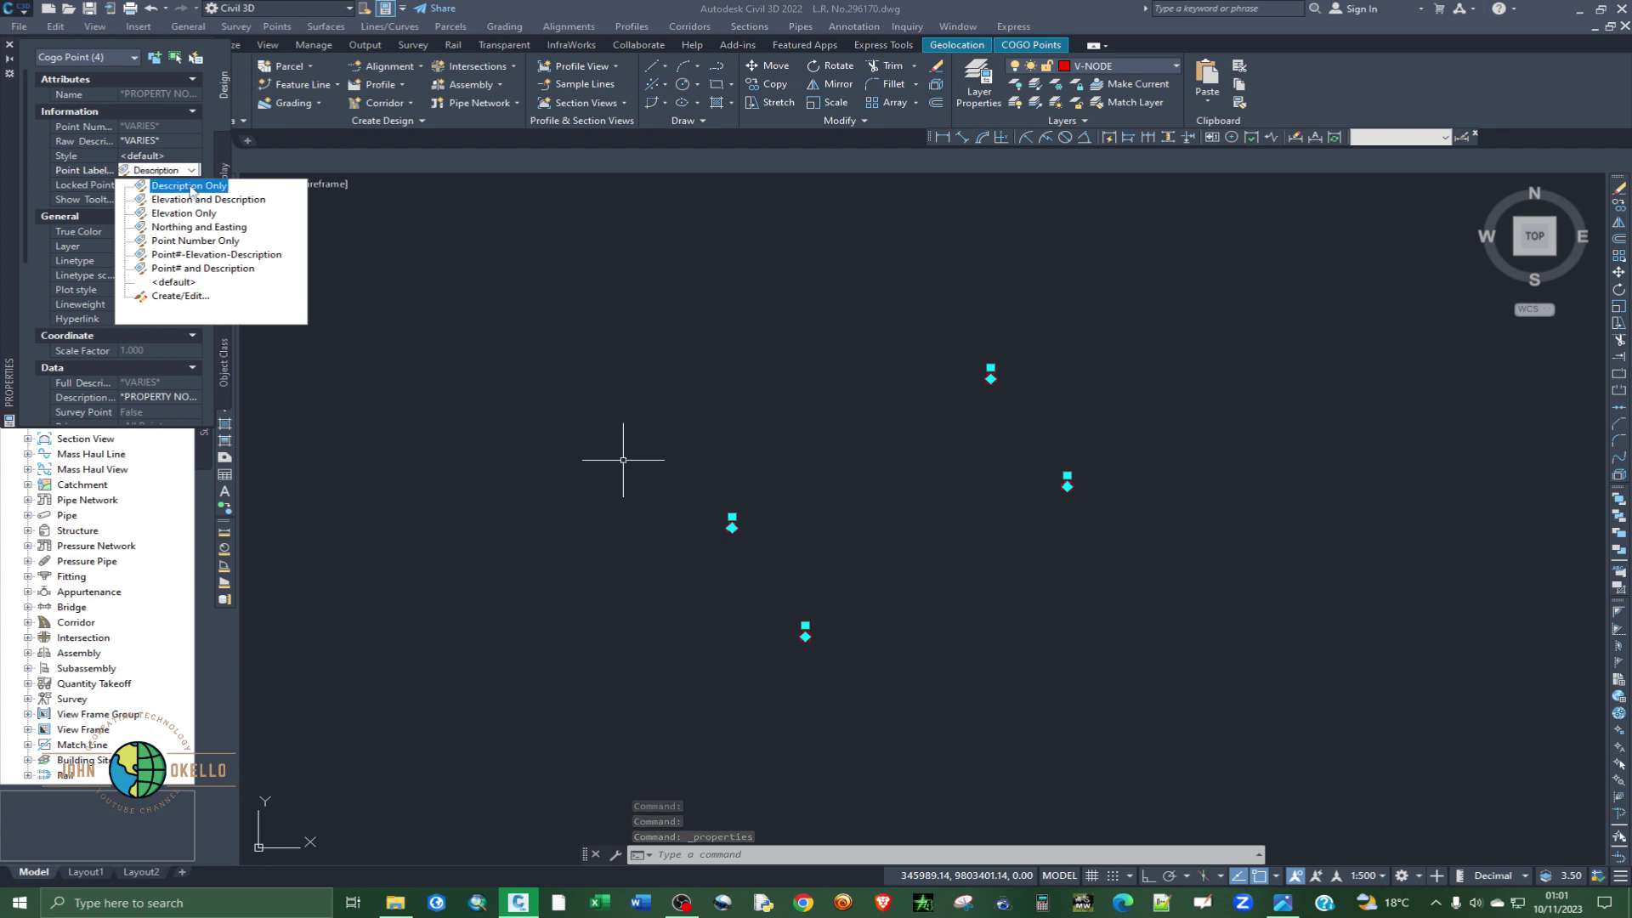
pyautogui.click(188, 185)
pyautogui.click(9, 48)
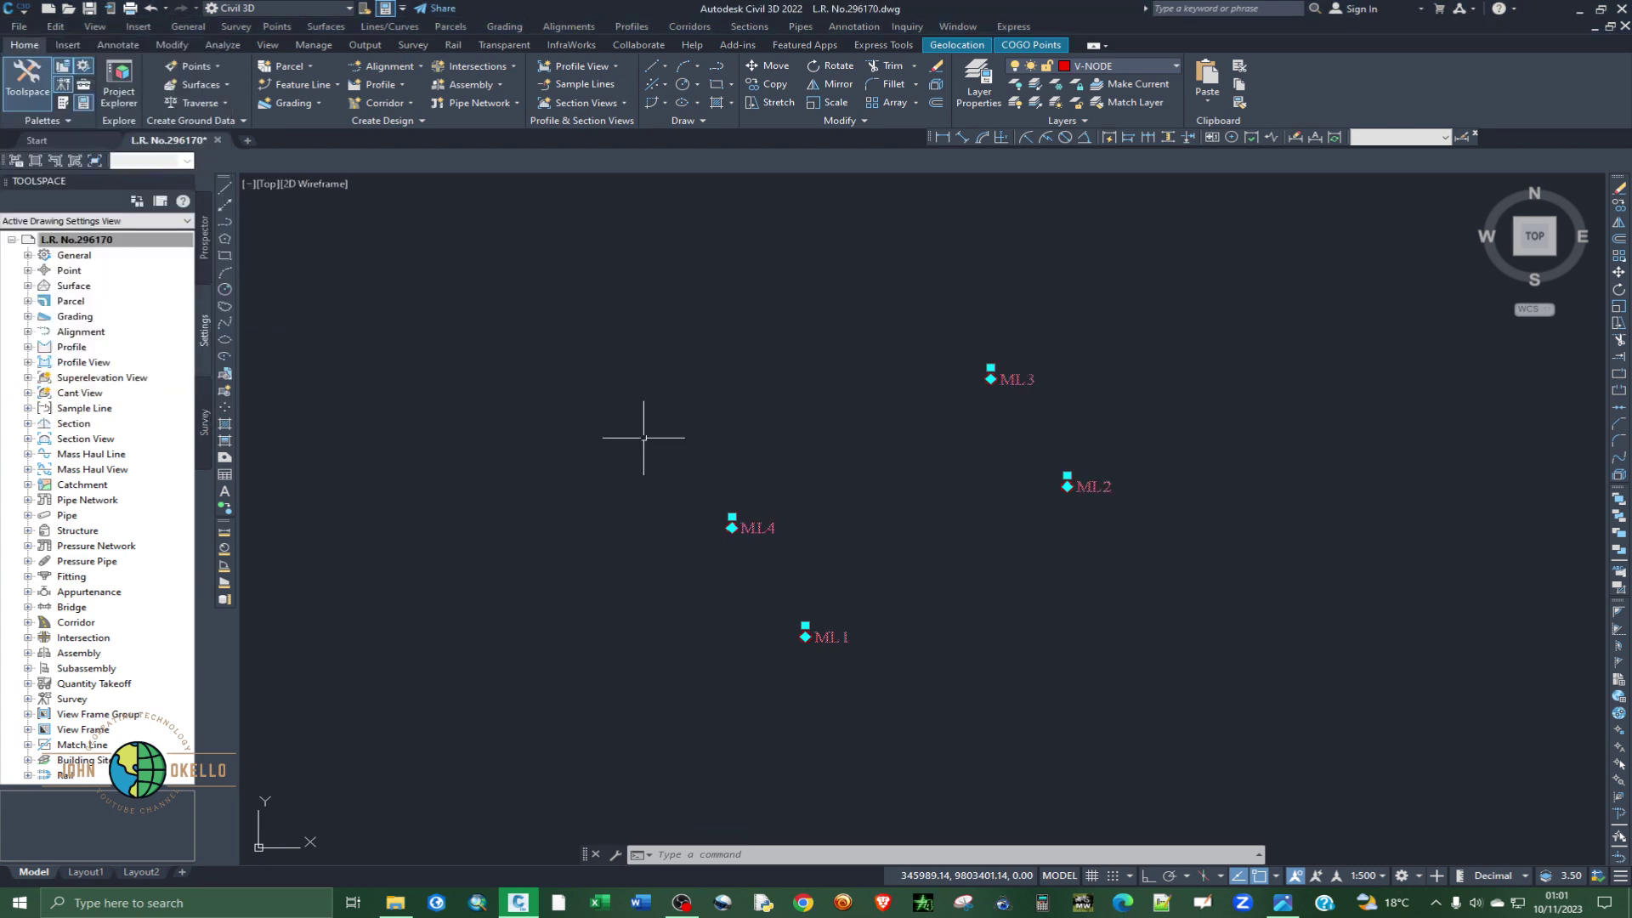
pyautogui.press('Escape')
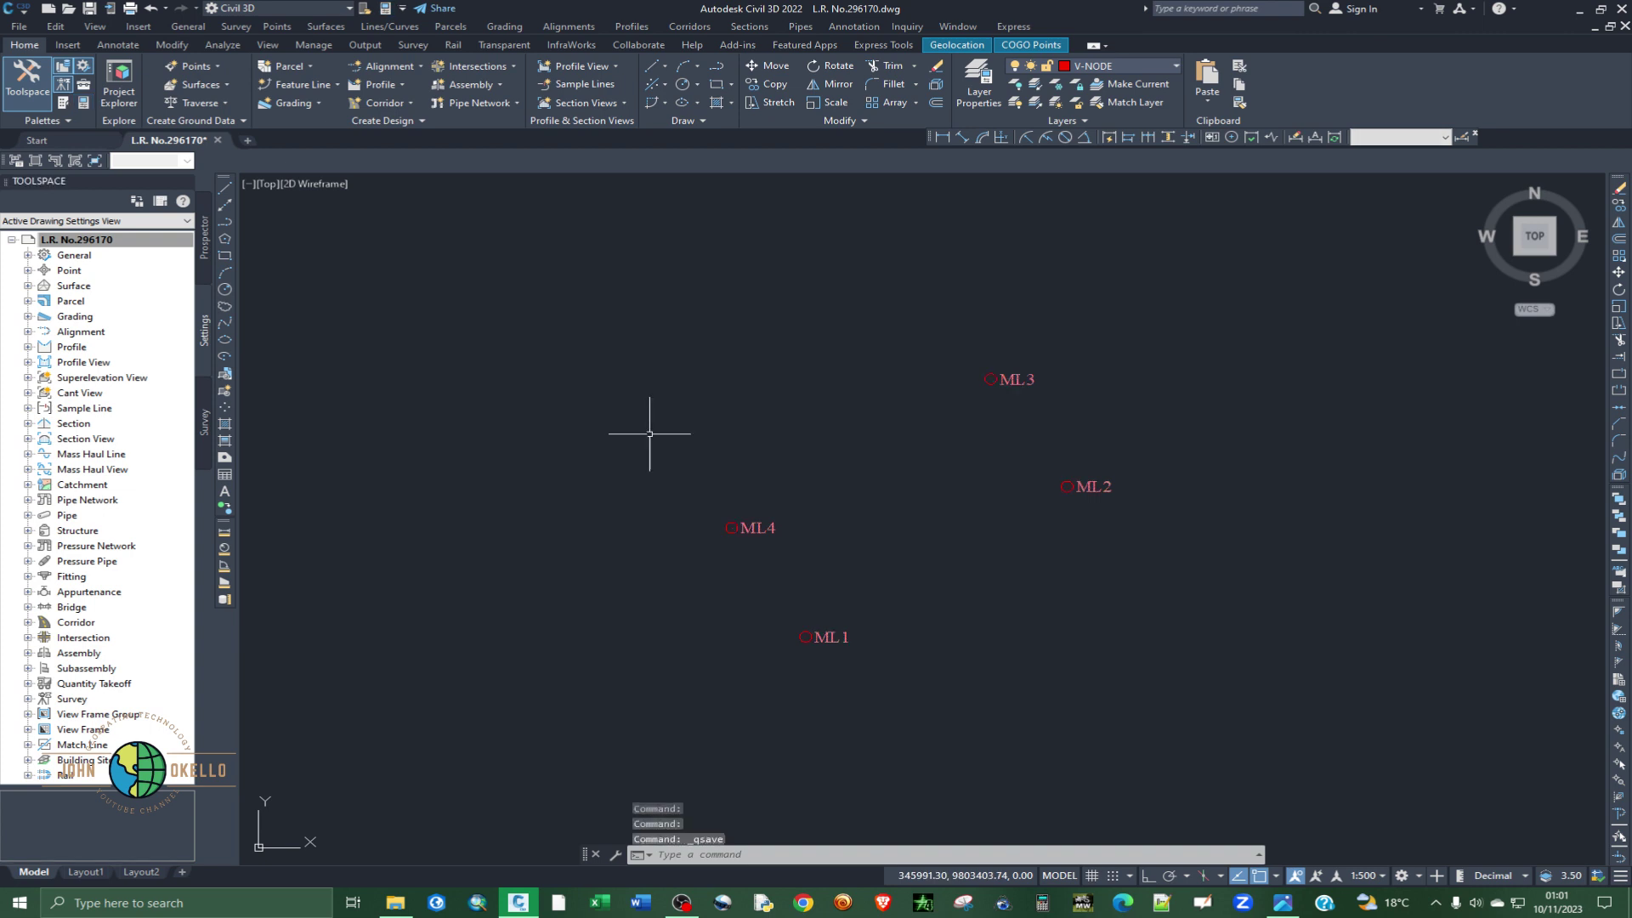
pyautogui.hotkey('ctrl', 's')
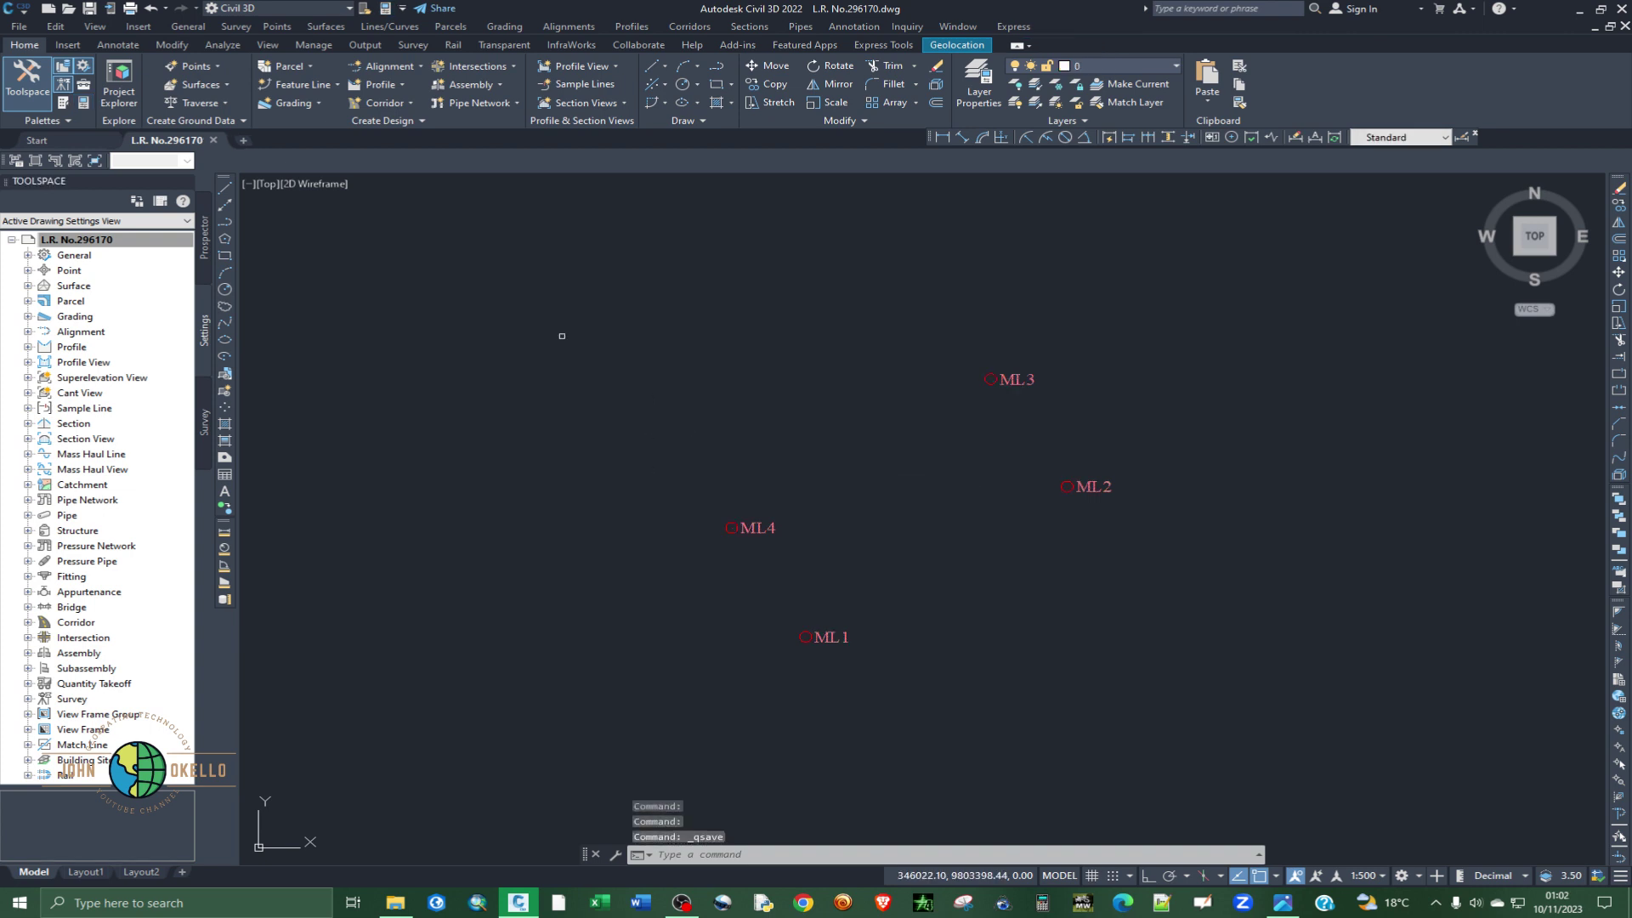
# - Start a polyline and bring up the scanned plan 536_188.jpg in Photos
pyautogui.click(227, 223)
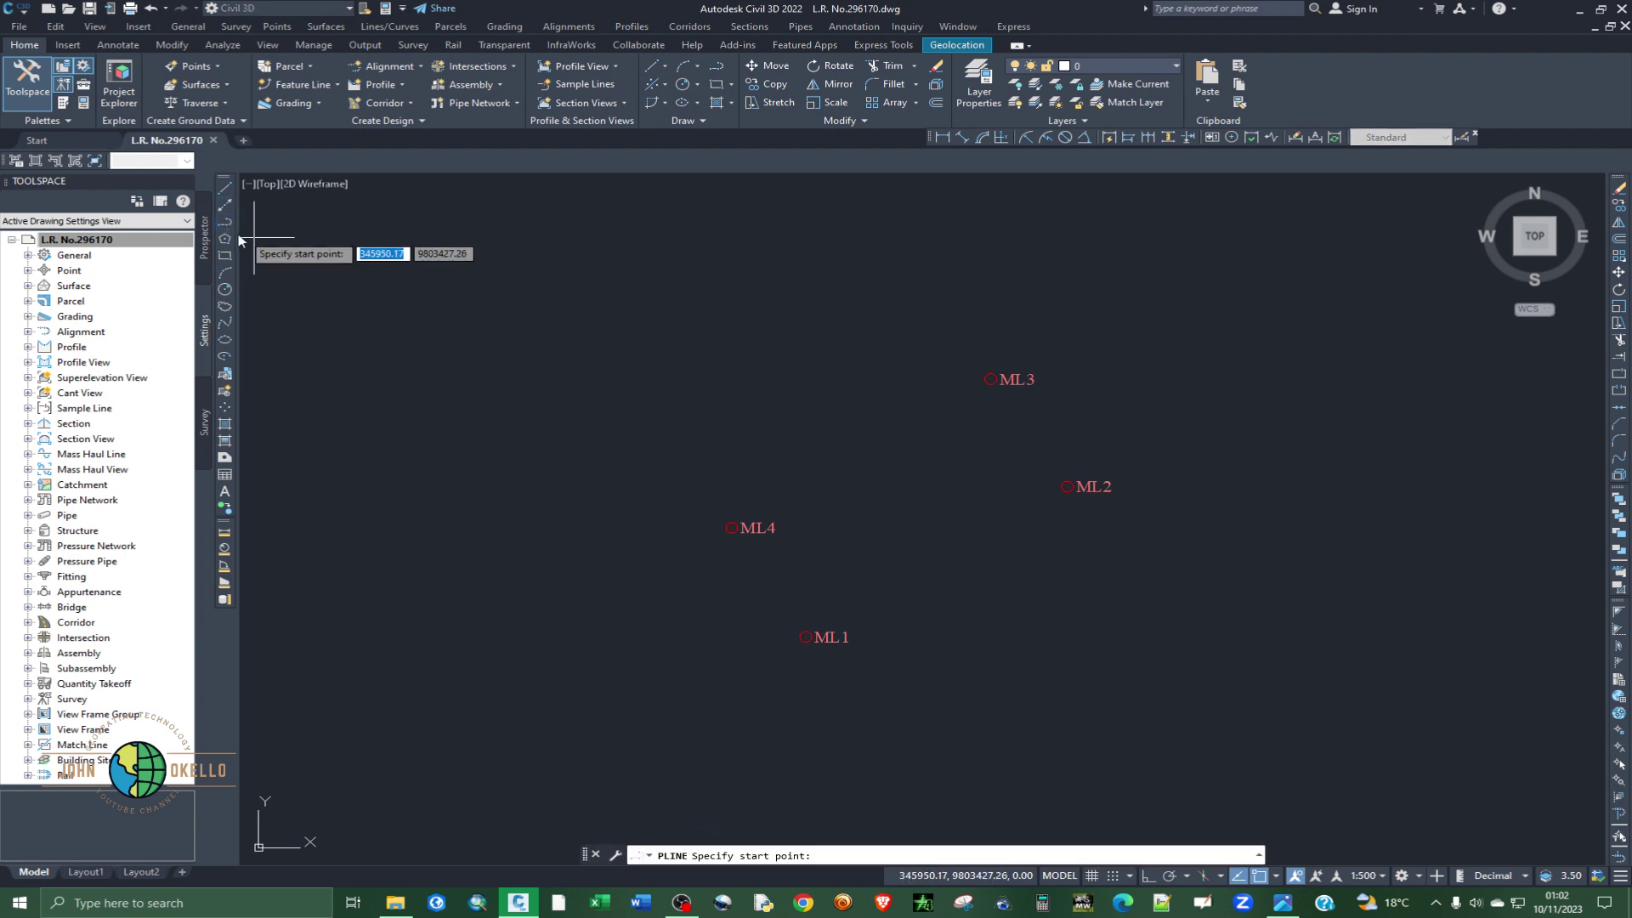
pyautogui.click(1282, 904)
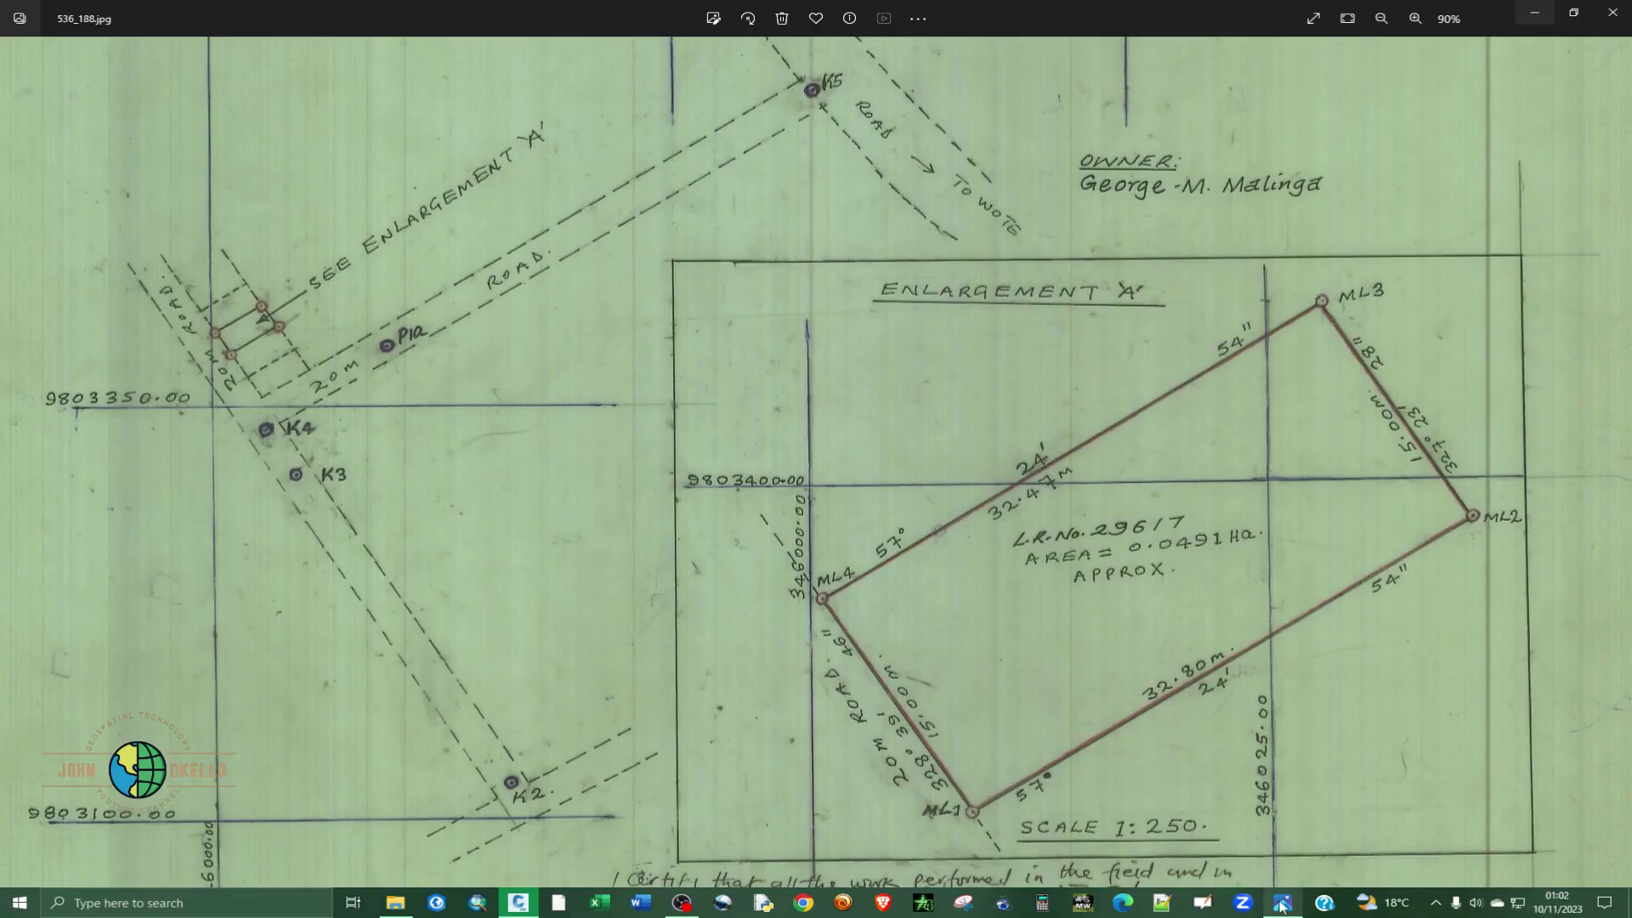
# - Pan to the plan's lower part, then minimise Photos to return to Civil 3D
pyautogui.moveTo(1136, 652); pyautogui.dragTo(969, 585)
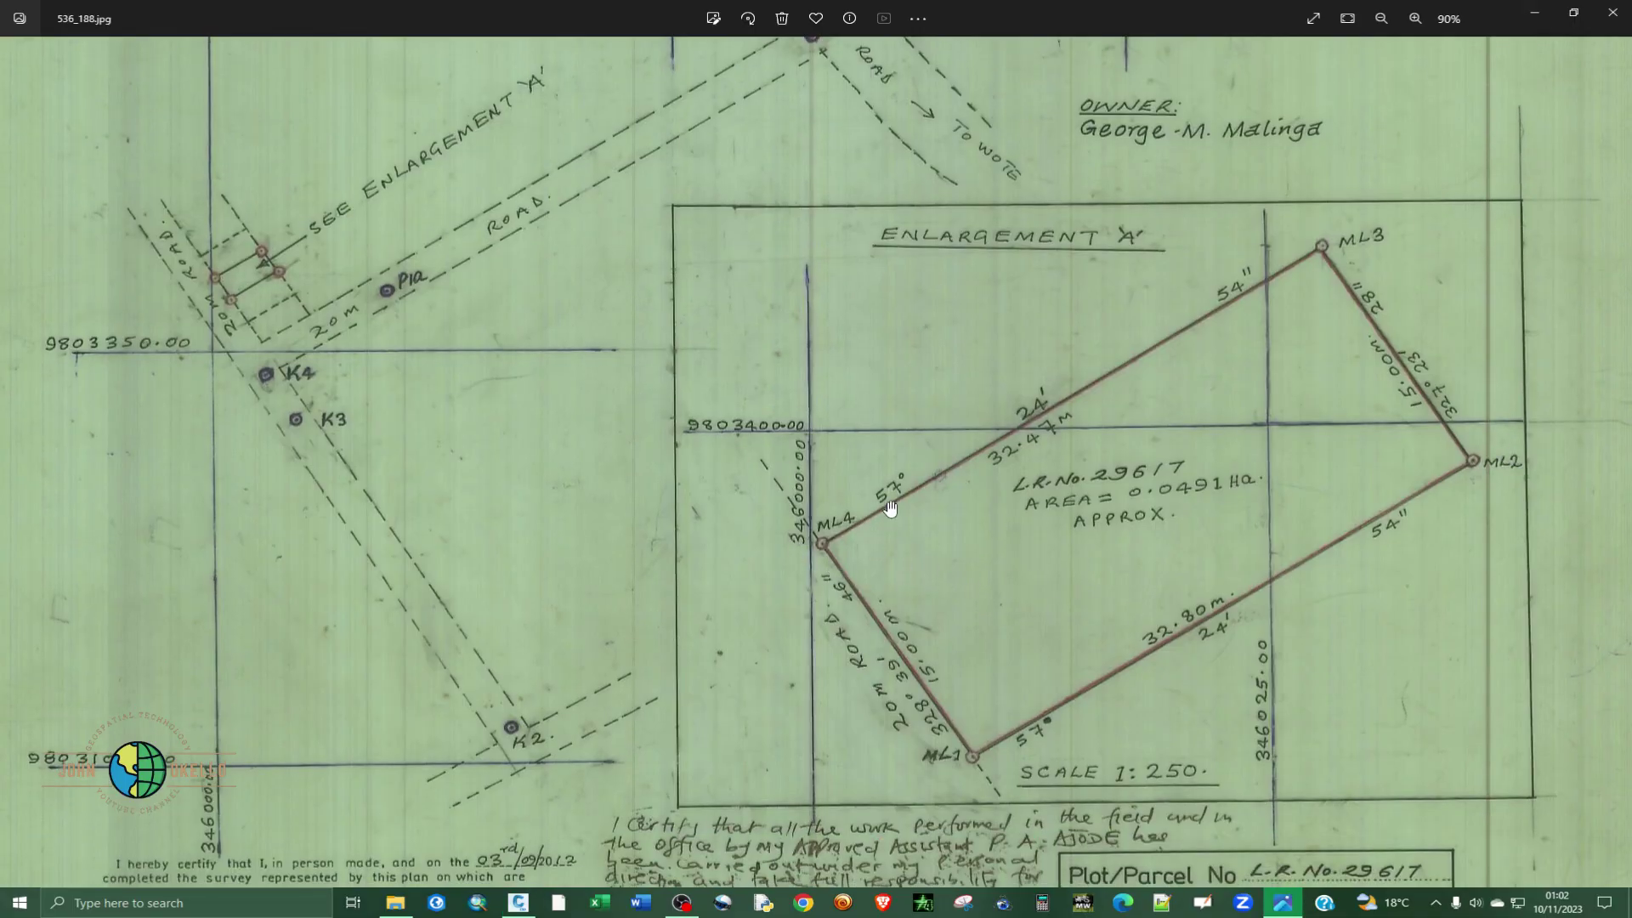
pyautogui.click(1534, 13)
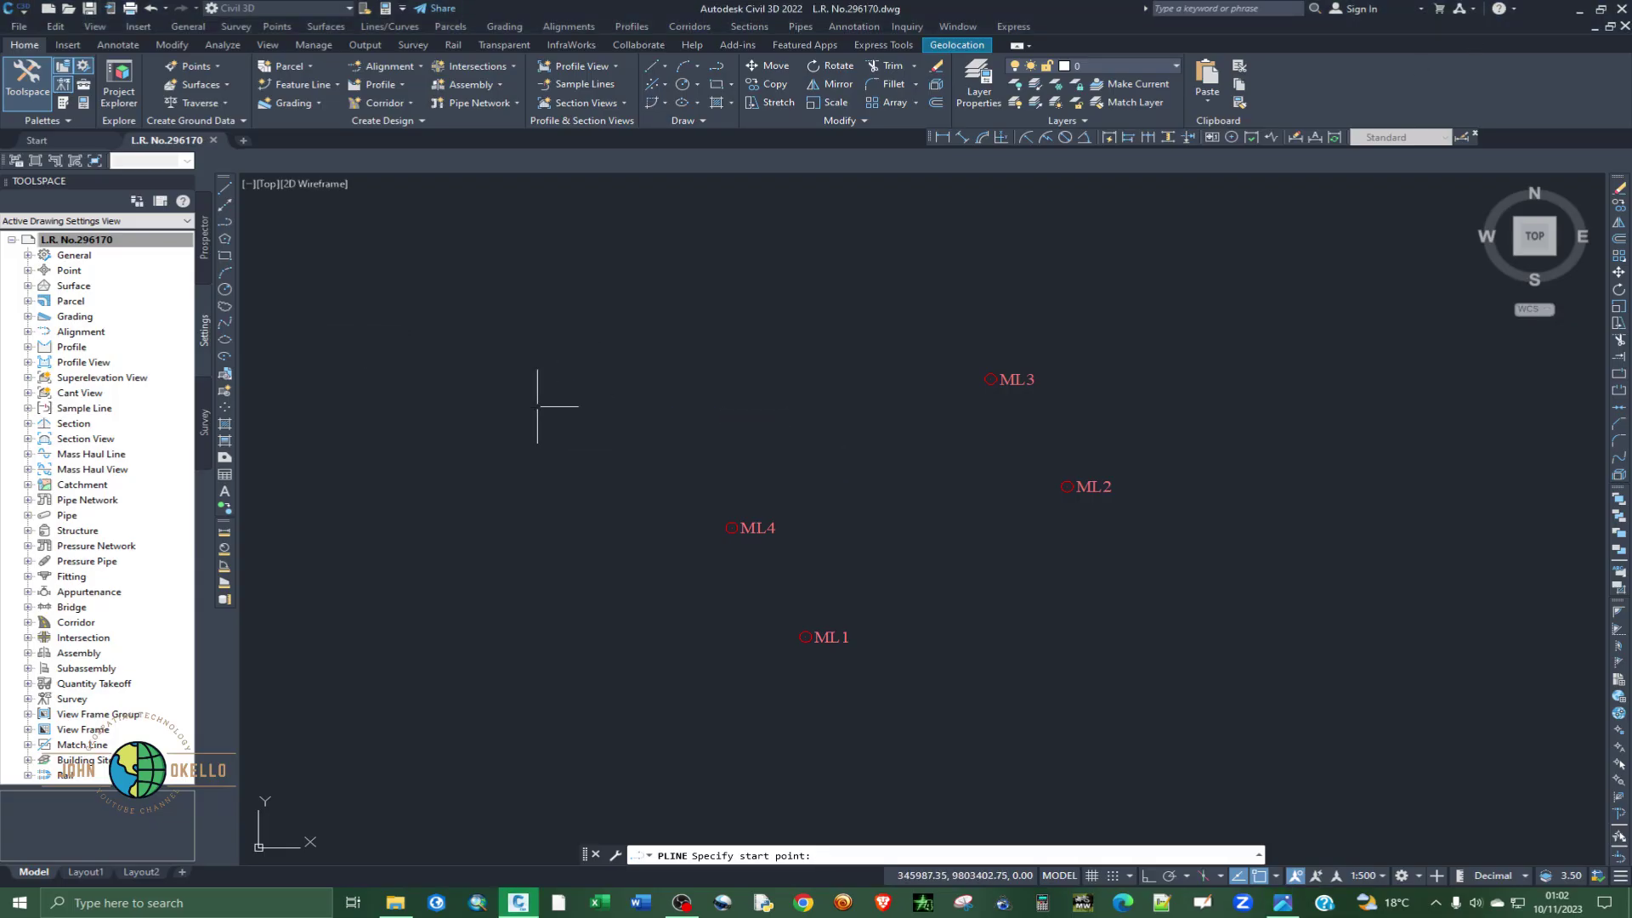
# - Start the boundary polyline at point ML1 and run it to ML4
pyautogui.press('Escape')
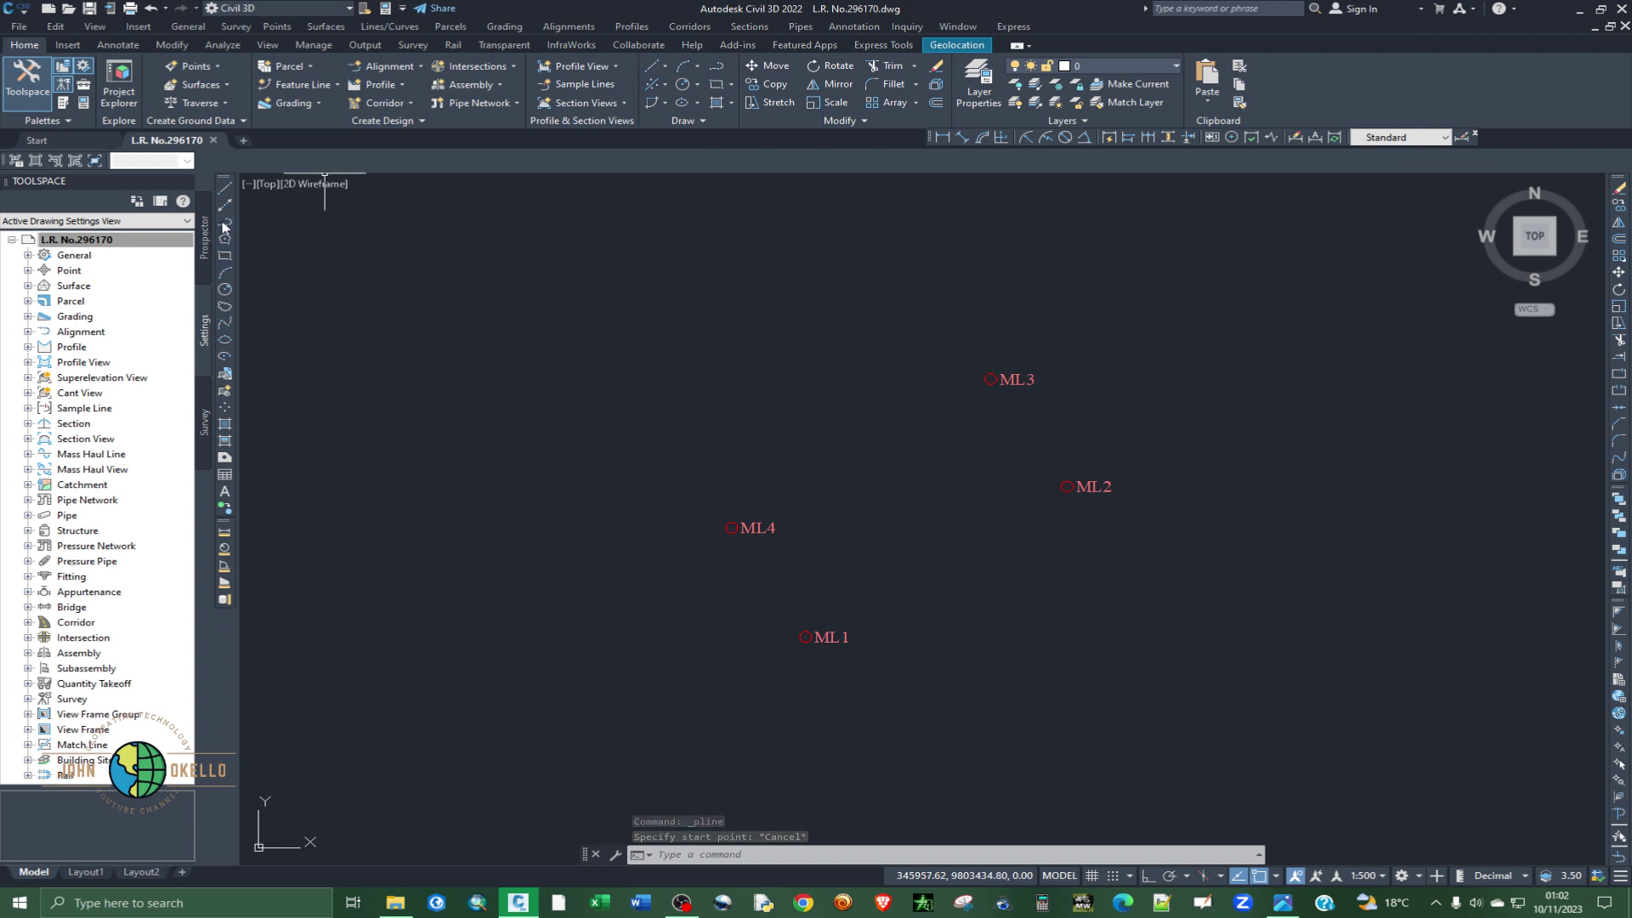
pyautogui.click(225, 225)
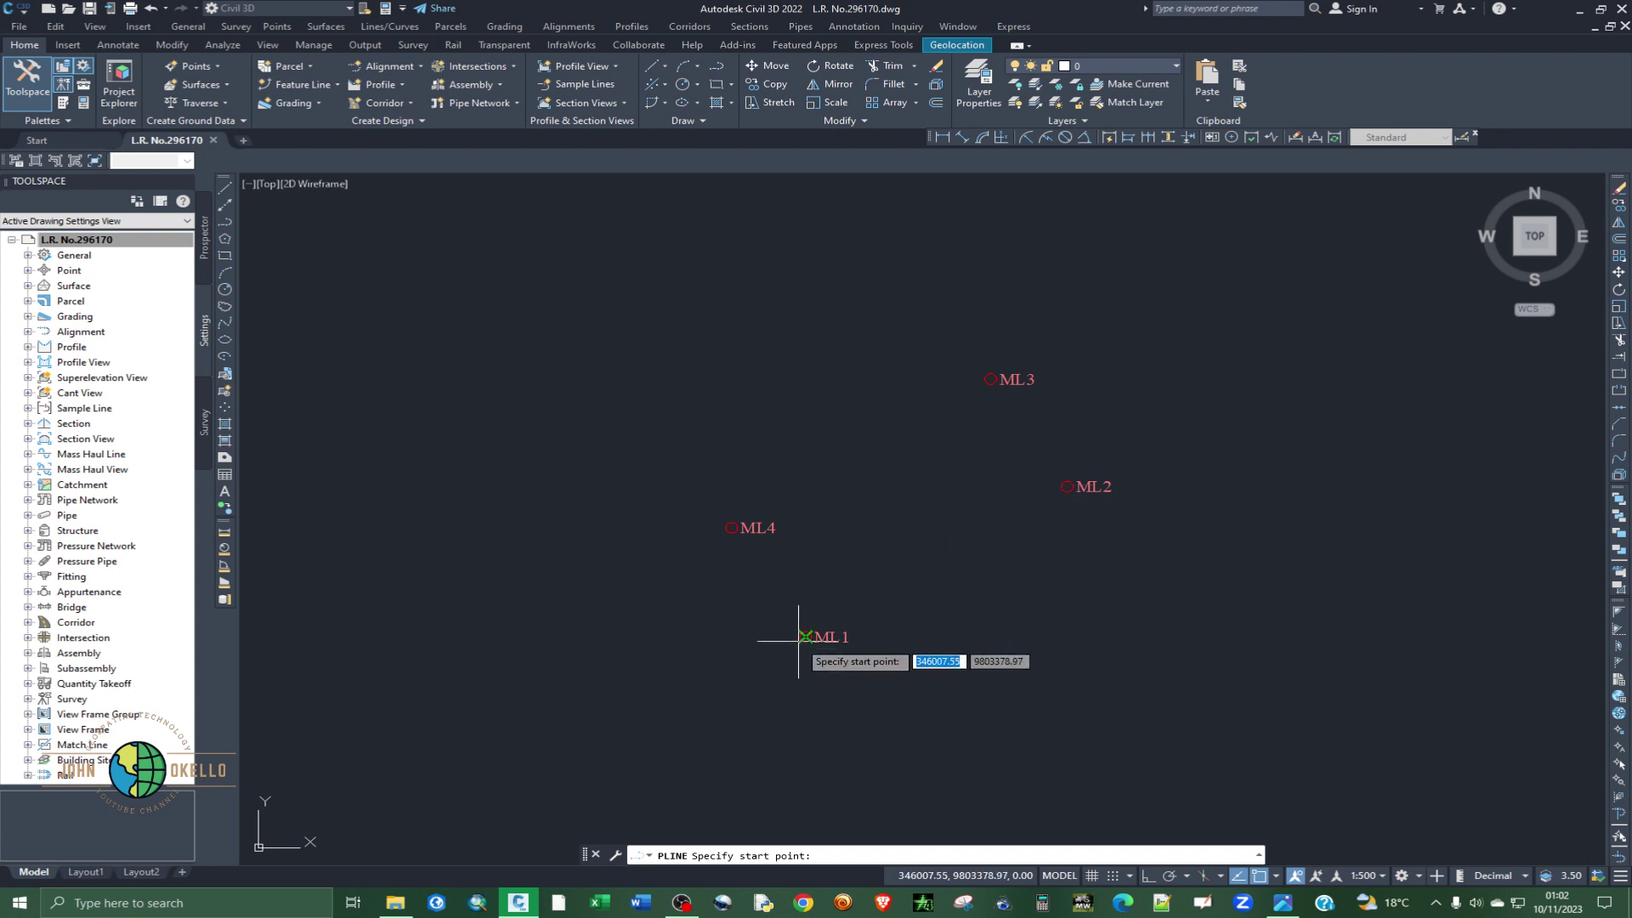
pyautogui.scroll(2, 799, 641)
pyautogui.press('Escape')
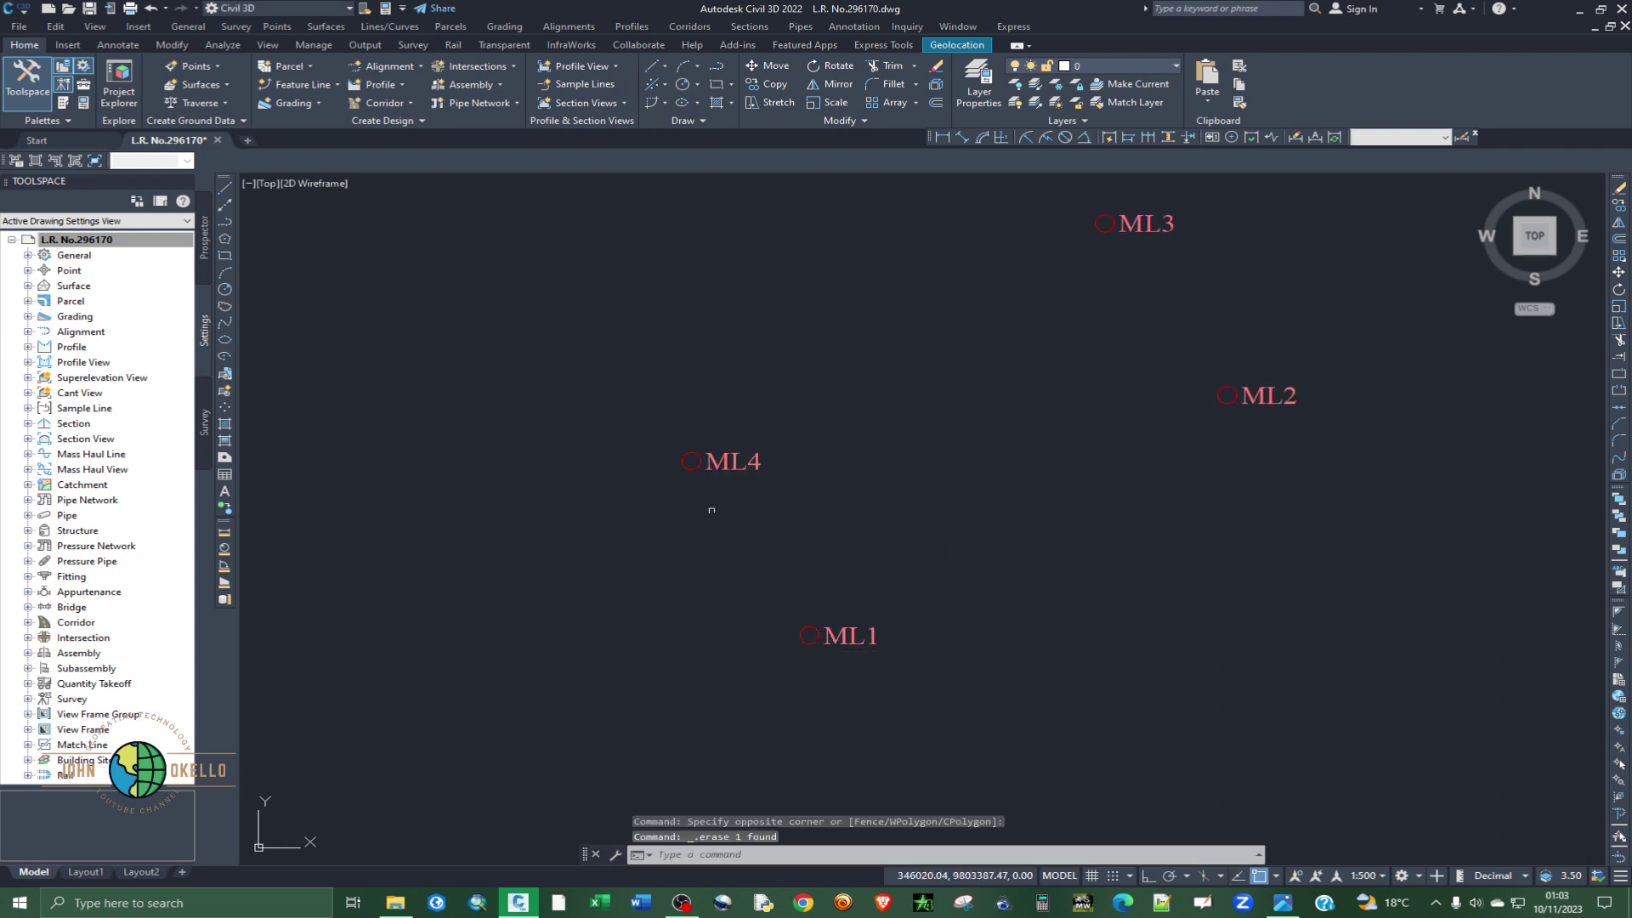
pyautogui.click(226, 226)
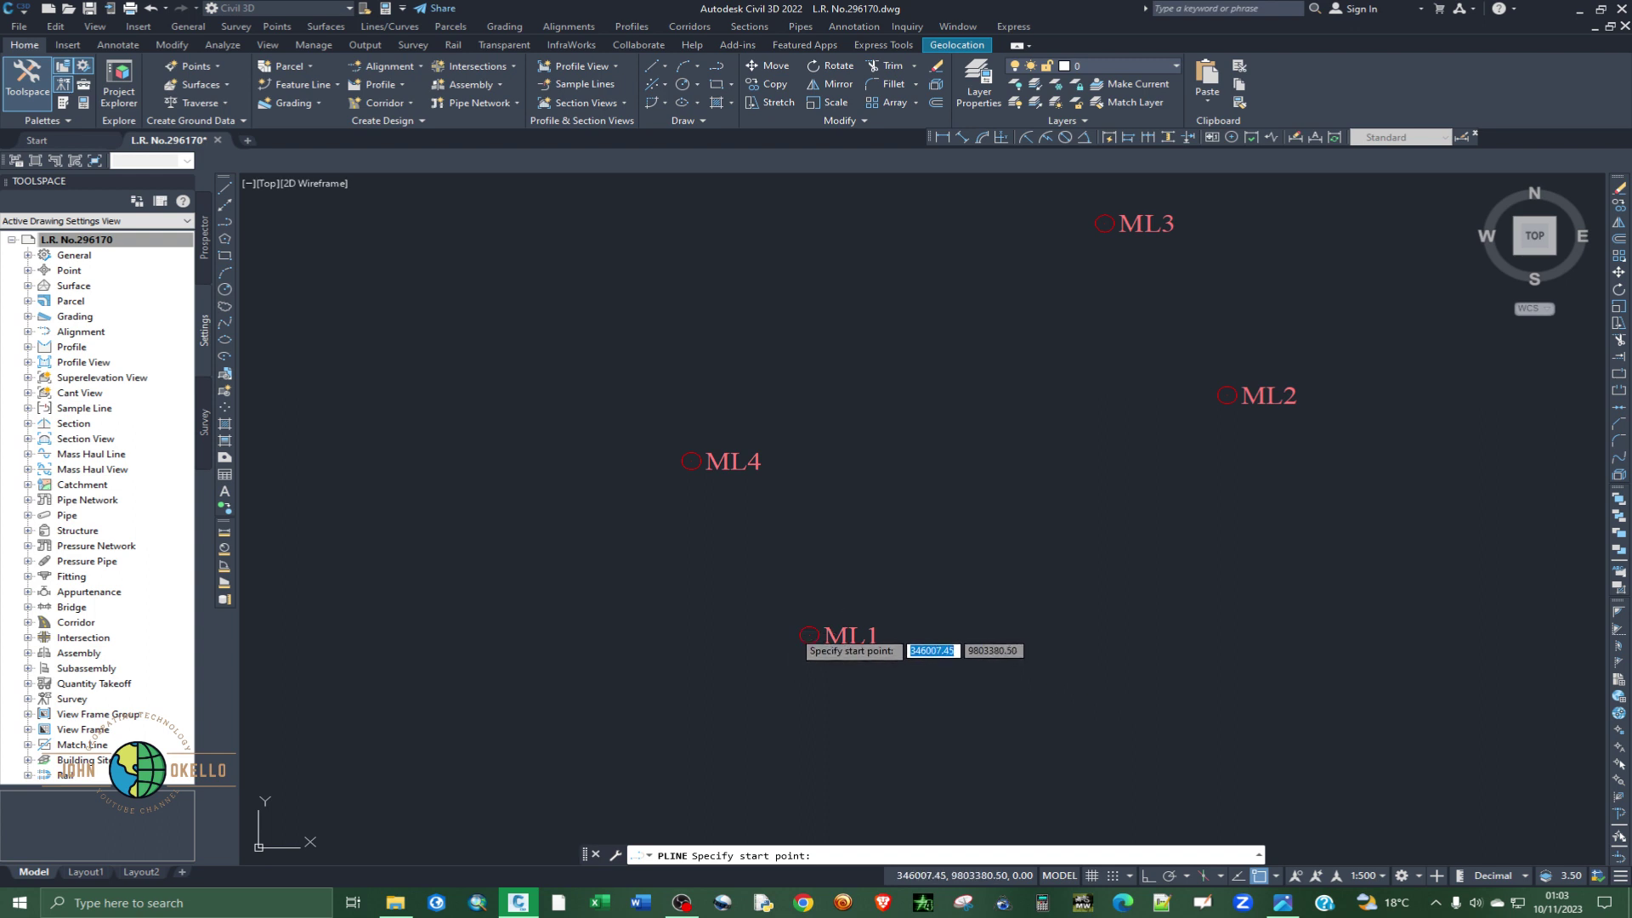
pyautogui.click(810, 635)
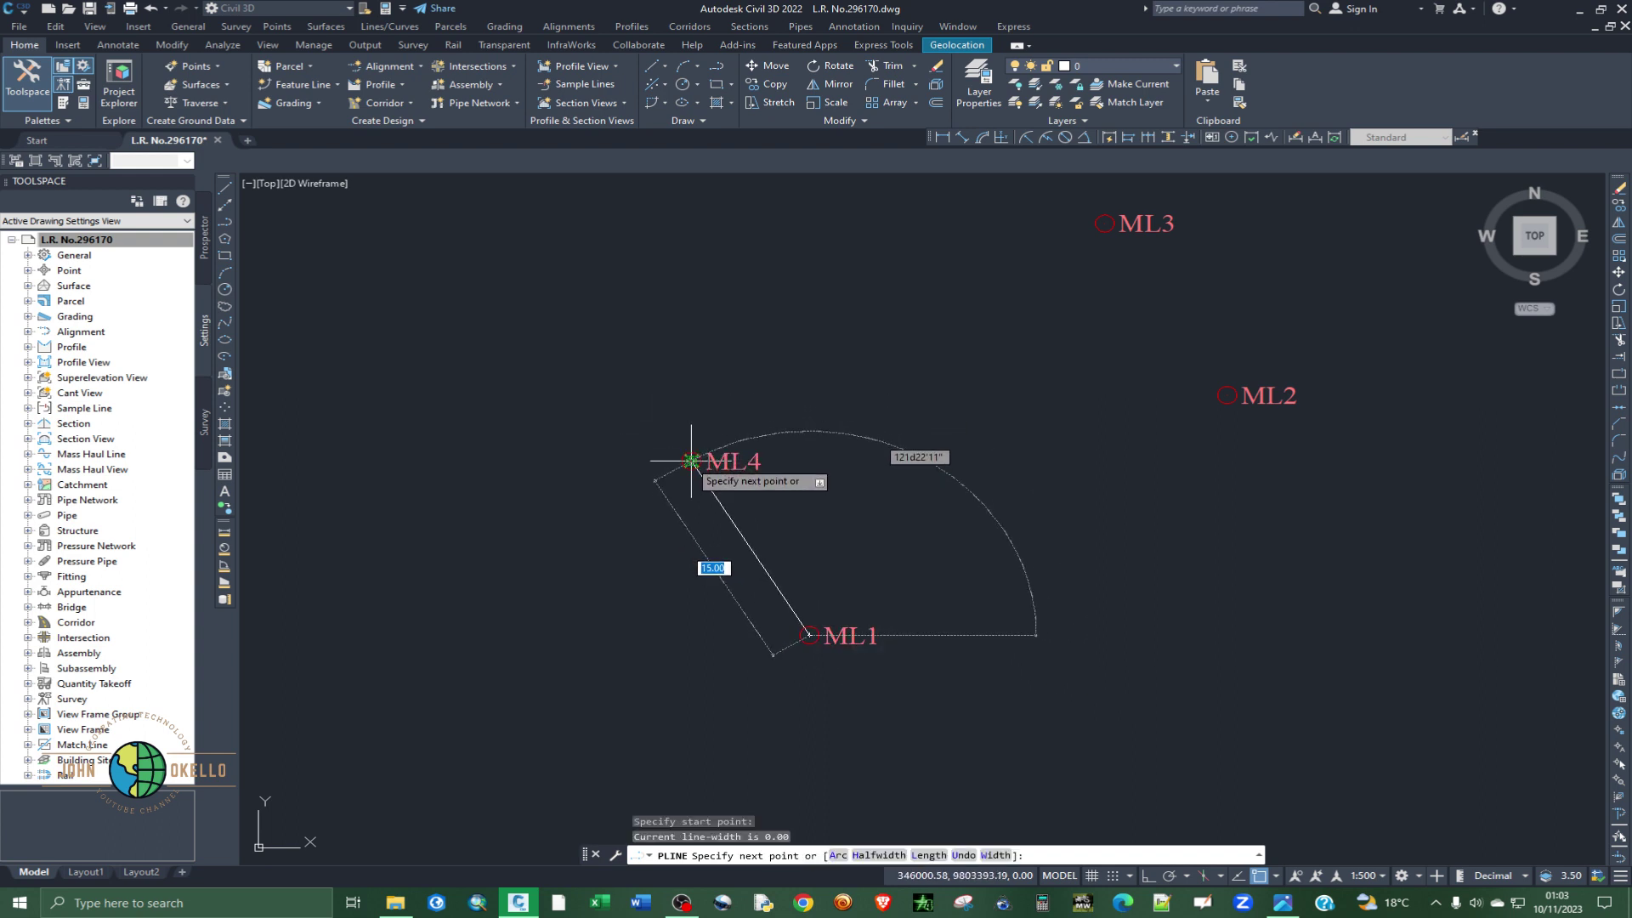
pyautogui.click(691, 460)
pyautogui.click(691, 461)
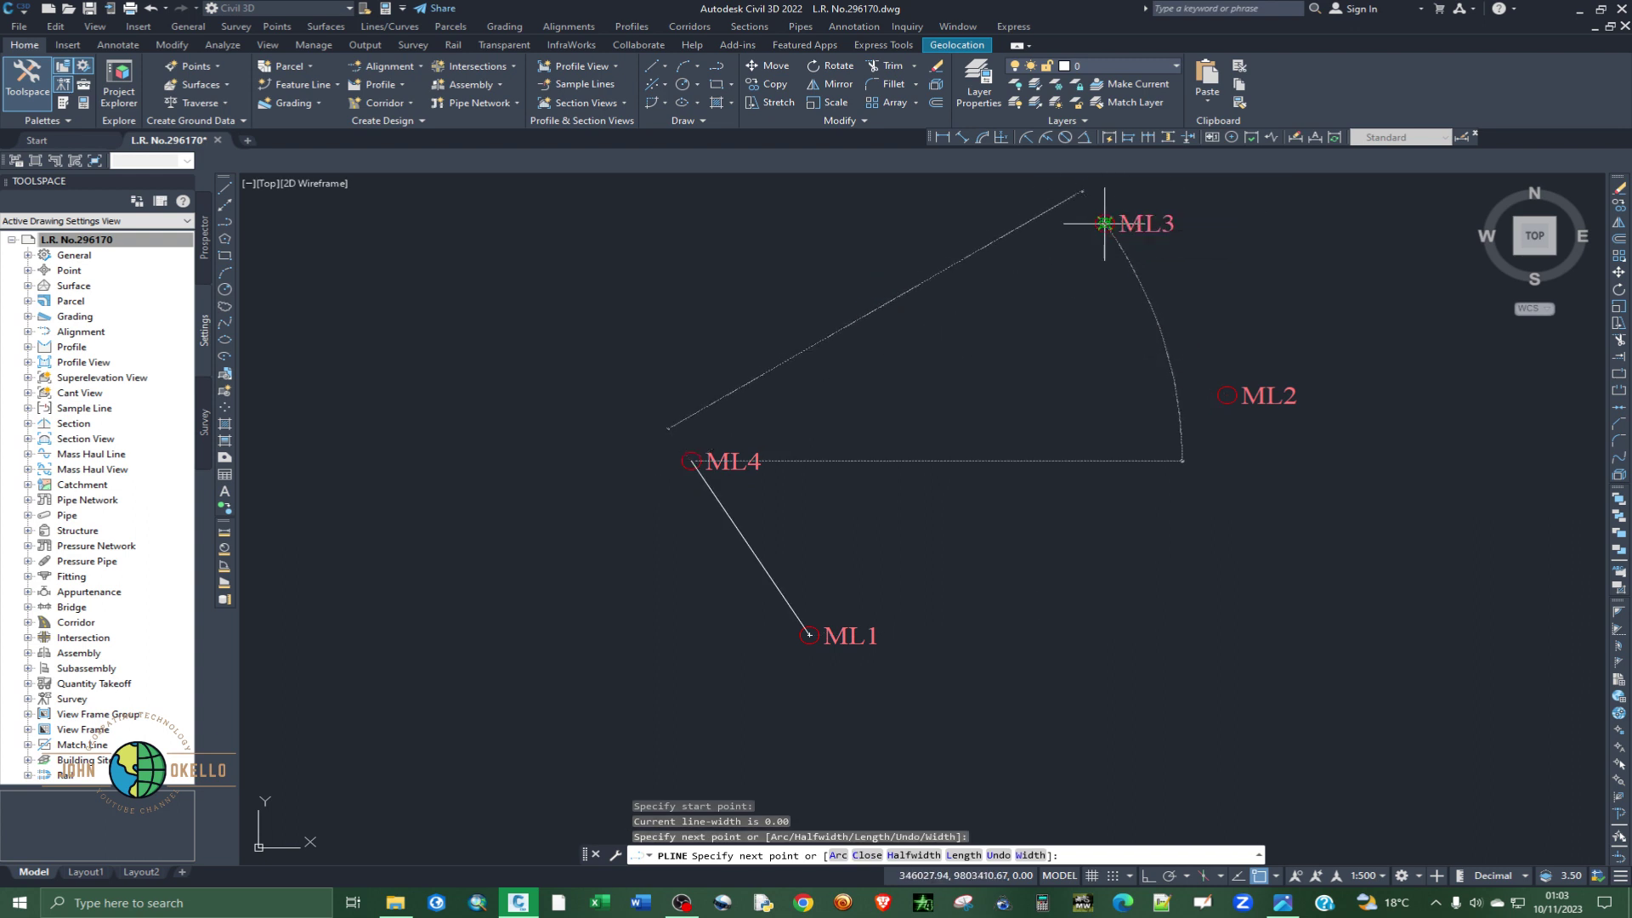
# - Continue the boundary through ML3 and ML2 and close it back to ML1
pyautogui.click(1104, 223)
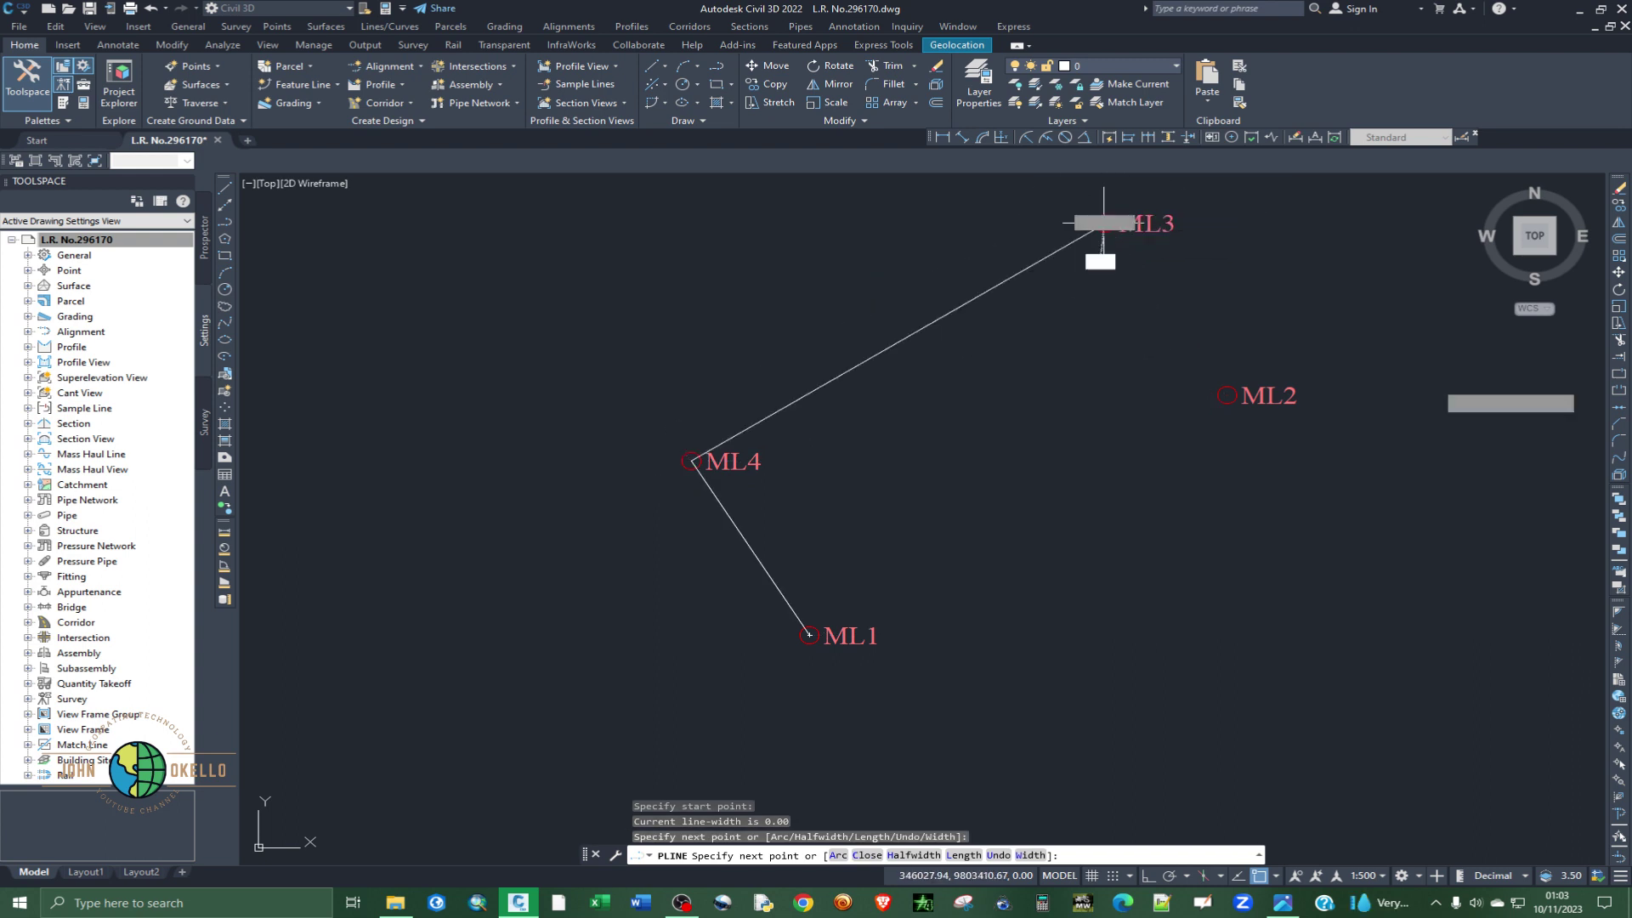
pyautogui.click(1227, 394)
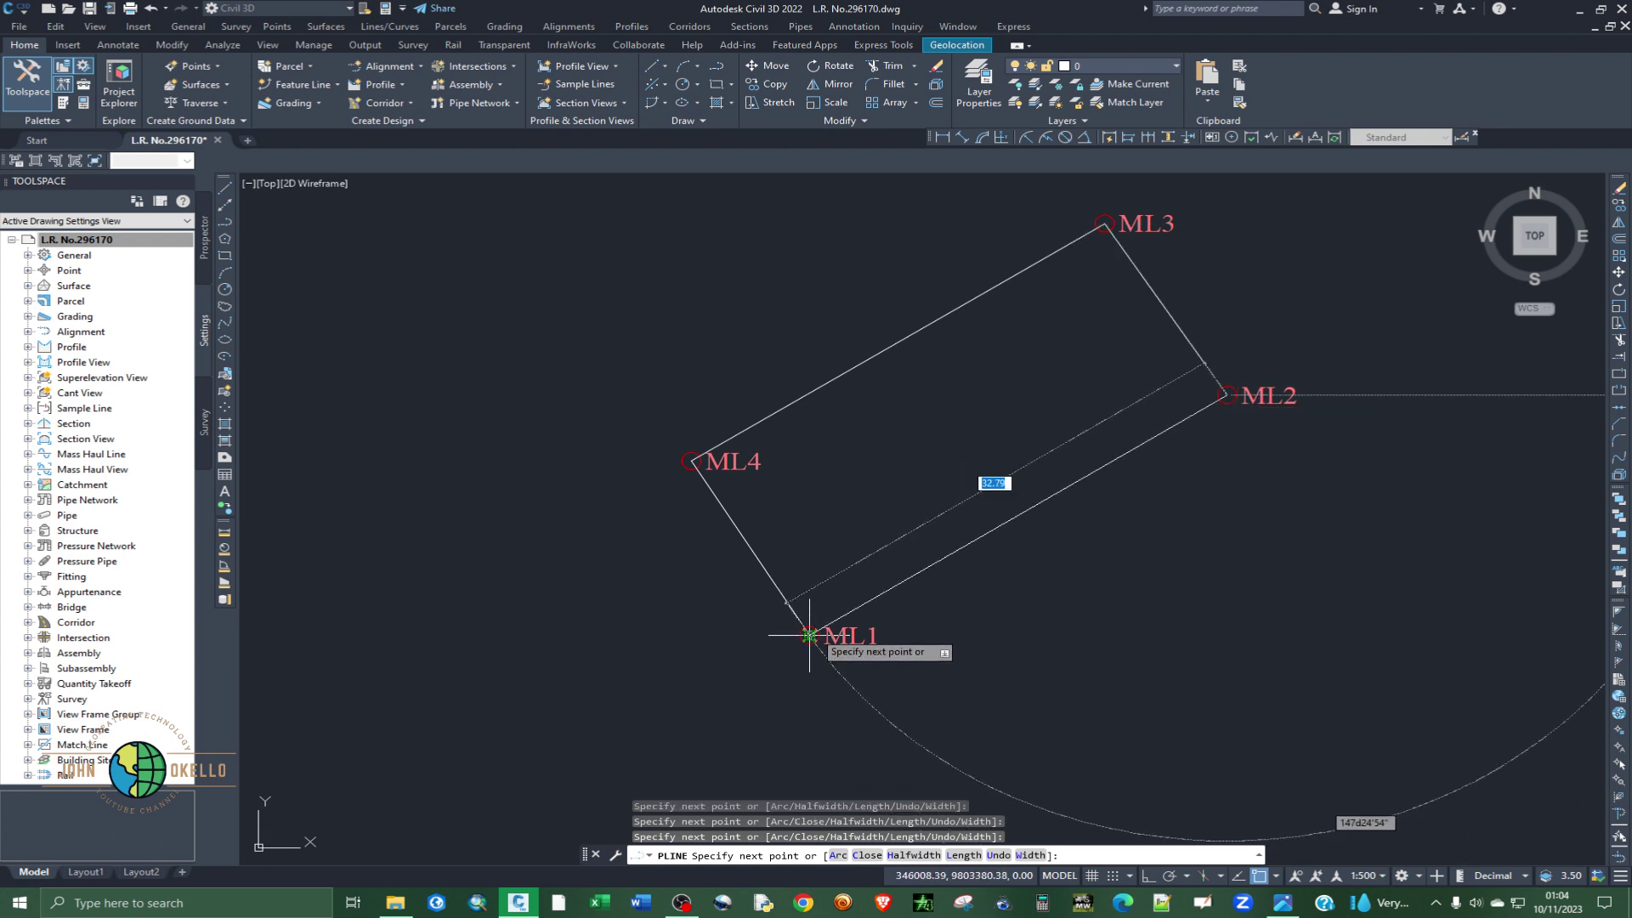
pyautogui.rightClick(892, 578)
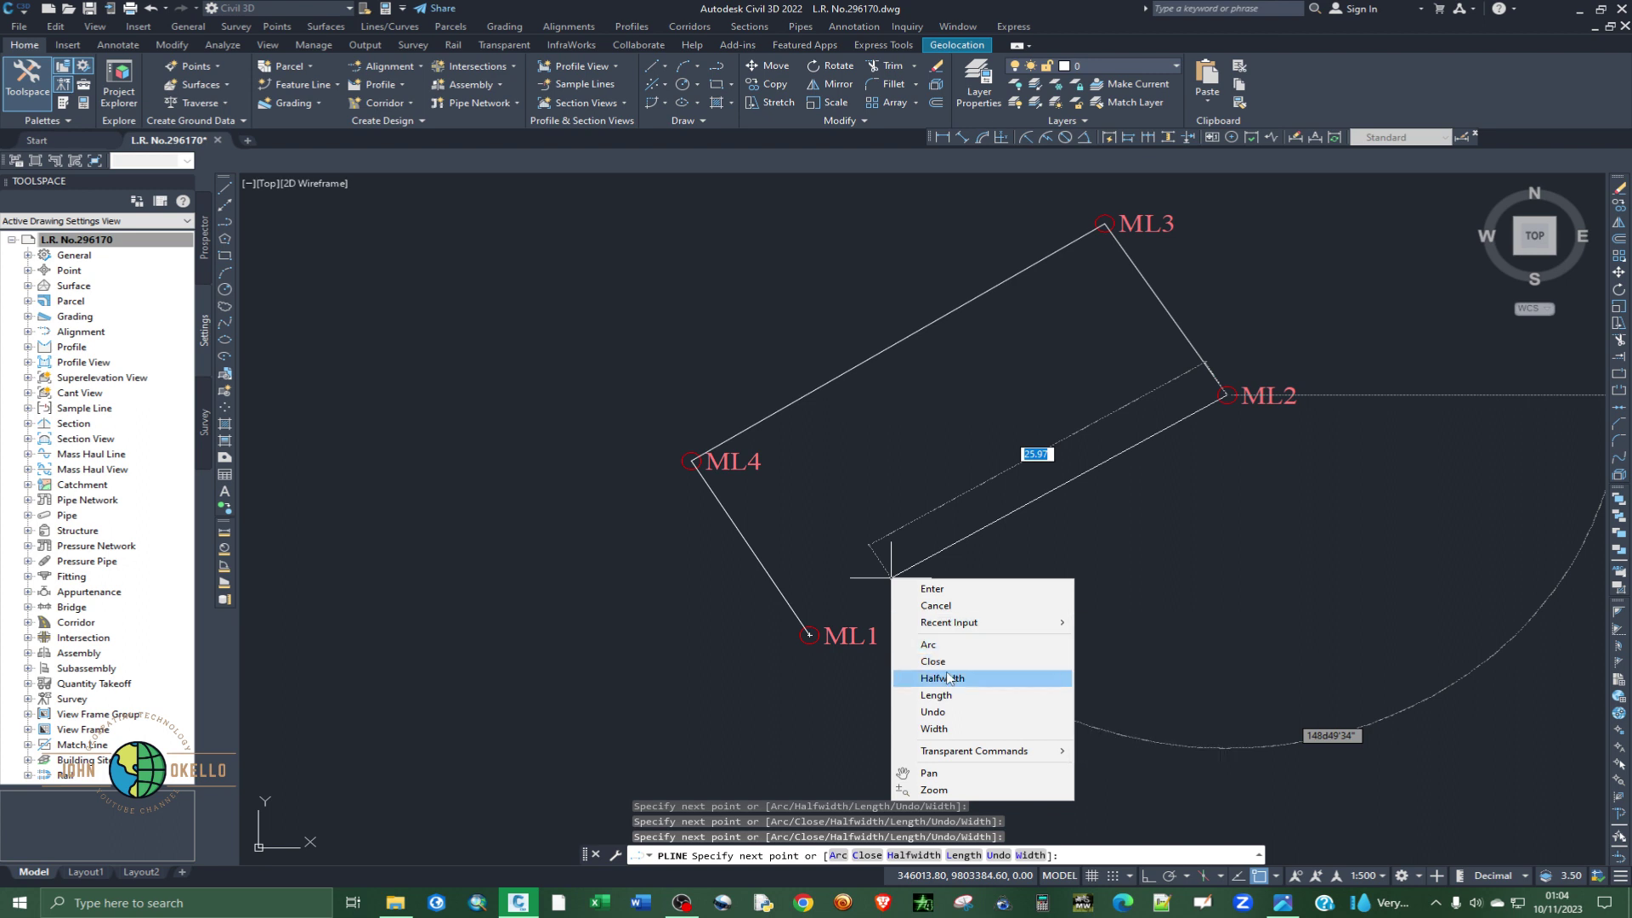
pyautogui.click(871, 861)
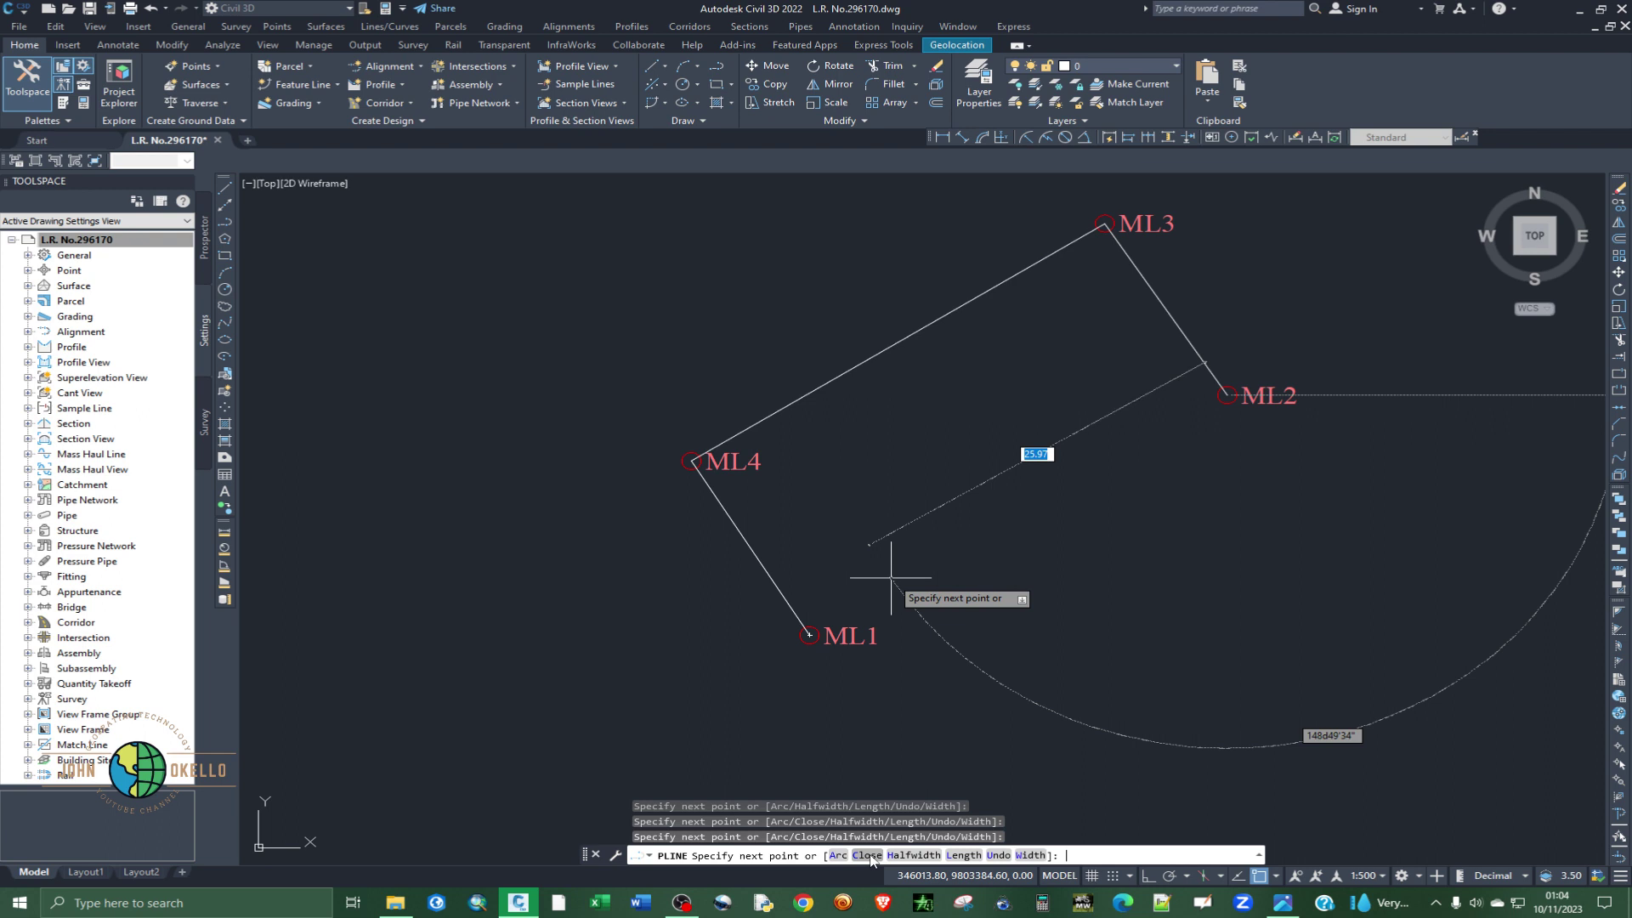
pyautogui.click(871, 860)
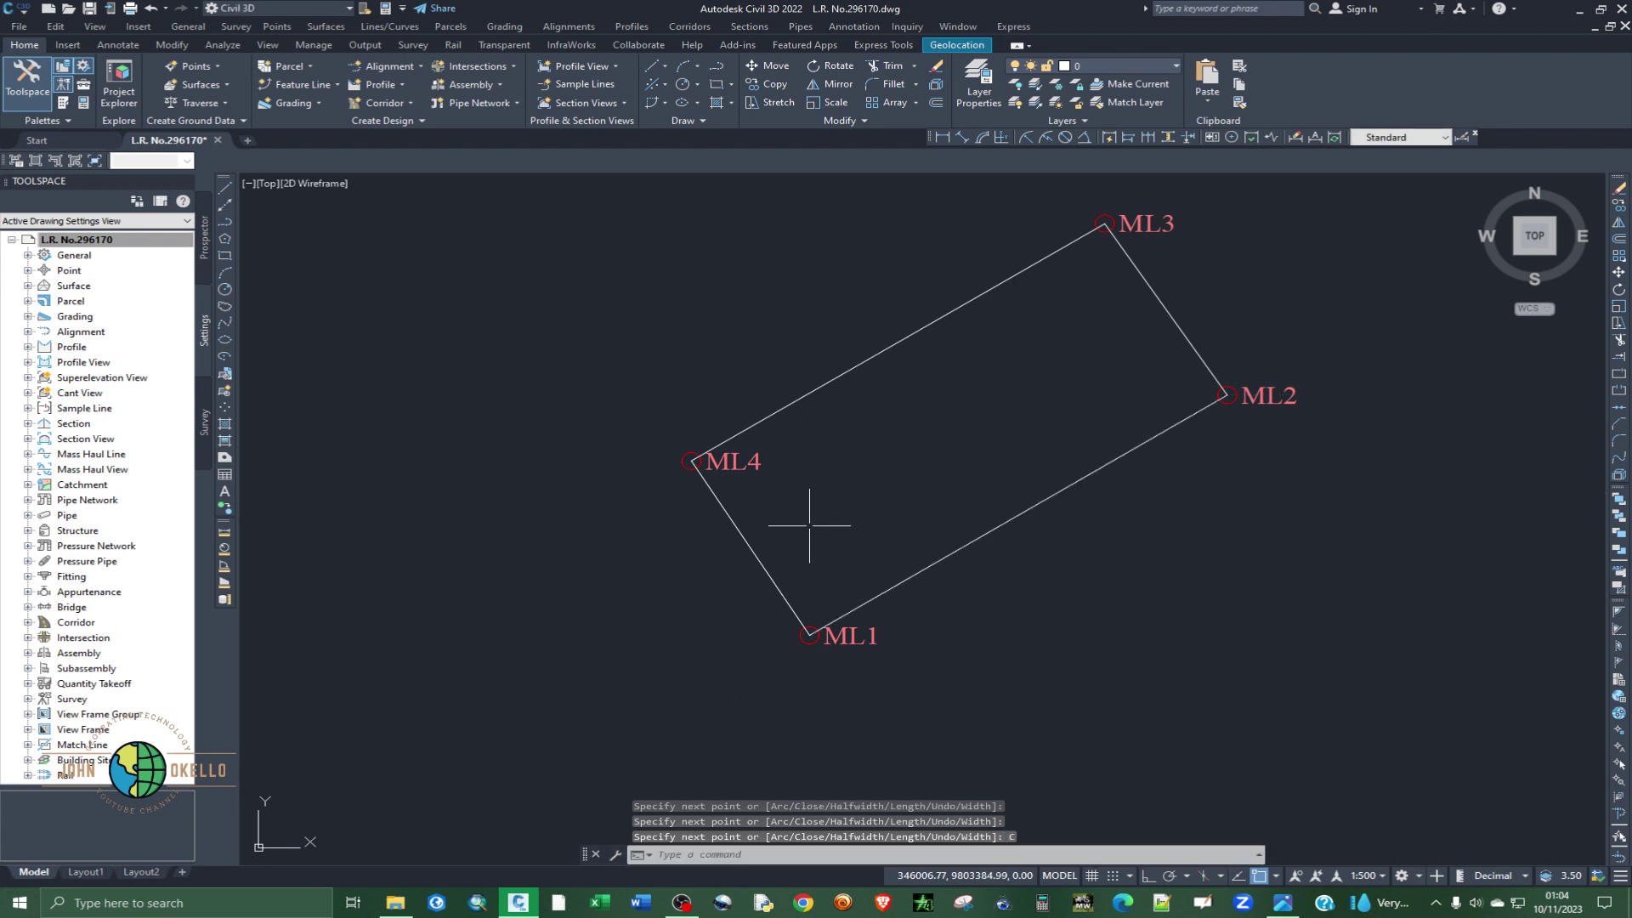
pyautogui.scroll(2, 810, 527)
pyautogui.scroll(2, 809, 527)
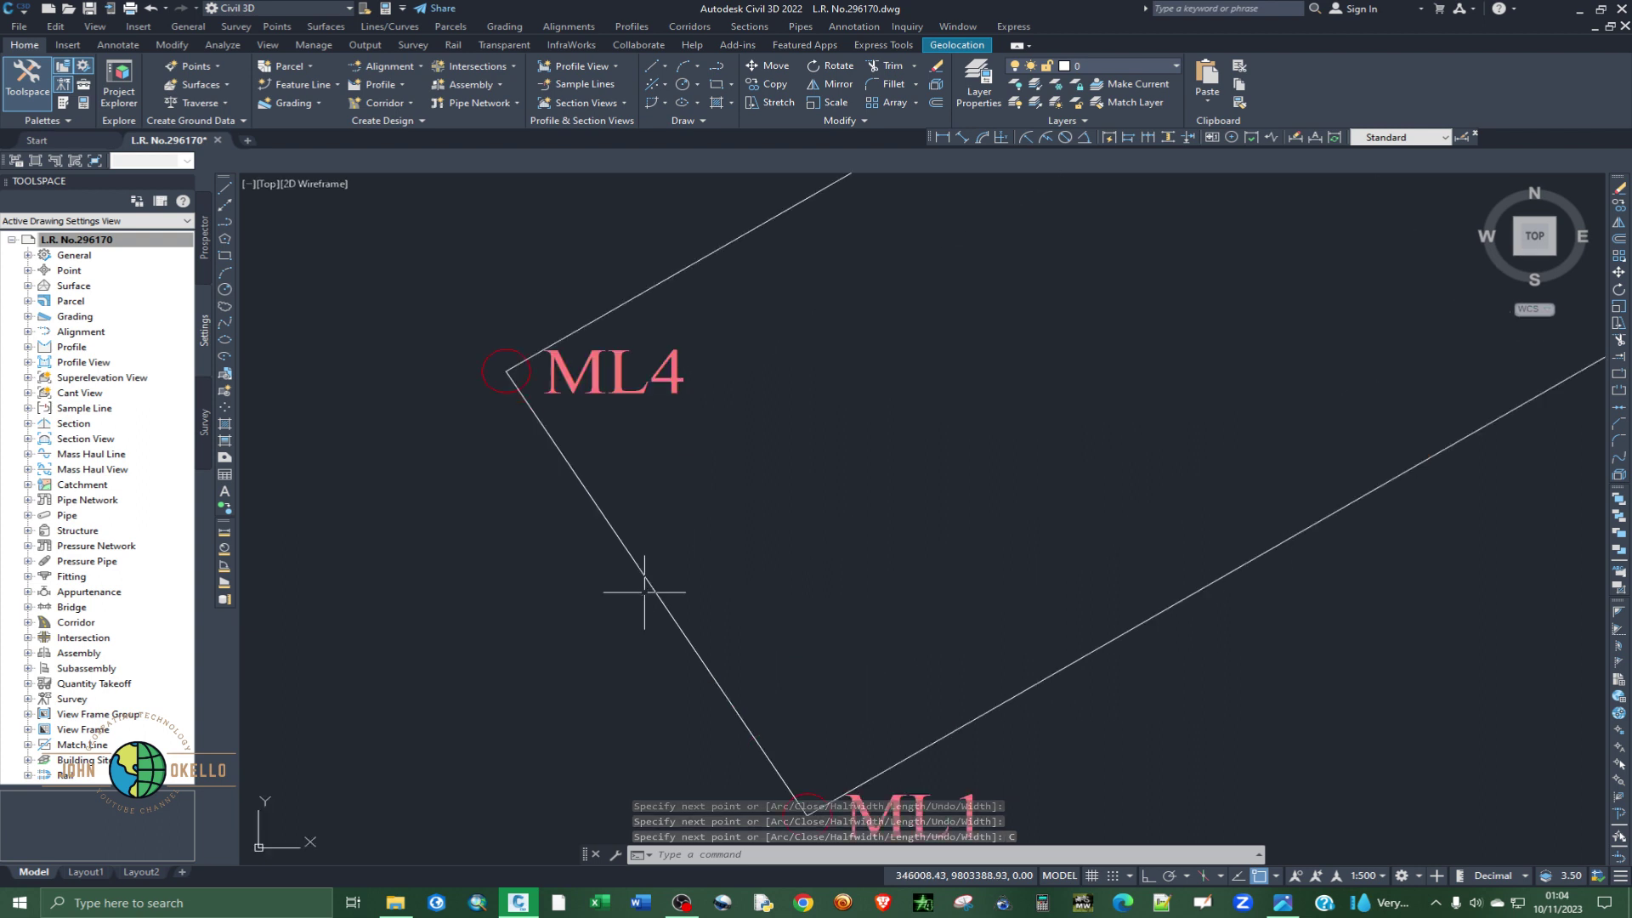
pyautogui.scroll(-4, 644, 593)
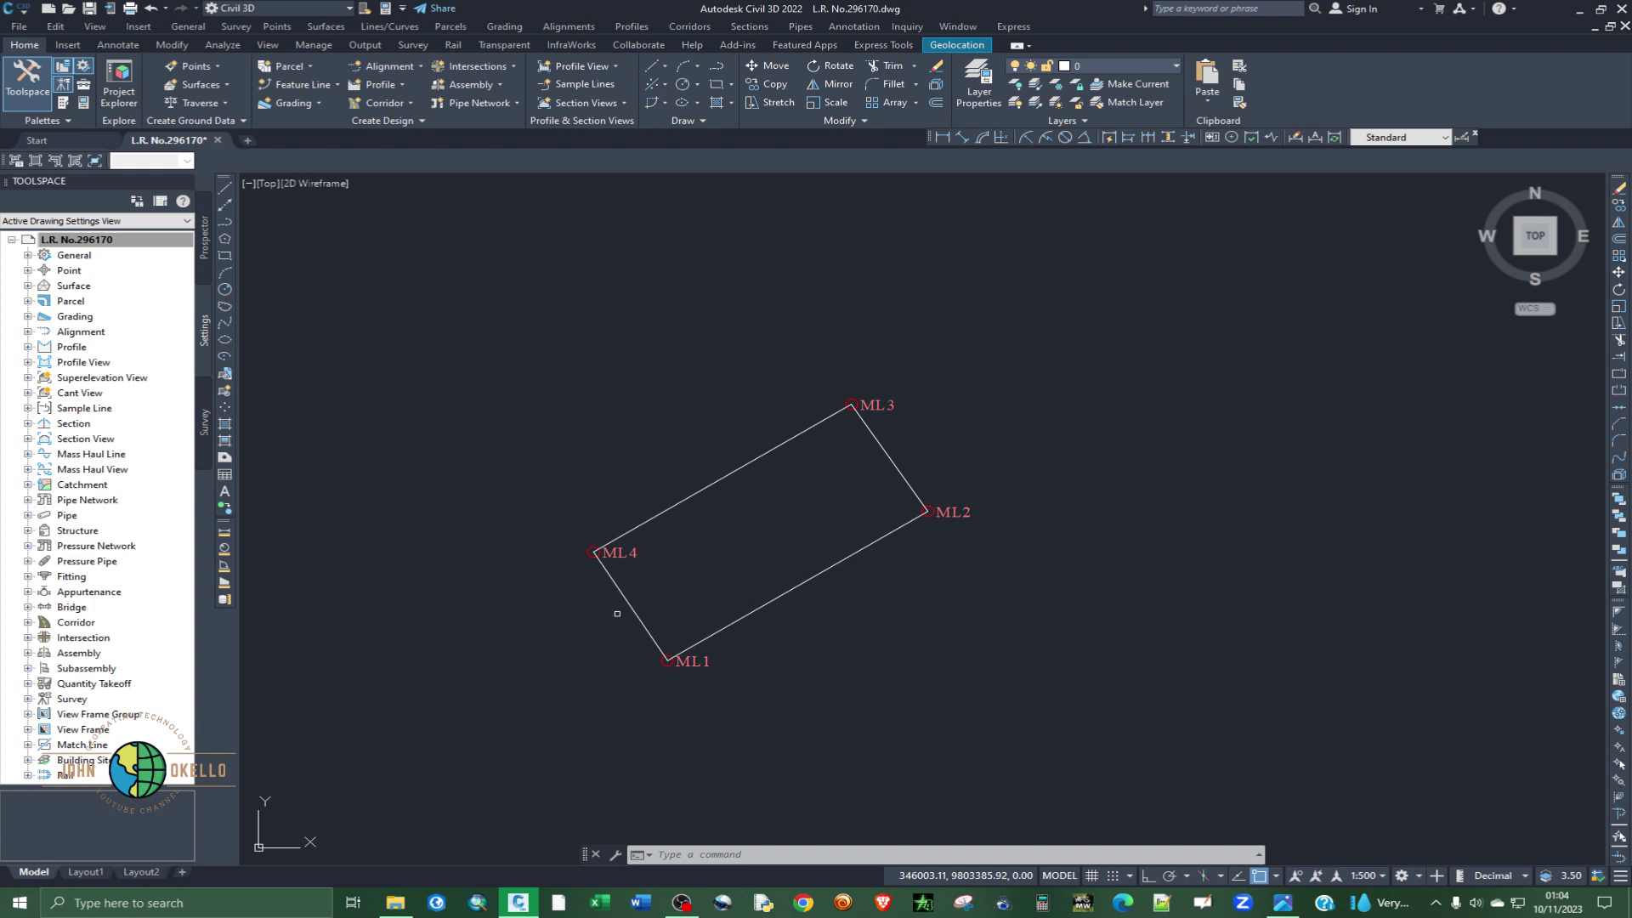
# - Save the drawing and bring the scanned survey plan to the front in Photos
pyautogui.hotkey('ctrl', 's')
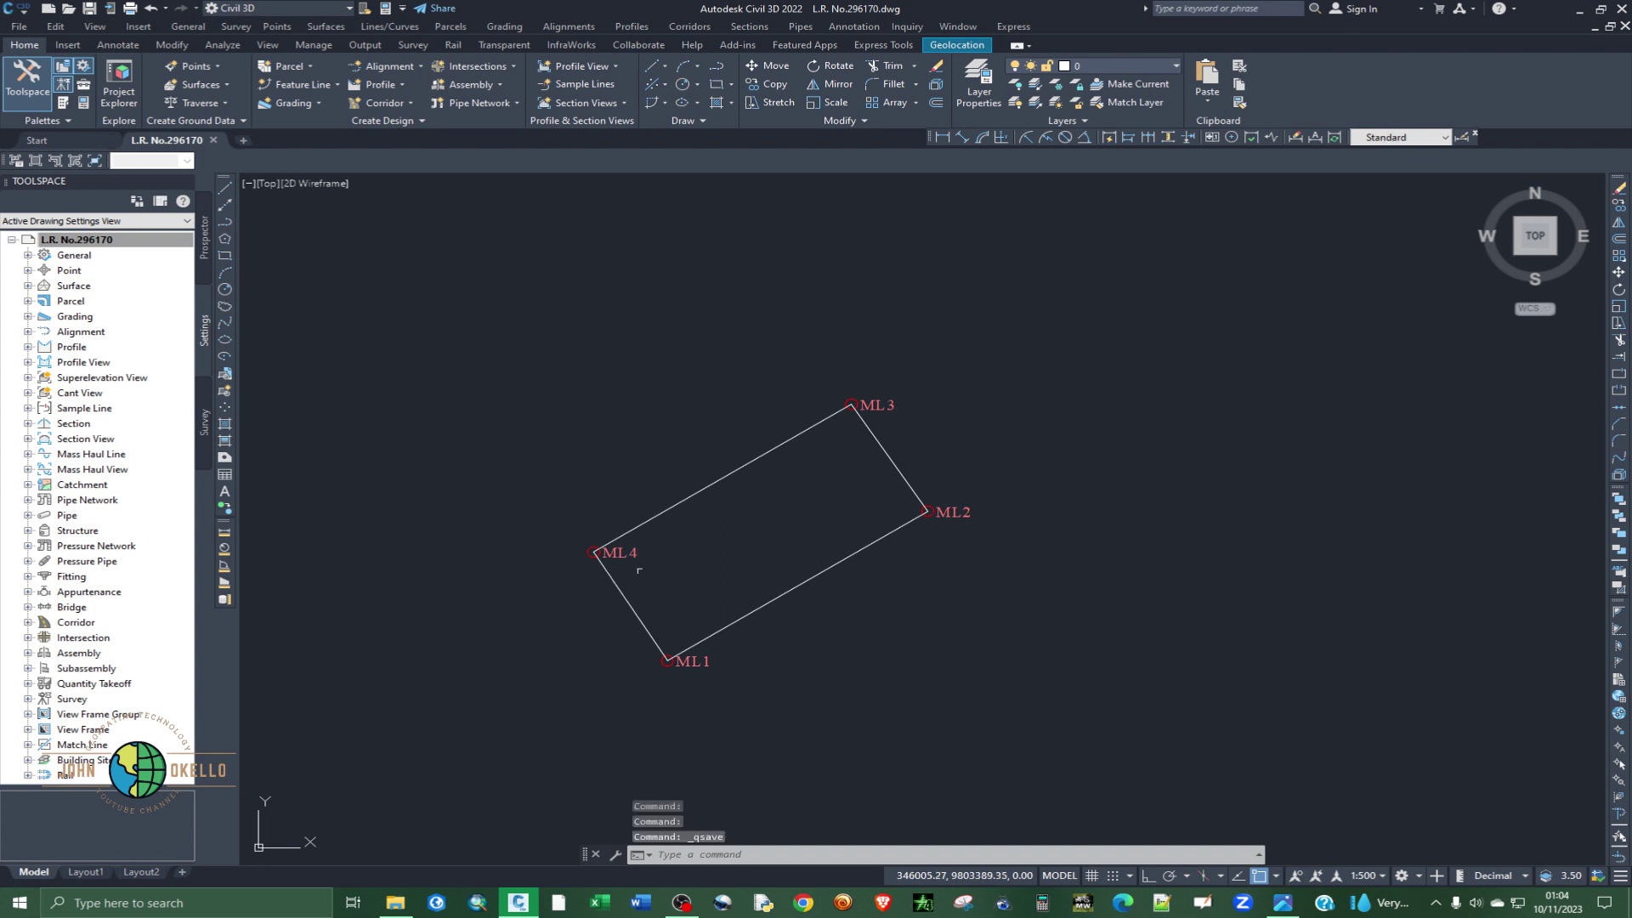
pyautogui.scroll(-2, 486, 533)
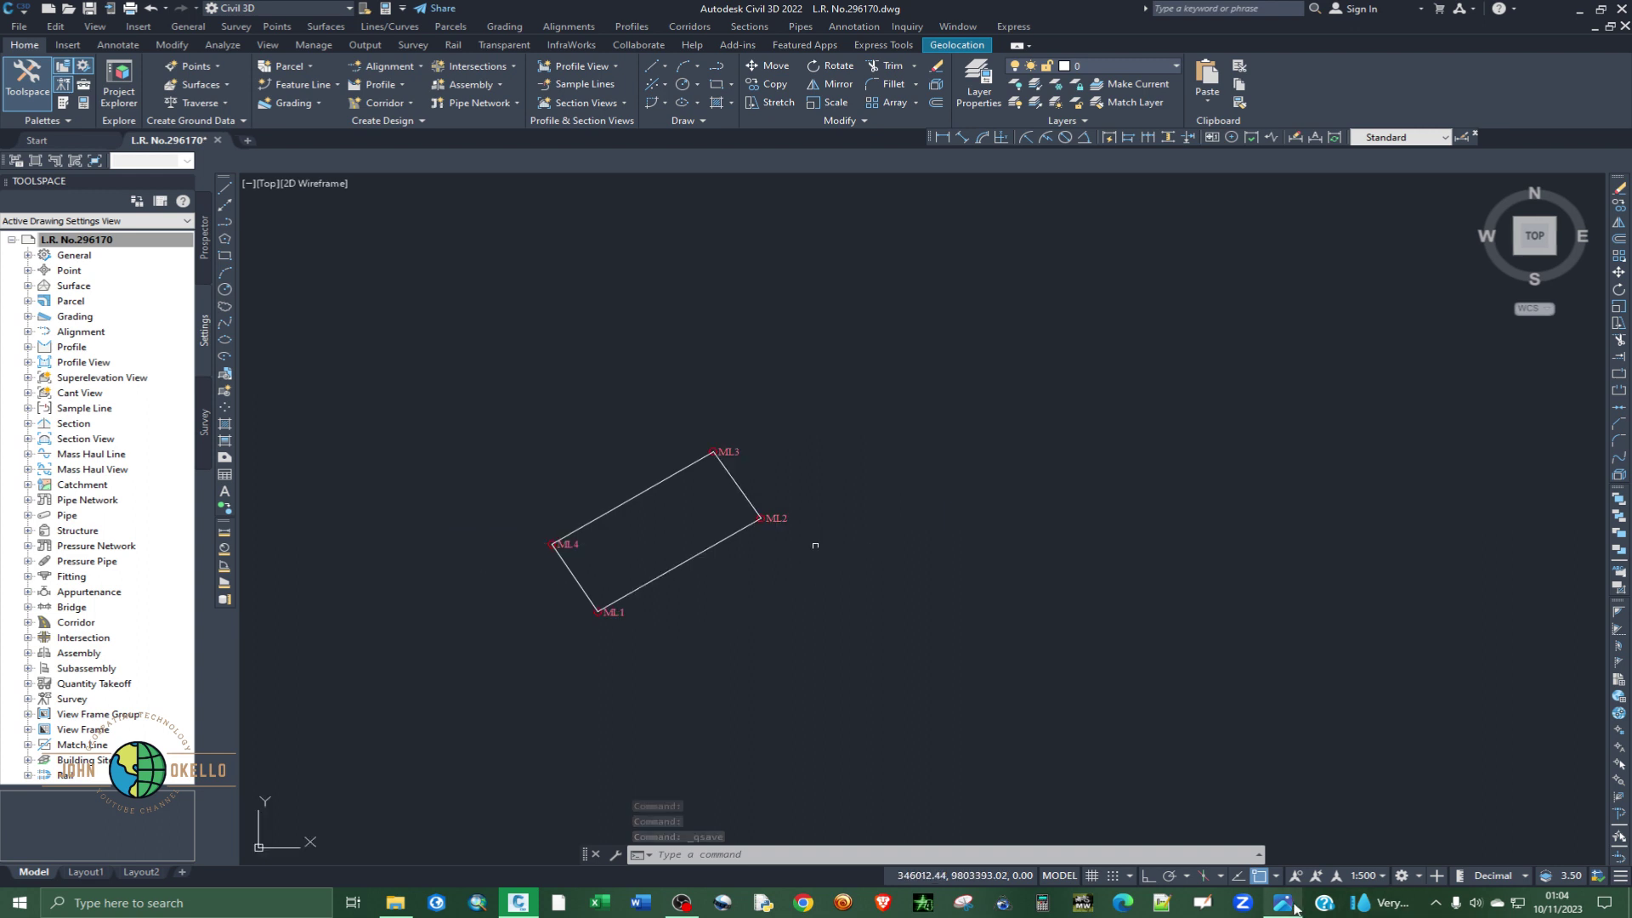
pyautogui.moveTo(1295, 909)
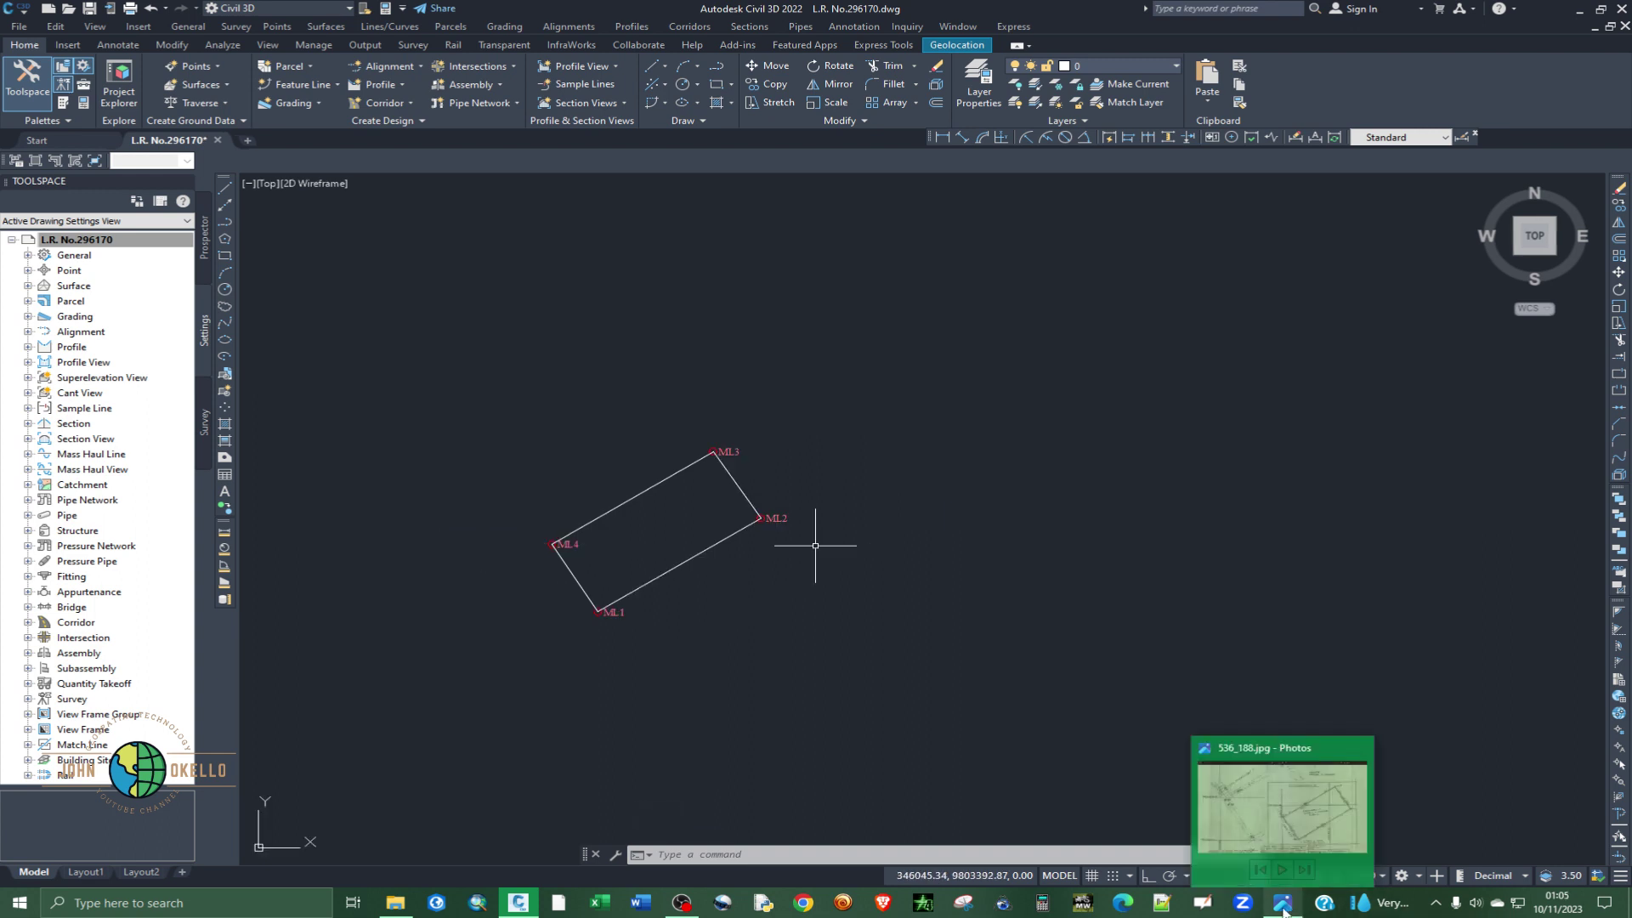
pyautogui.click(1284, 909)
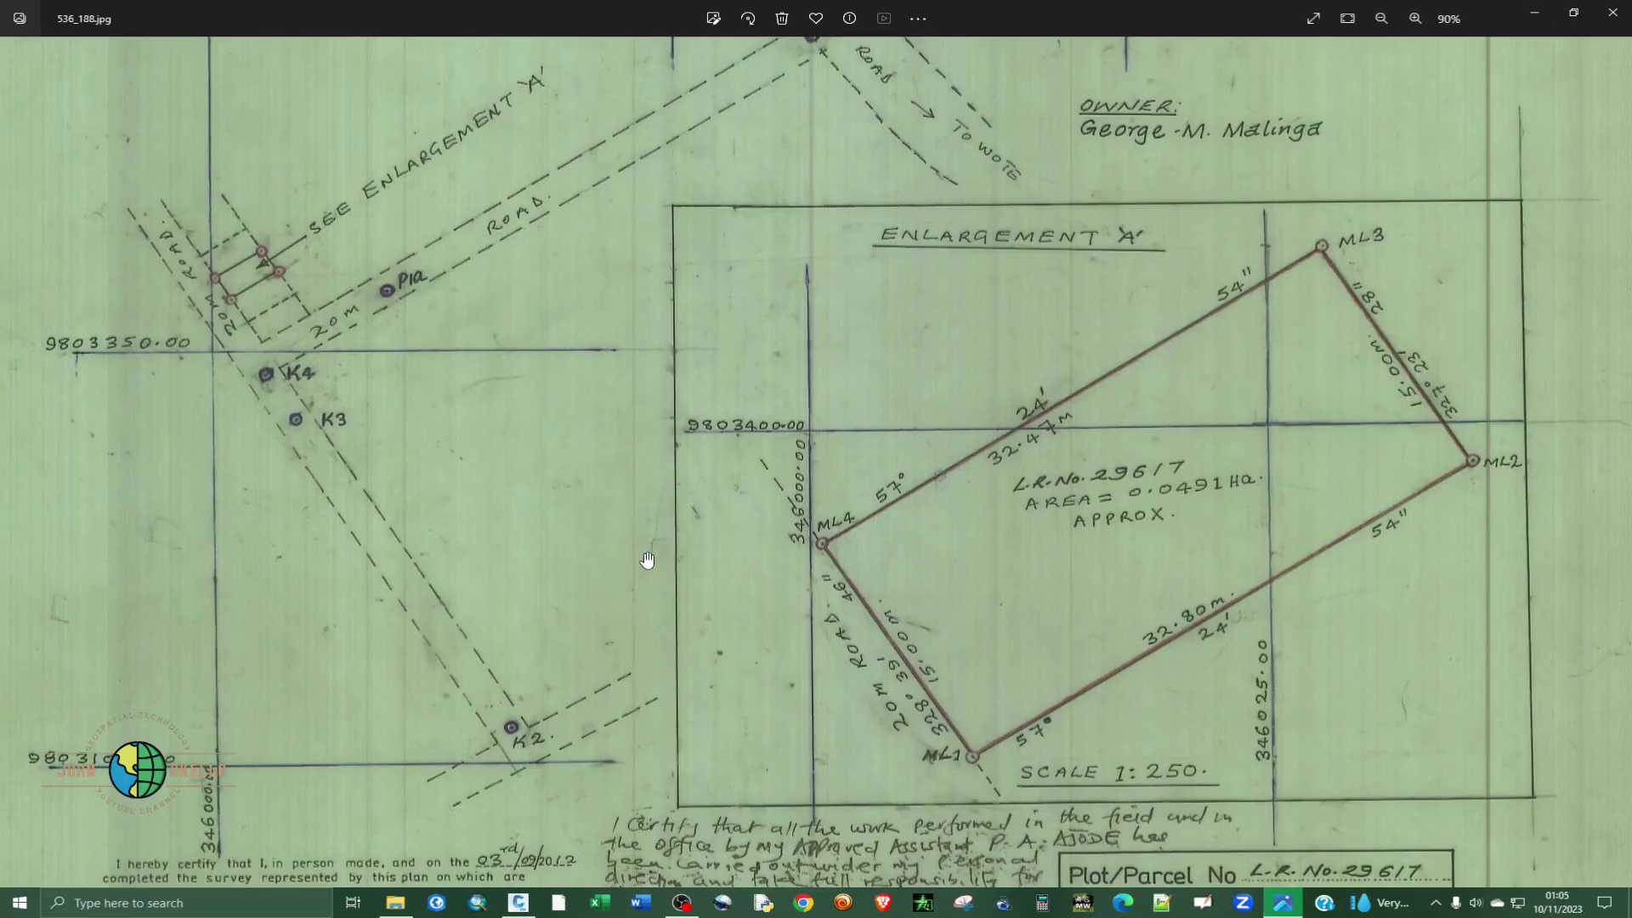
# - Zoom around Enlargement 'A' and the 1:250 scale note, then minimise Photos
pyautogui.scroll(-2, 1016, 684)
pyautogui.scroll(2, 1298, 806)
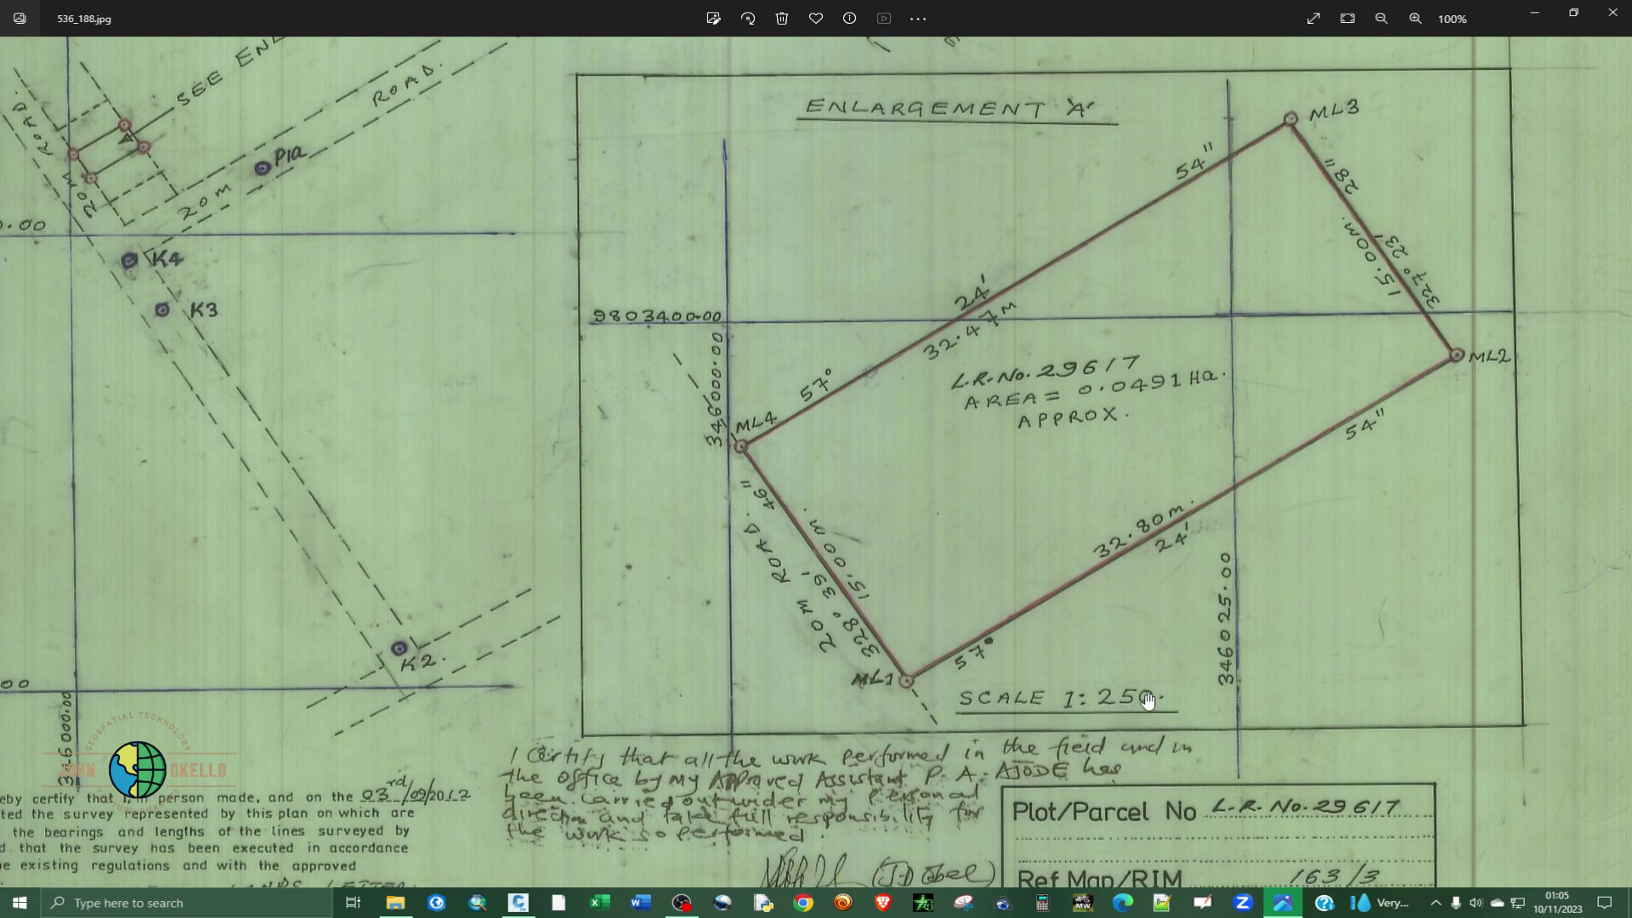
pyautogui.scroll(-1, 1001, 595)
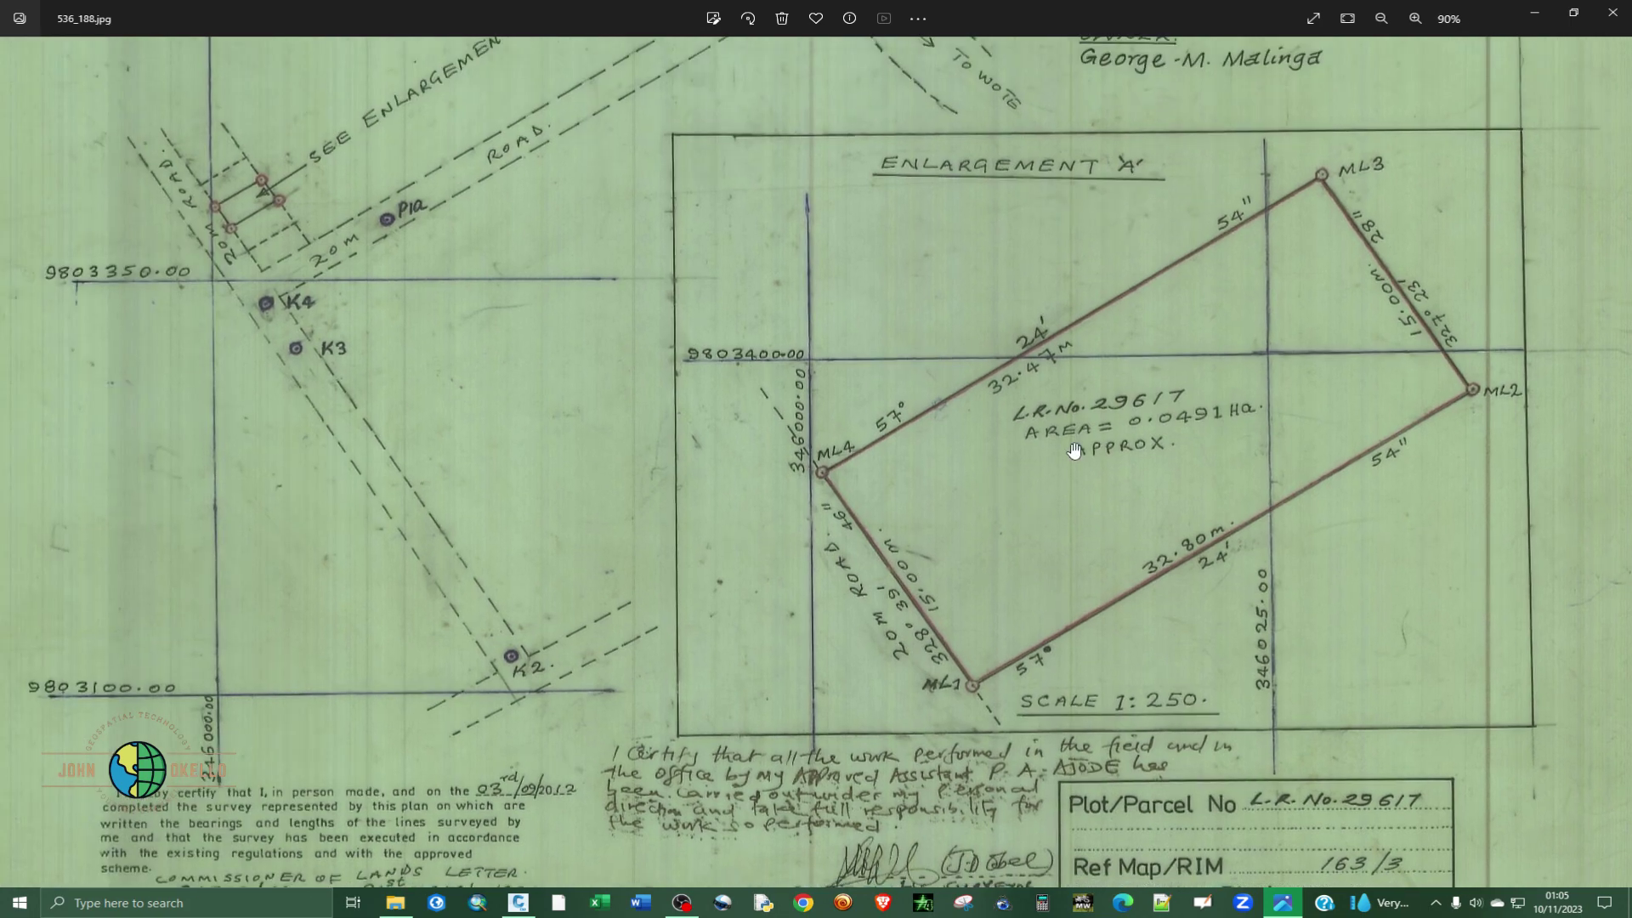
pyautogui.scroll(-4, 608, 508)
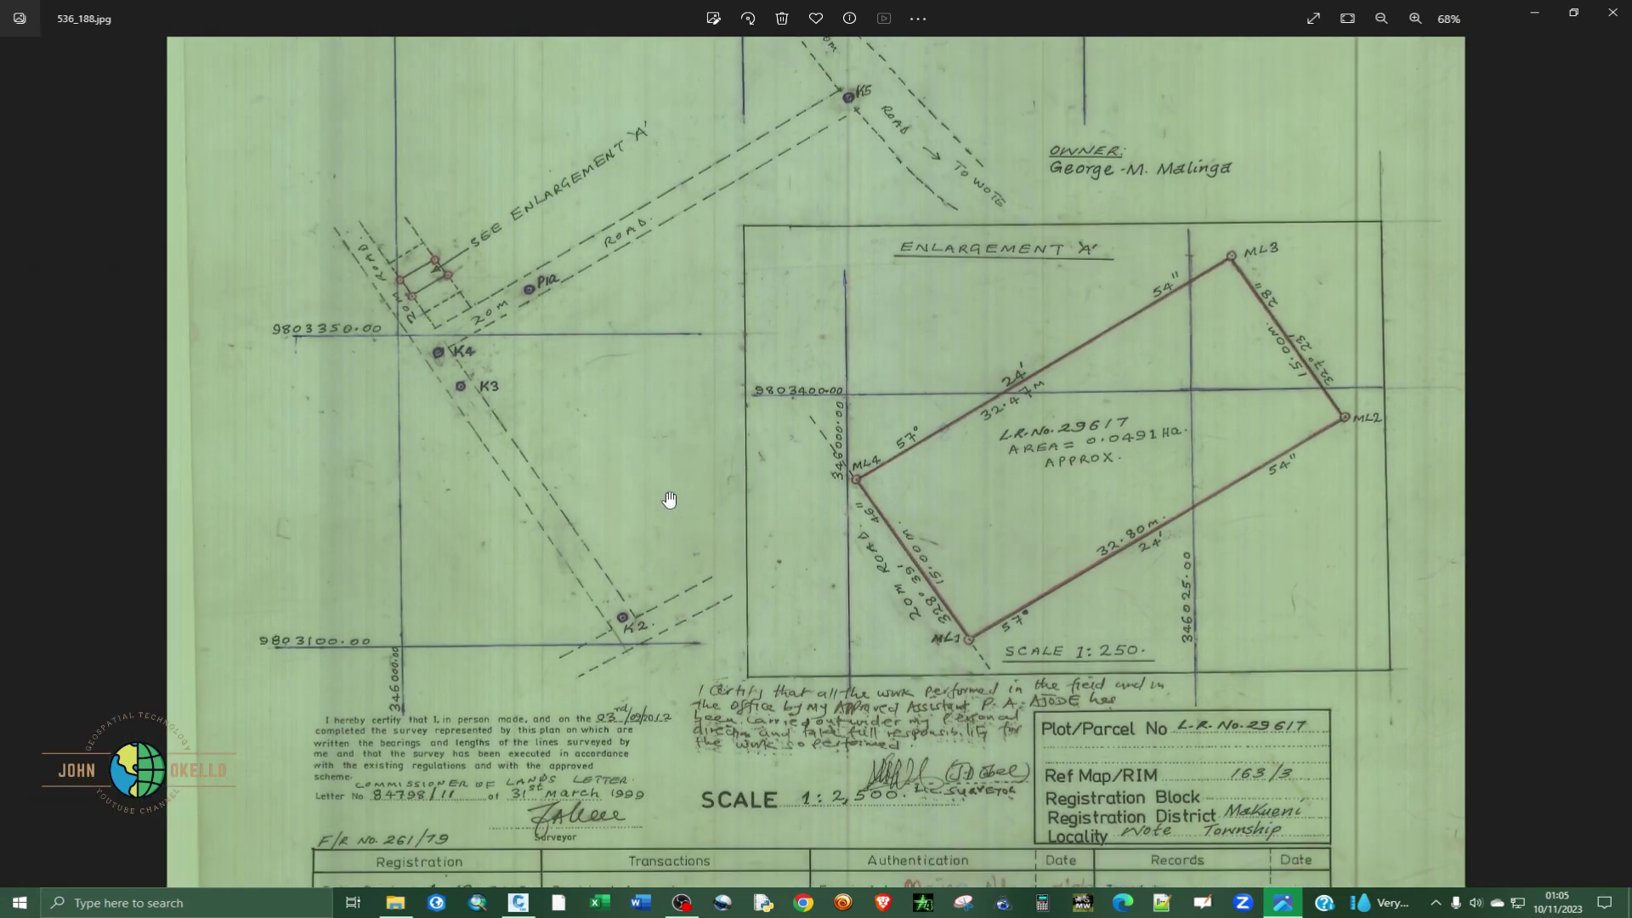
pyautogui.scroll(5, 824, 763)
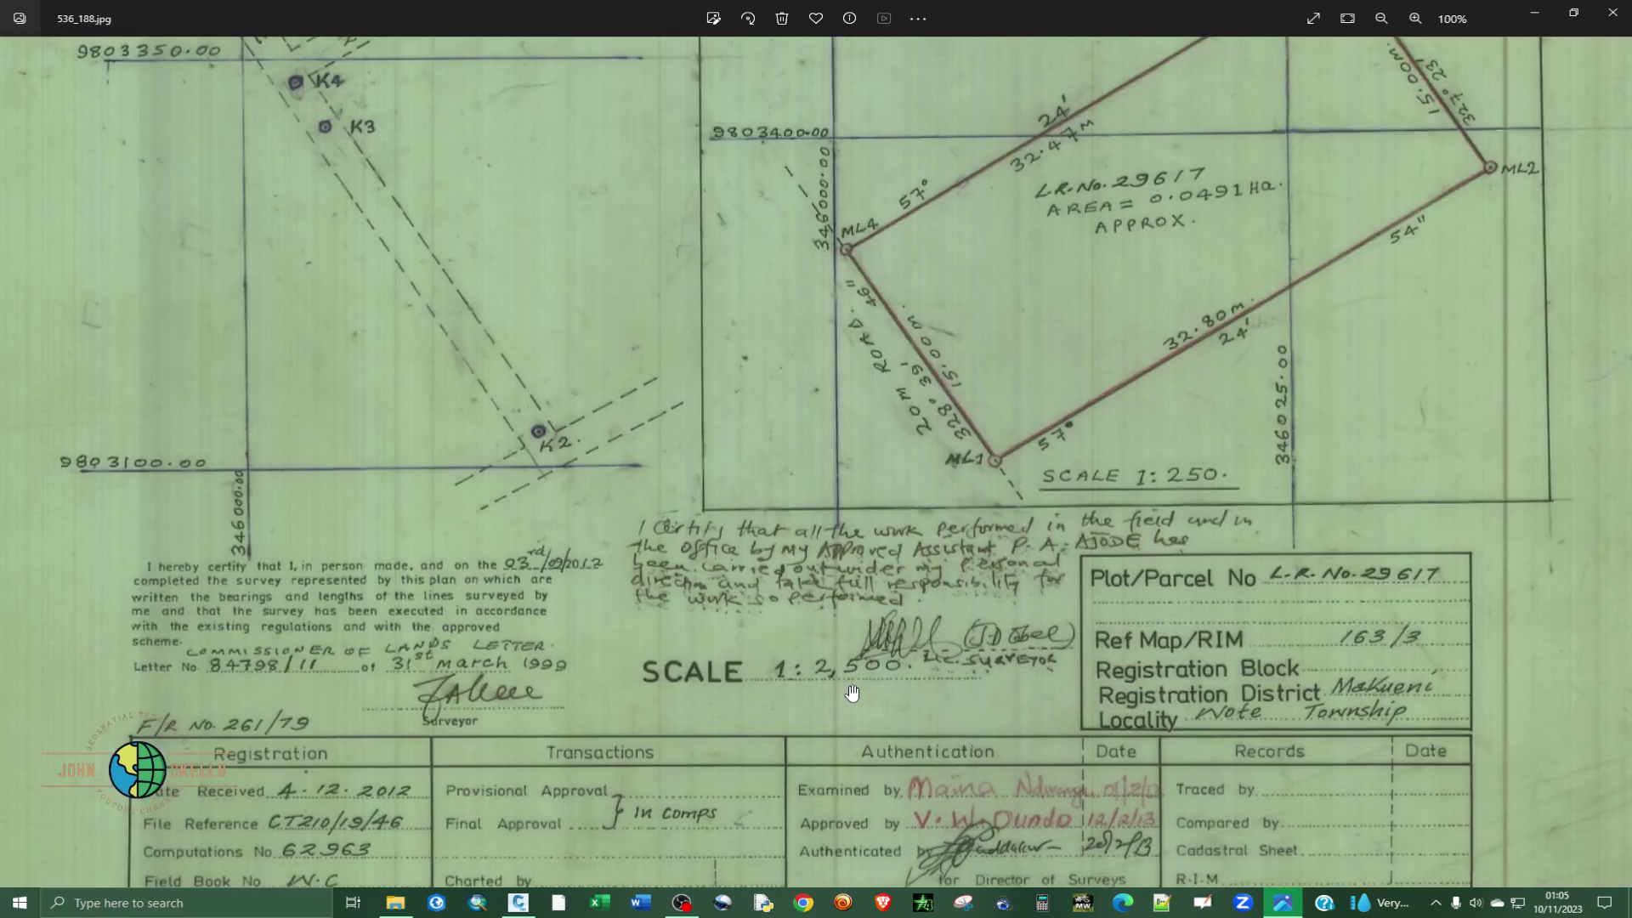
pyautogui.scroll(-4, 653, 752)
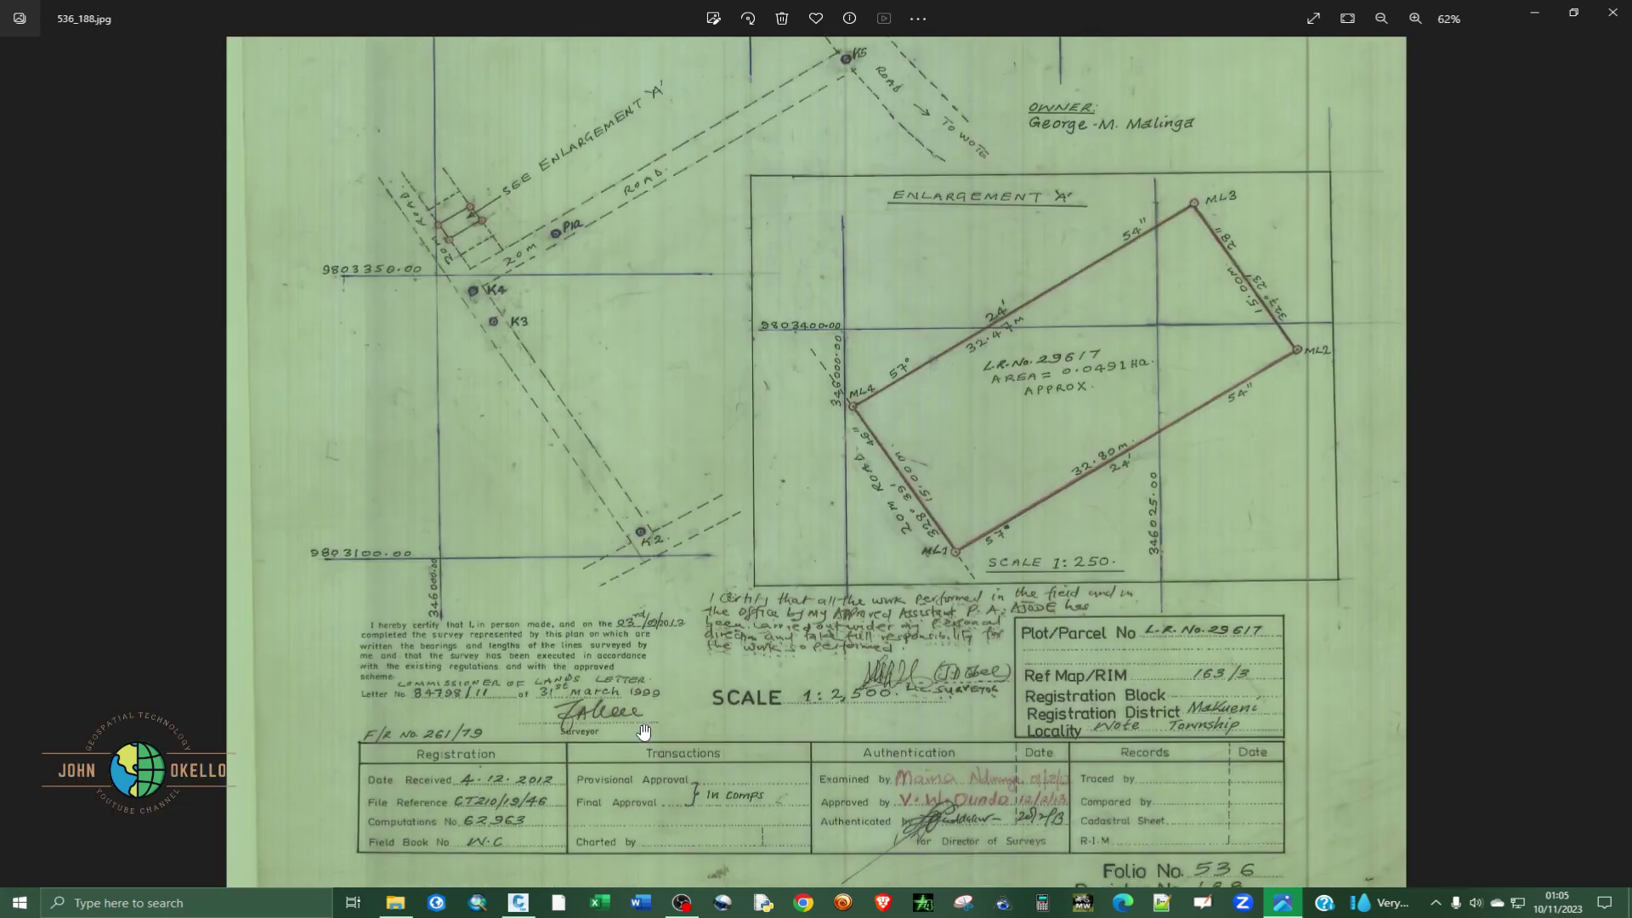
pyautogui.scroll(-2, 648, 653)
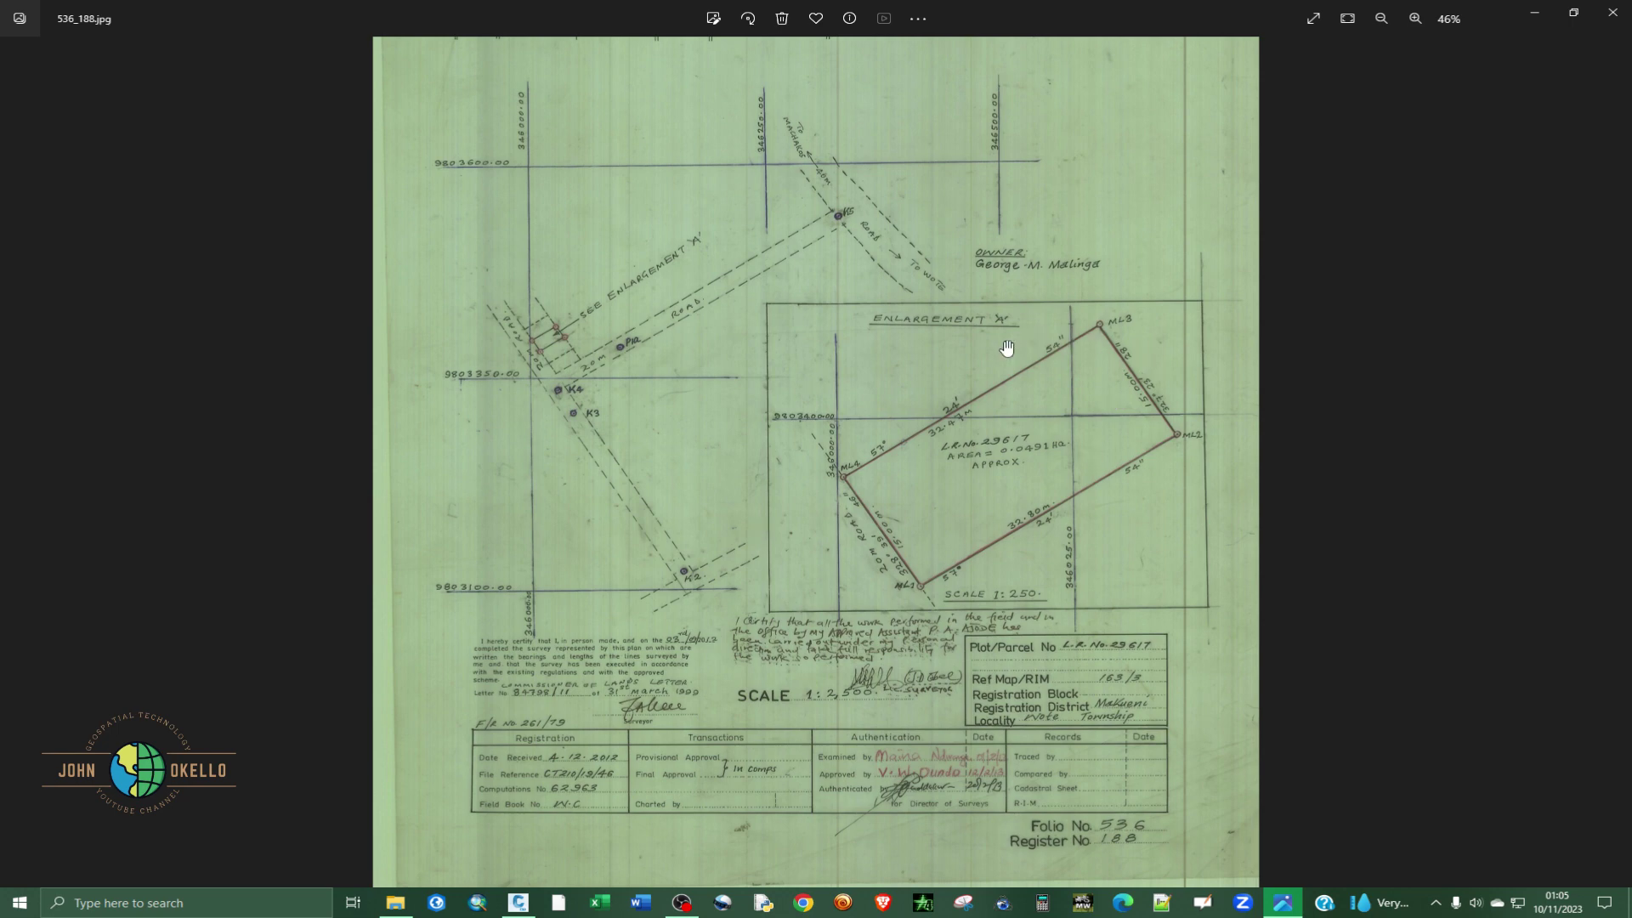
pyautogui.scroll(4, 1141, 370)
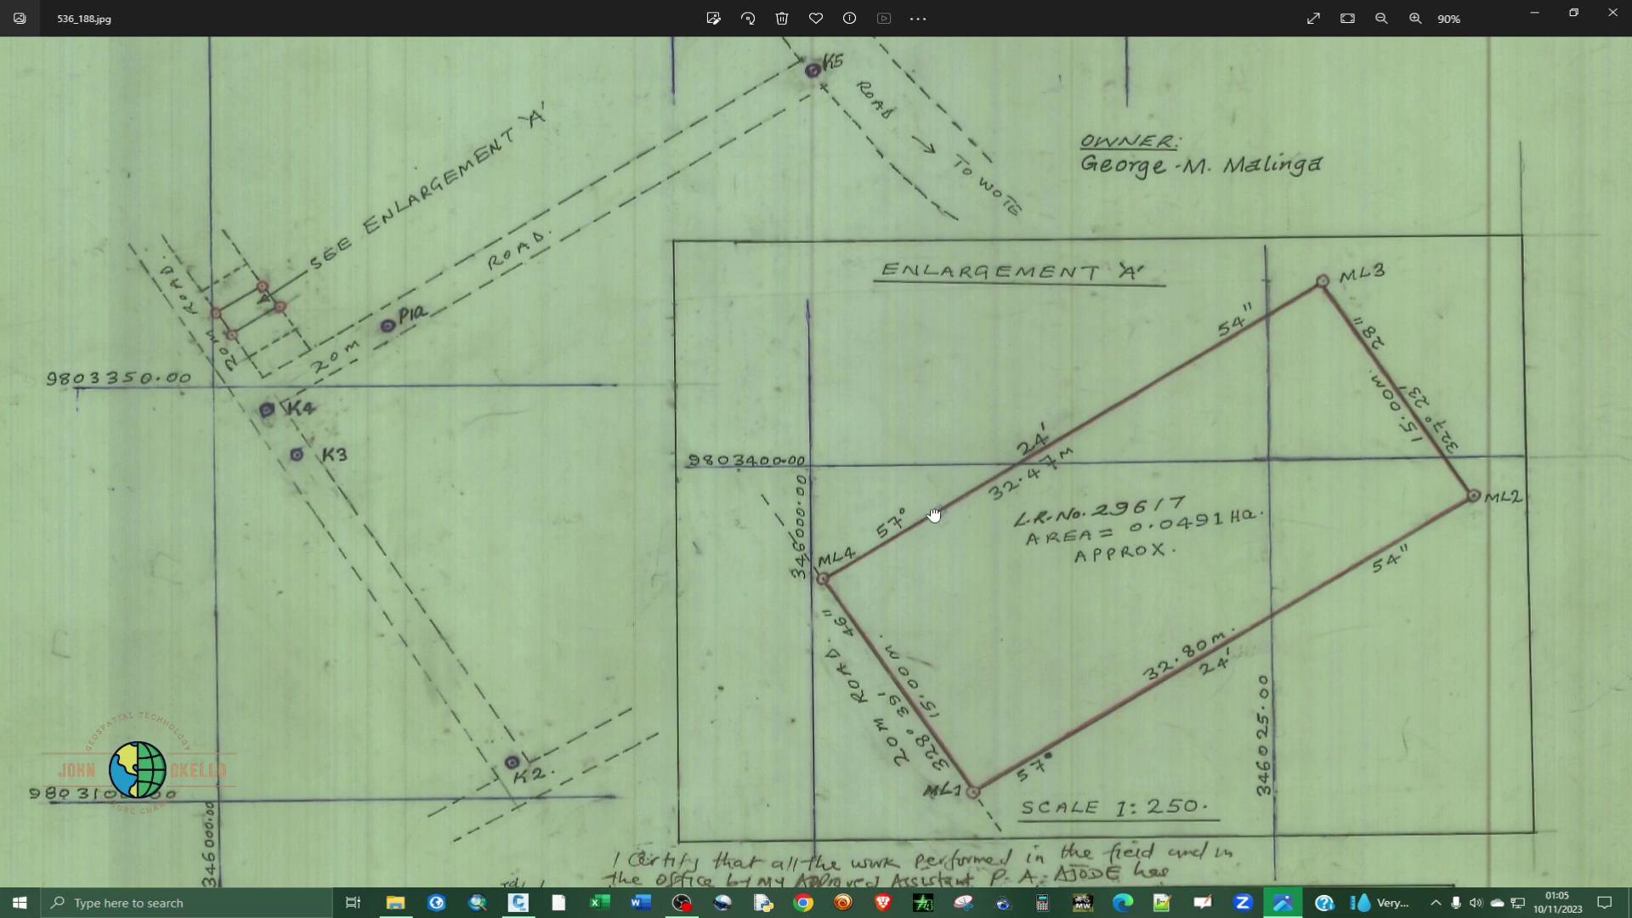
pyautogui.scroll(-1, 787, 510)
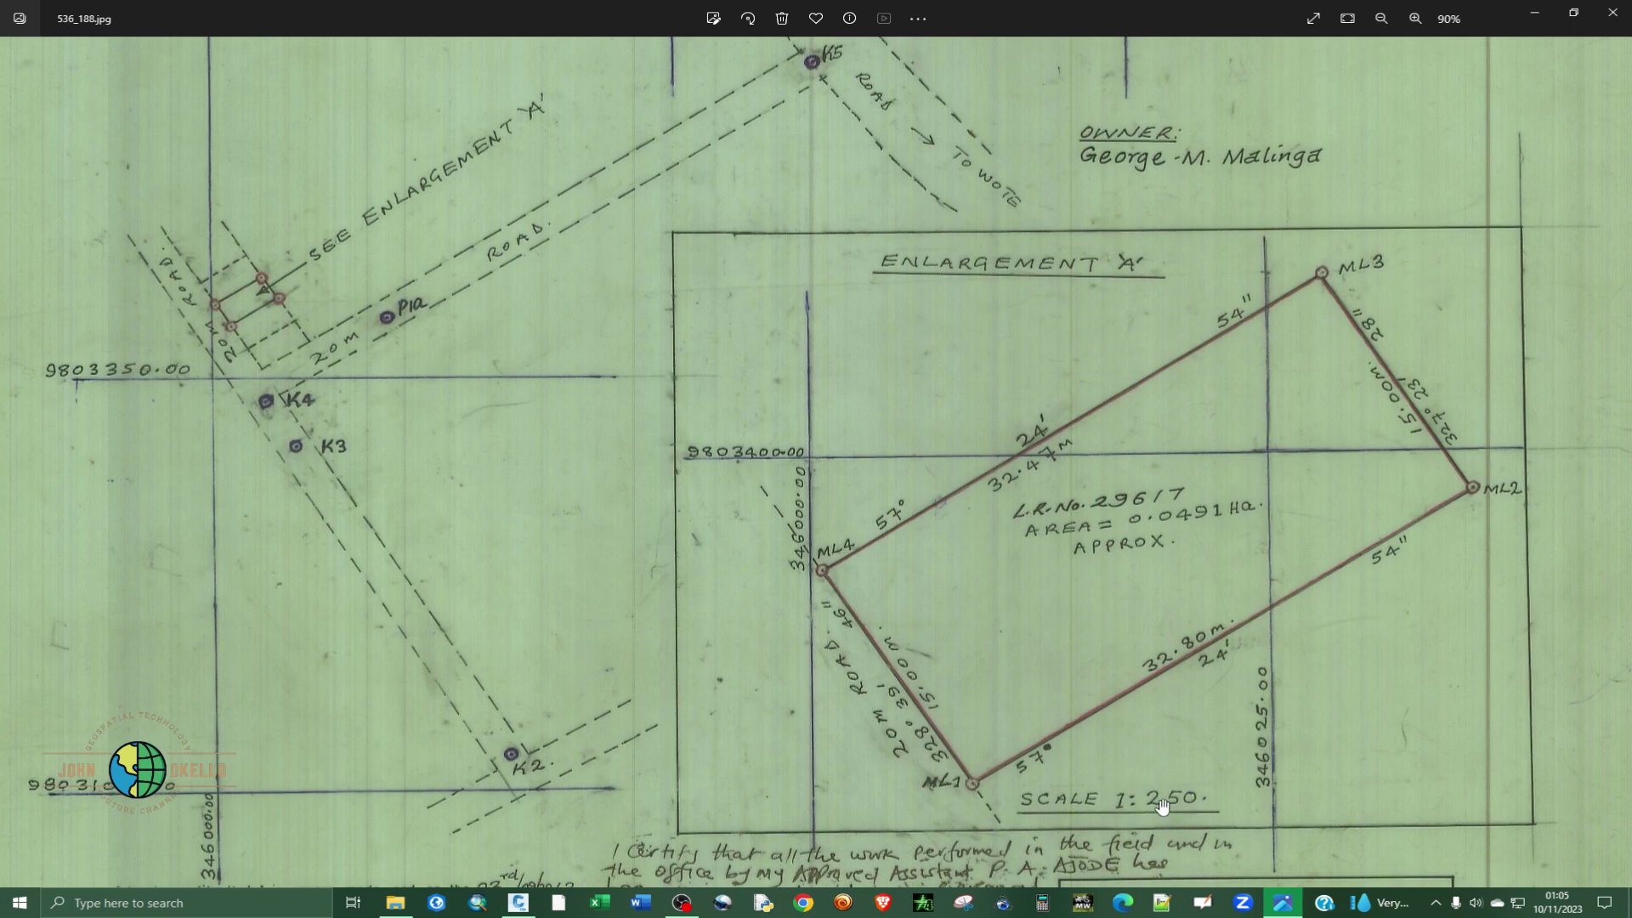
pyautogui.click(1535, 12)
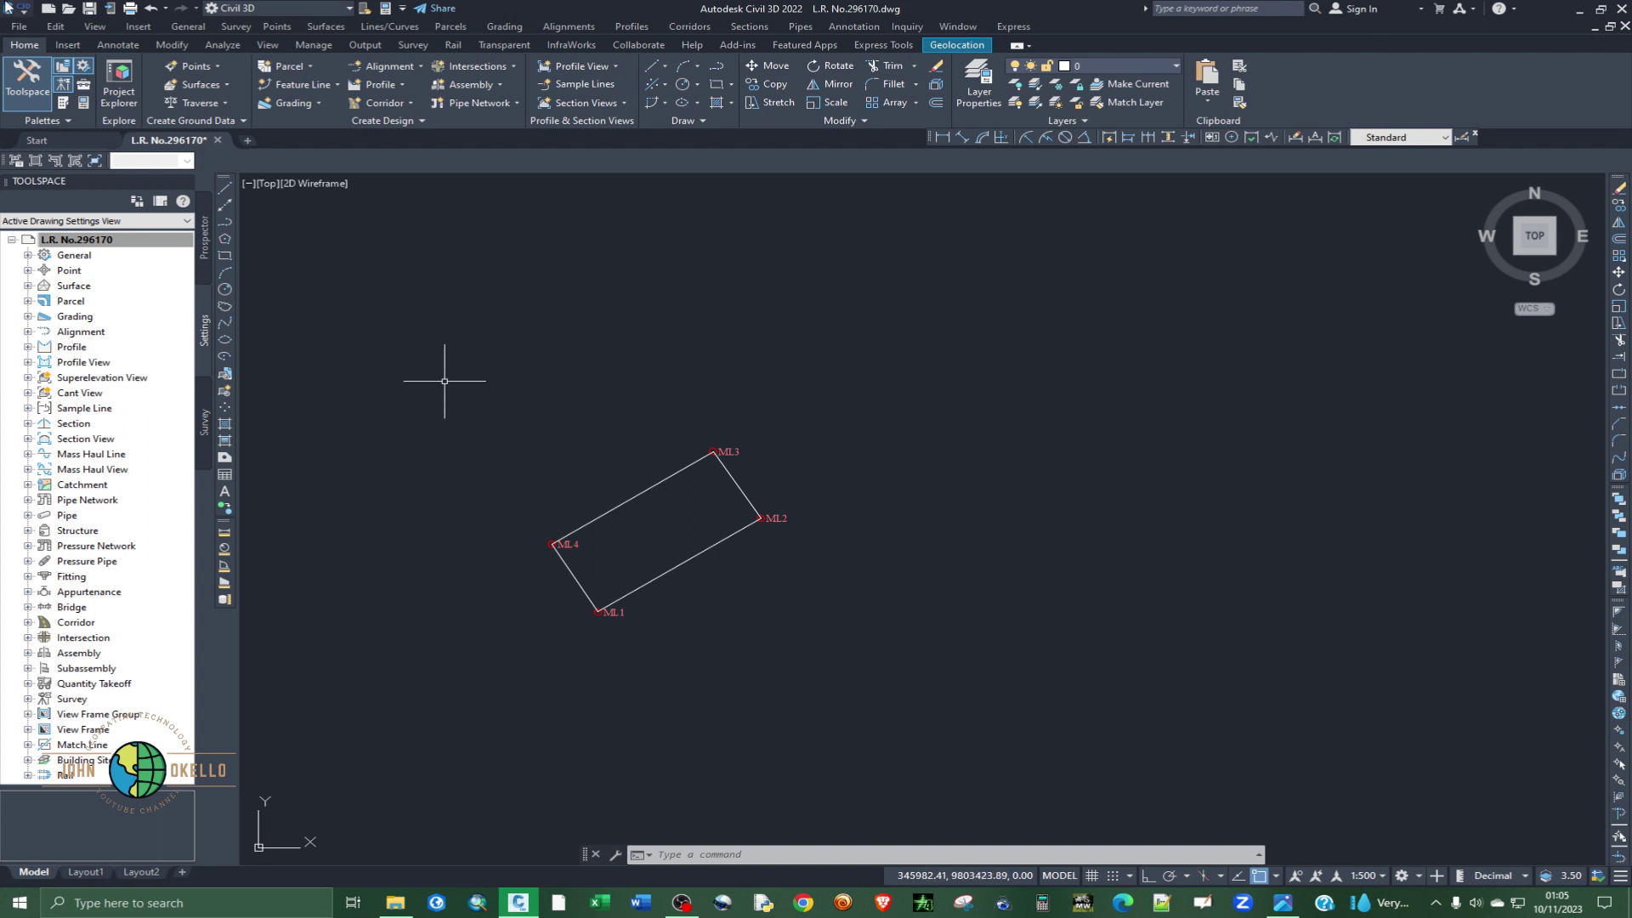
# - Select 536_188.jpg as a raster image reference to open its Attach Image settings
pyautogui.click(134, 28)
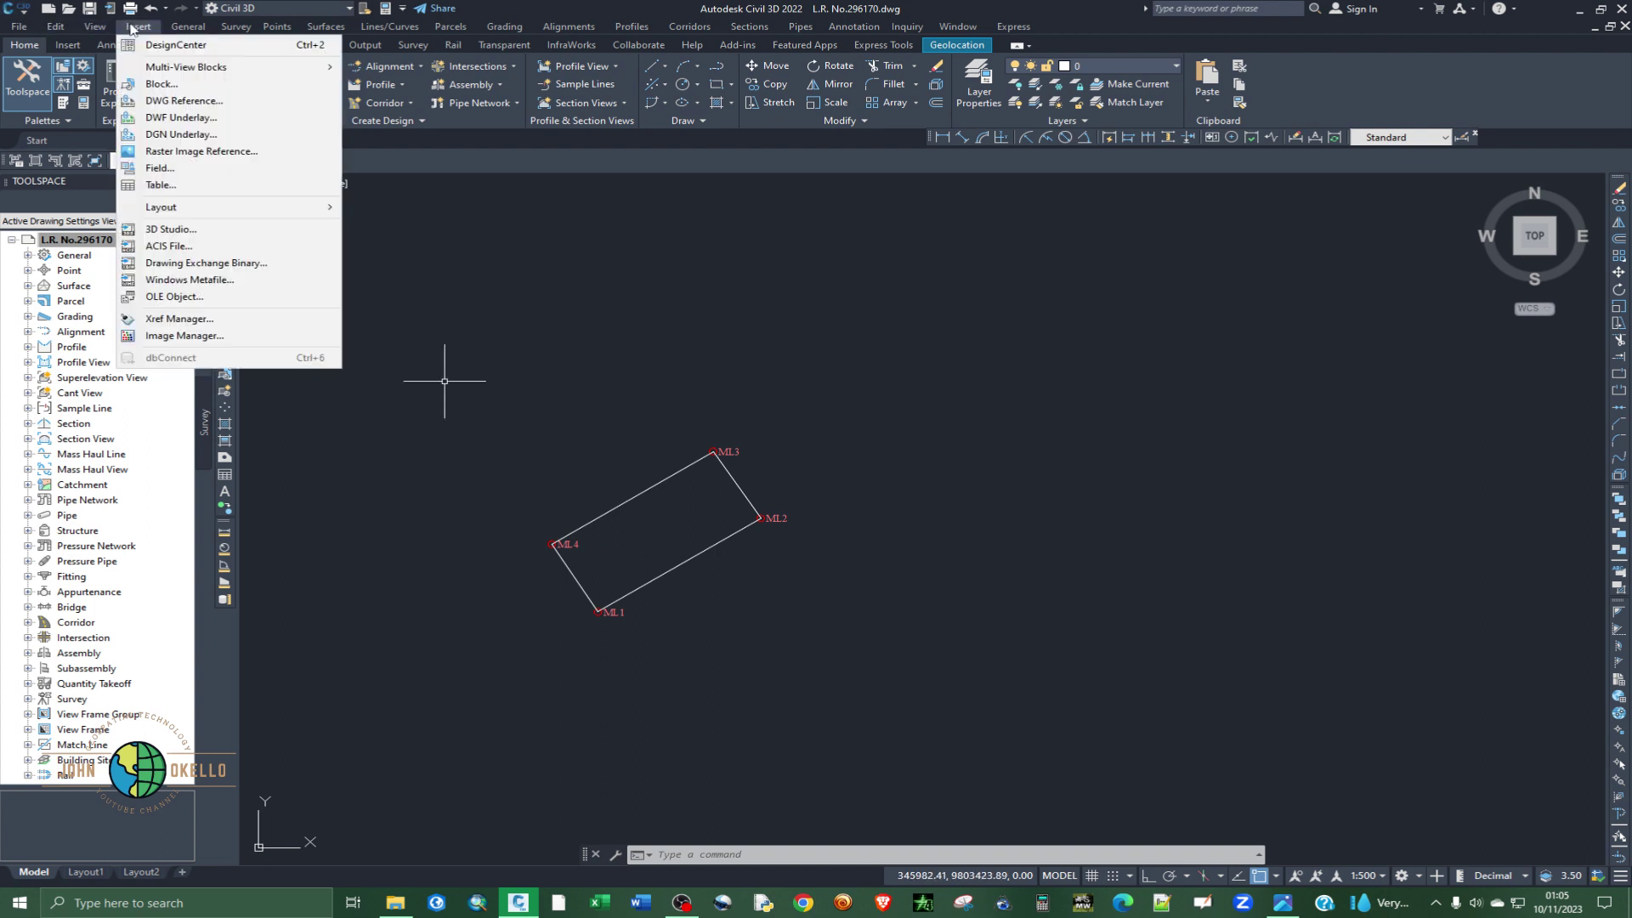
pyautogui.click(176, 151)
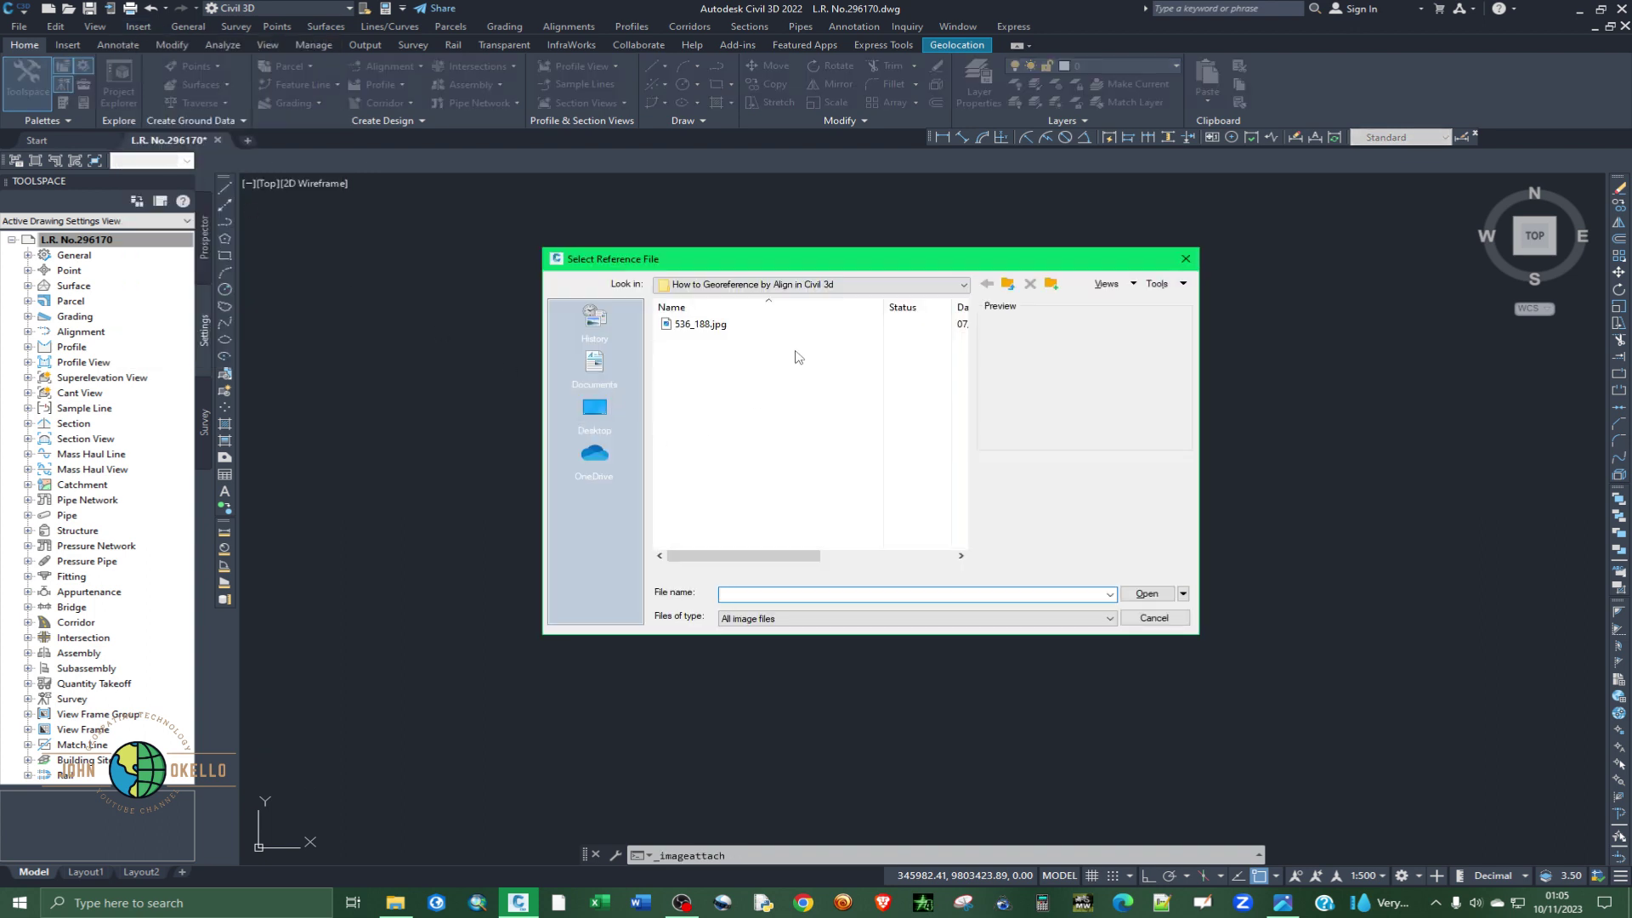
pyautogui.click(705, 327)
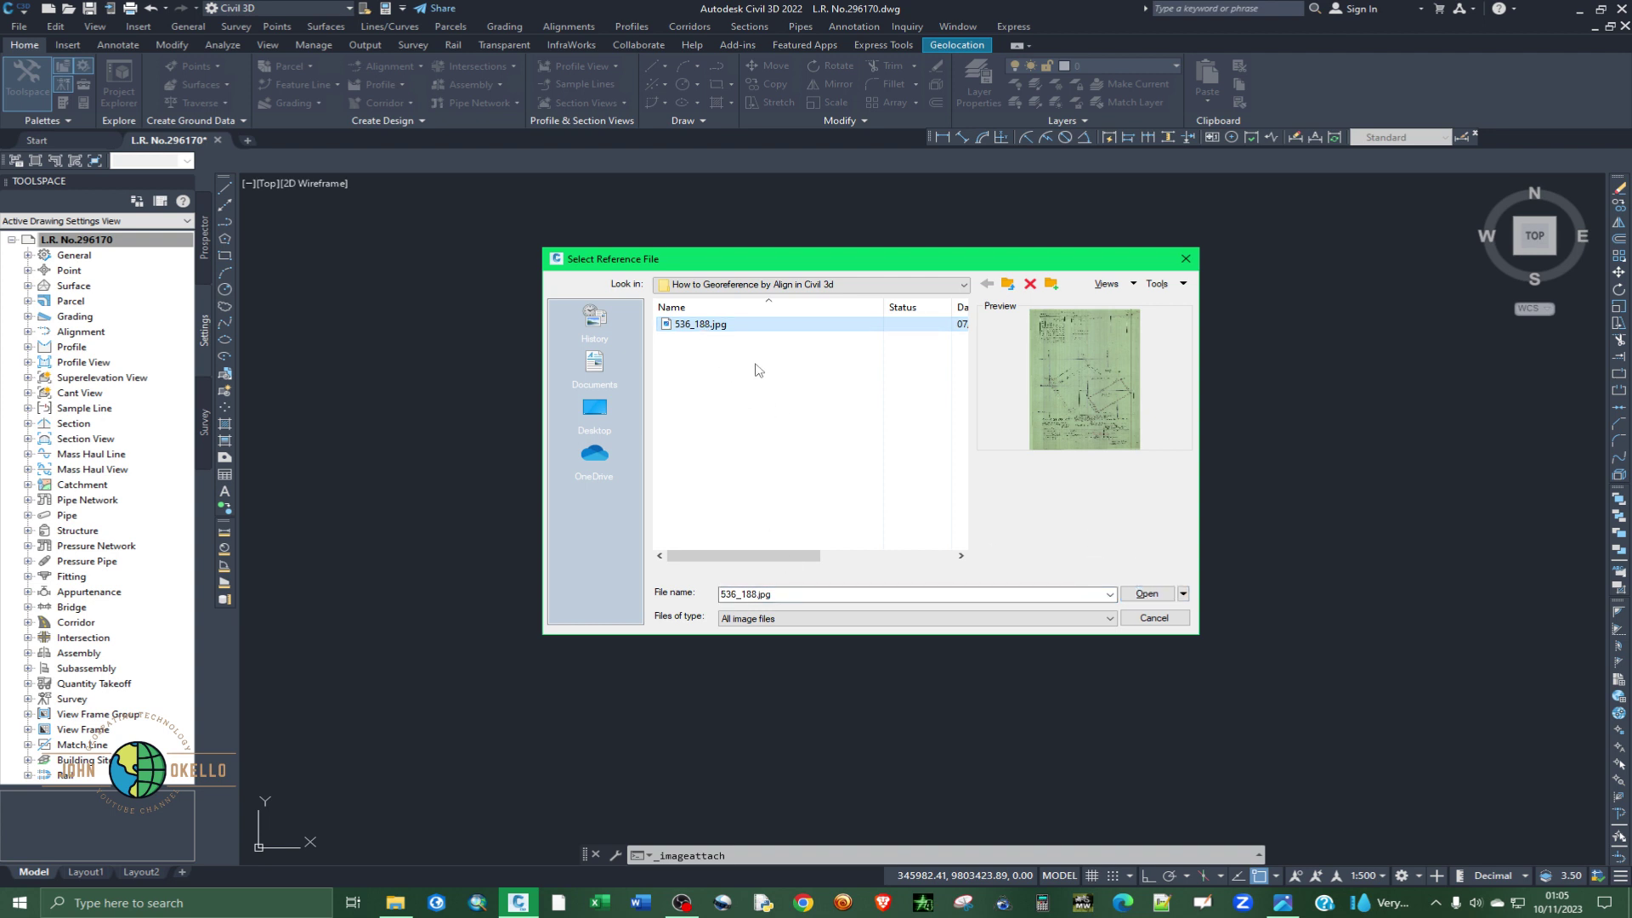
pyautogui.click(1145, 594)
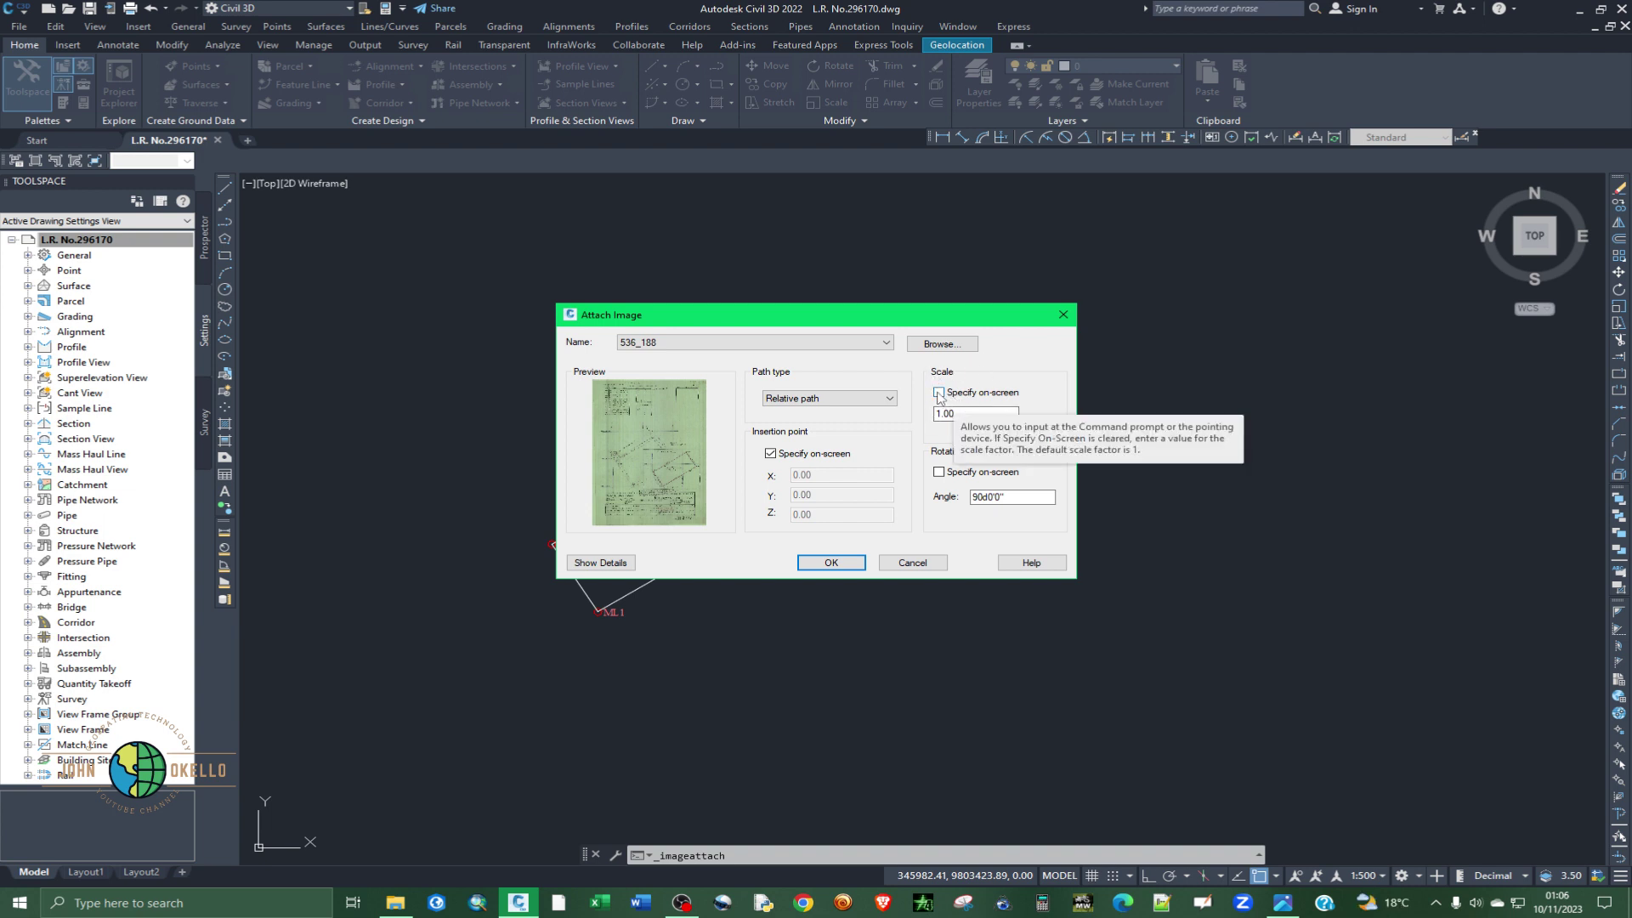
# - Set the image scale to 250, checking the plan in Photos, and accept the attachment
pyautogui.press('Tab')
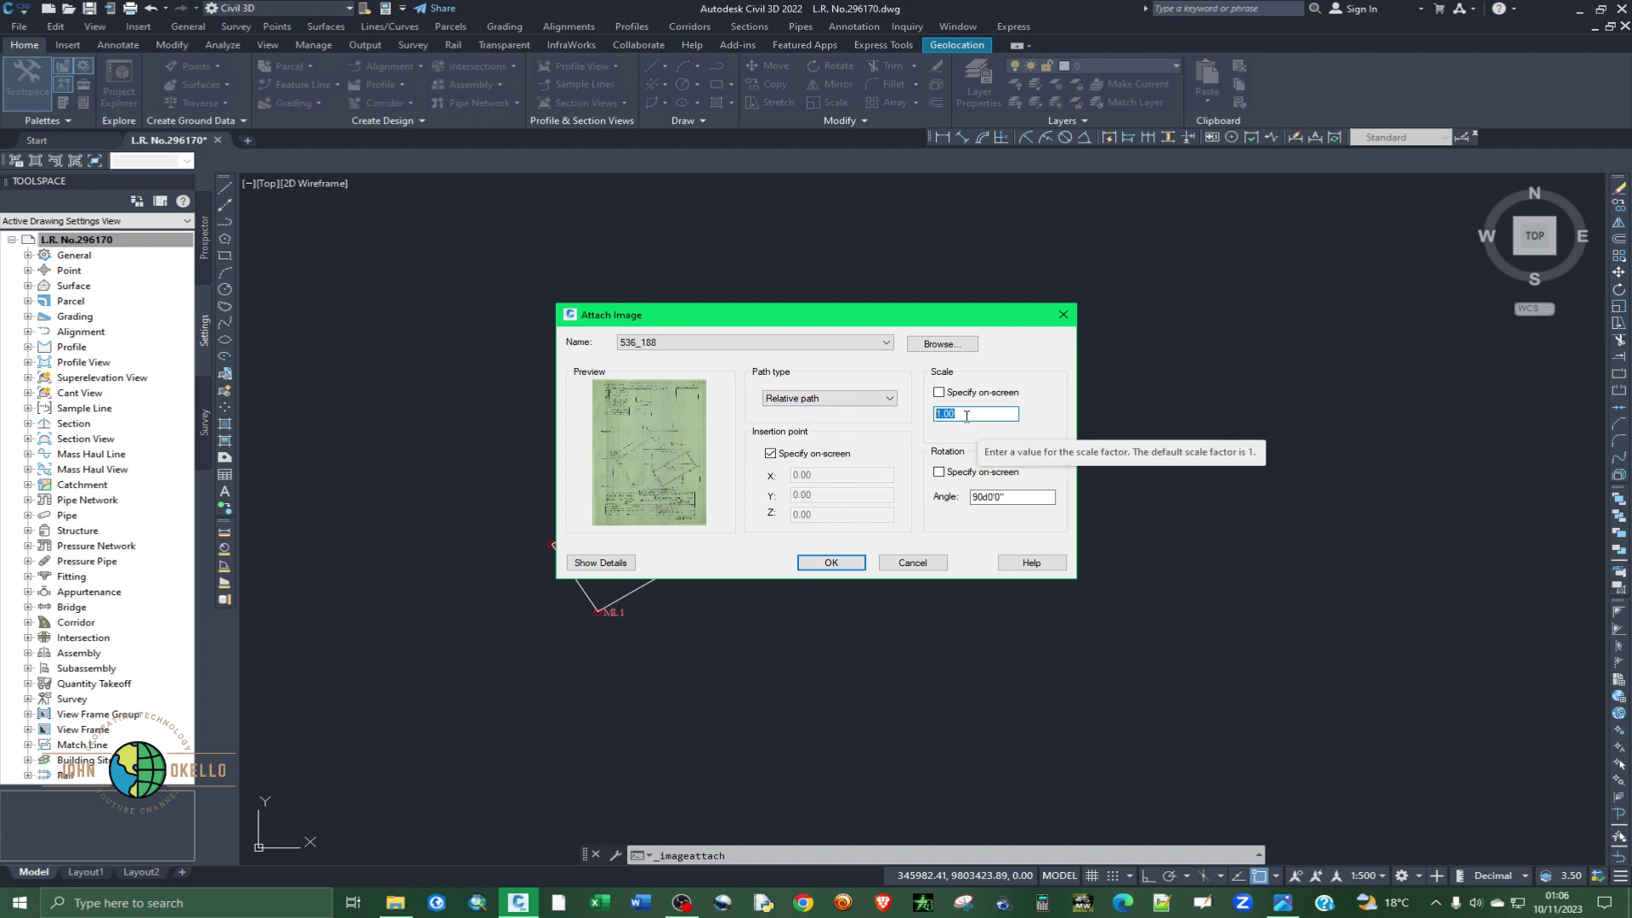
pyautogui.write('250')
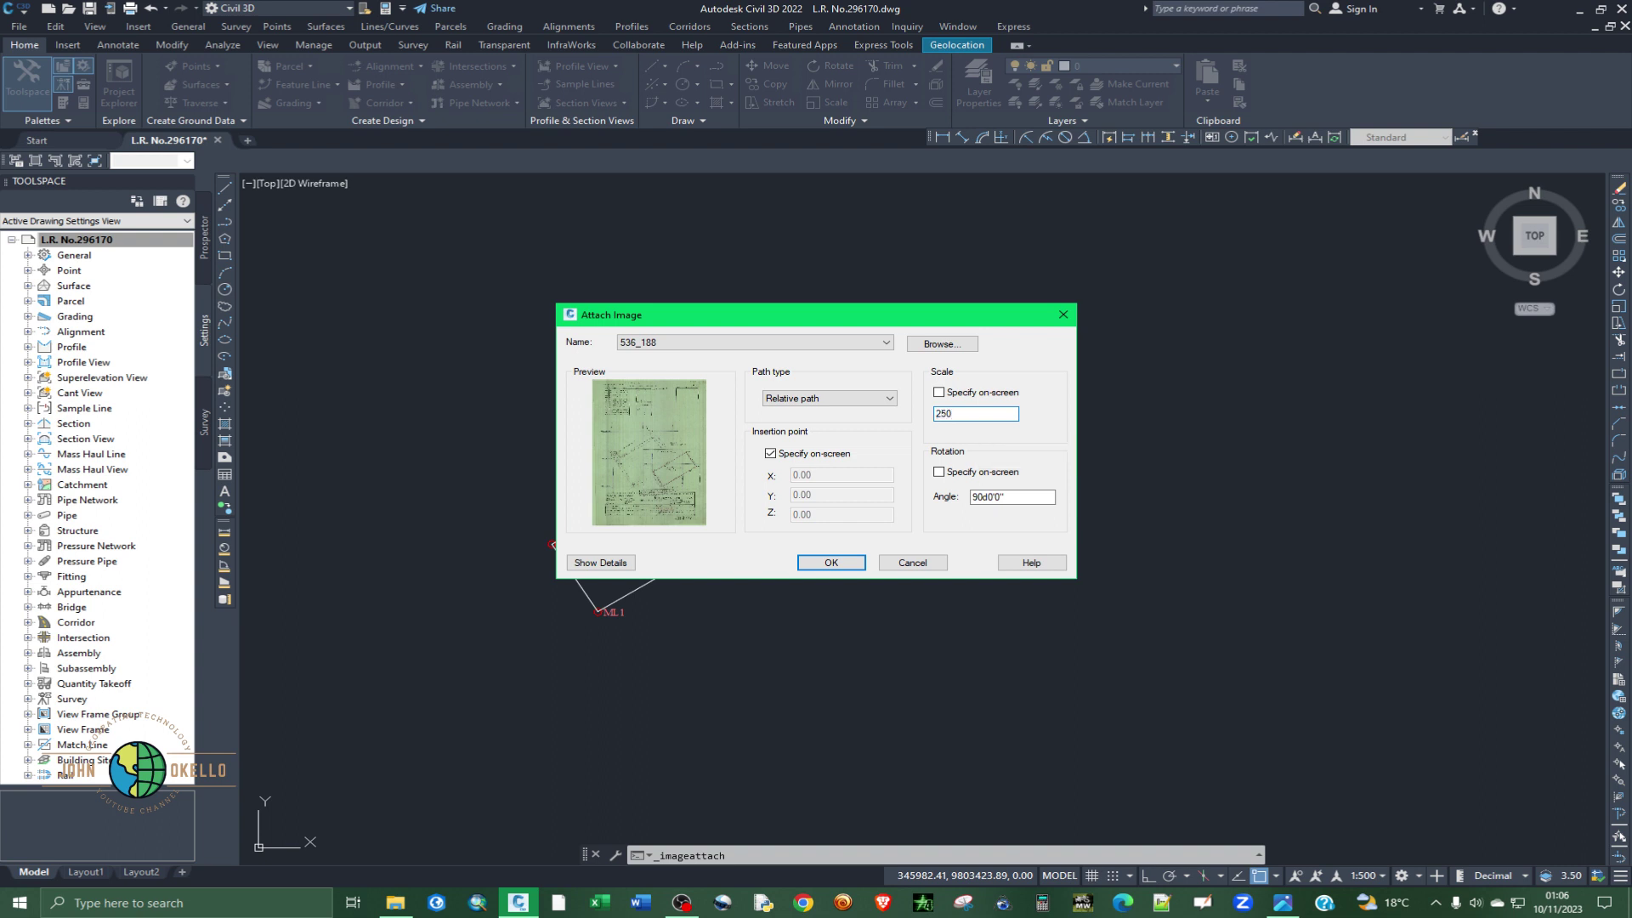
pyautogui.click(1284, 903)
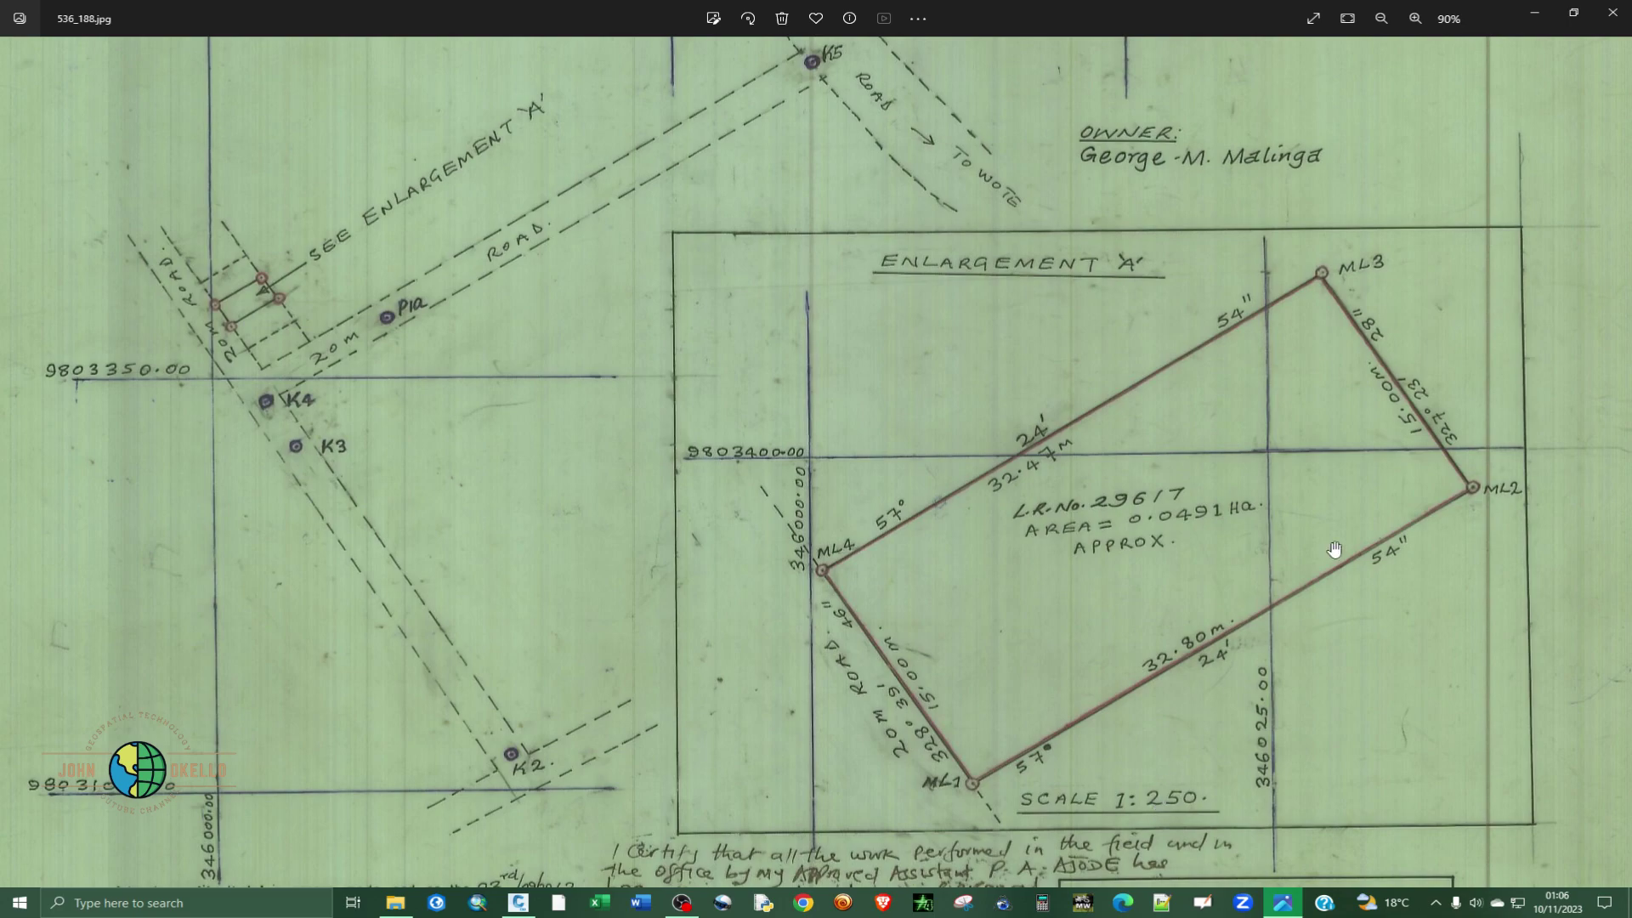
pyautogui.click(1535, 14)
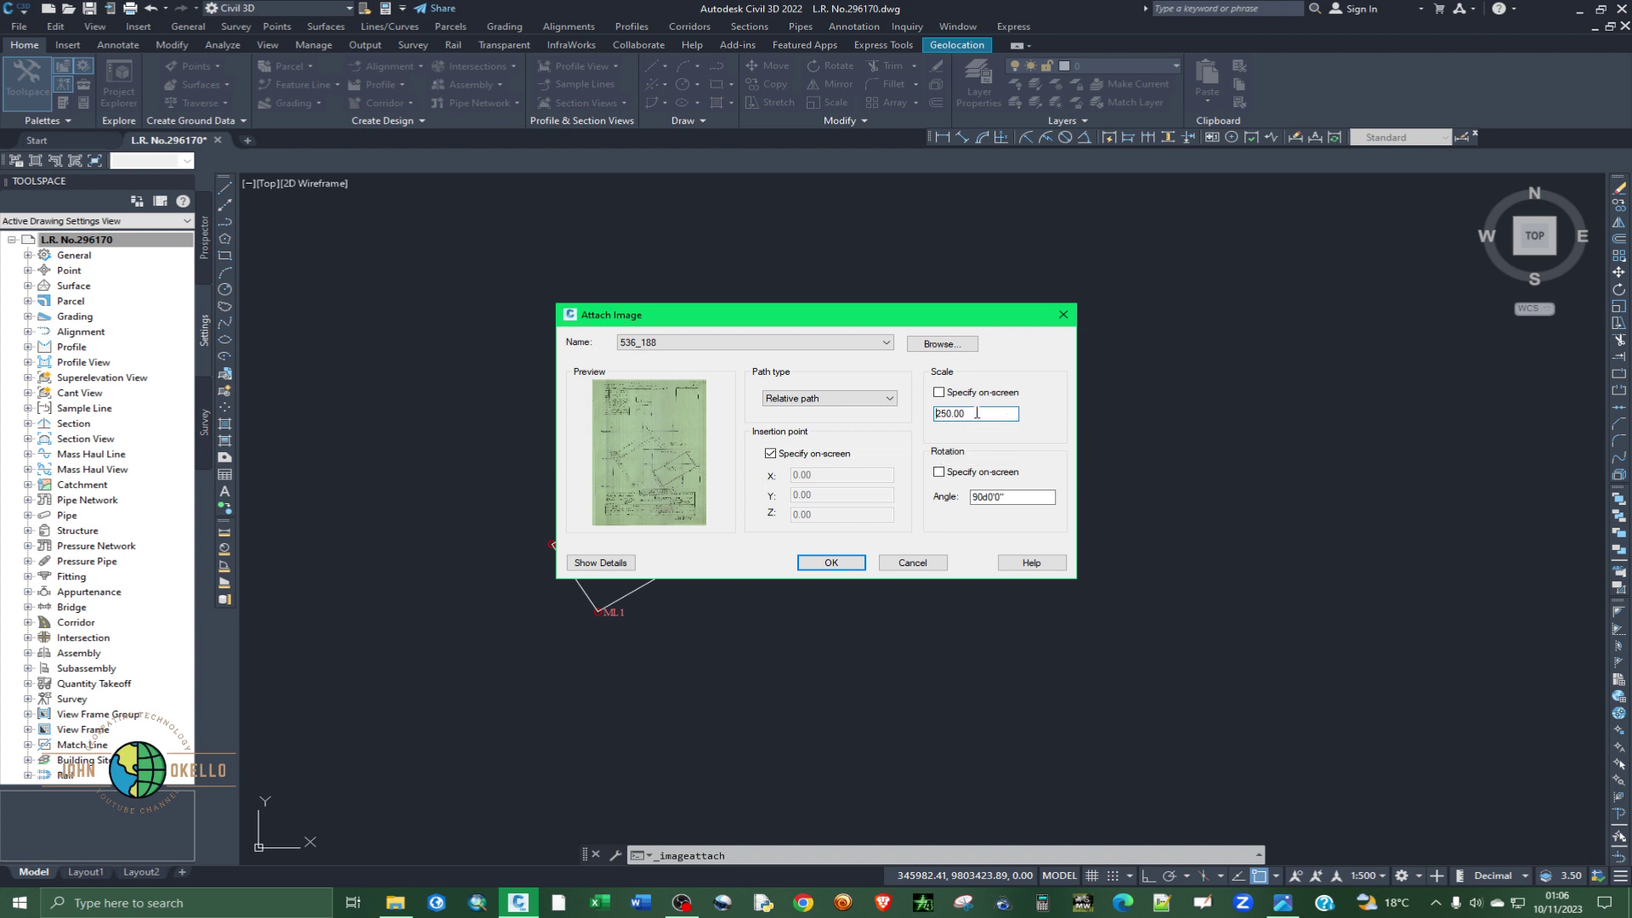
pyautogui.click(832, 561)
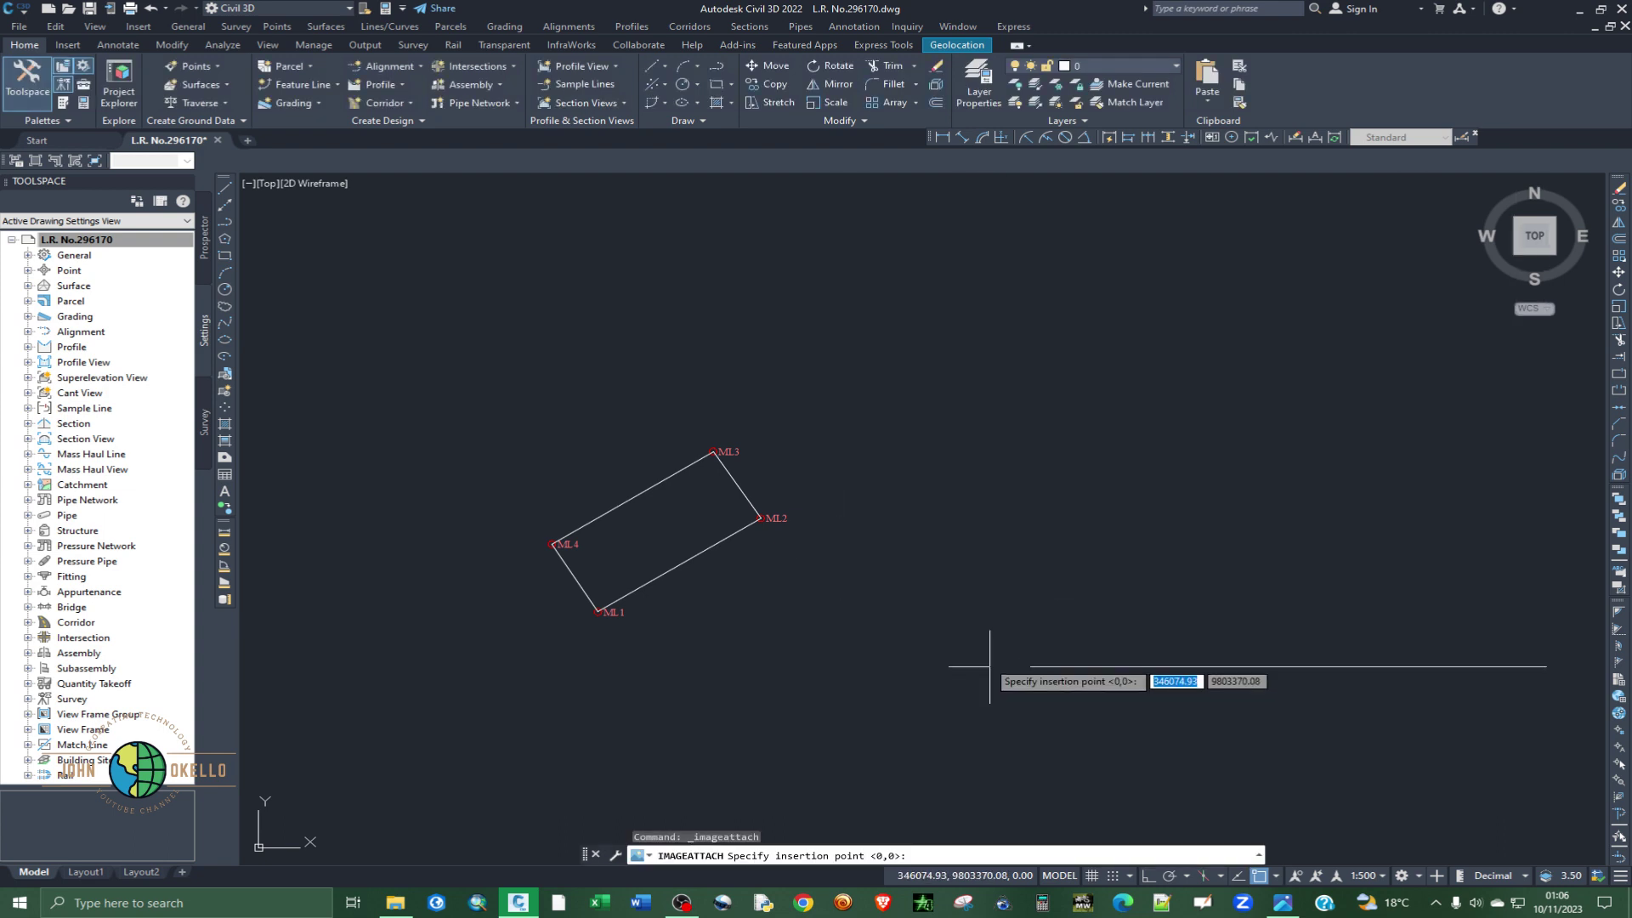
# - Place the scanned plan beside the boundary, window-select it and start ALIGN
pyautogui.click(1050, 782)
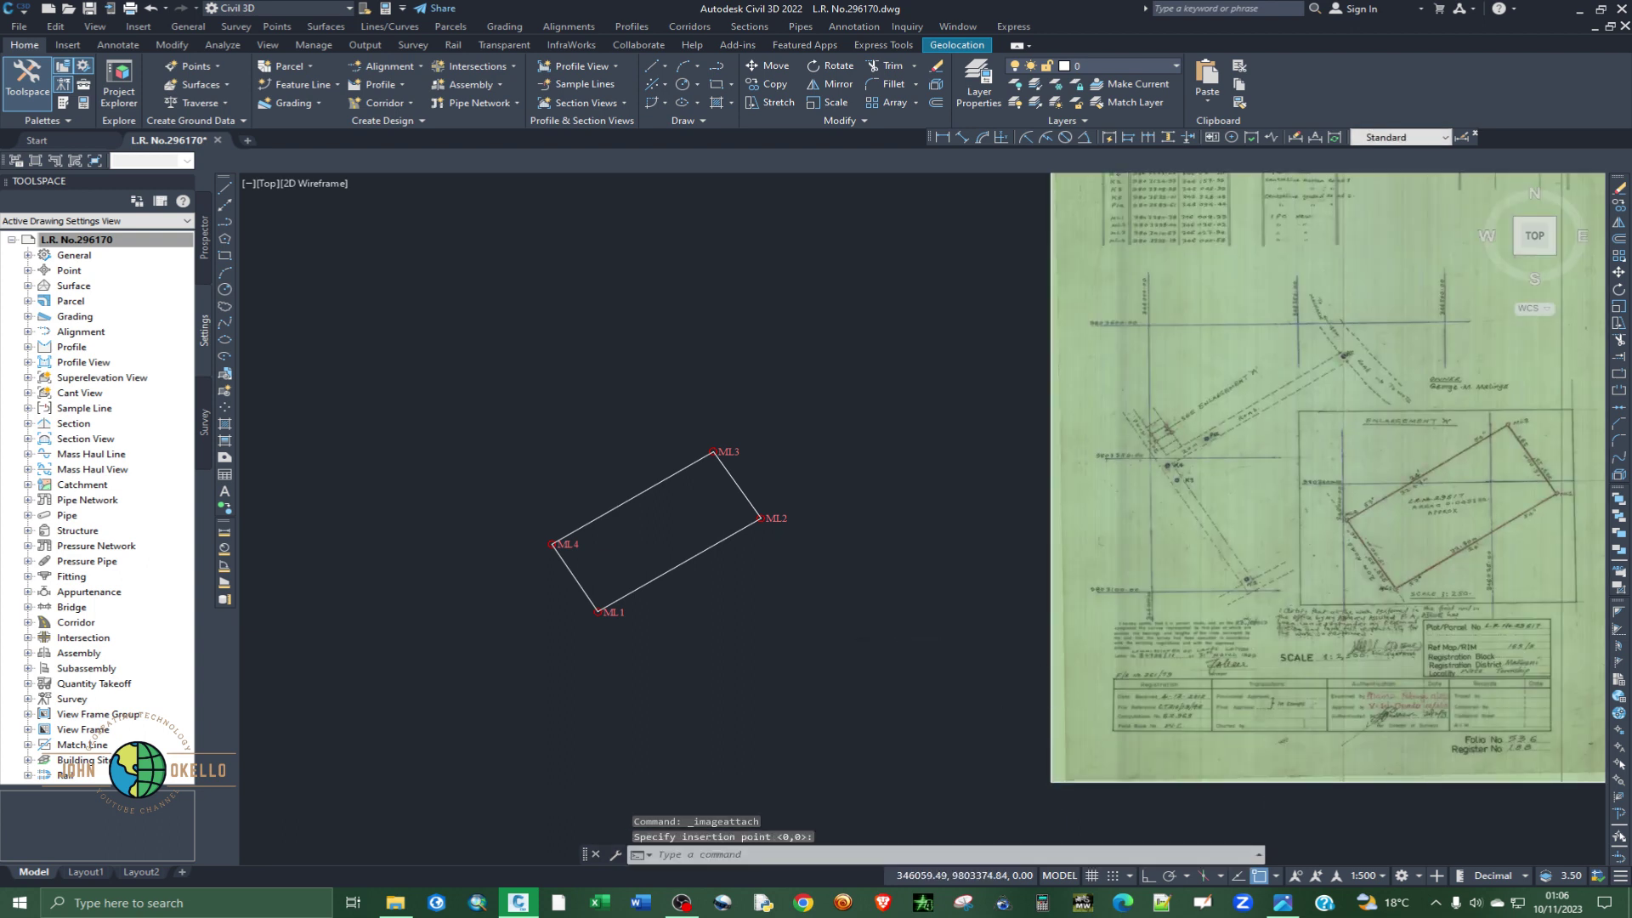
pyautogui.scroll(-2, 901, 643)
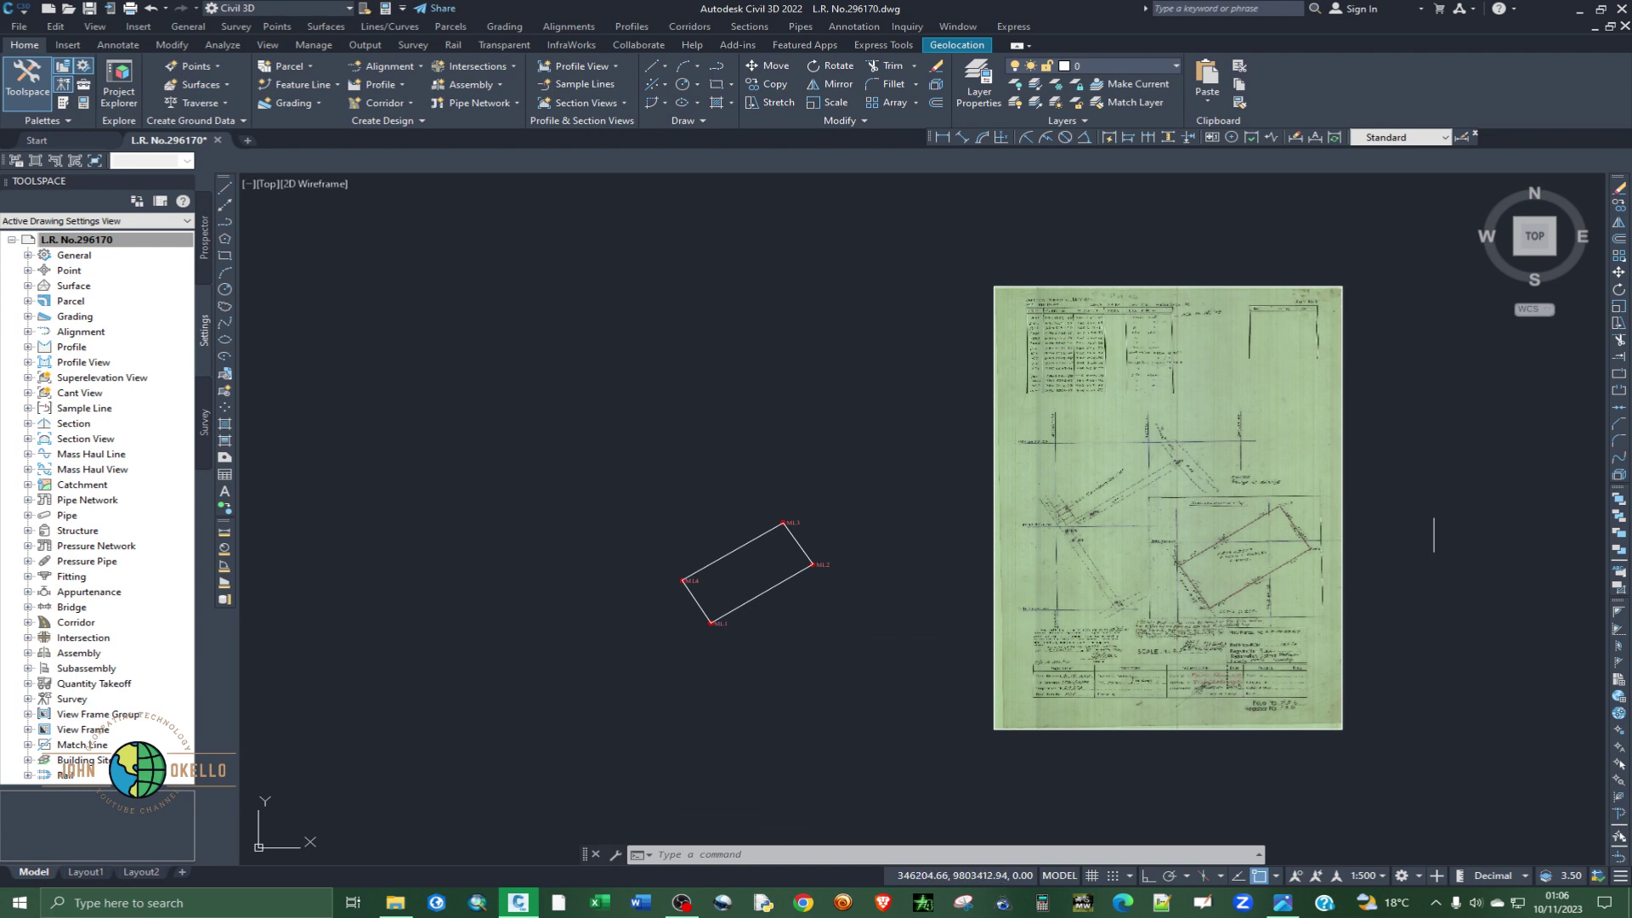
pyautogui.click(1435, 515)
pyautogui.click(1223, 451)
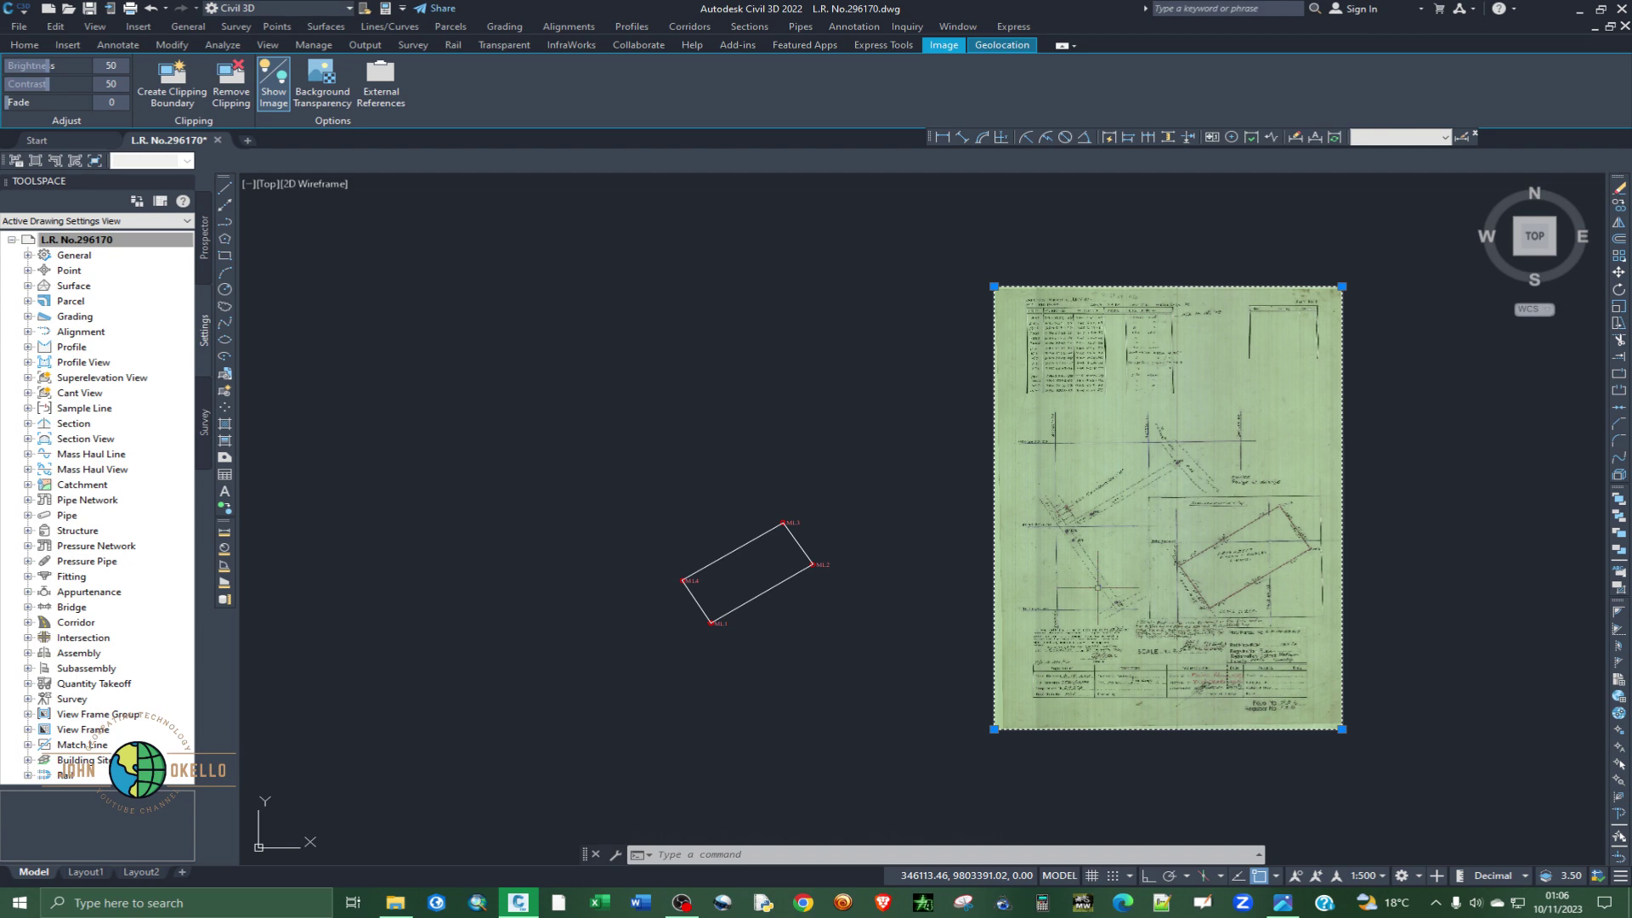
pyautogui.write('align')
pyautogui.press('Return')
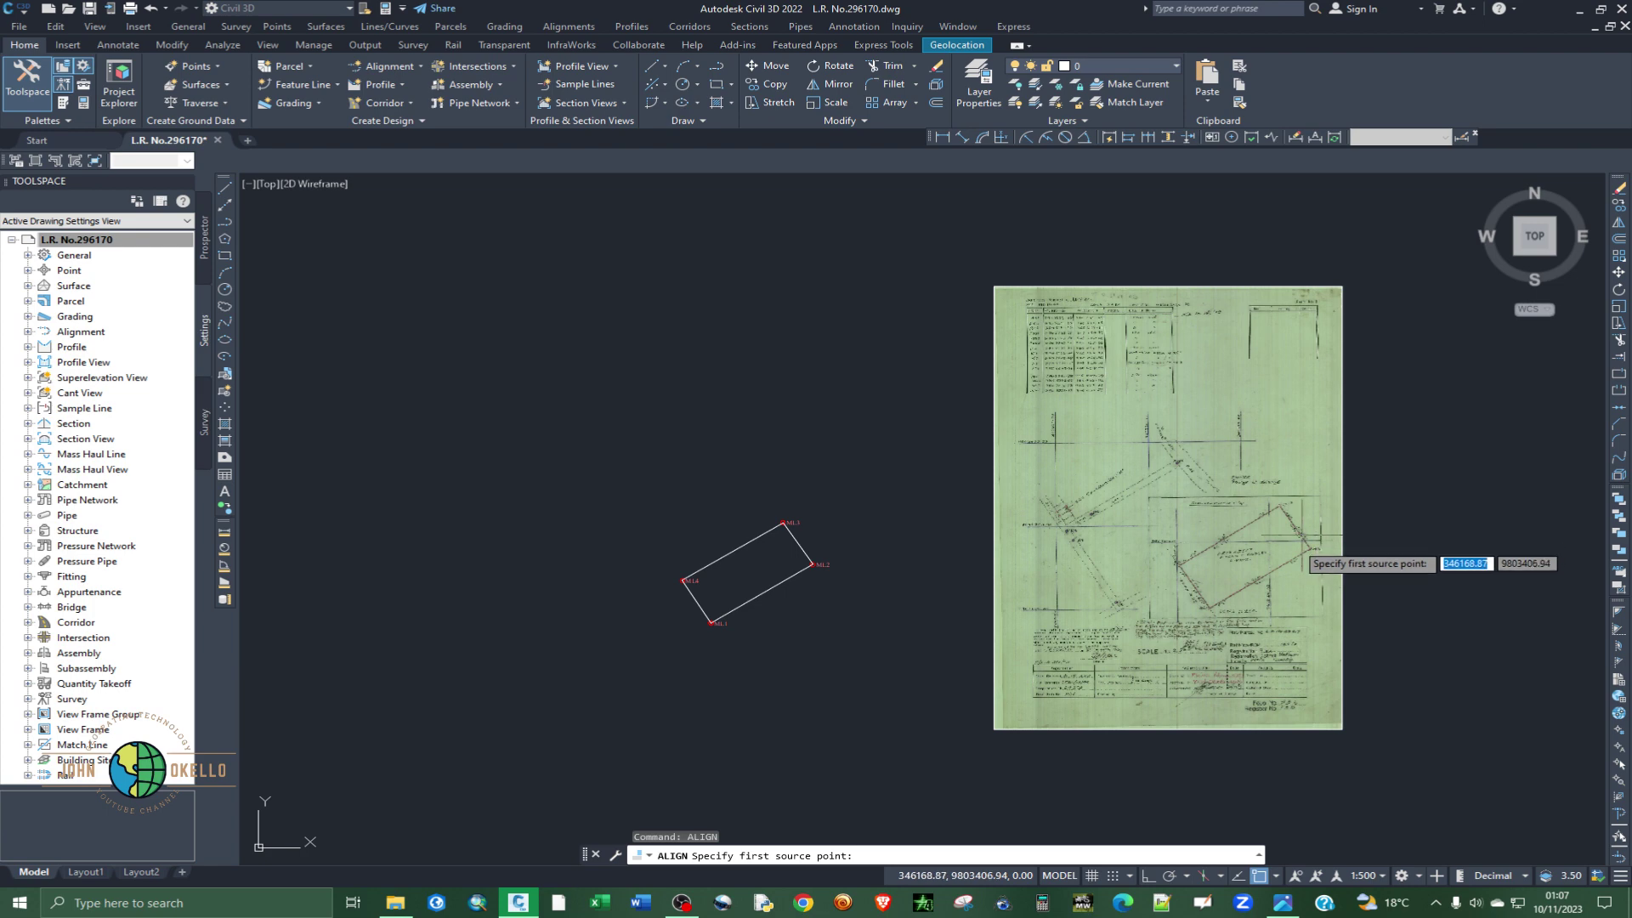
# - Pick the plan's ML4 corner as the first ALIGN source point
pyautogui.scroll(4, 1321, 534)
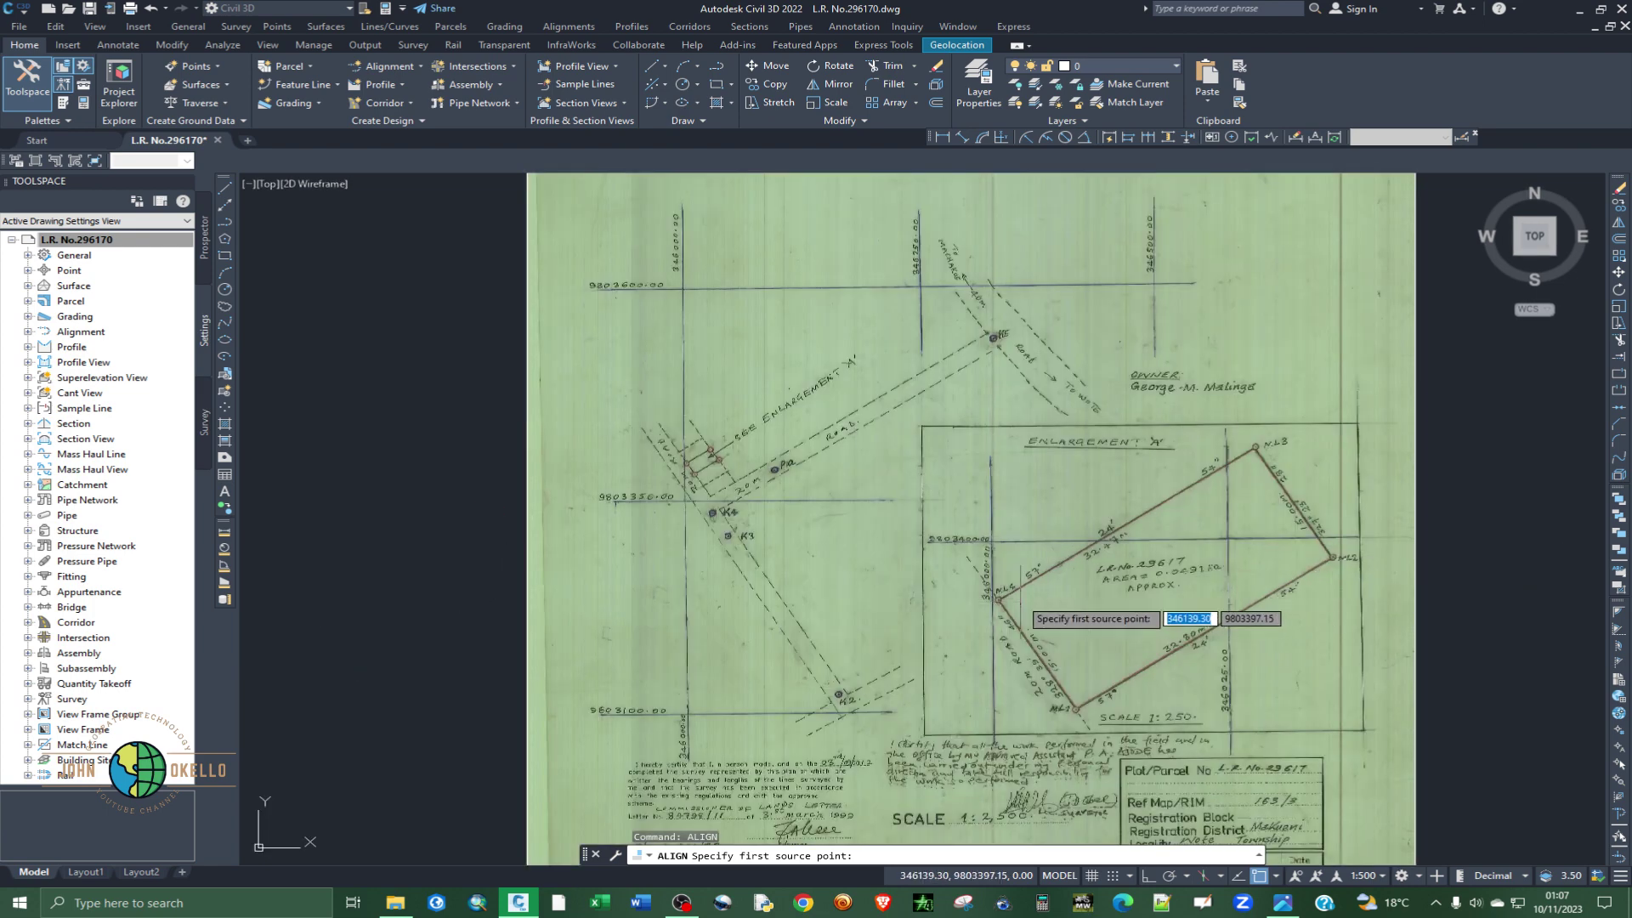
pyautogui.scroll(2, 998, 599)
pyautogui.scroll(2, 997, 601)
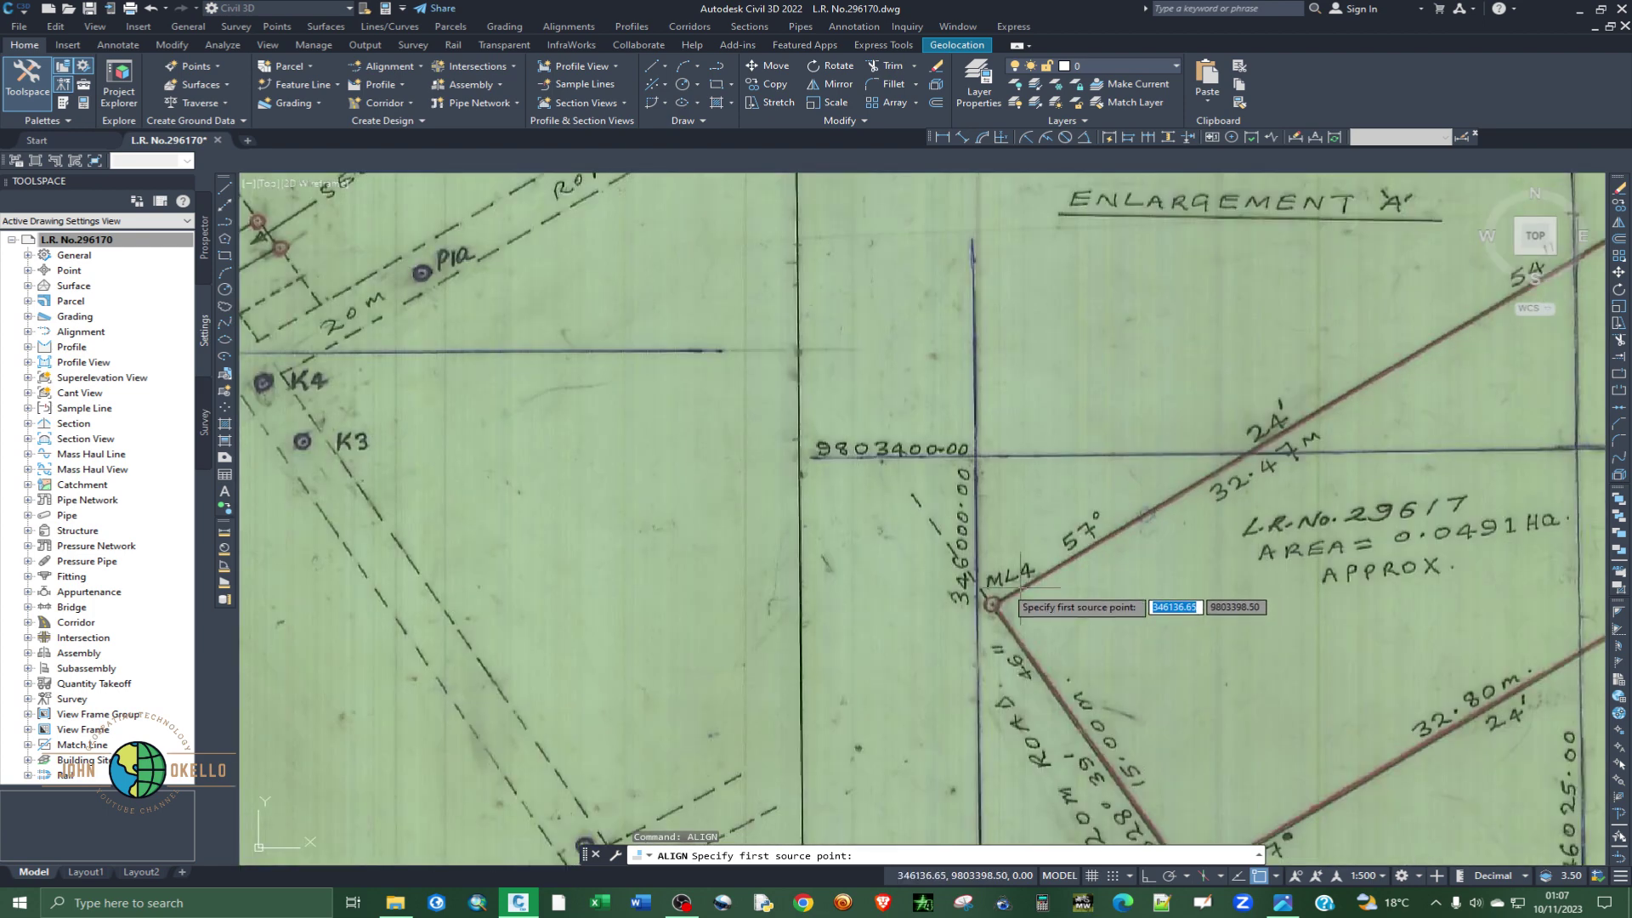
pyautogui.scroll(-2, 988, 600)
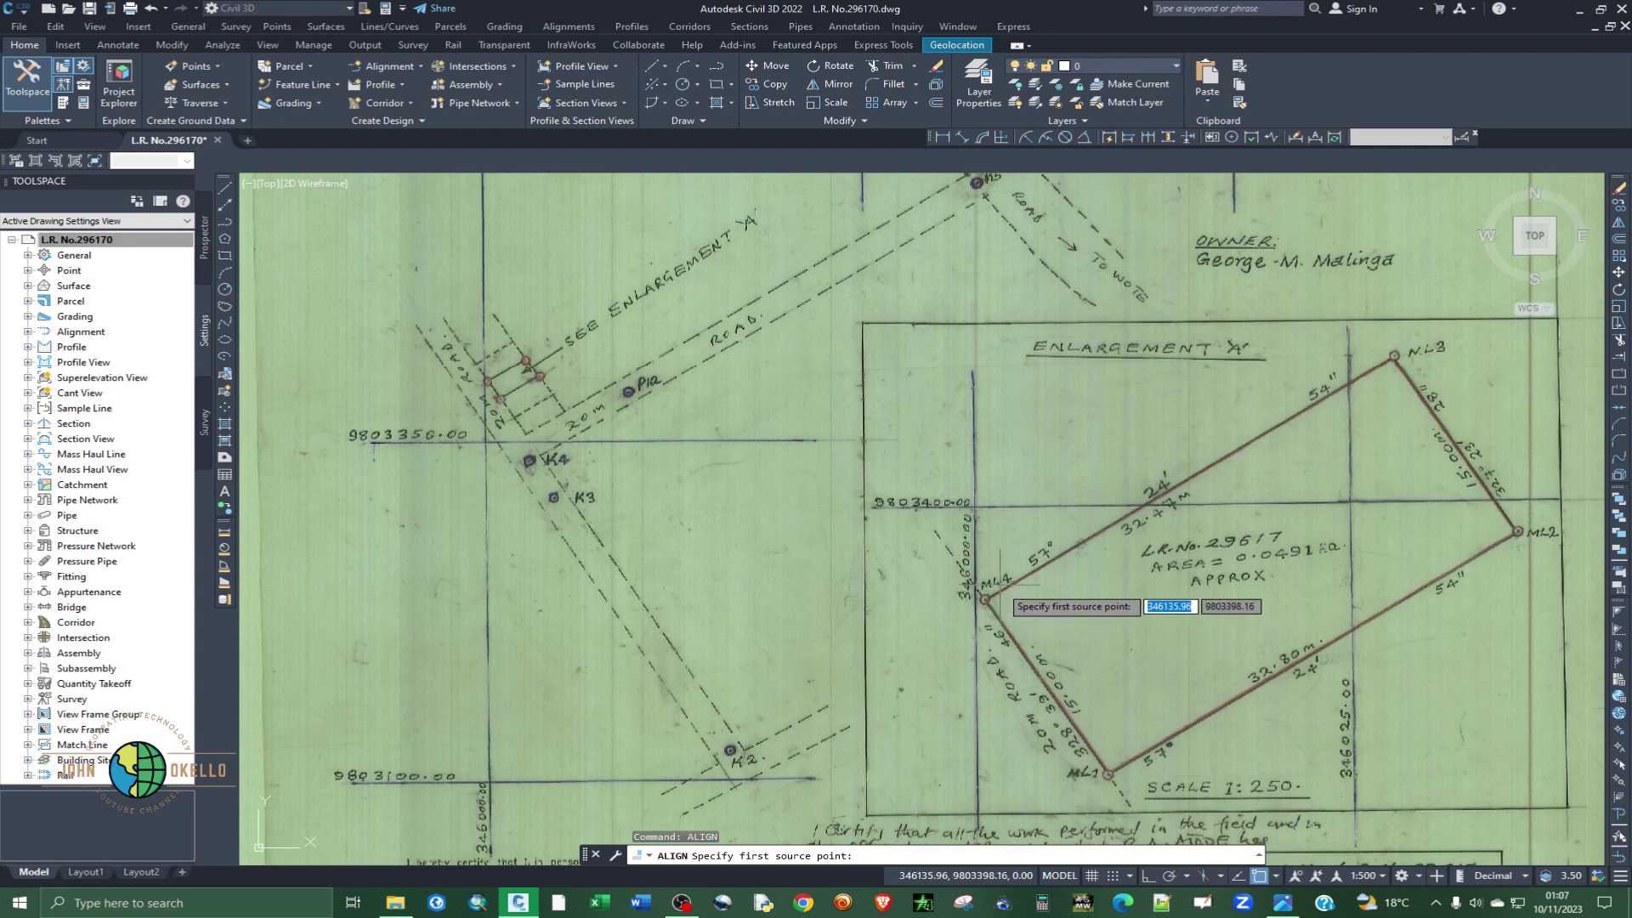
pyautogui.scroll(3, 984, 599)
pyautogui.scroll(-6, 962, 623)
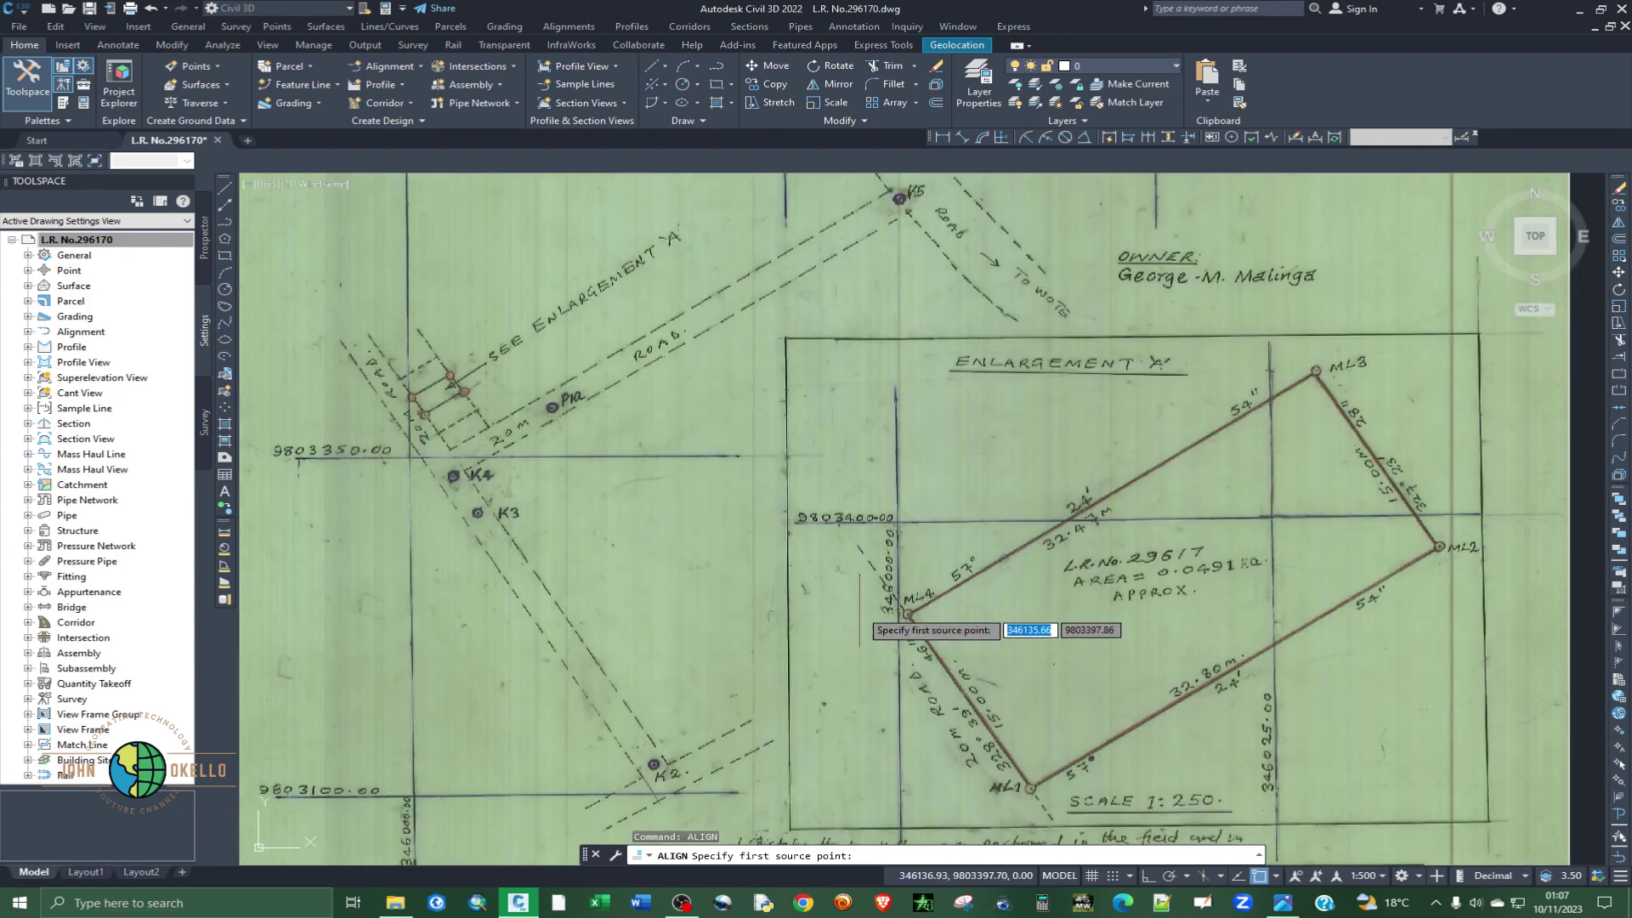
pyautogui.scroll(5, 1105, 595)
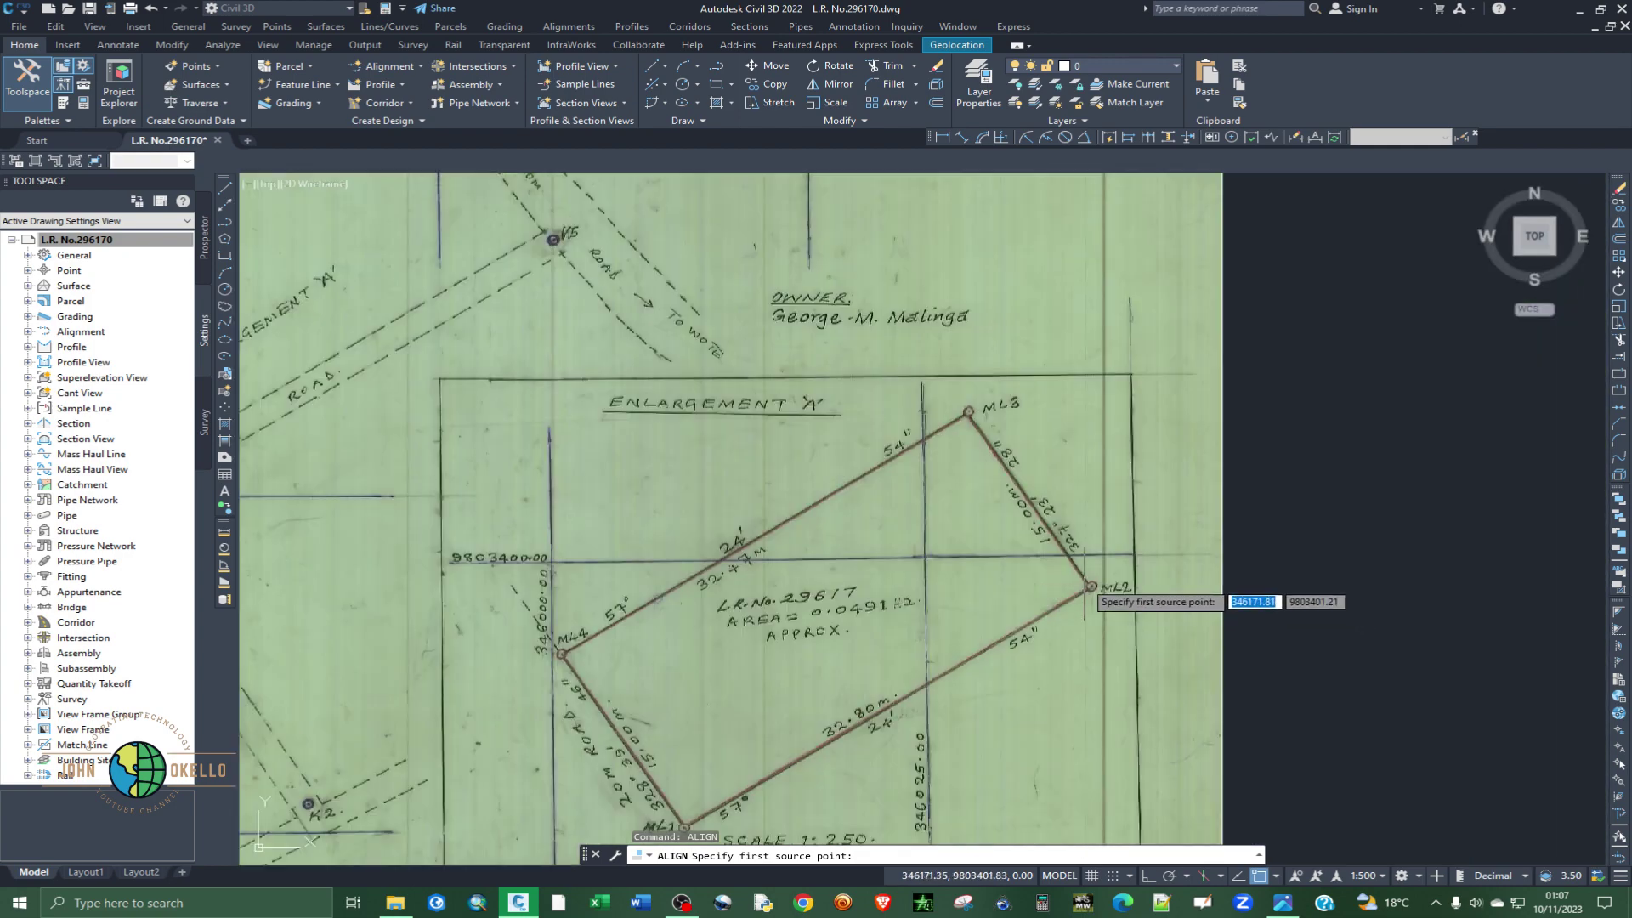
pyautogui.scroll(-4, 1199, 554)
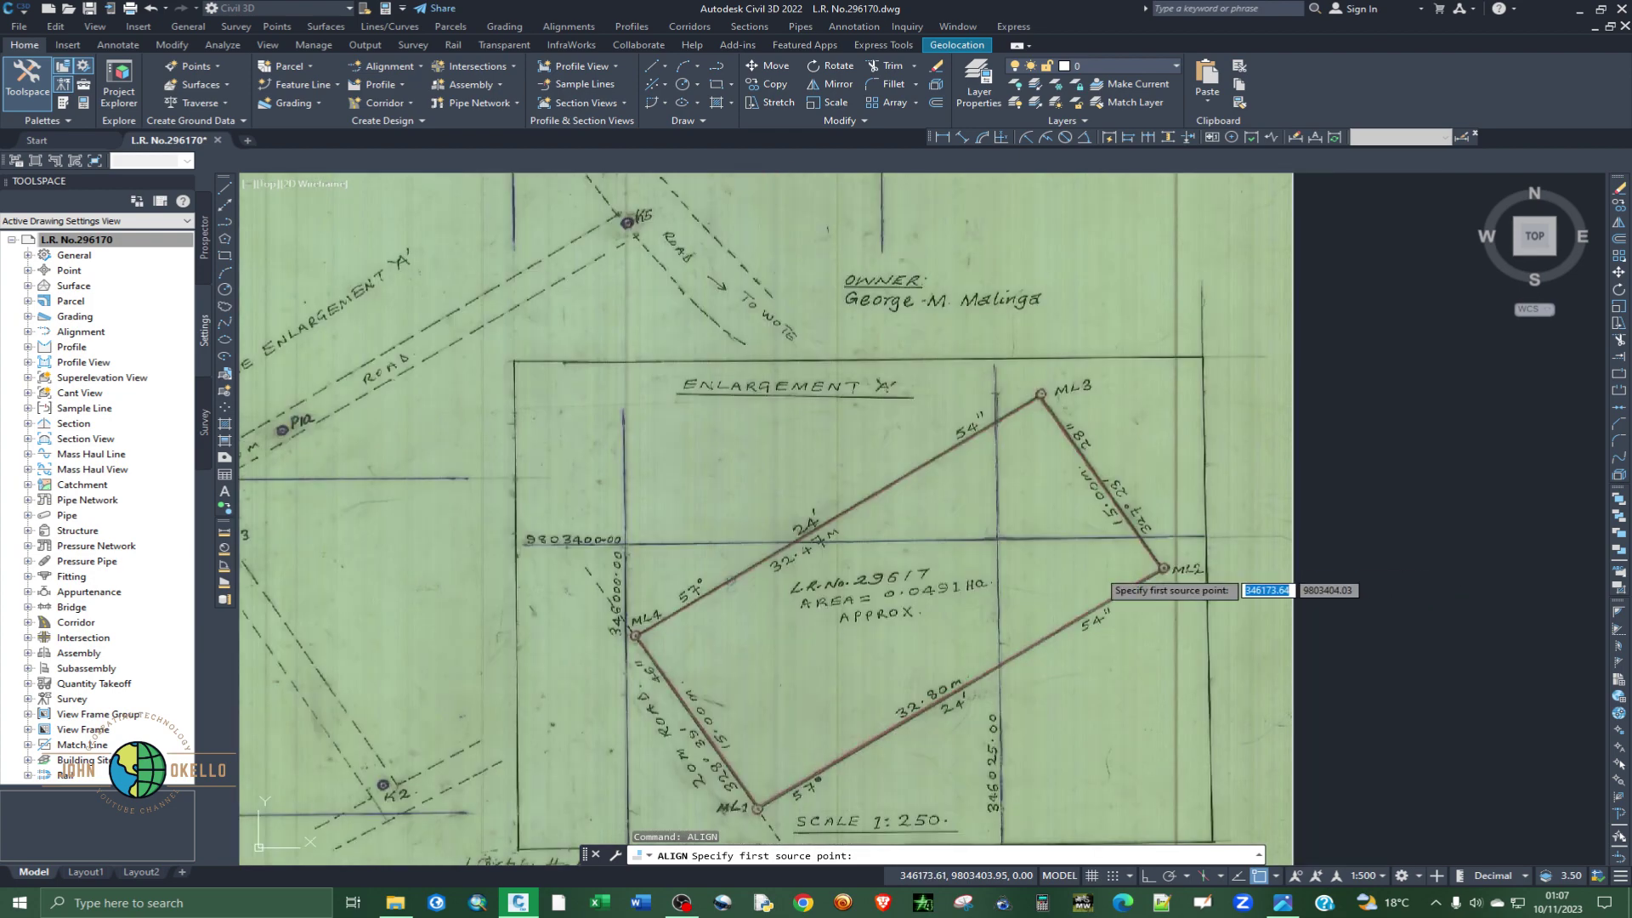
pyautogui.scroll(4, 636, 640)
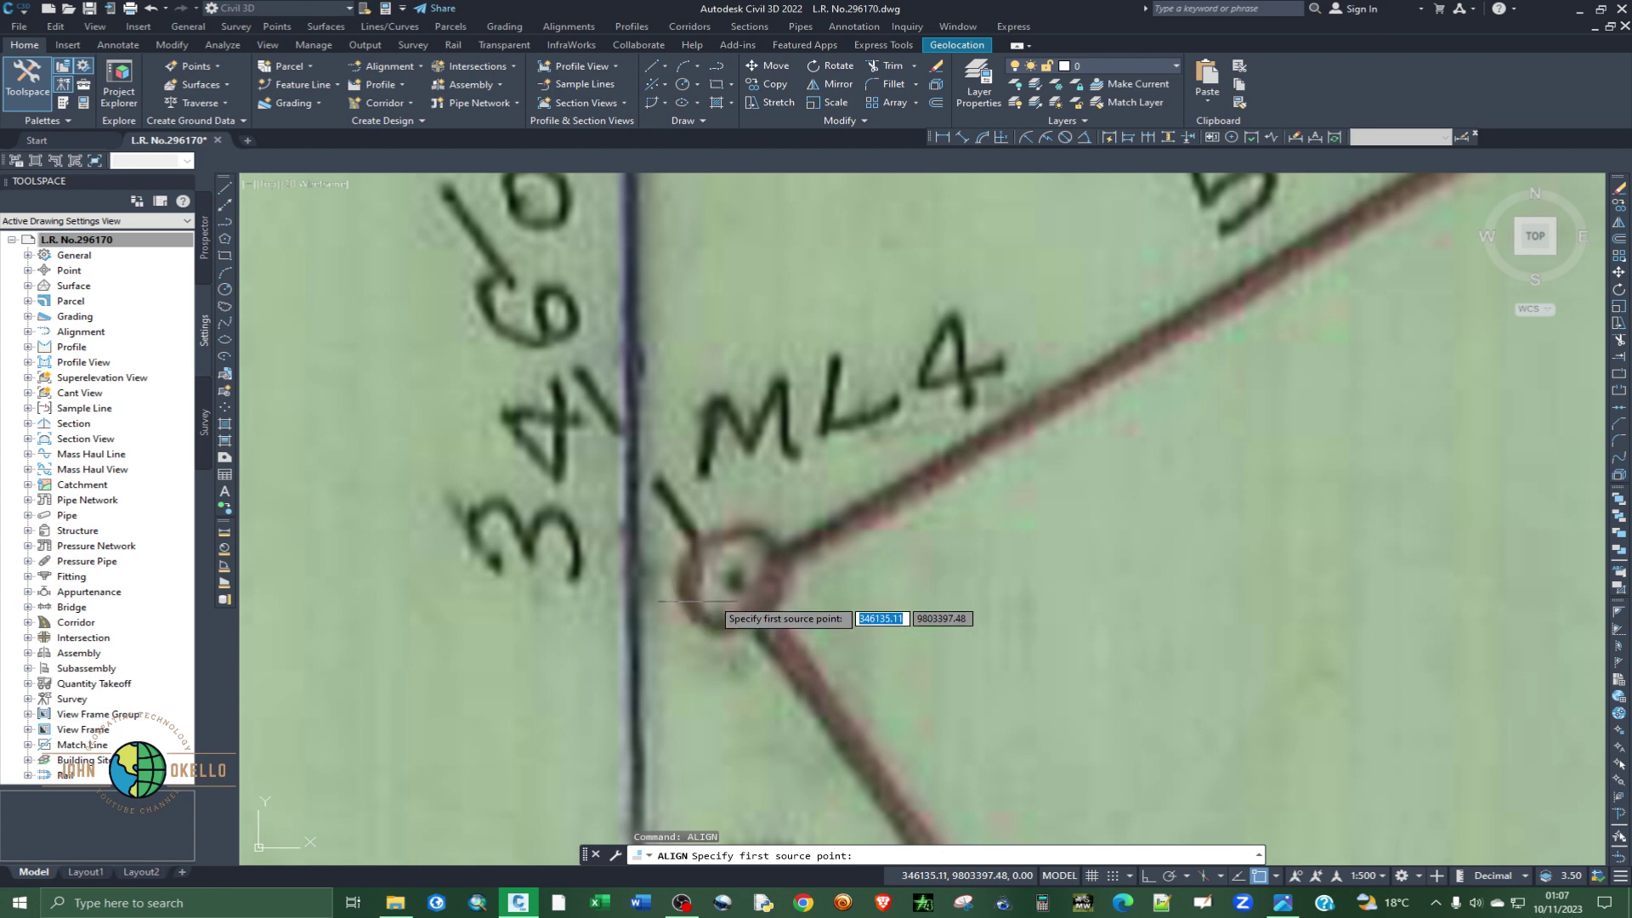
pyautogui.scroll(-2, 746, 586)
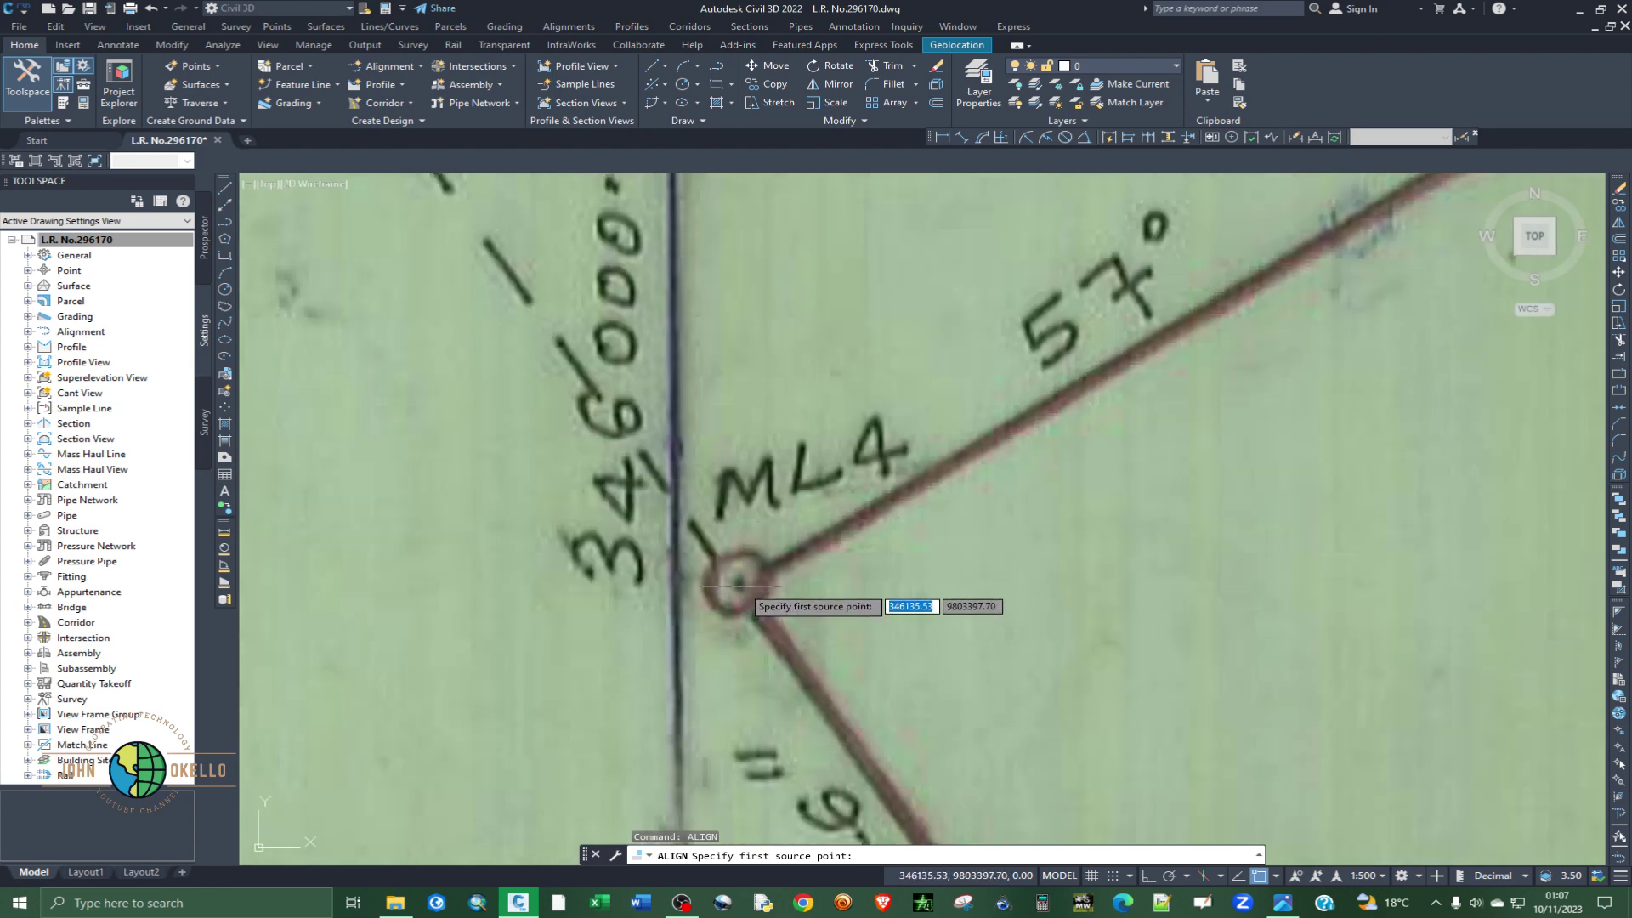
pyautogui.click(740, 584)
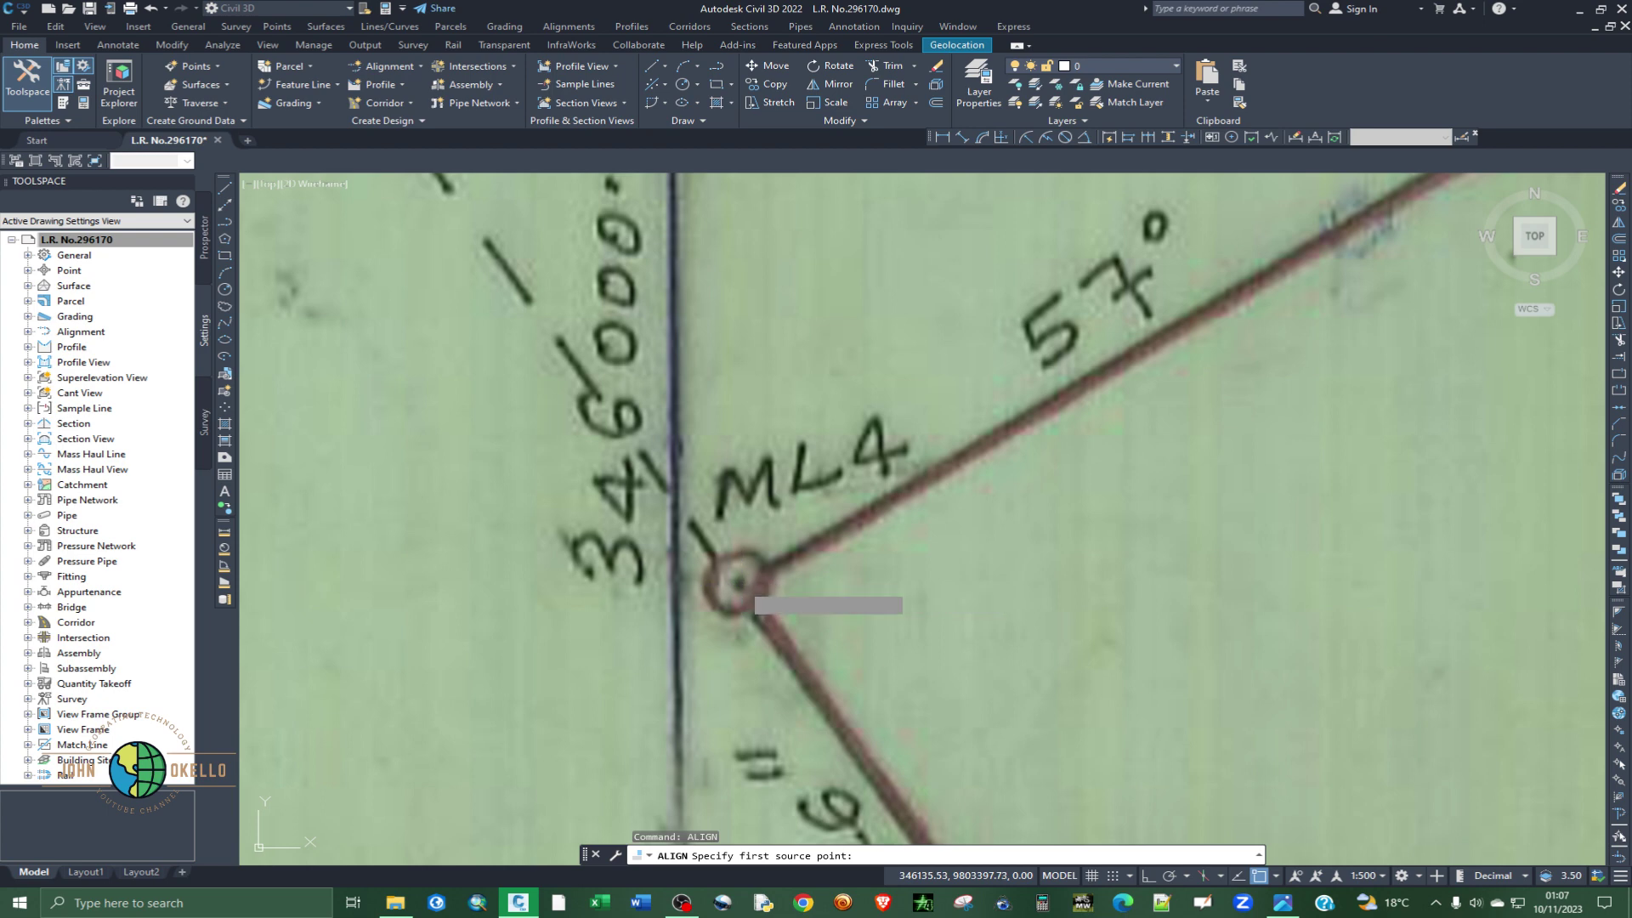
# - Match it to the boundary polyline's ML4 corner as the first destination point
pyautogui.scroll(-3, 1014, 595)
pyautogui.scroll(-5, 1017, 594)
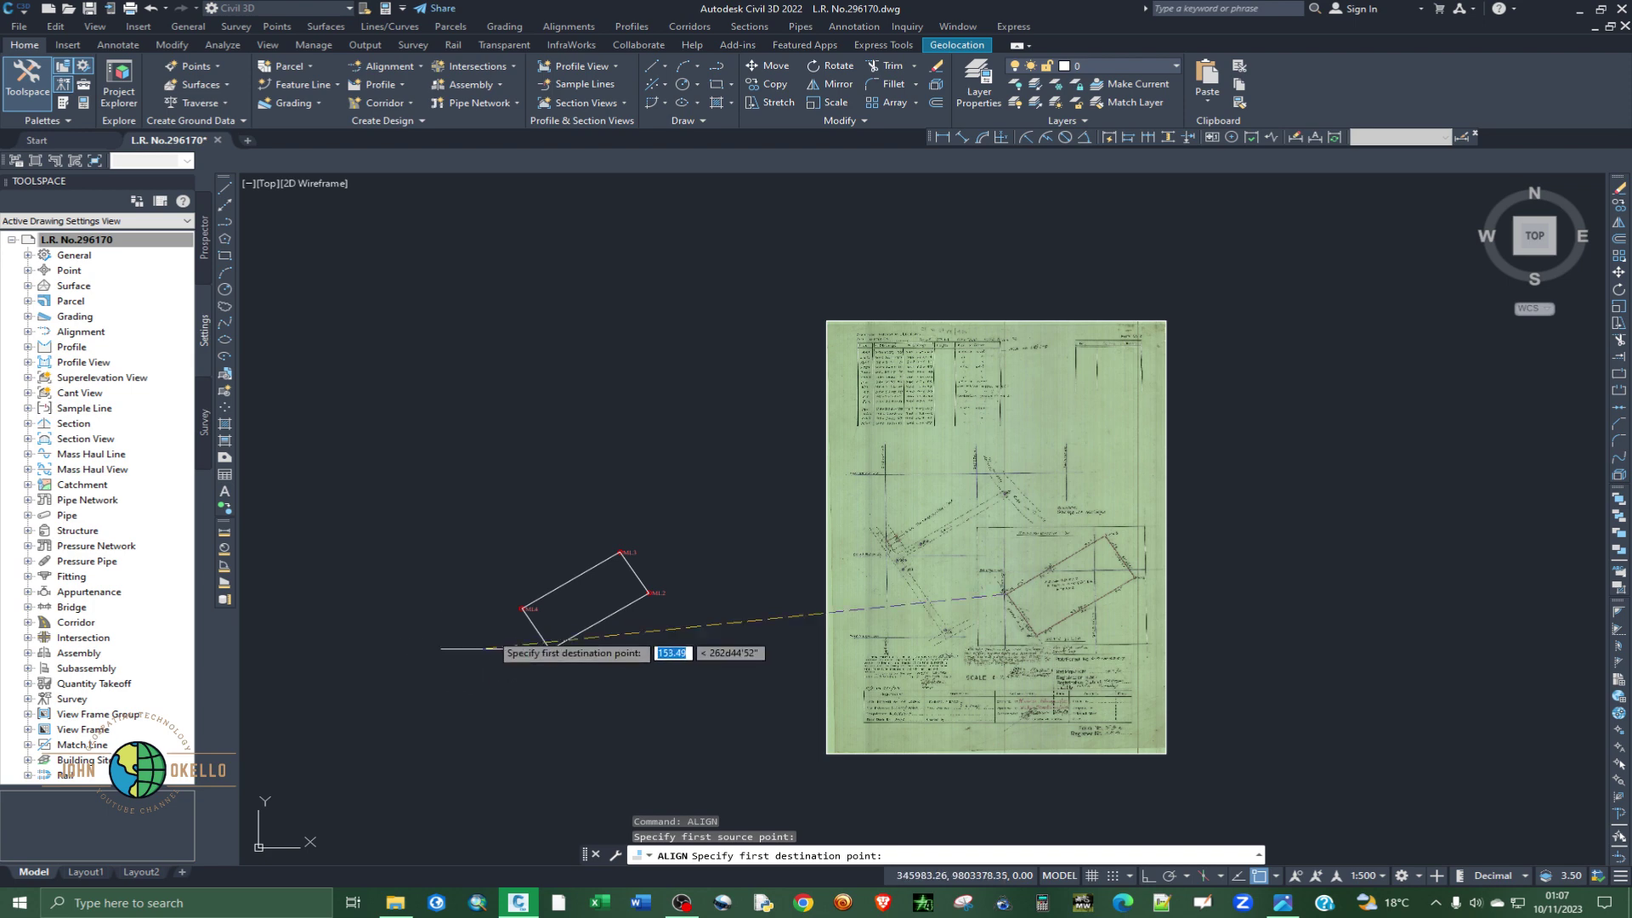
pyautogui.scroll(2, 510, 610)
pyautogui.scroll(8, 510, 610)
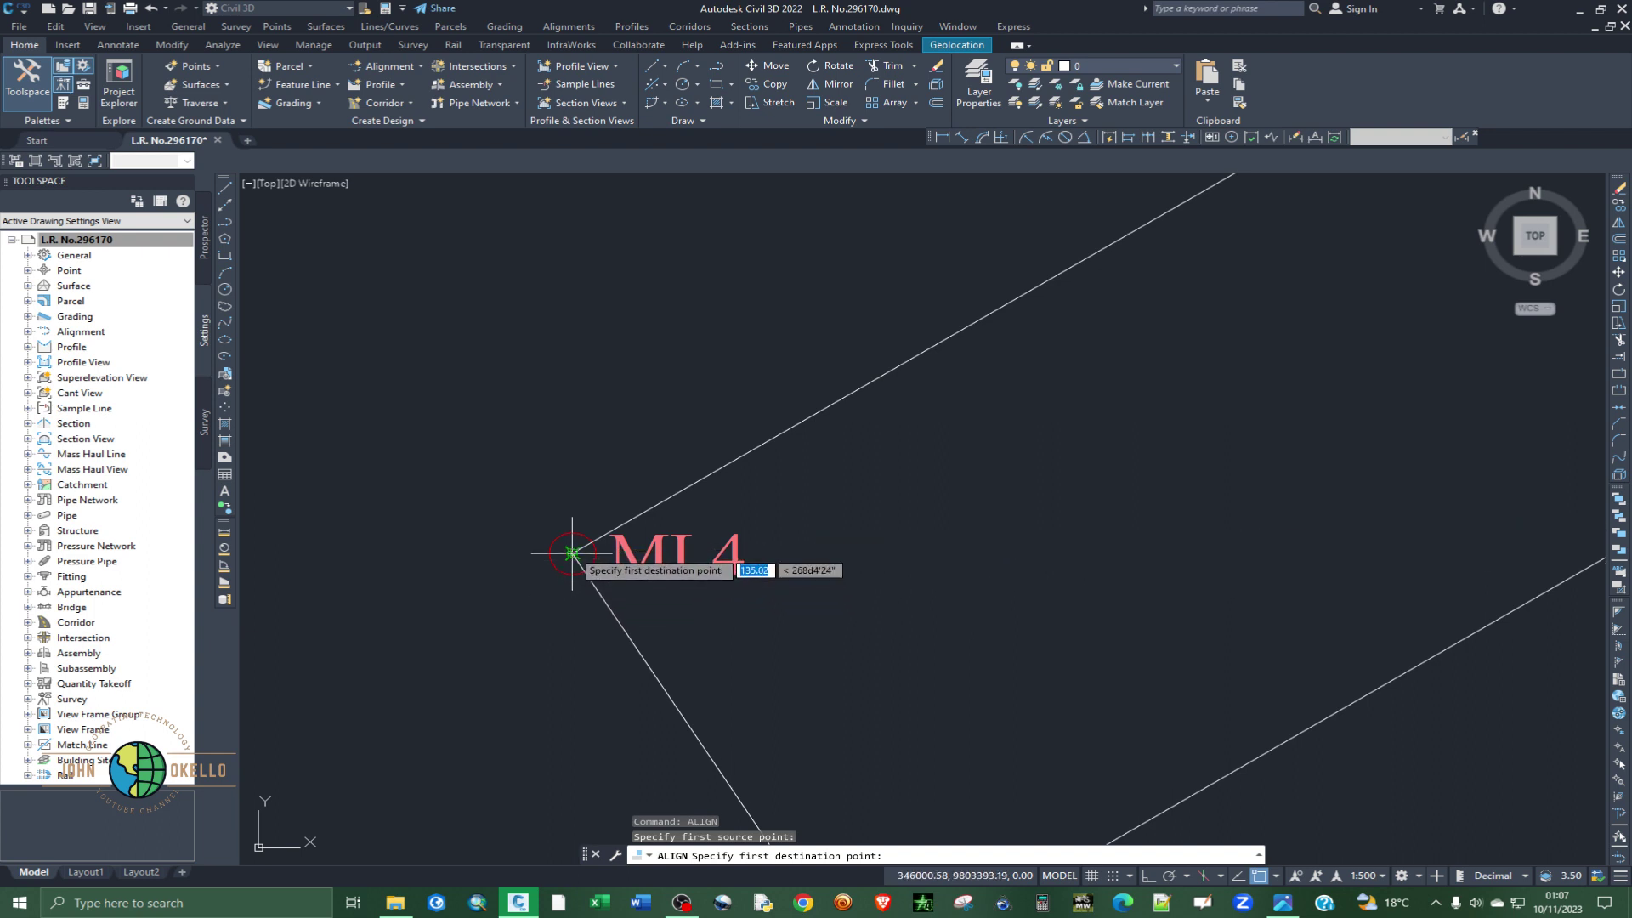
pyautogui.click(570, 554)
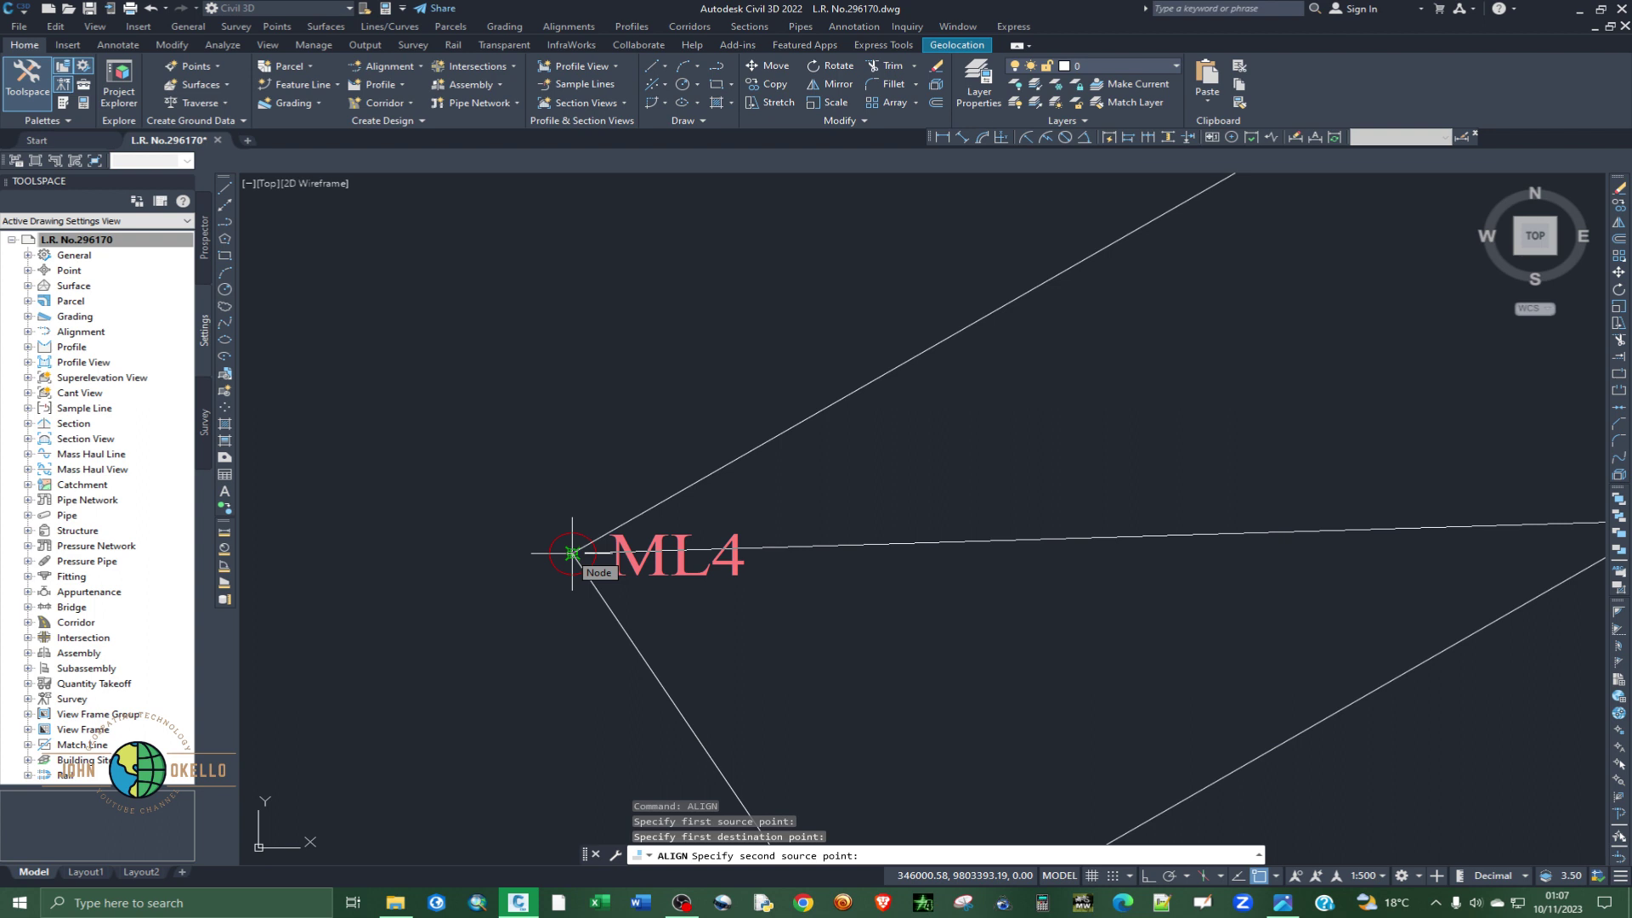
# - Pick the plan's ML2 corner as the second ALIGN source point
pyautogui.scroll(-6, 572, 553)
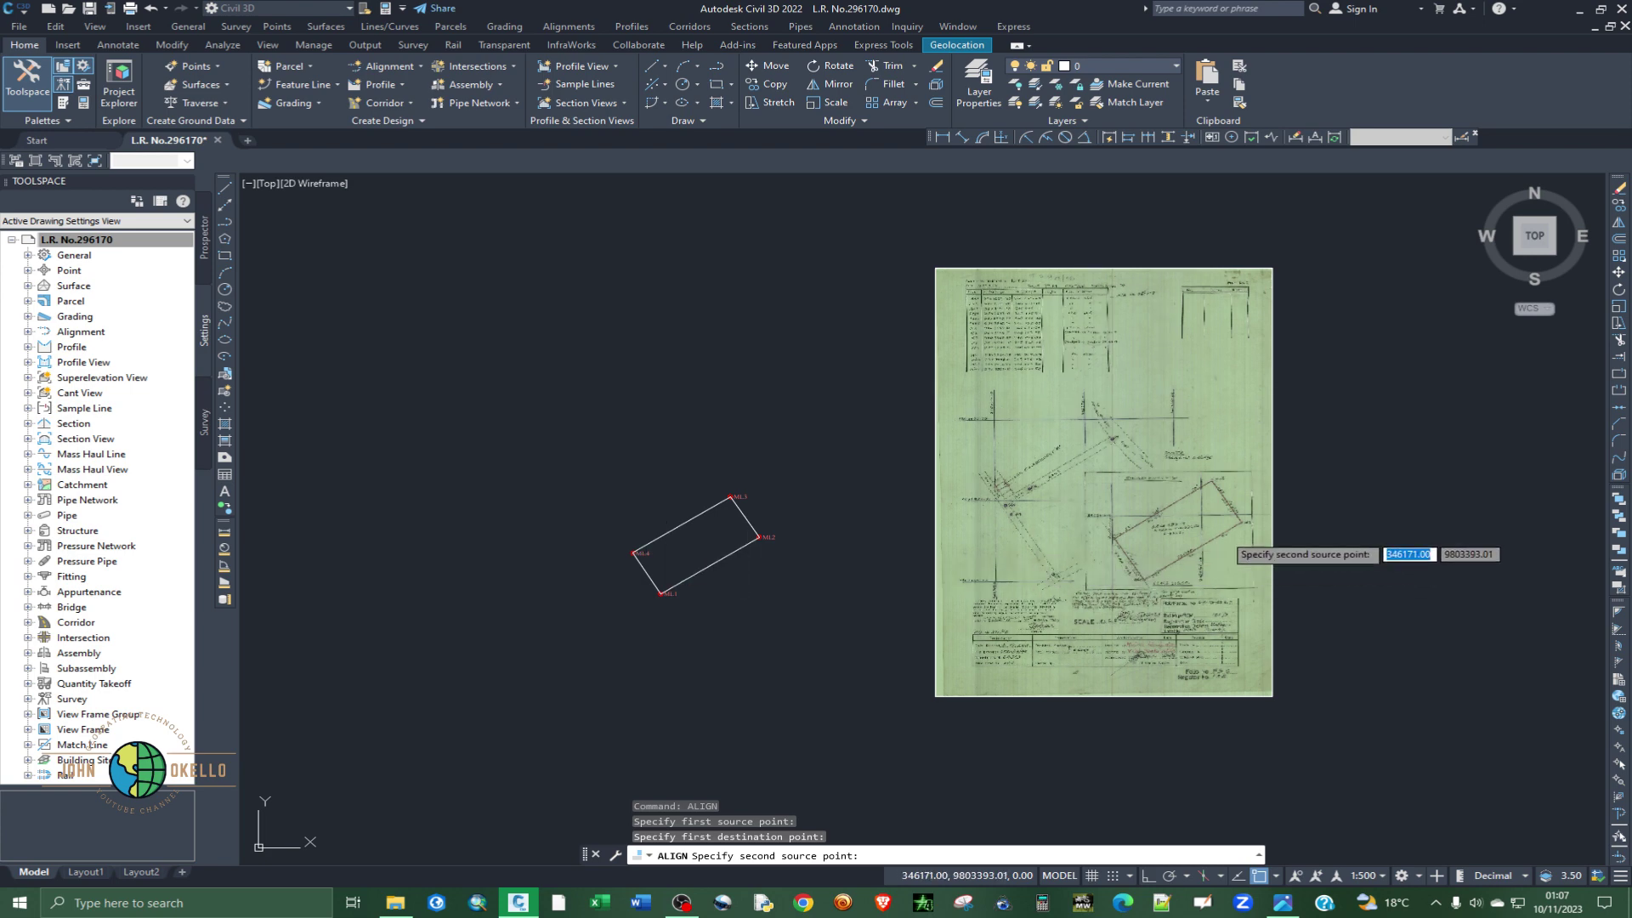
pyautogui.scroll(2, 1237, 532)
pyautogui.scroll(6, 1237, 532)
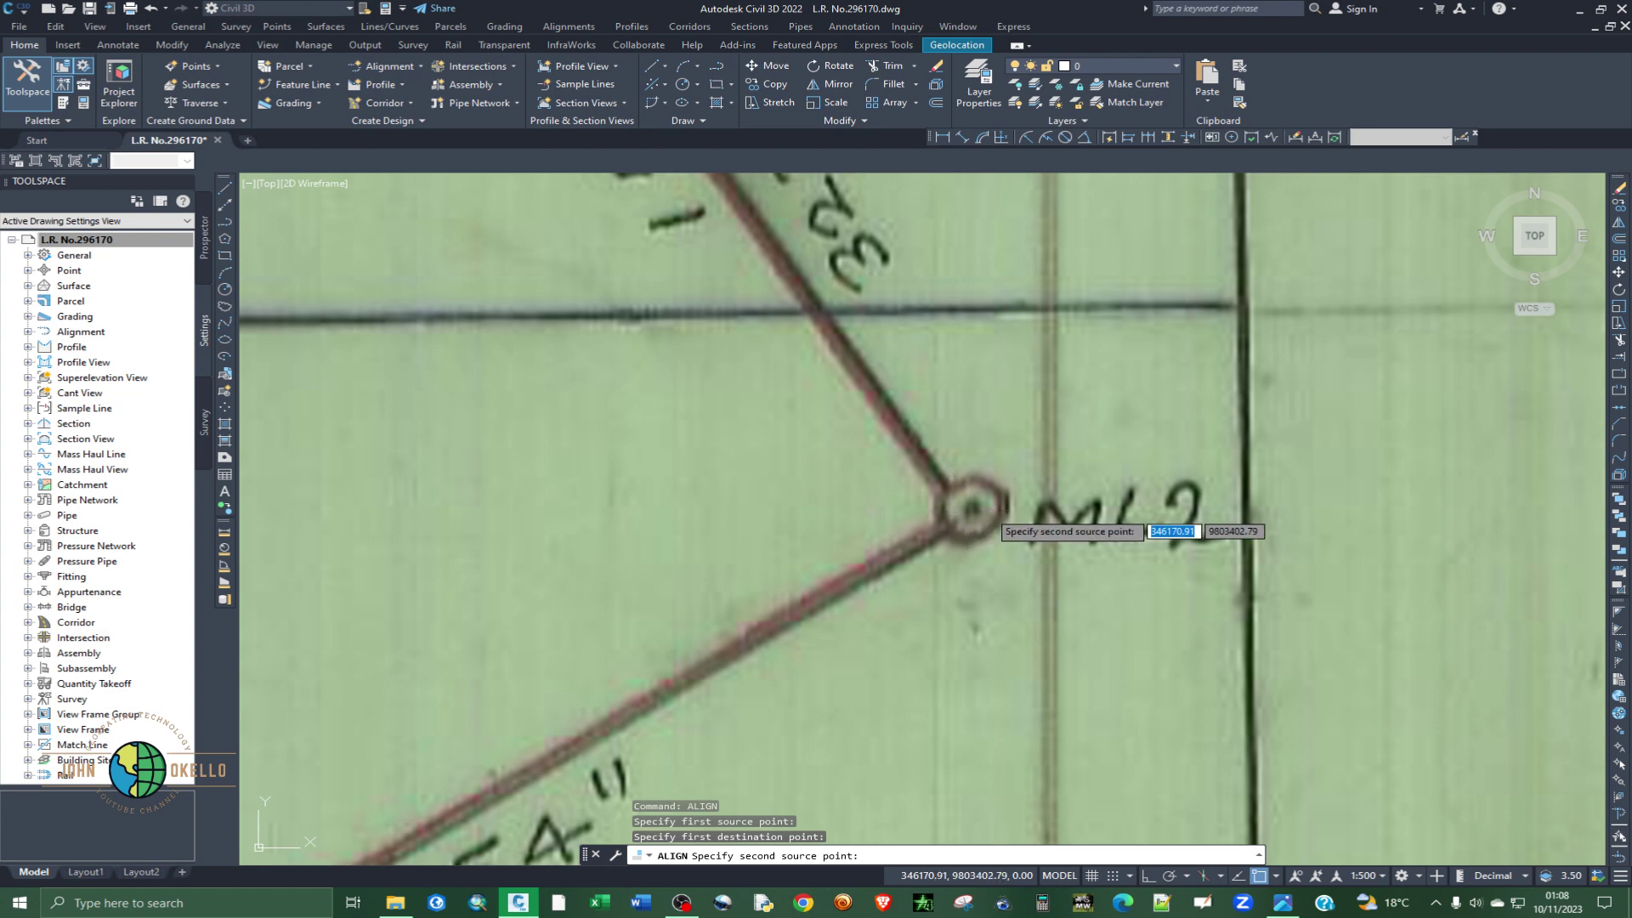
pyautogui.click(974, 508)
# - Match it to the boundary's ML2 corner, finish ALIGN and scale the image to fit
pyautogui.scroll(-2, 1234, 554)
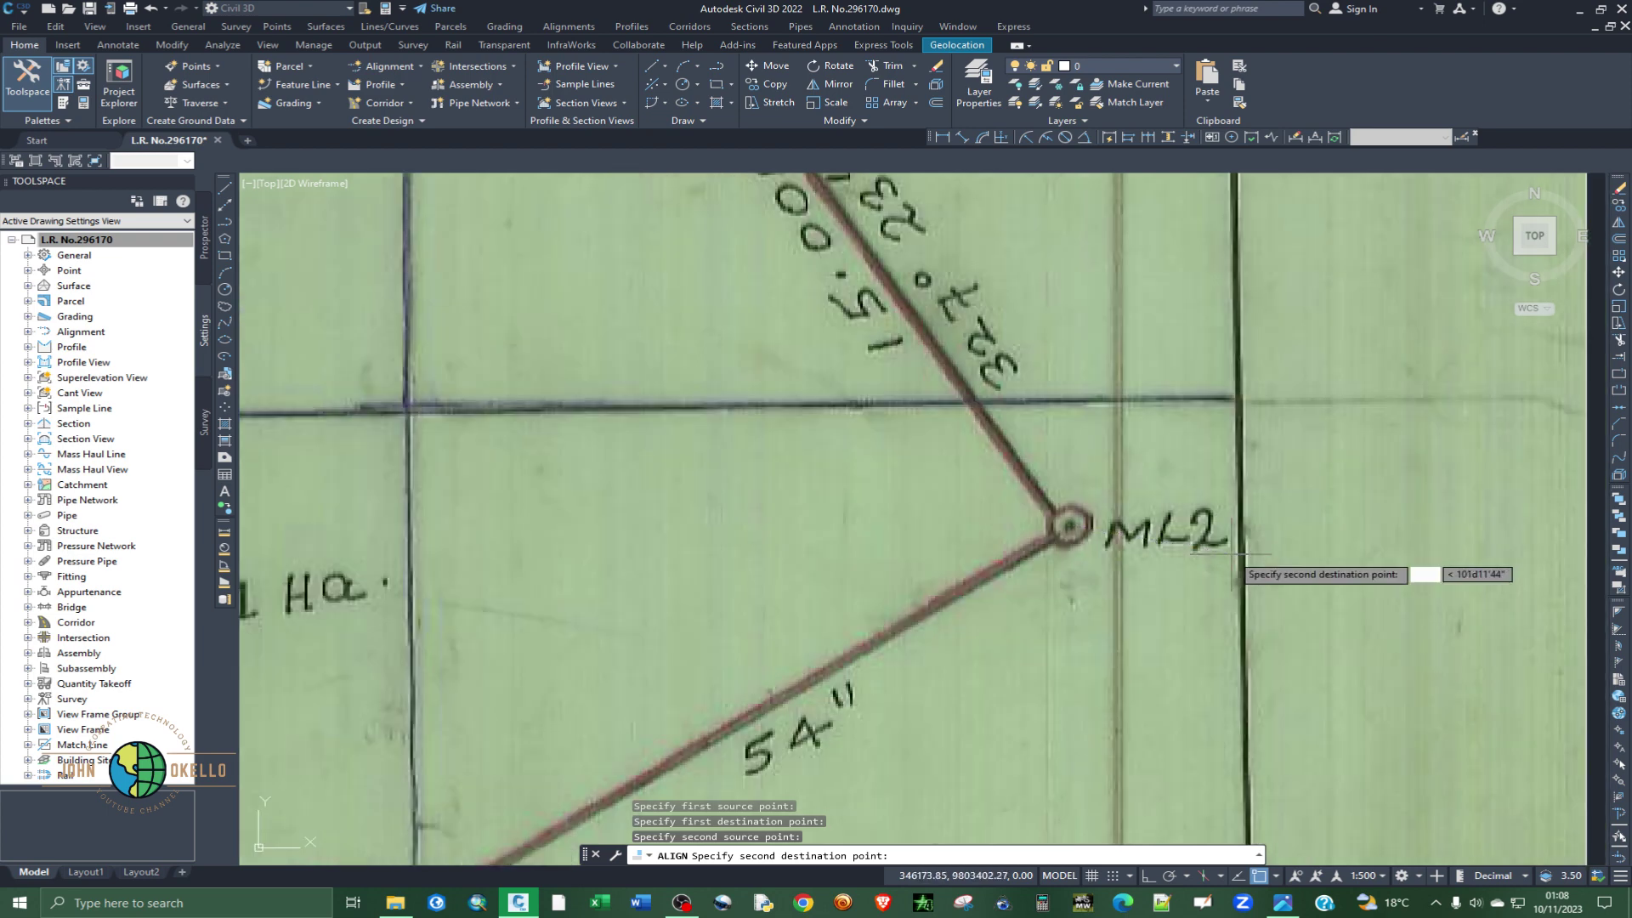
pyautogui.scroll(-2, 1234, 557)
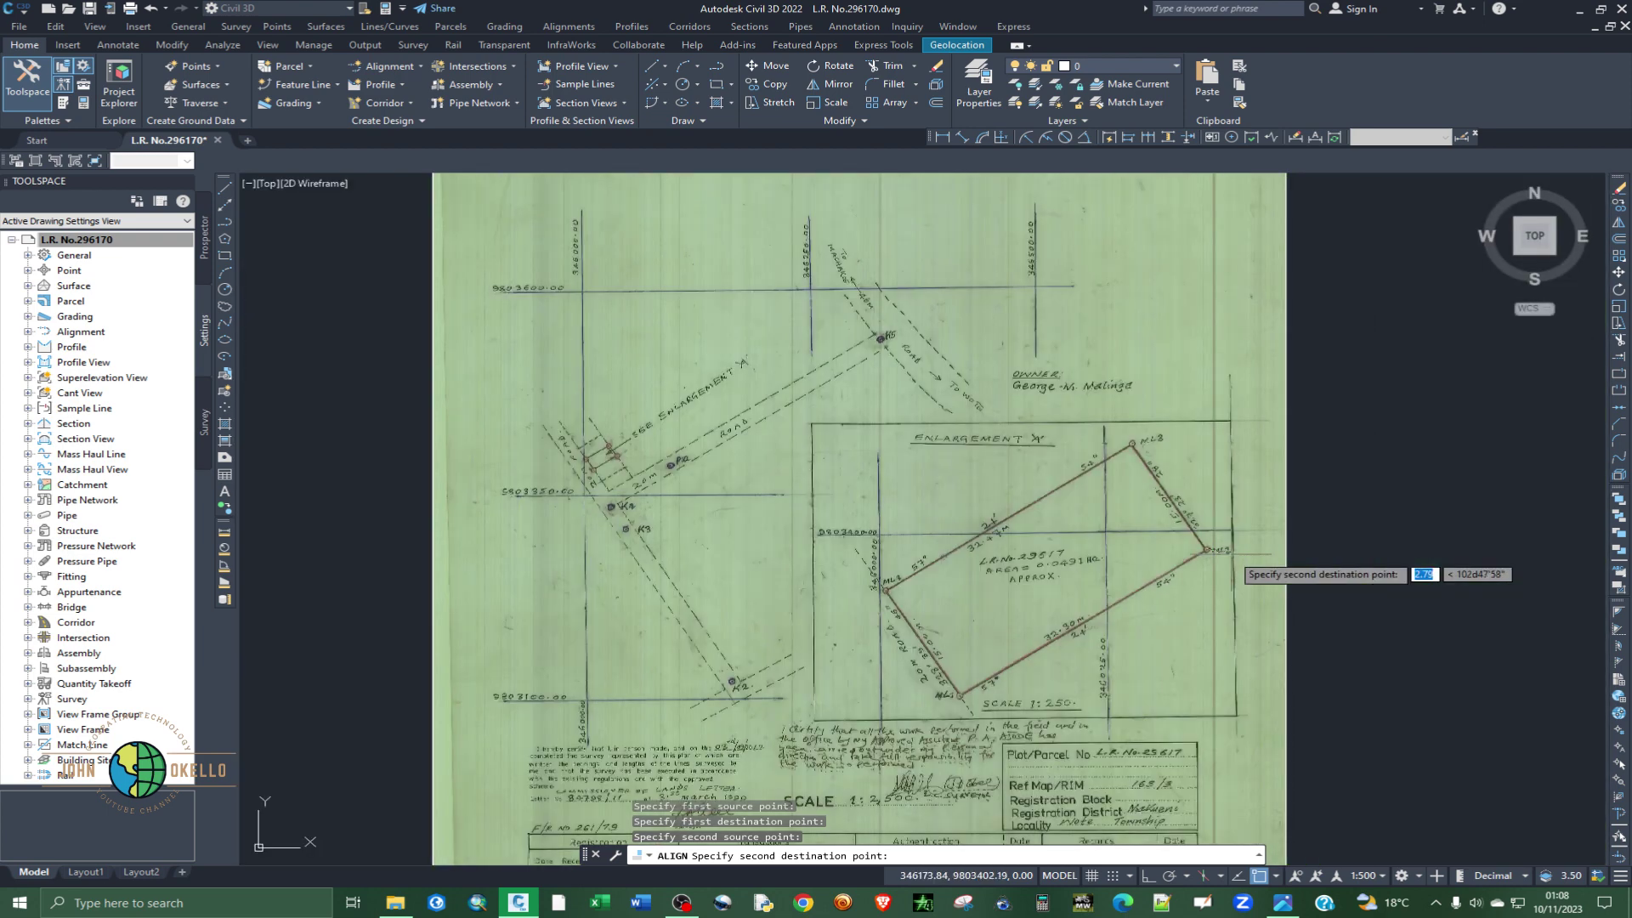
pyautogui.scroll(-4, 1232, 553)
pyautogui.scroll(5, 746, 583)
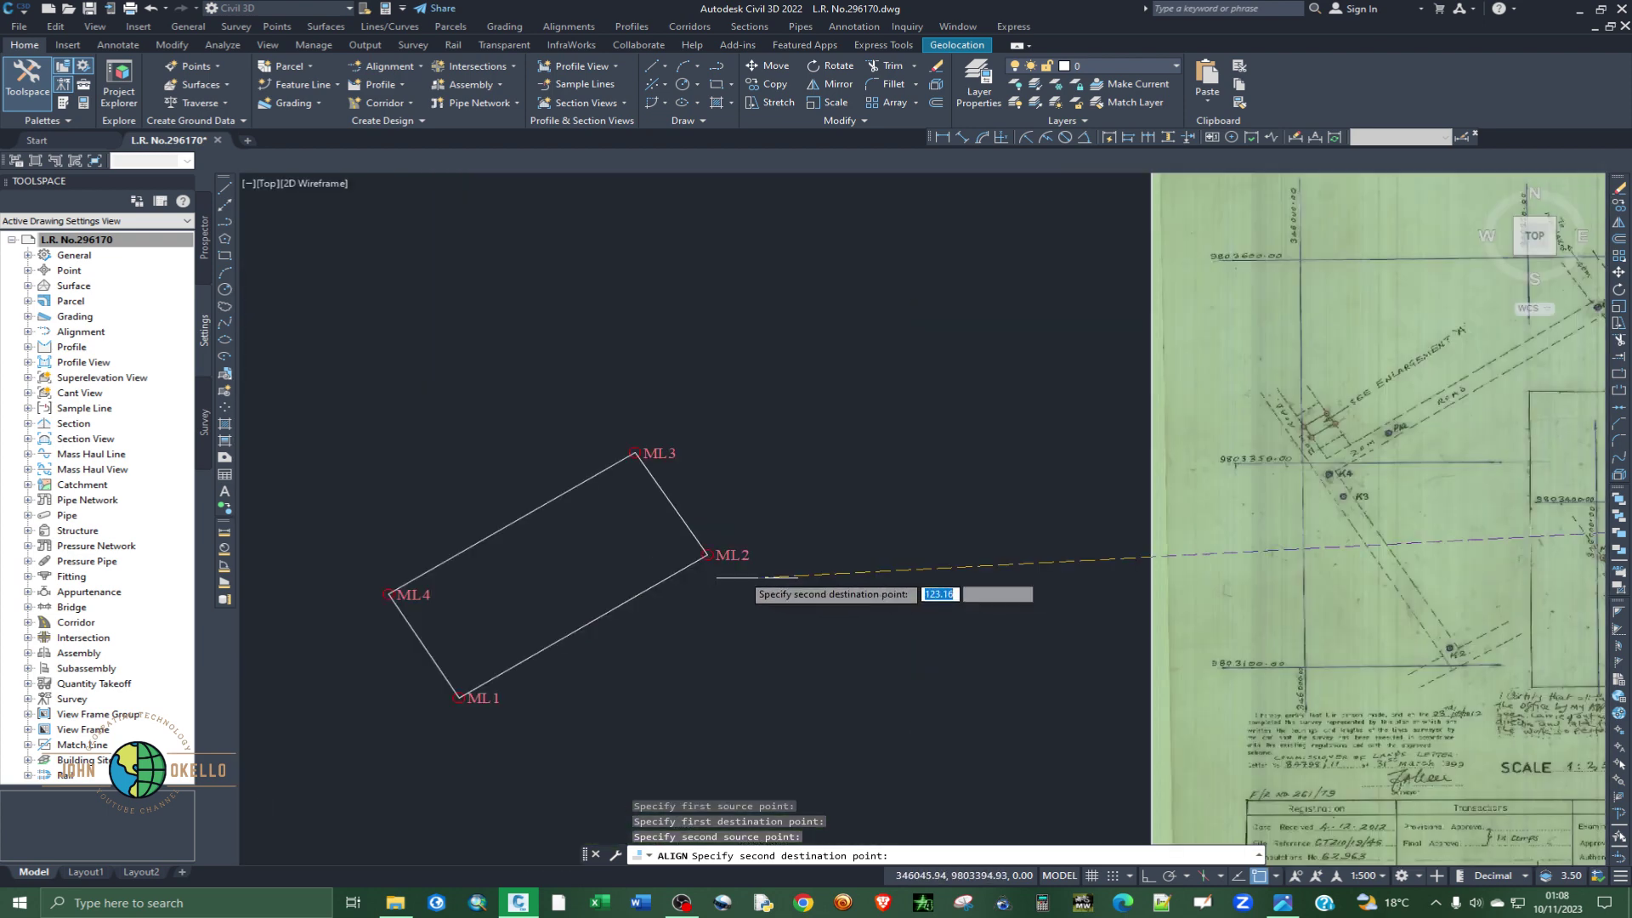
pyautogui.scroll(6, 695, 561)
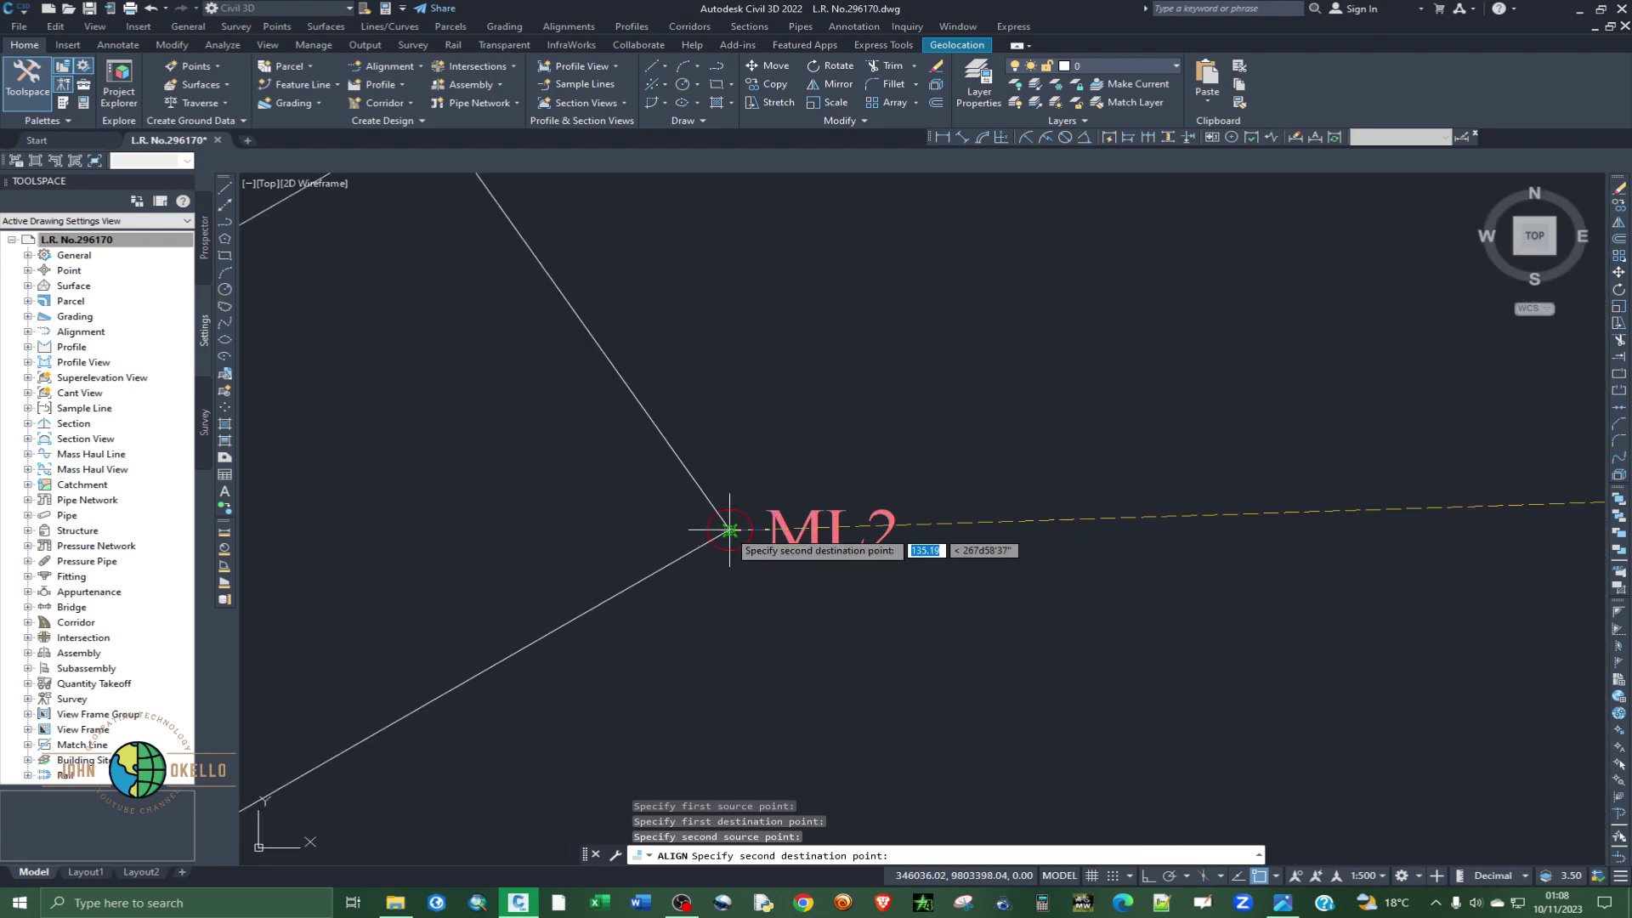
pyautogui.click(729, 529)
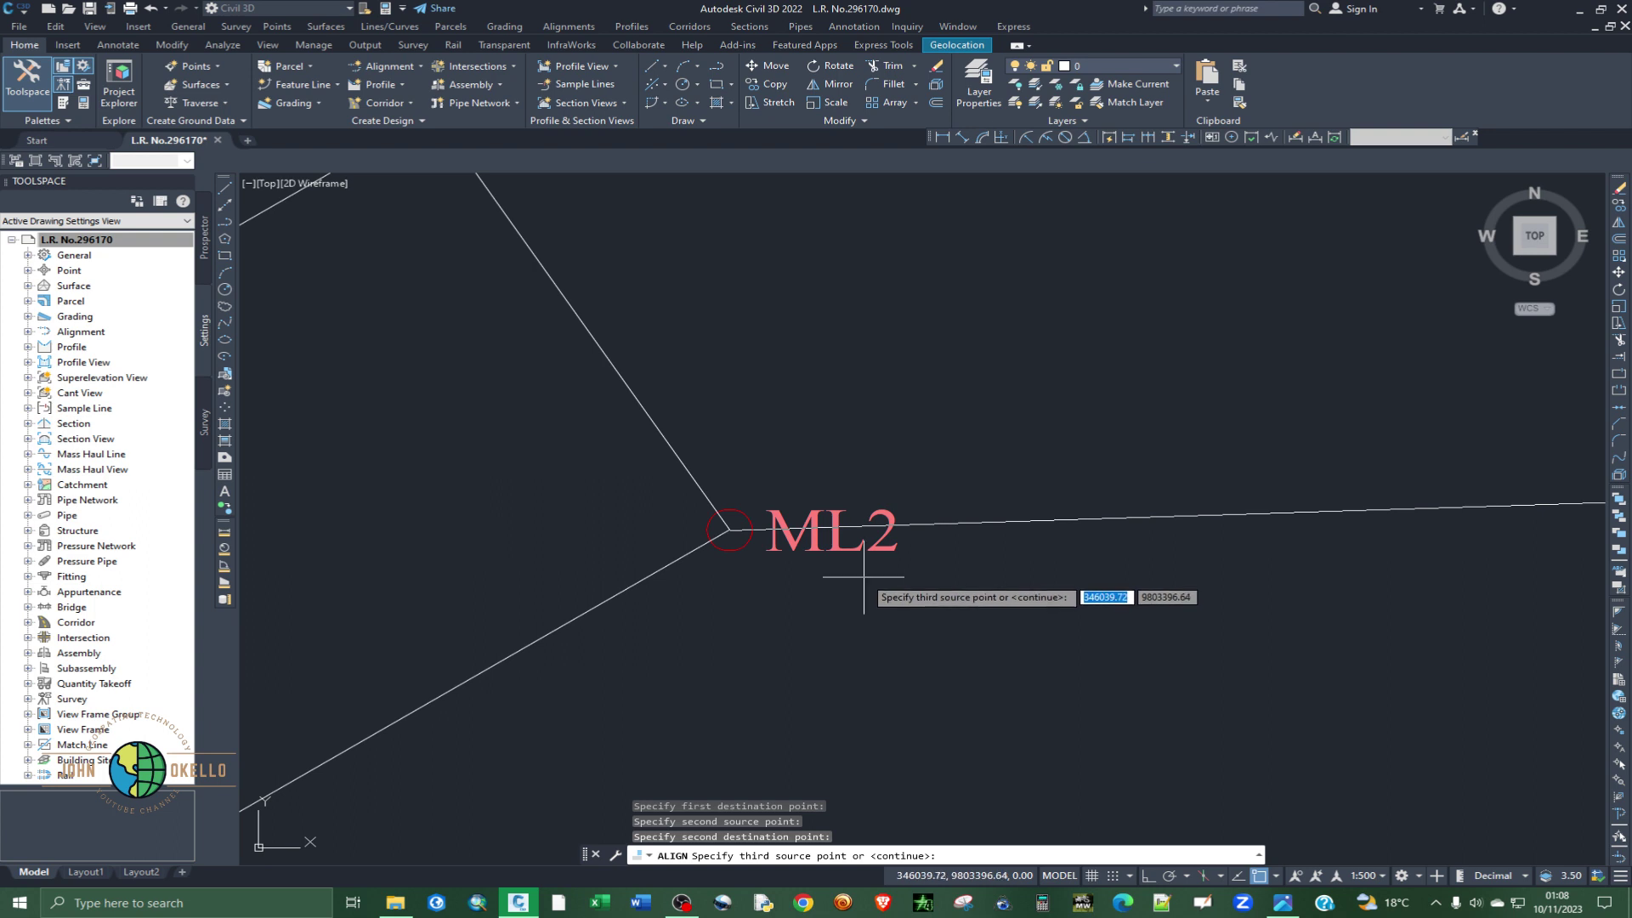
pyautogui.press('Return')
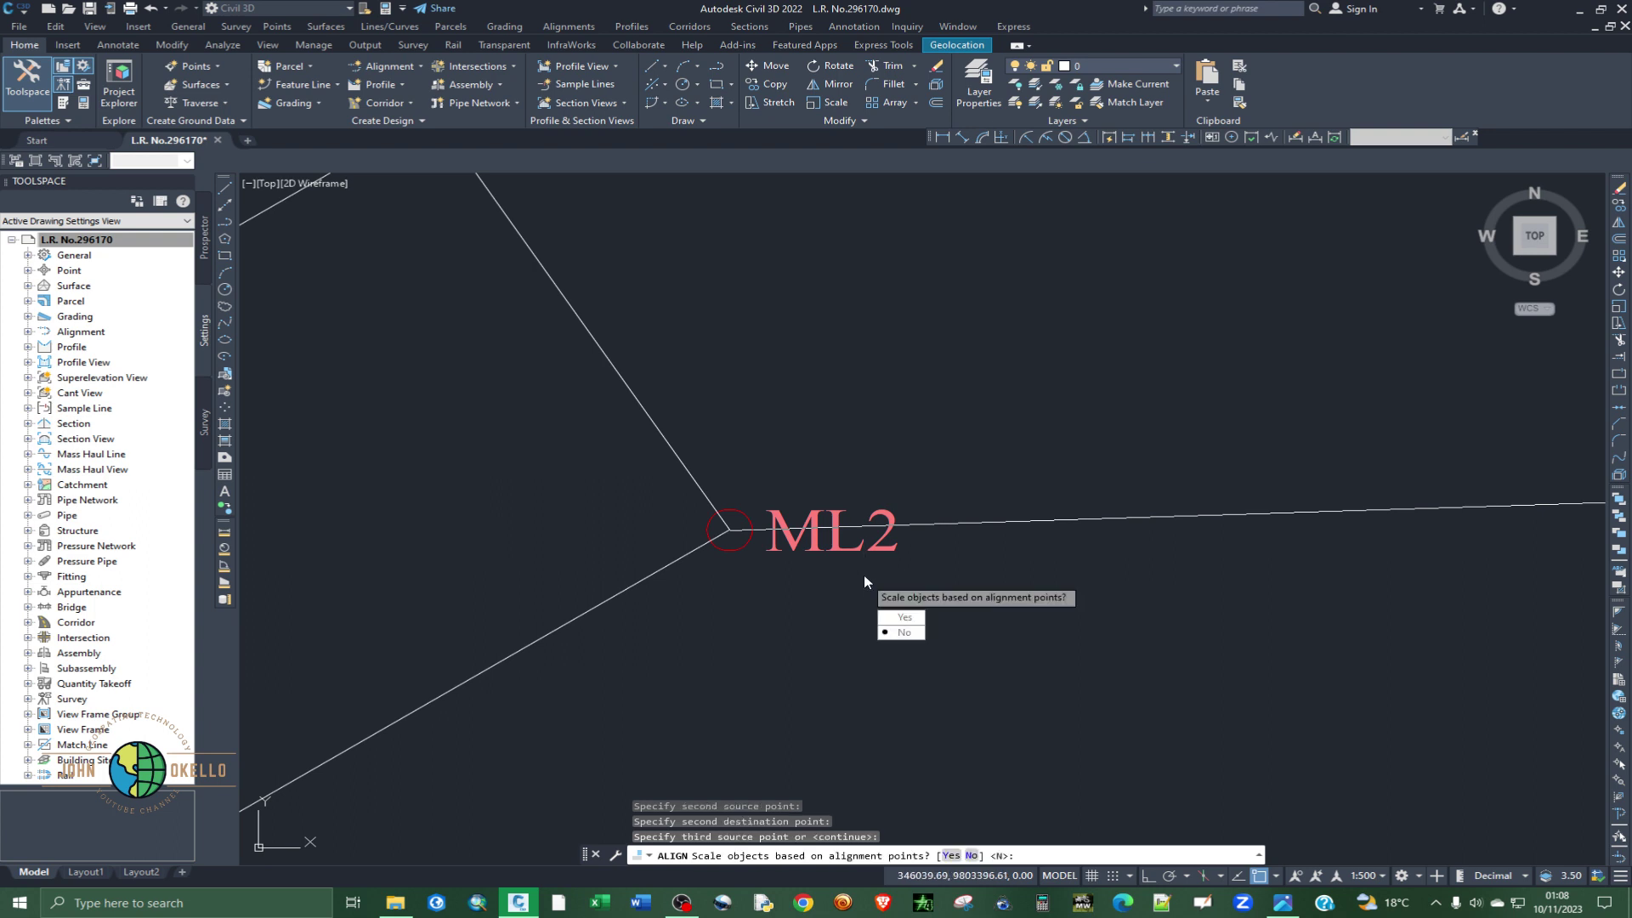
pyautogui.click(913, 624)
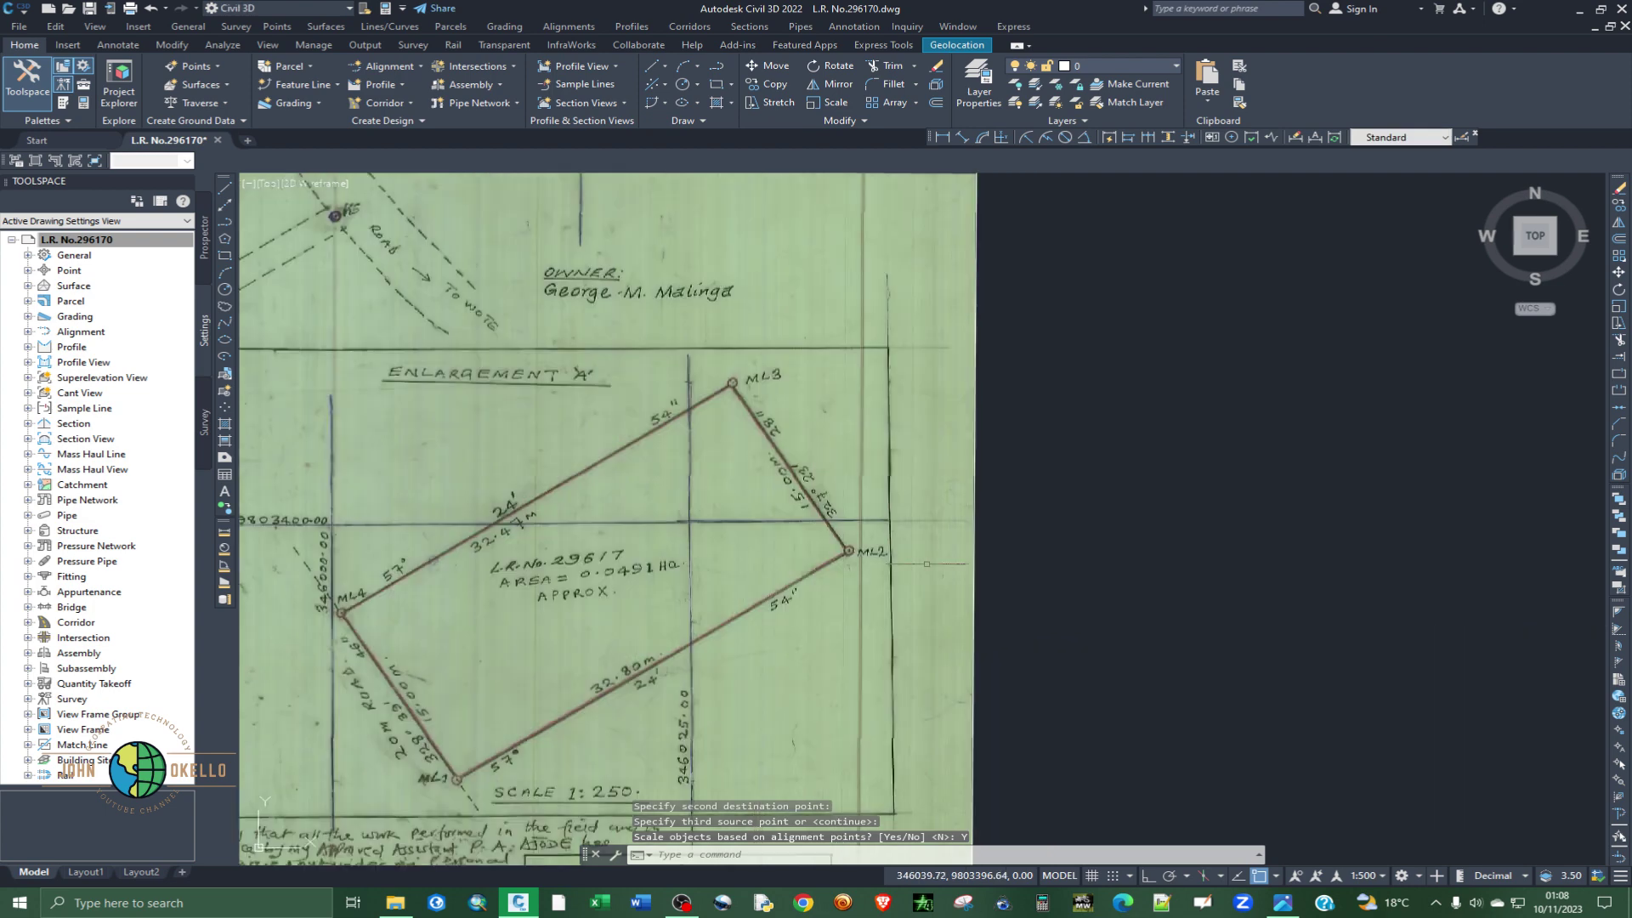
# - Save the drawing
pyautogui.scroll(-3, 927, 563)
pyautogui.scroll(-2, 1118, 544)
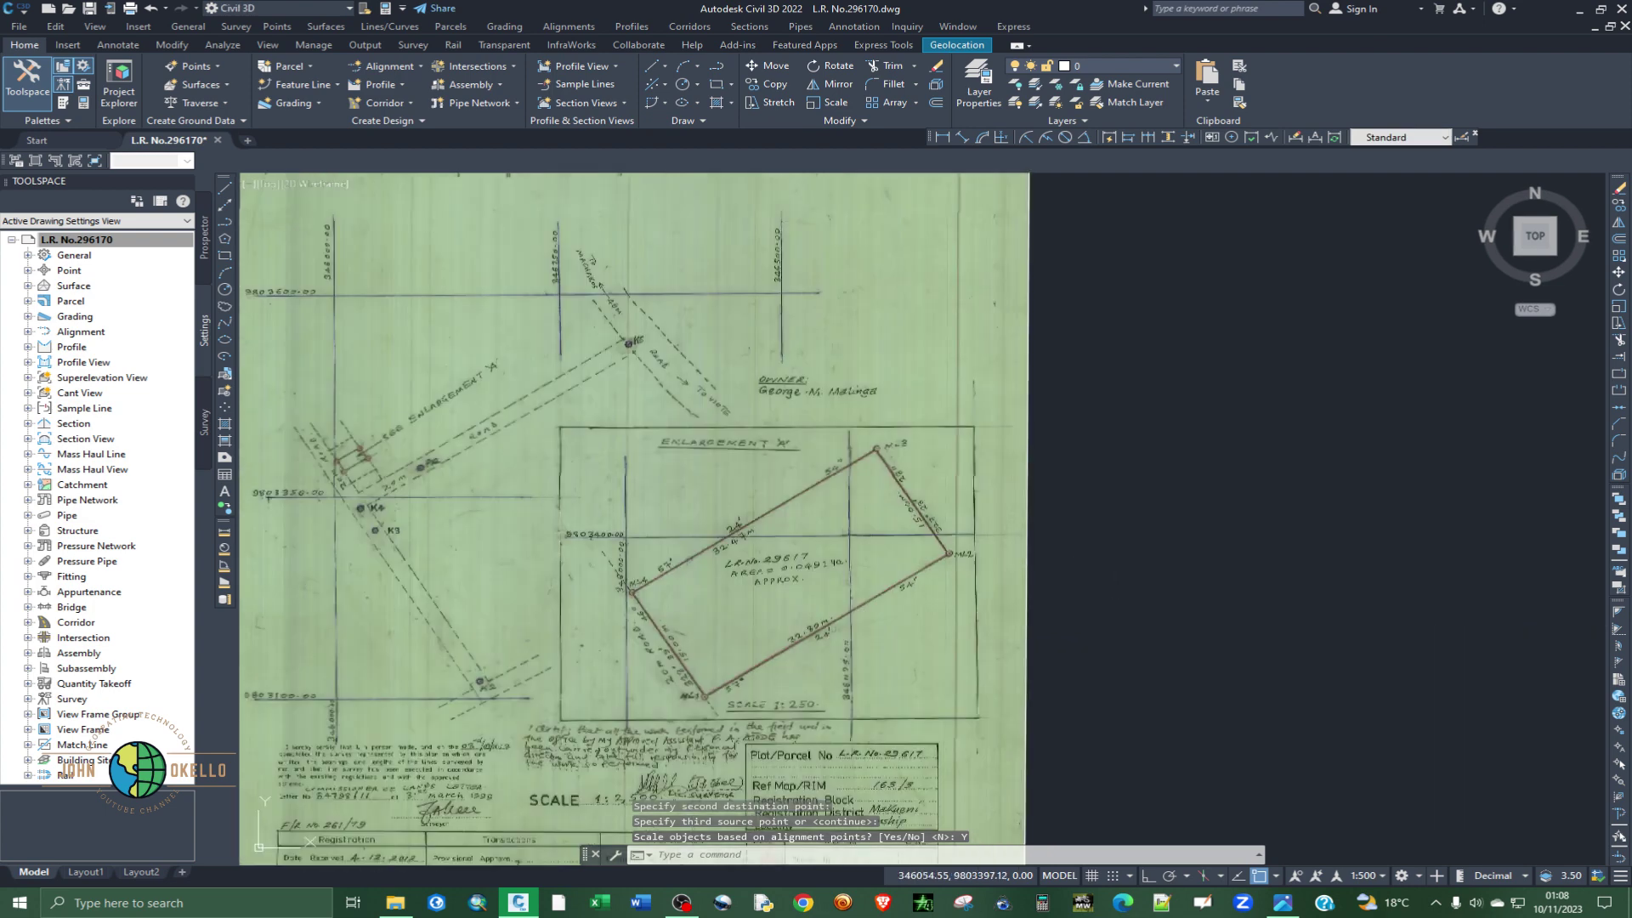
pyautogui.hotkey('ctrl', 's')
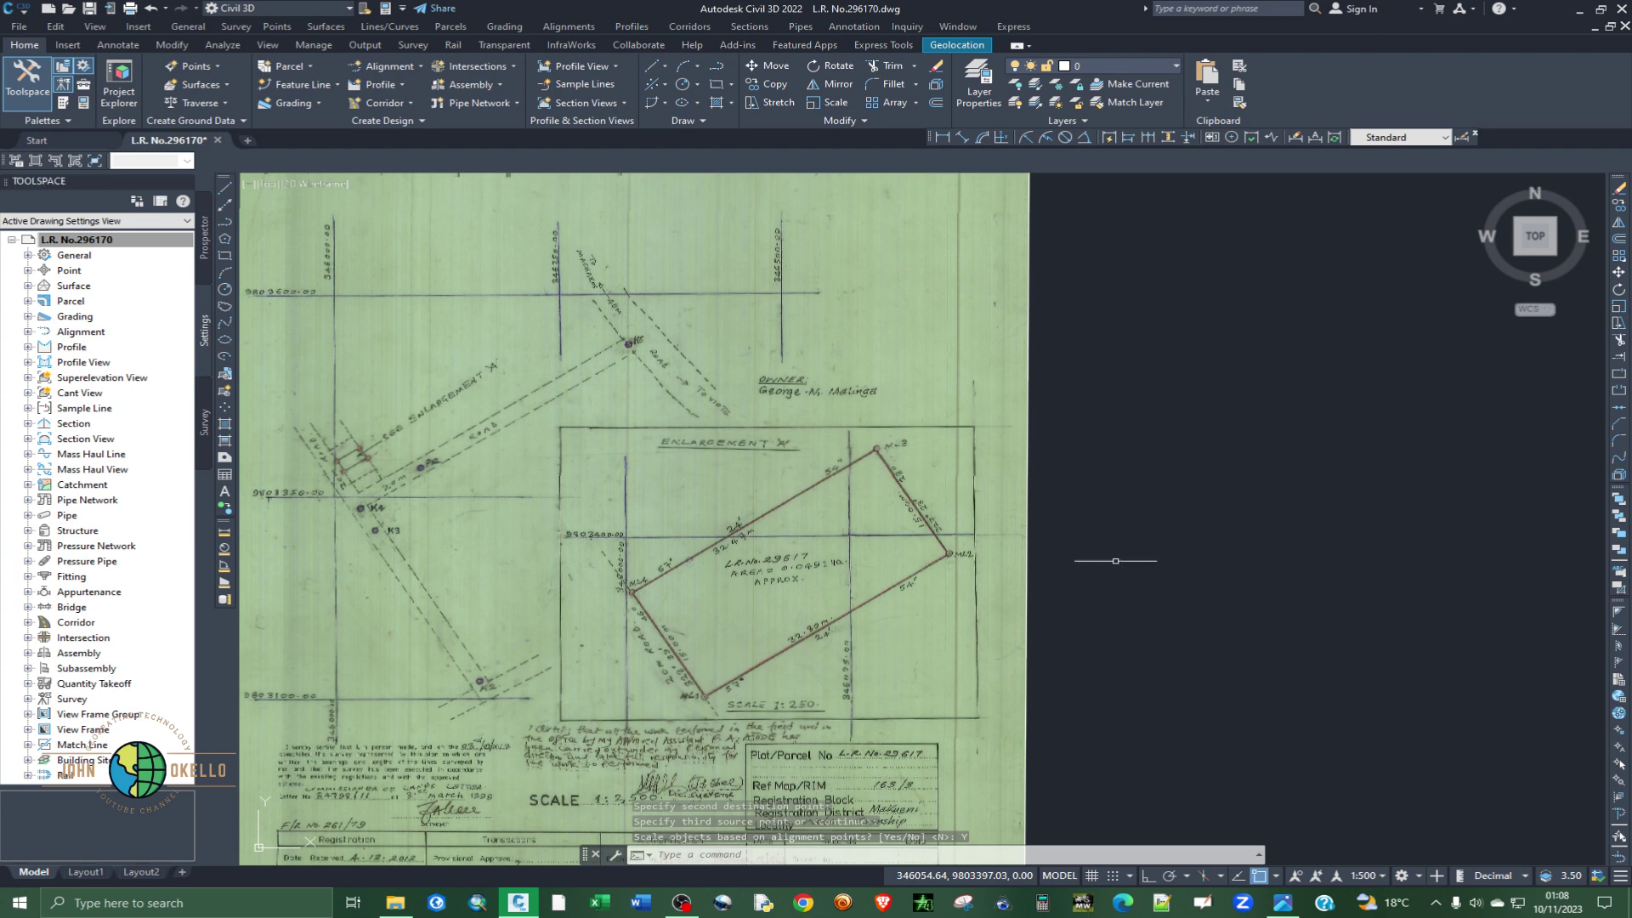
pyautogui.scroll(-2, 1118, 562)
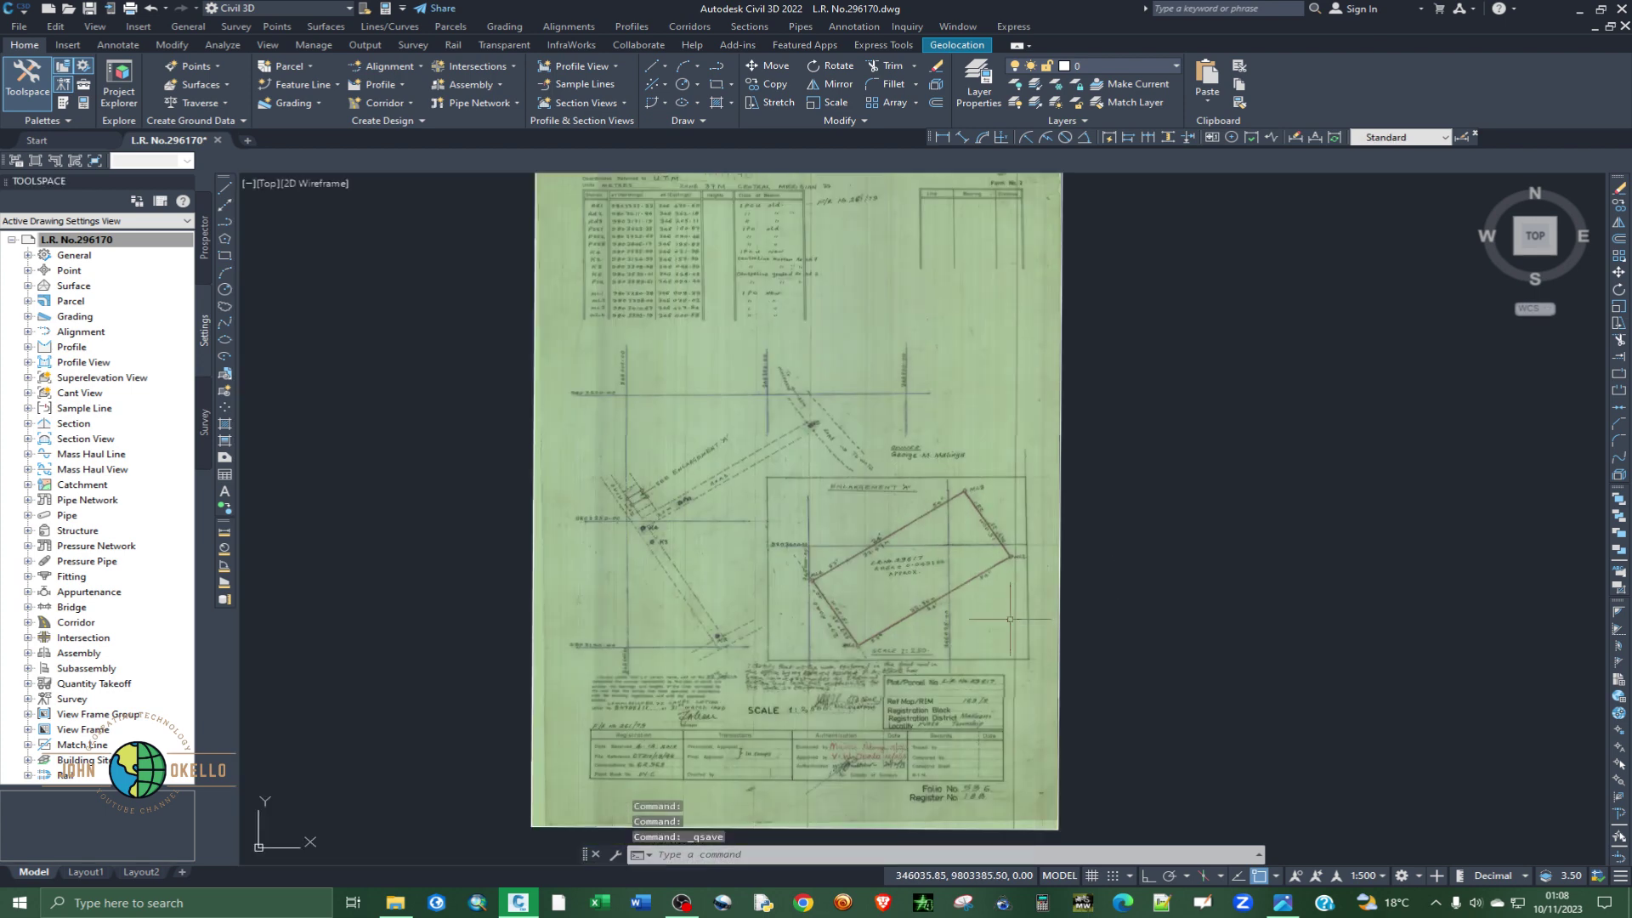
# - Send the scanned survey plan image to the back, behind the ML1–ML4 boundary
pyautogui.click(1052, 718)
pyautogui.click(1106, 745)
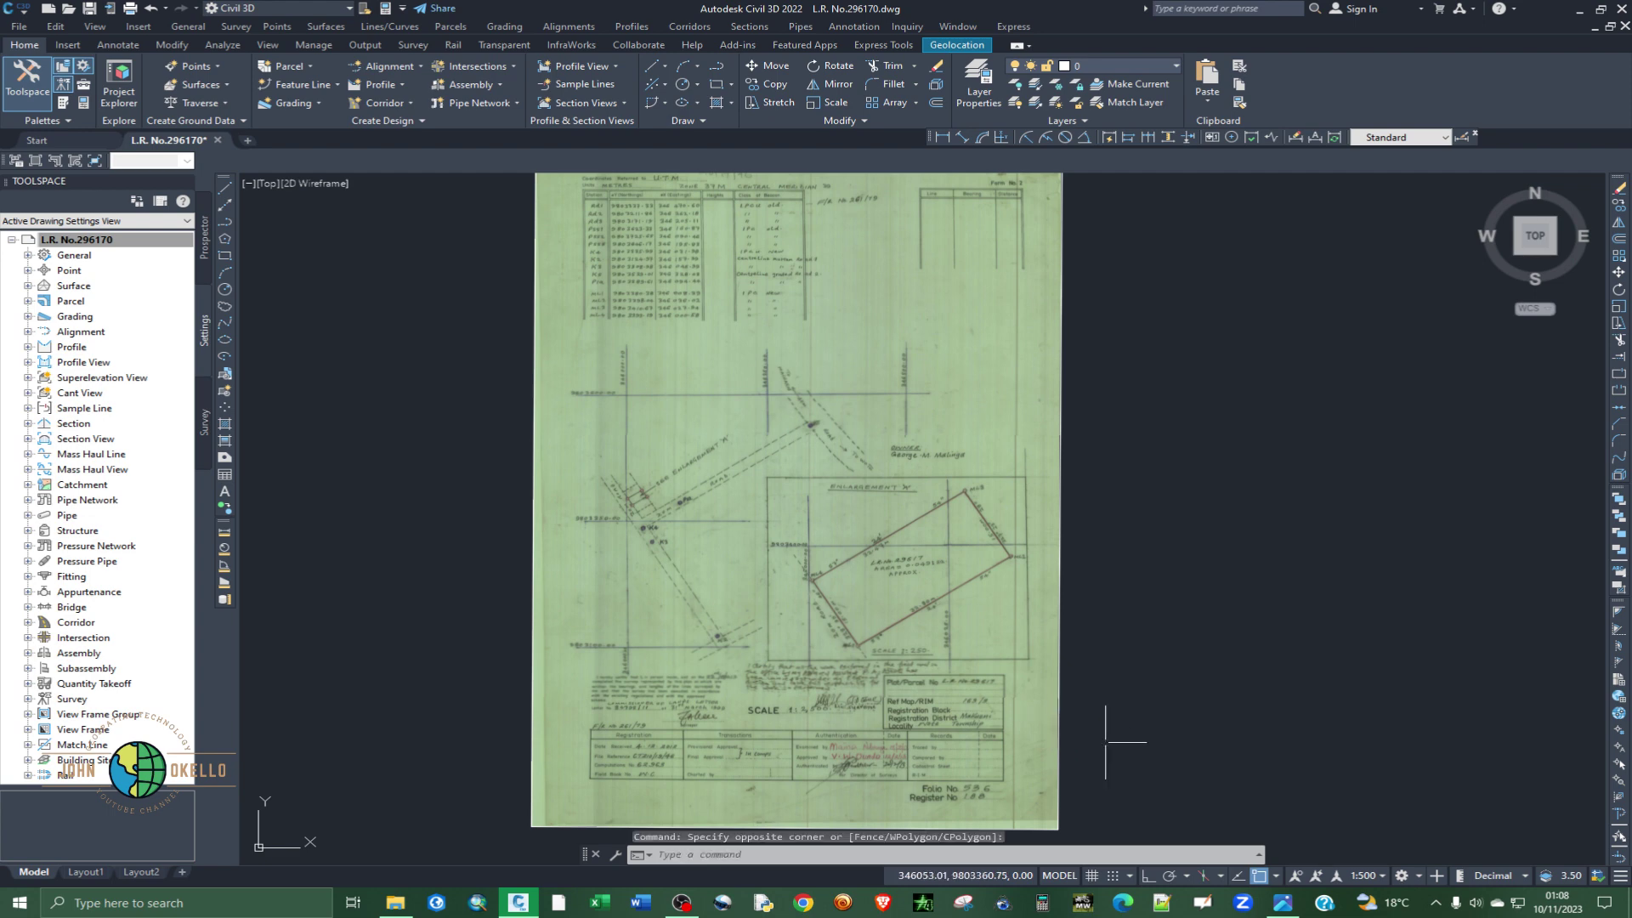
pyautogui.click(1060, 729)
pyautogui.click(1006, 699)
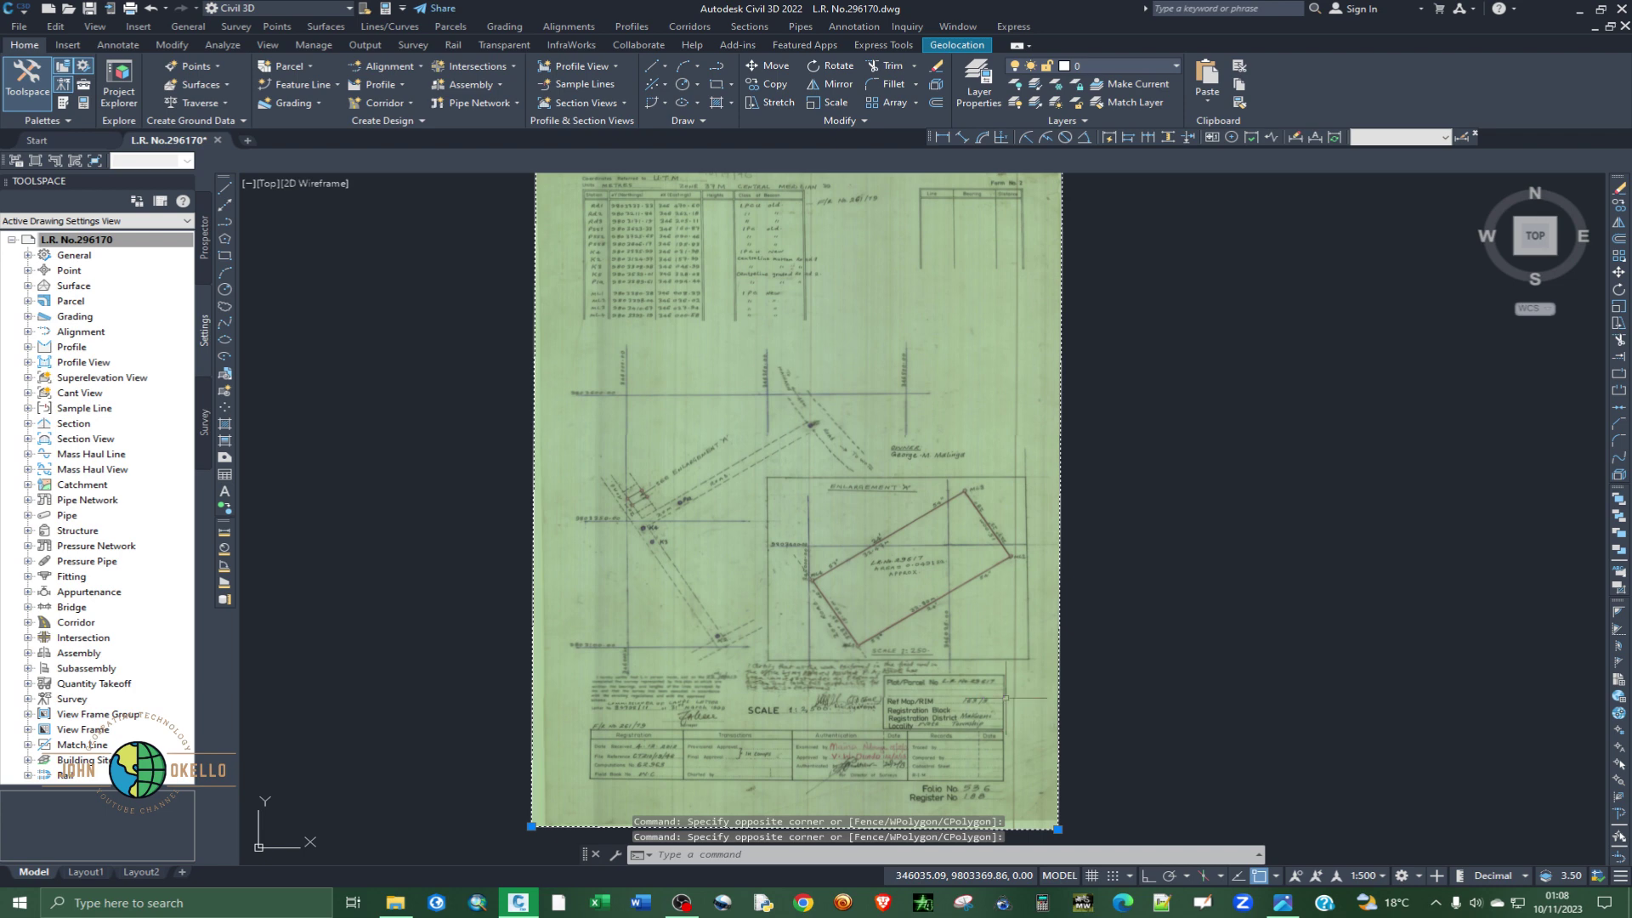
pyautogui.rightClick(1007, 697)
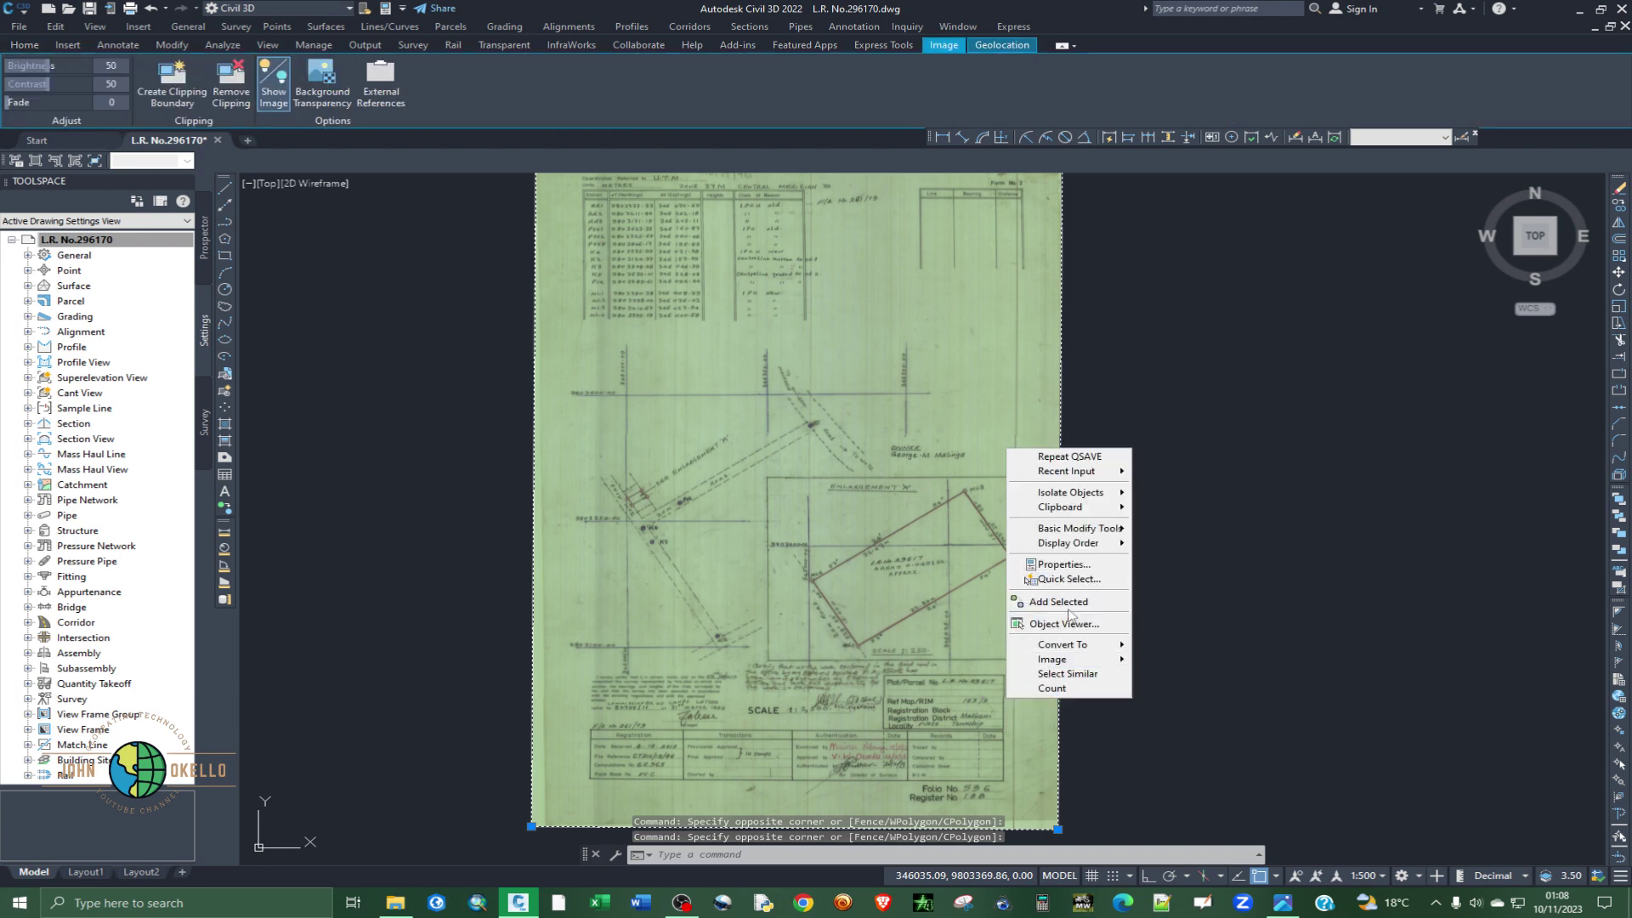
pyautogui.moveTo(1087, 551)
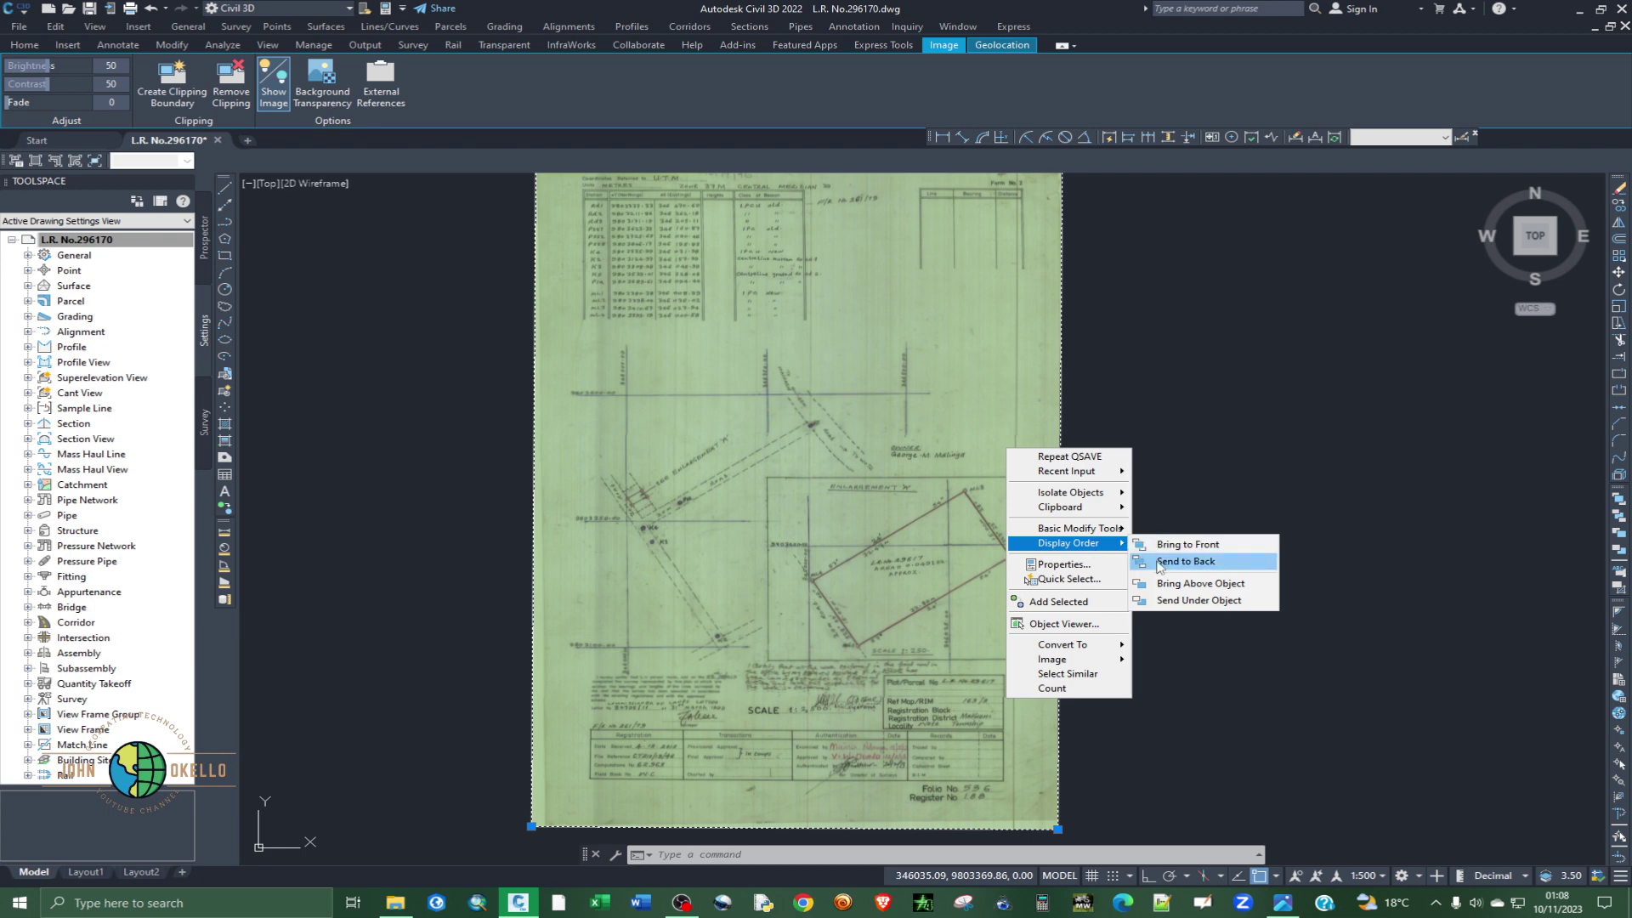
pyautogui.click(1160, 562)
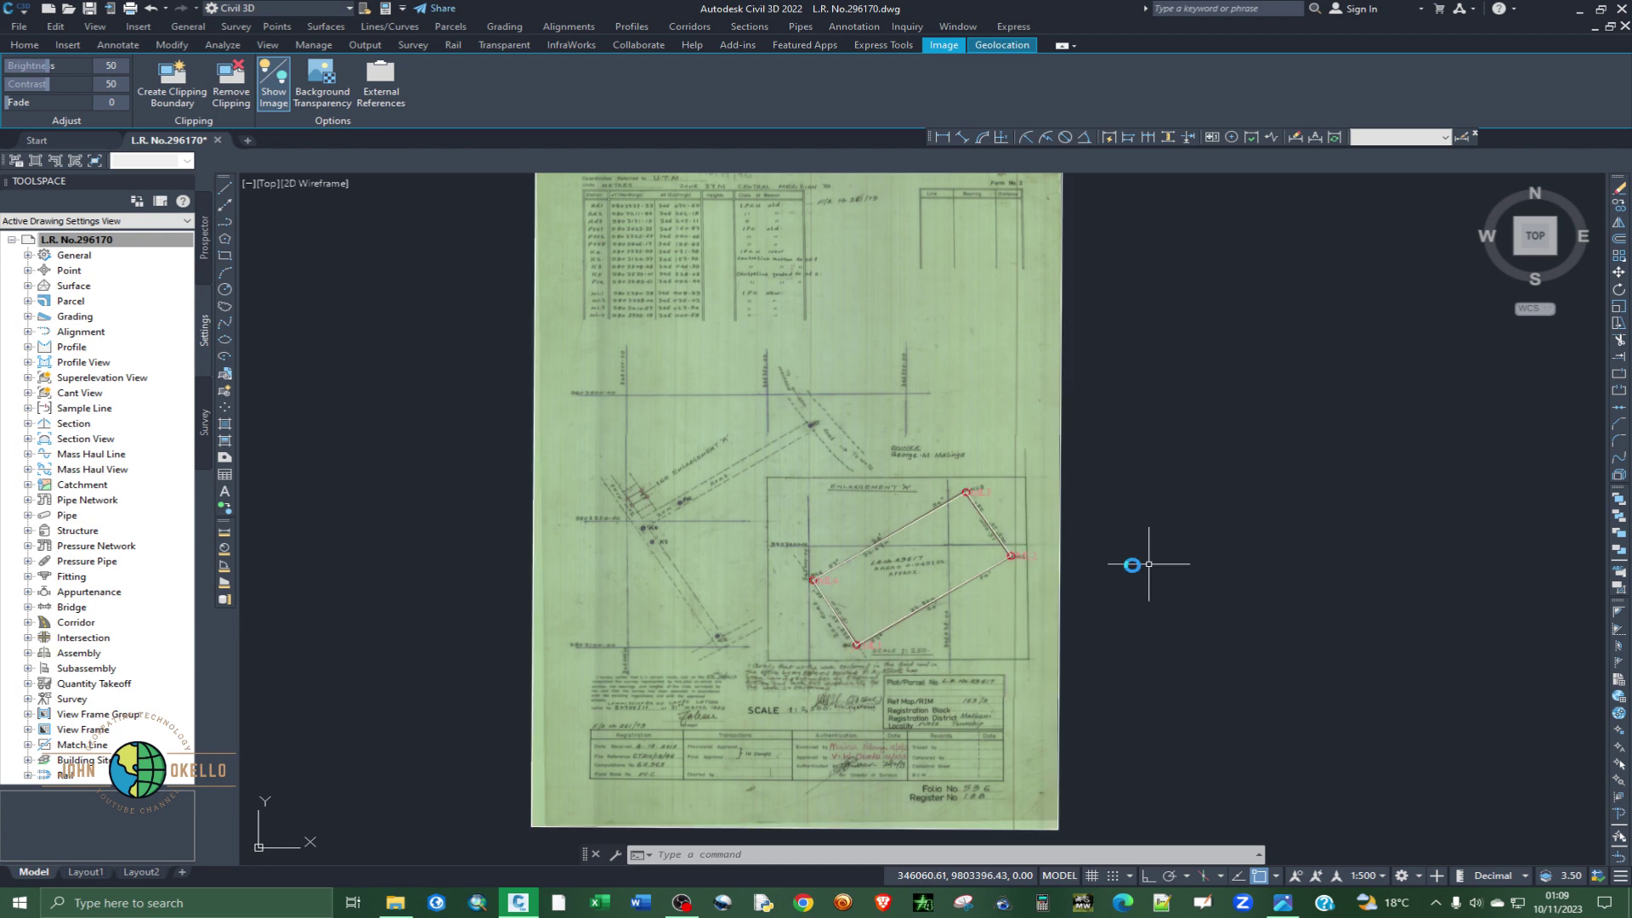
pyautogui.press('Escape')
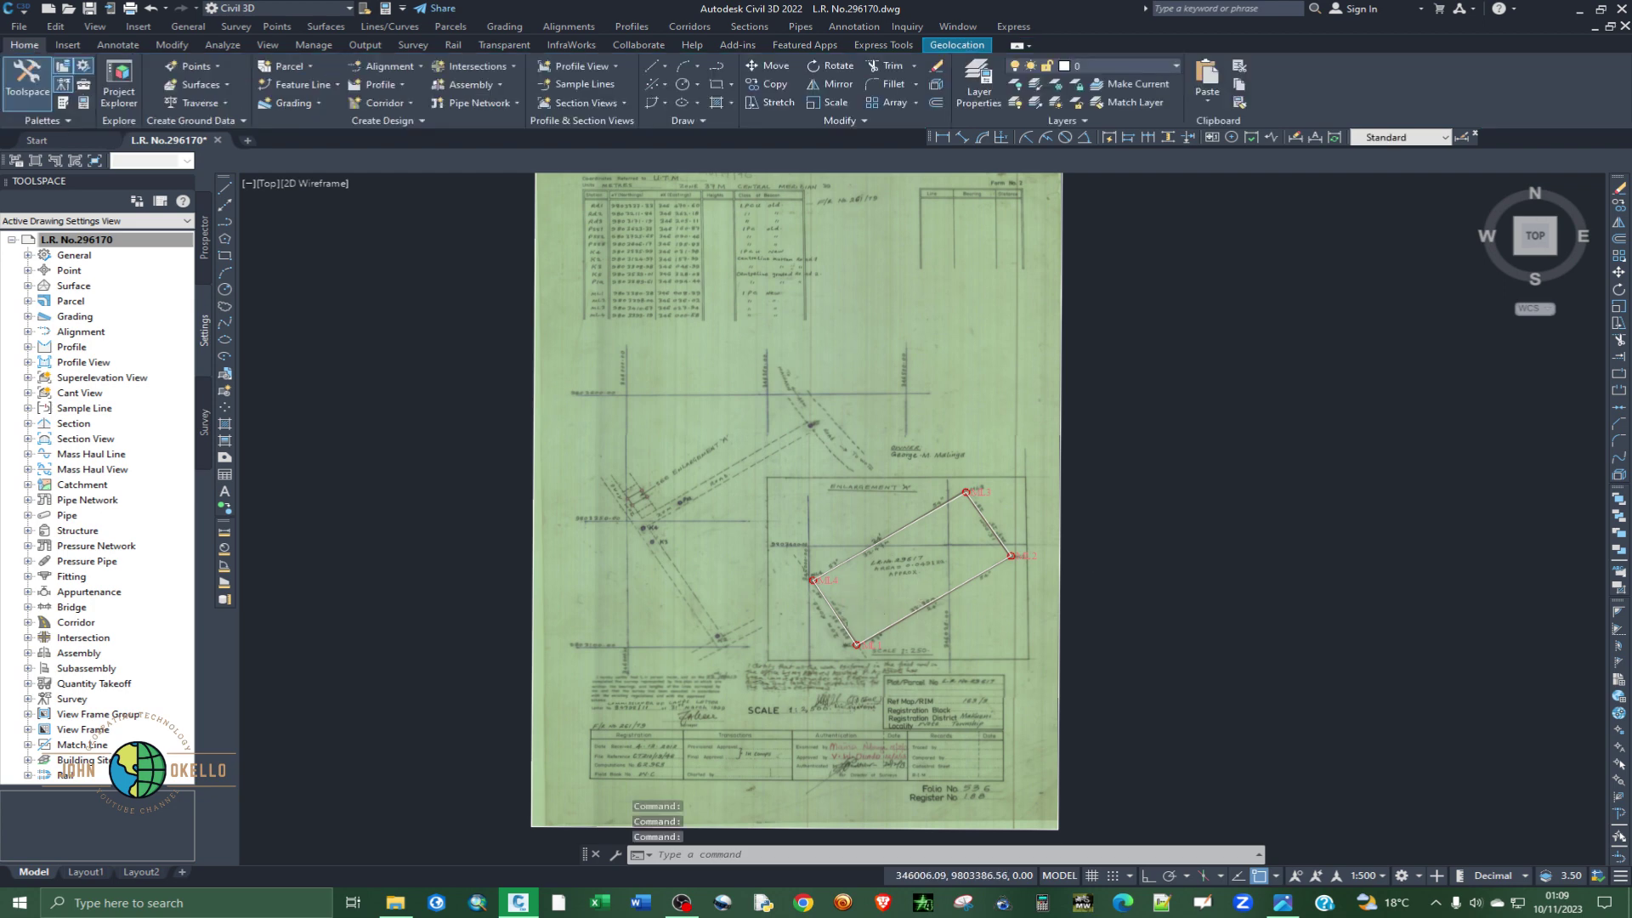
# - Set the ML1–ML4 boundary polyline's Color to Green in the Properties palette
pyautogui.scroll(2, 849, 621)
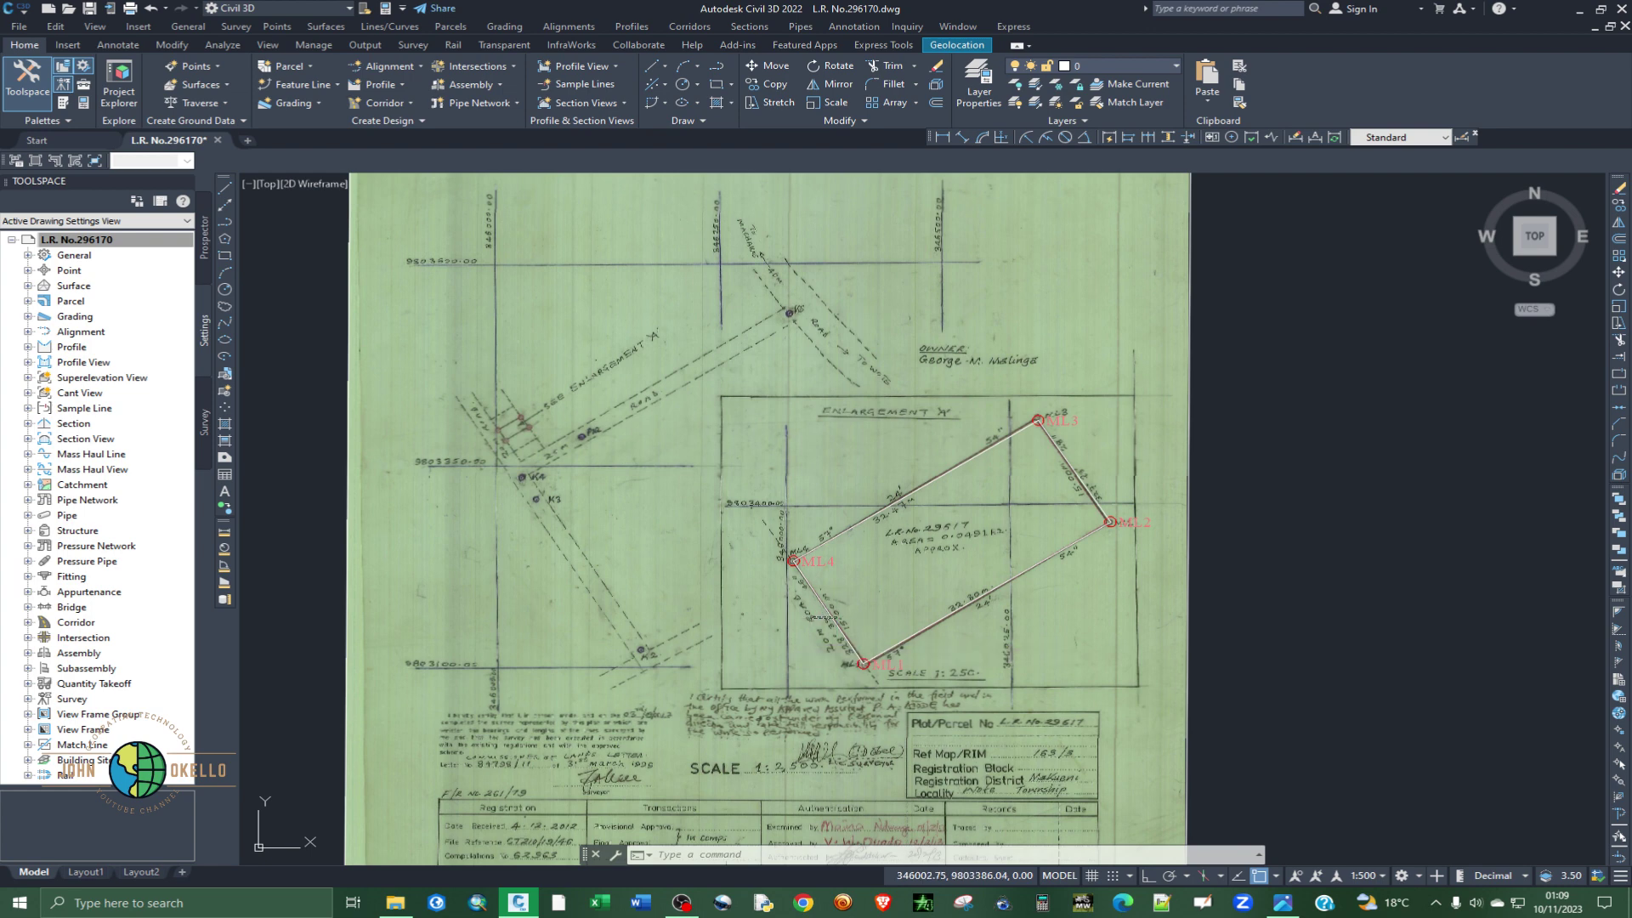
pyautogui.click(826, 608)
pyautogui.click(781, 631)
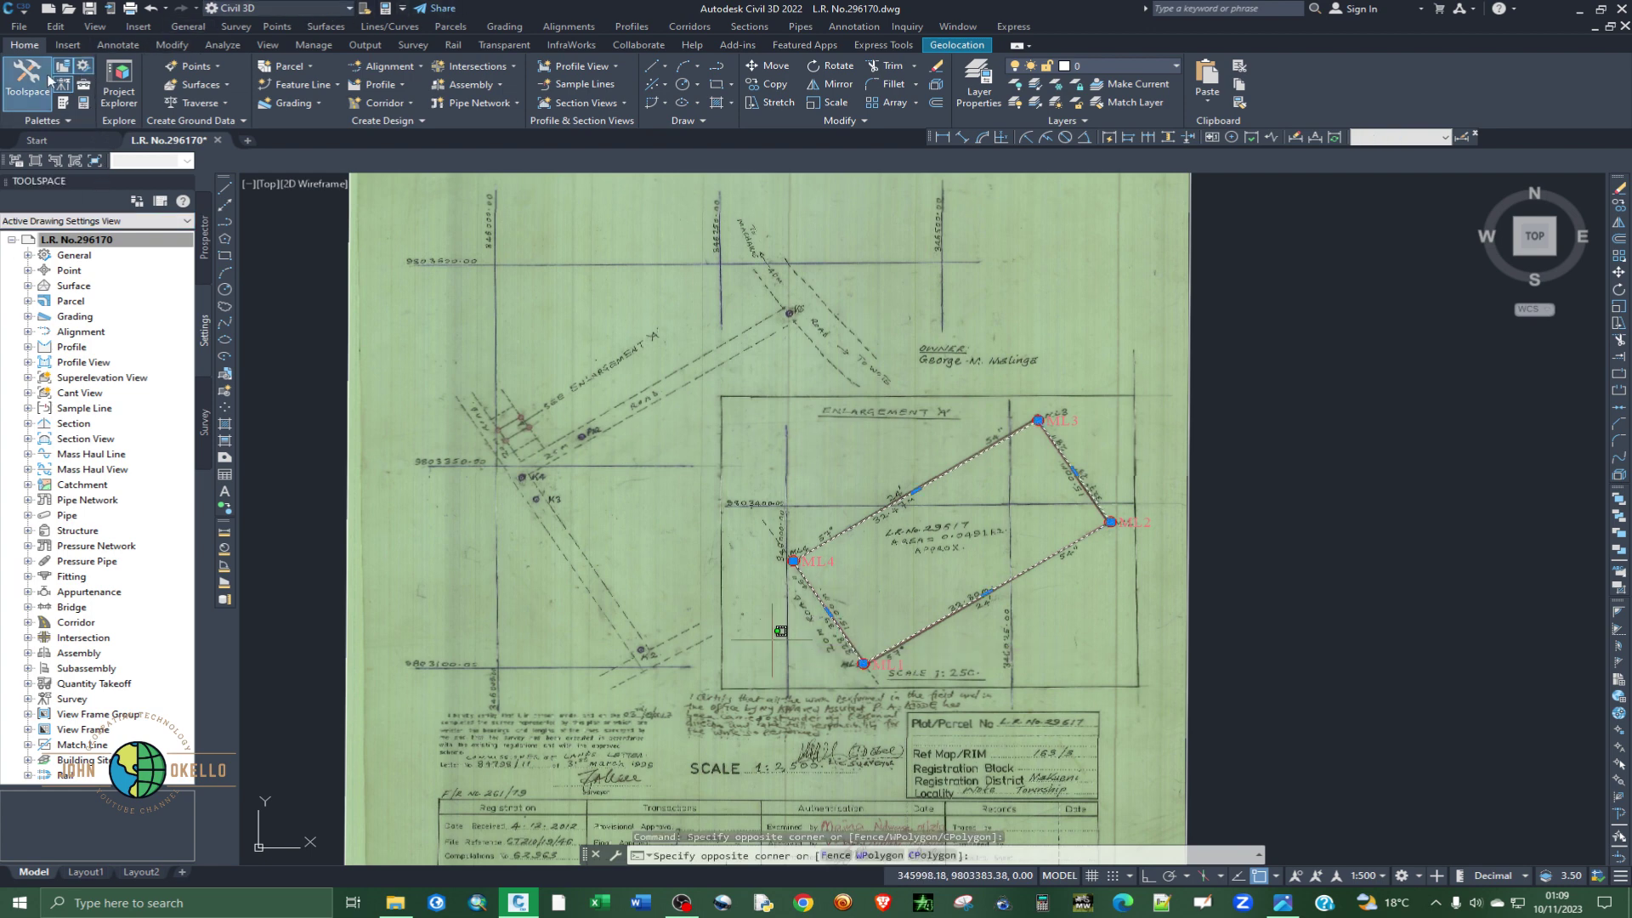
pyautogui.click(84, 104)
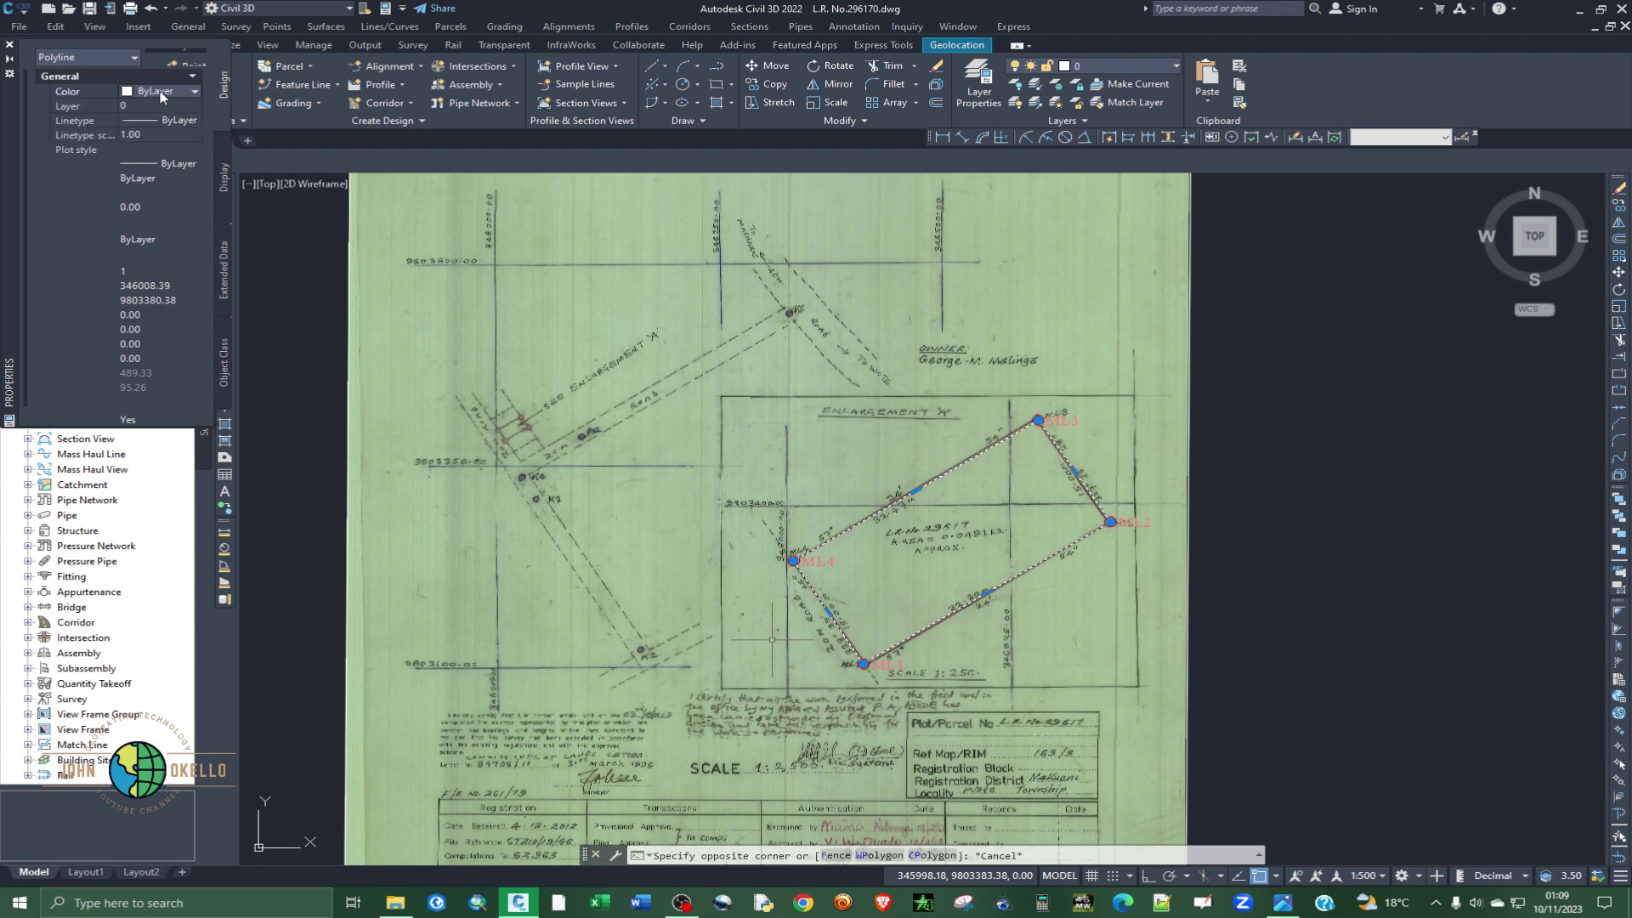
pyautogui.click(165, 91)
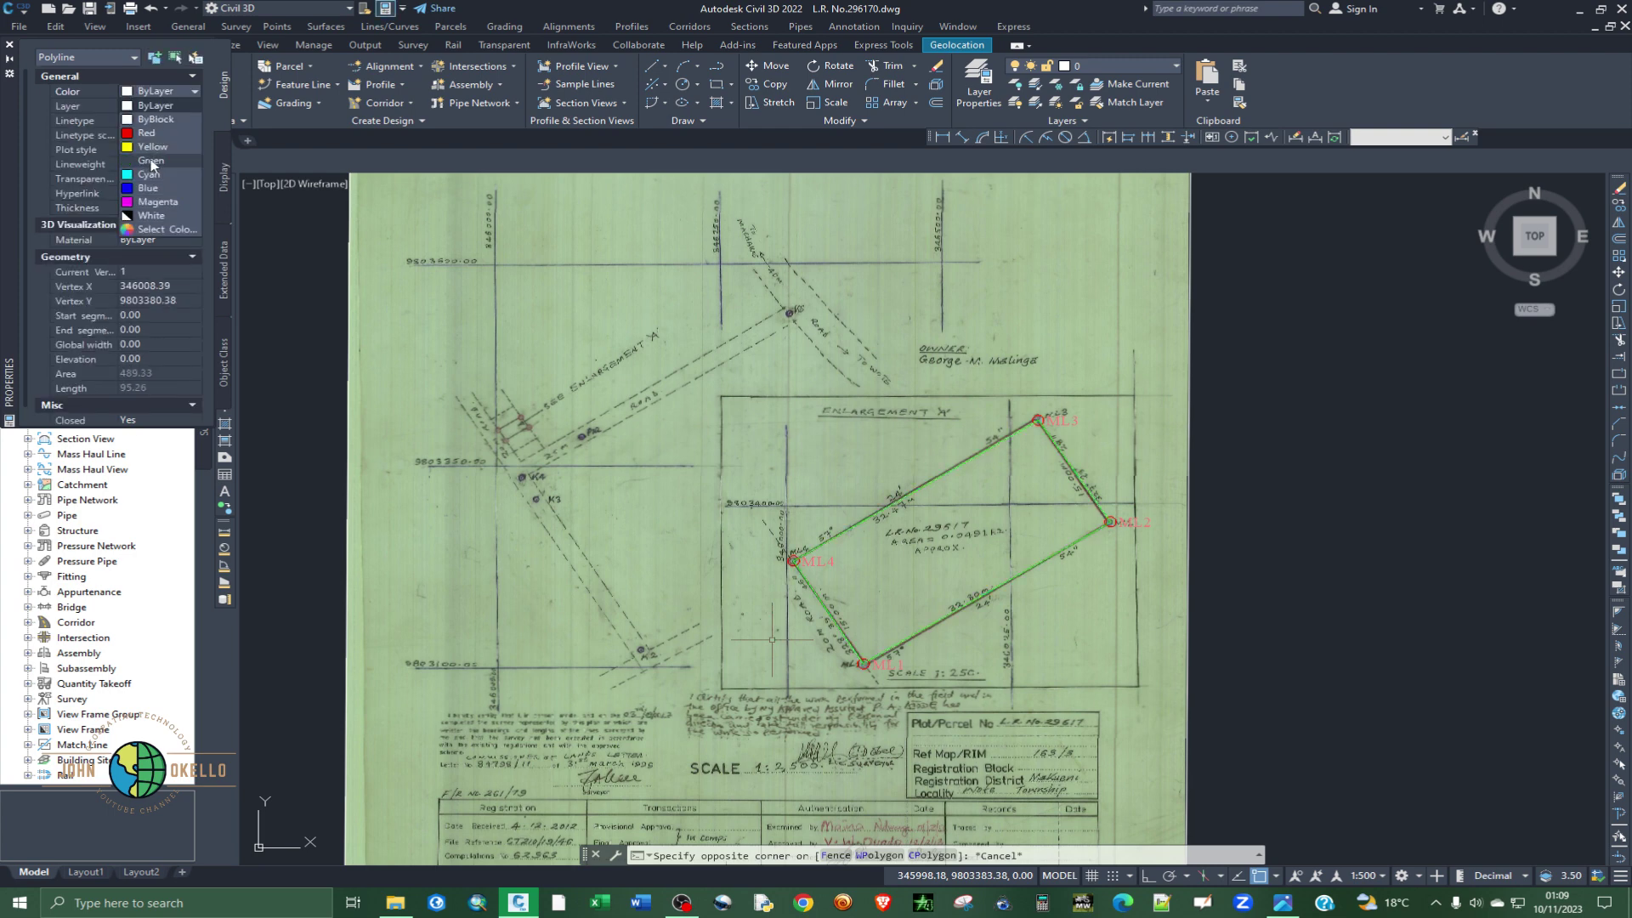
pyautogui.click(152, 161)
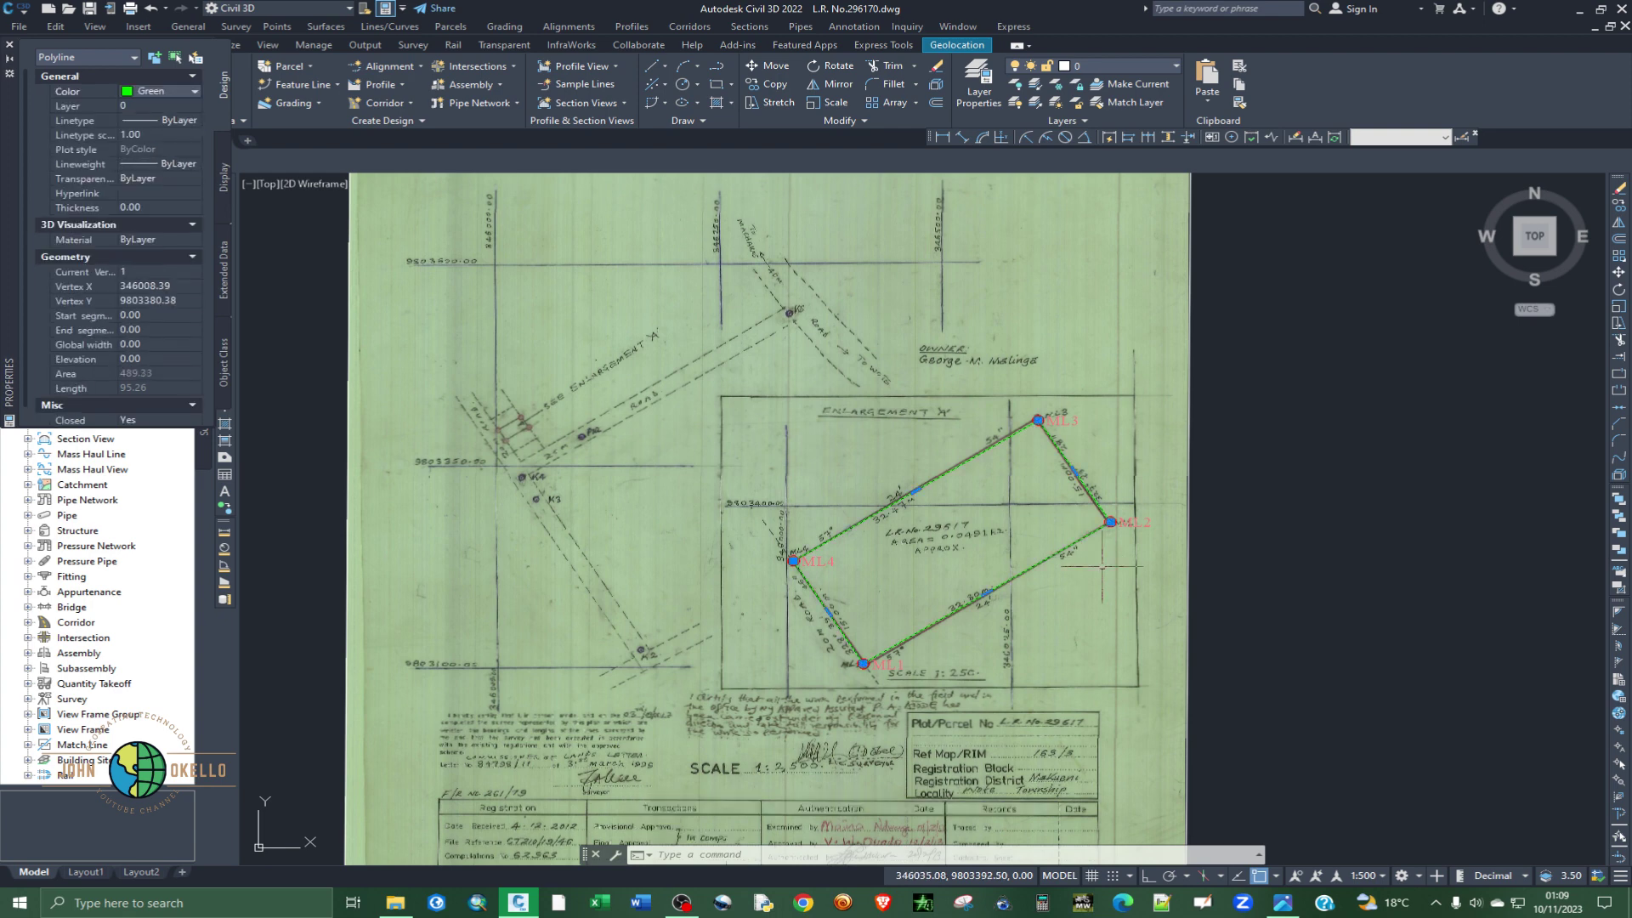
pyautogui.press('Escape')
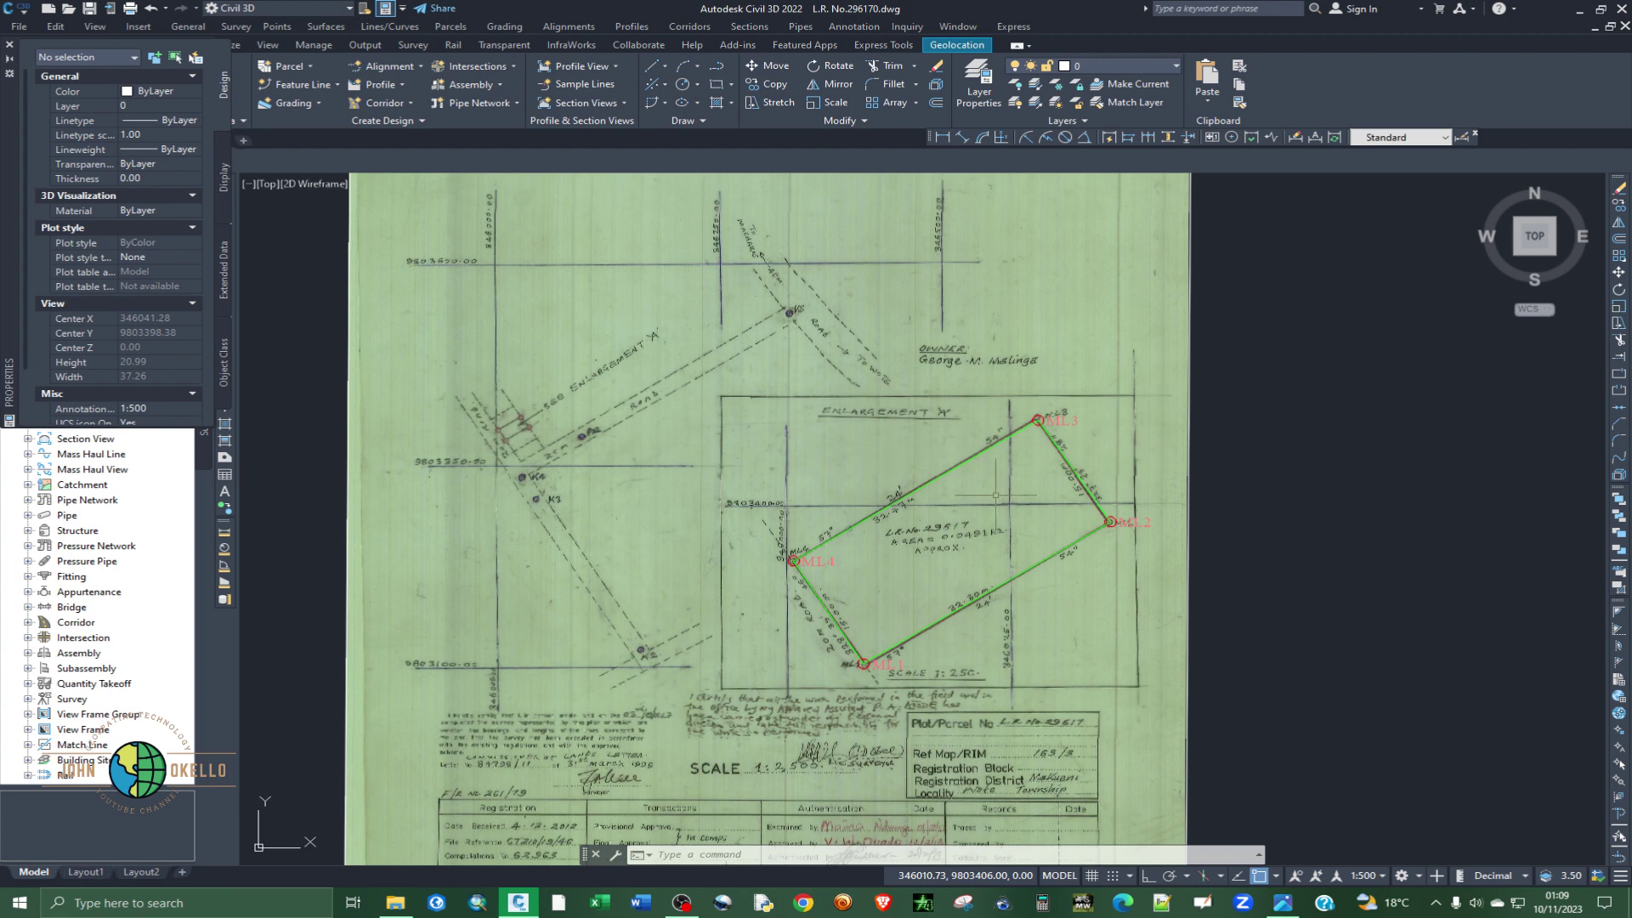
pyautogui.scroll(4, 995, 494)
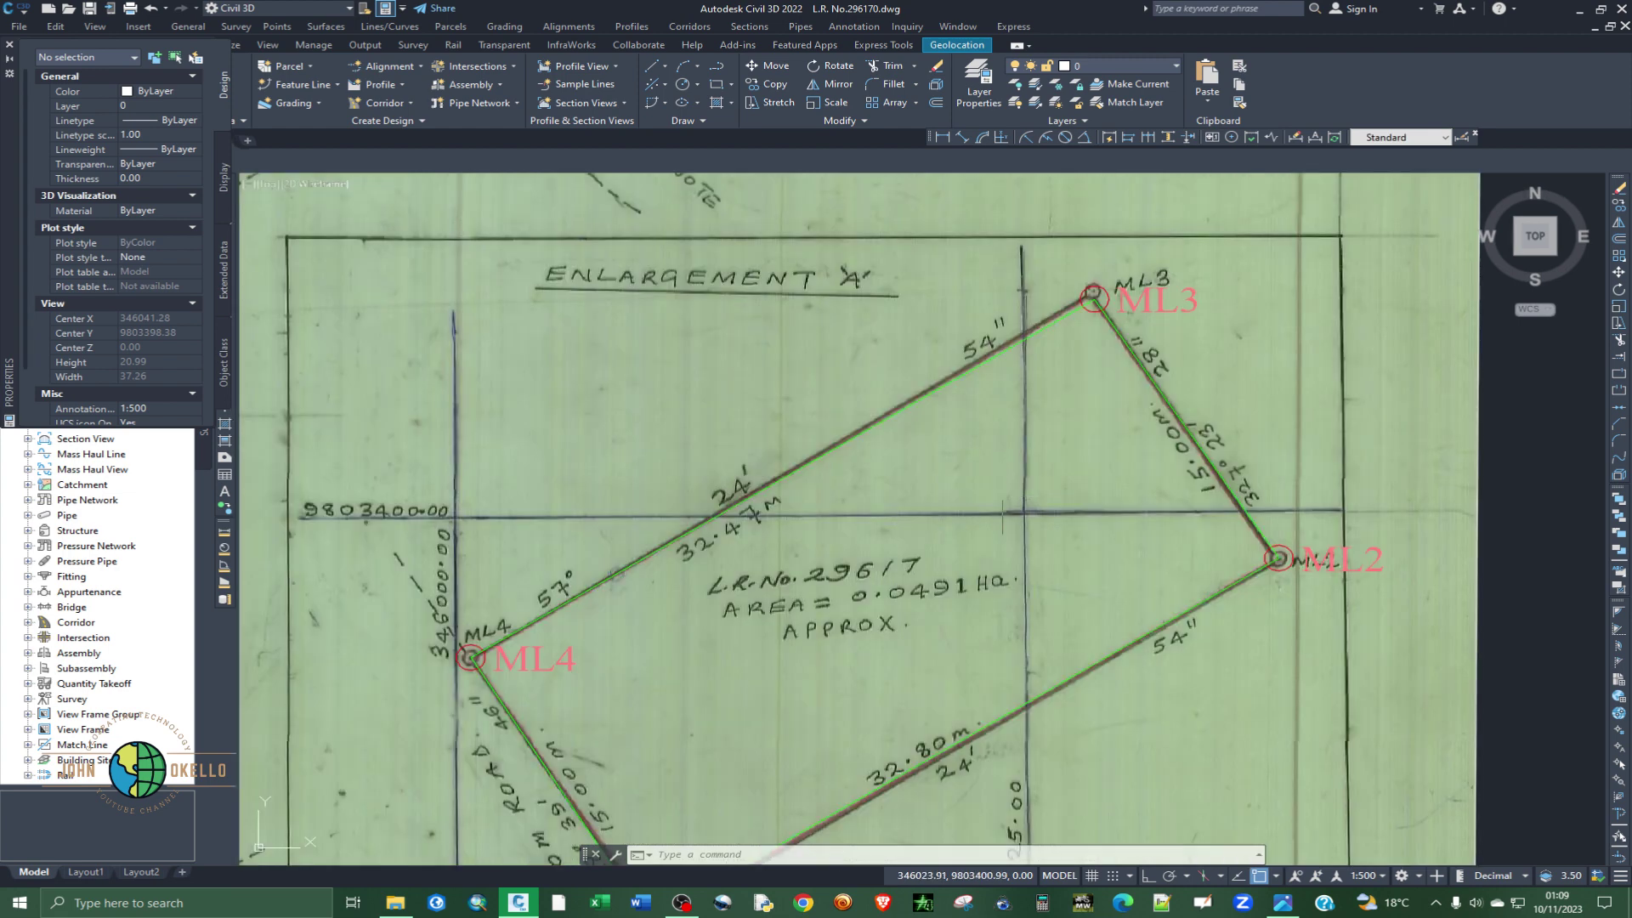
pyautogui.scroll(2, 1002, 498)
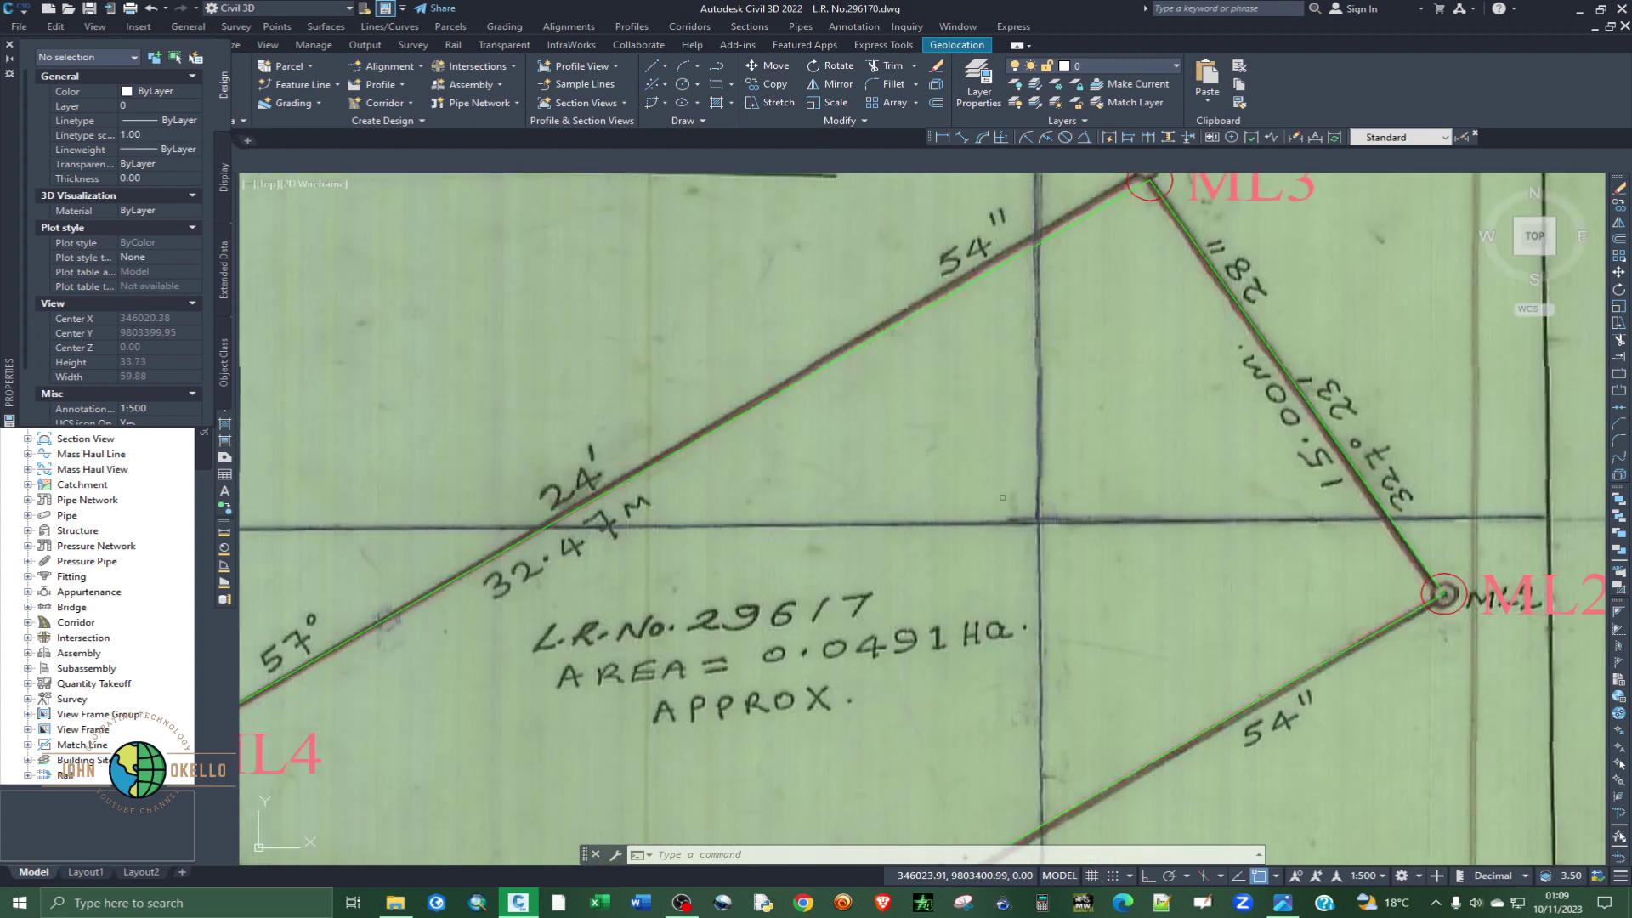
pyautogui.scroll(-4, 1003, 497)
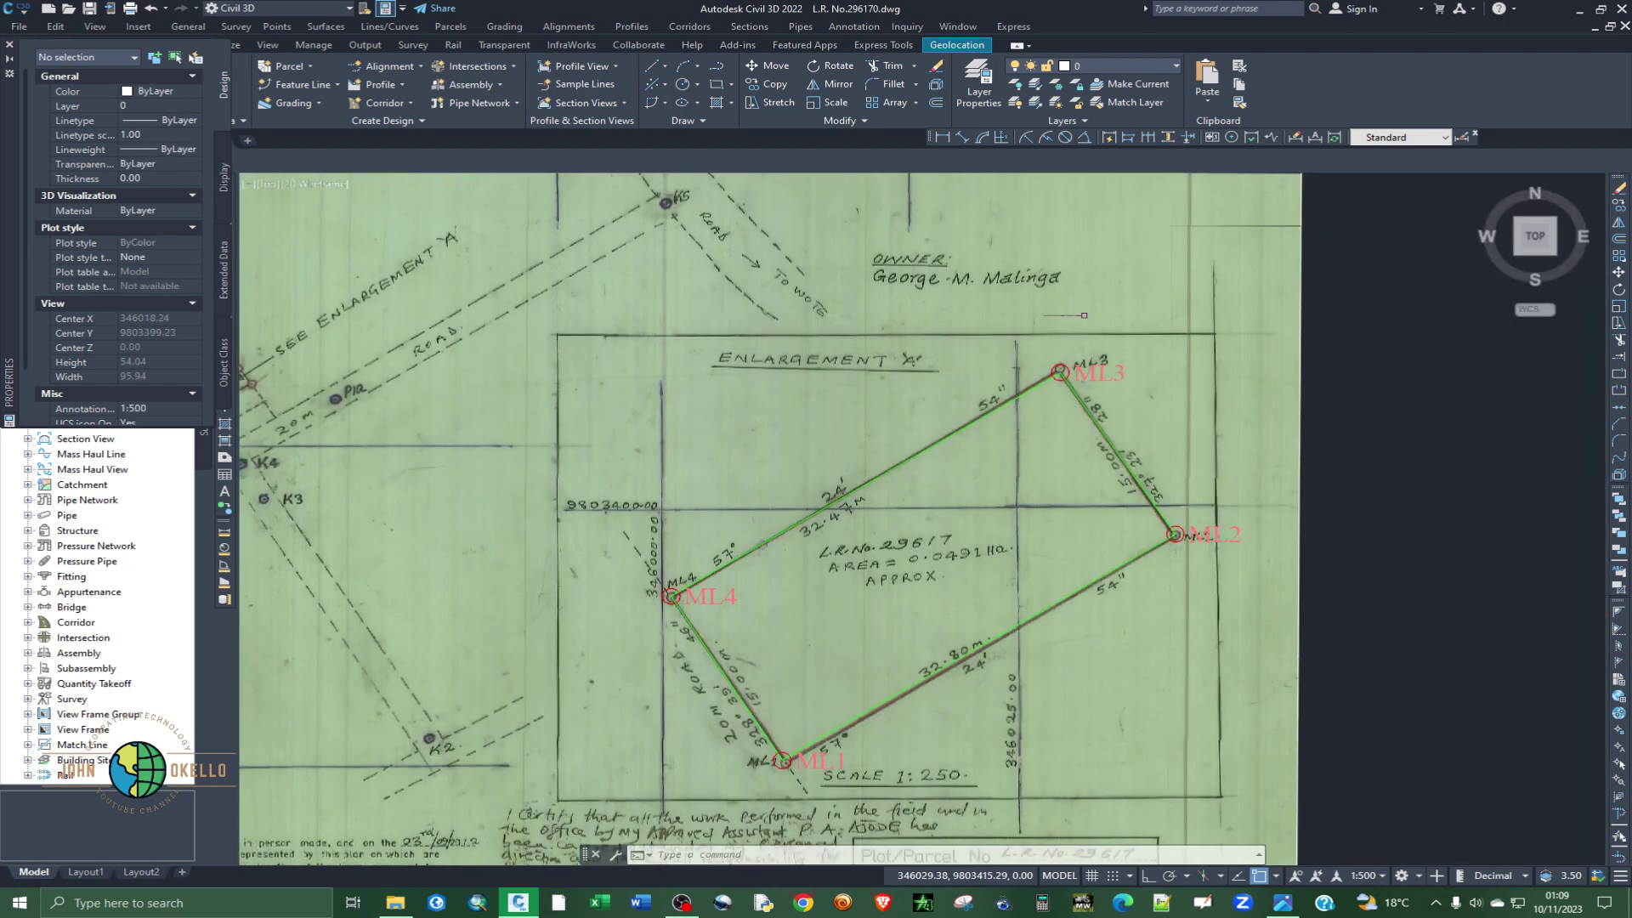
pyautogui.scroll(4, 1082, 314)
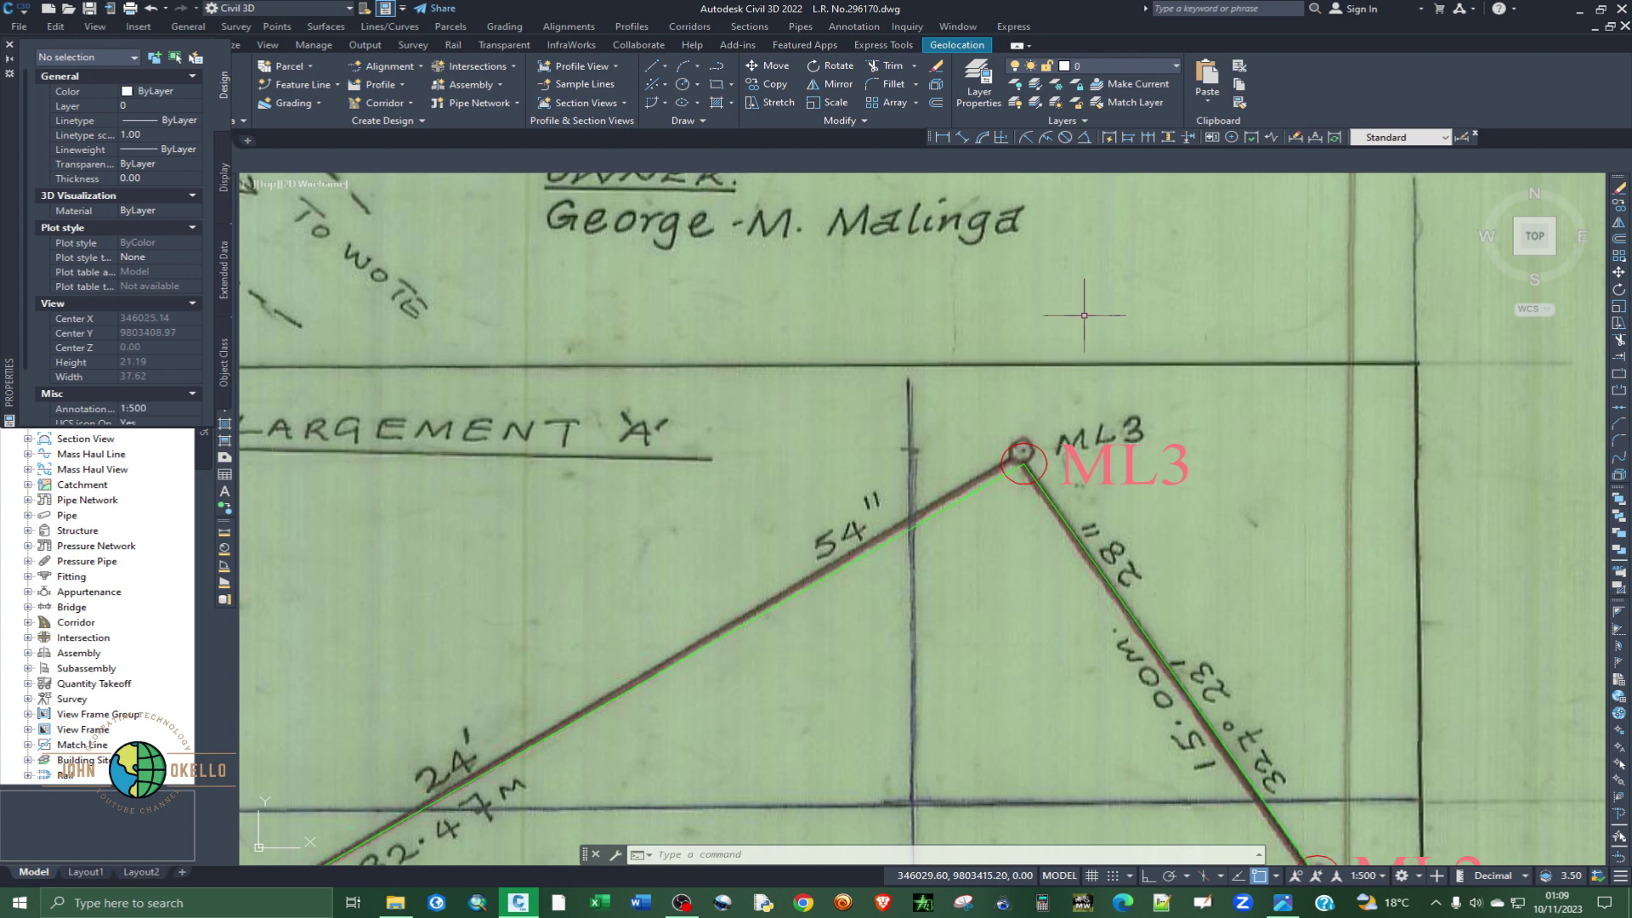
pyautogui.scroll(-4, 1084, 319)
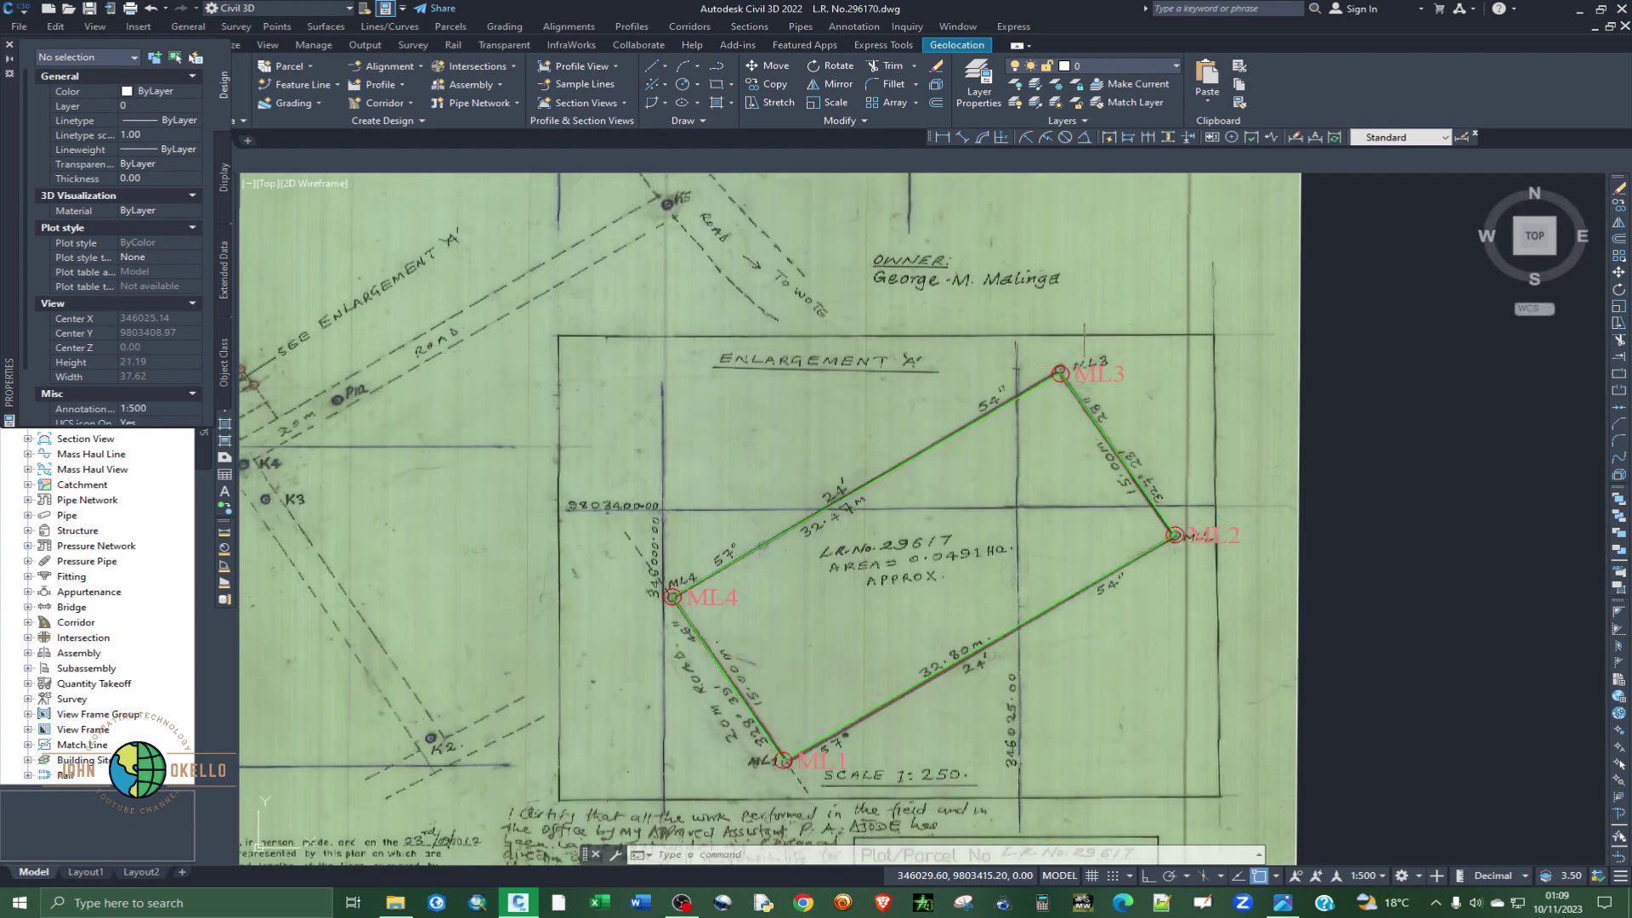
pyautogui.scroll(-2, 1085, 318)
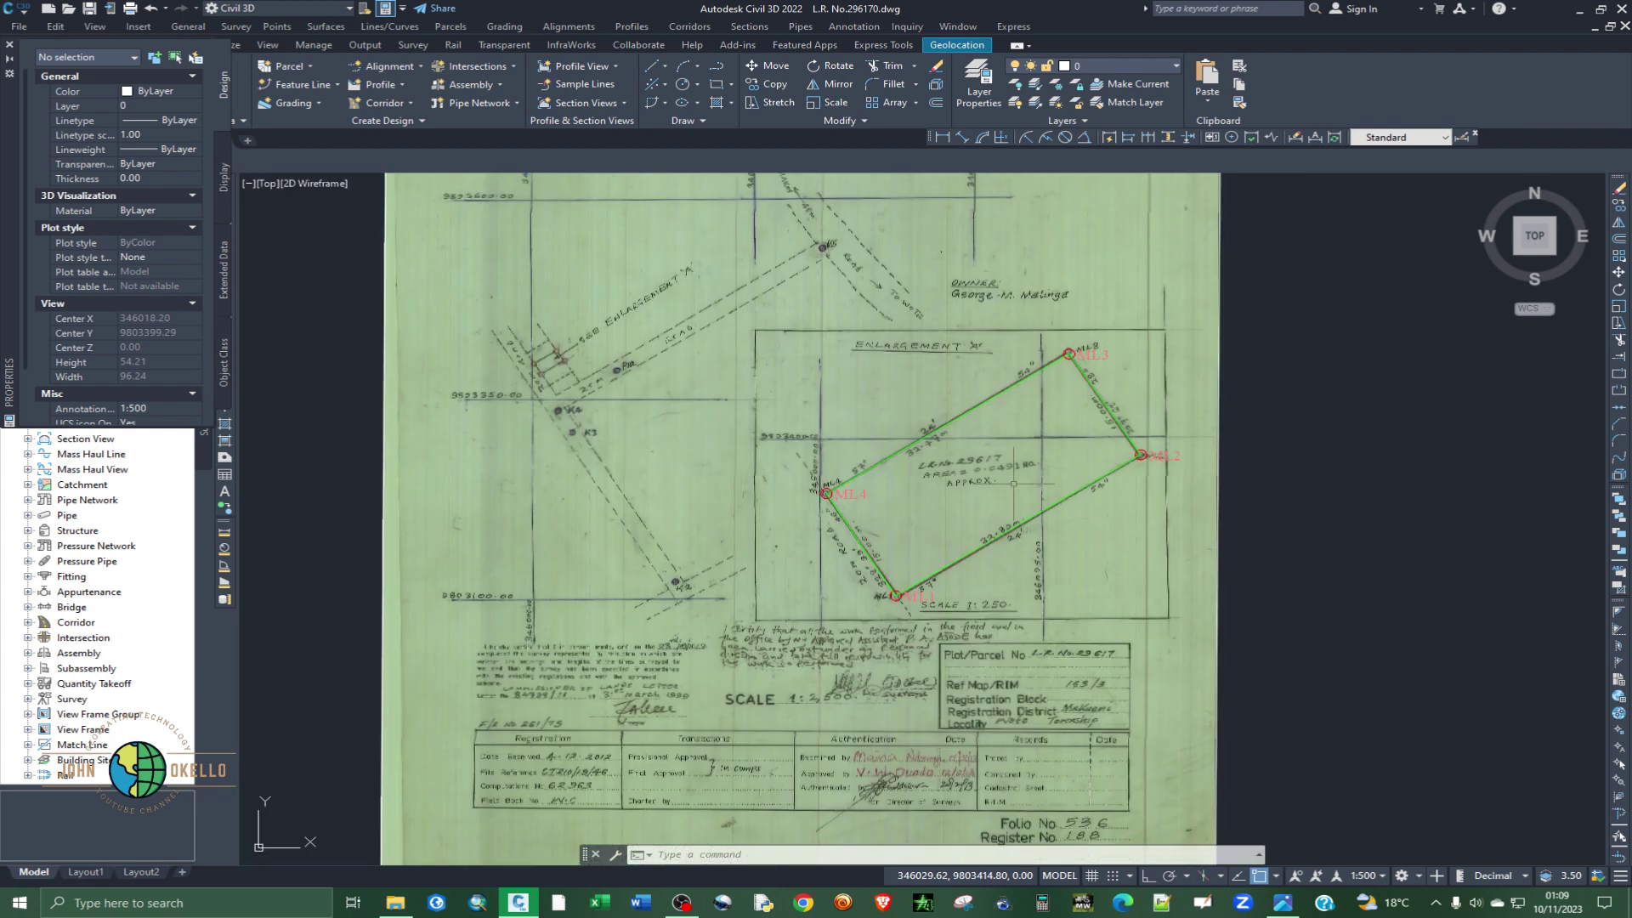
pyautogui.scroll(4, 1015, 554)
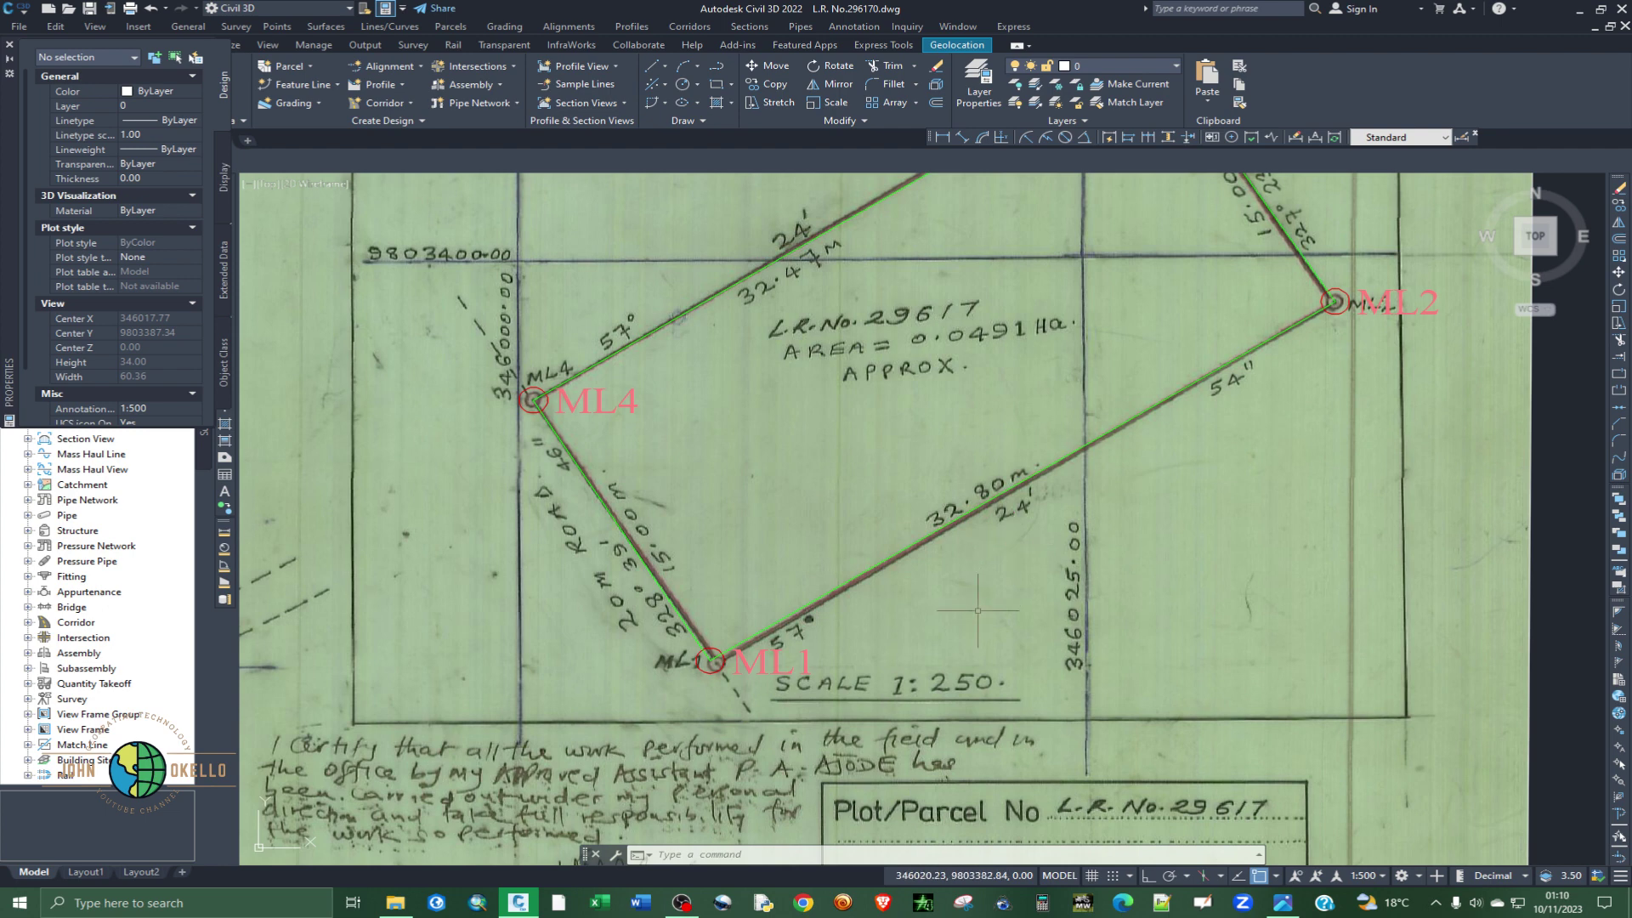
pyautogui.scroll(-2, 978, 610)
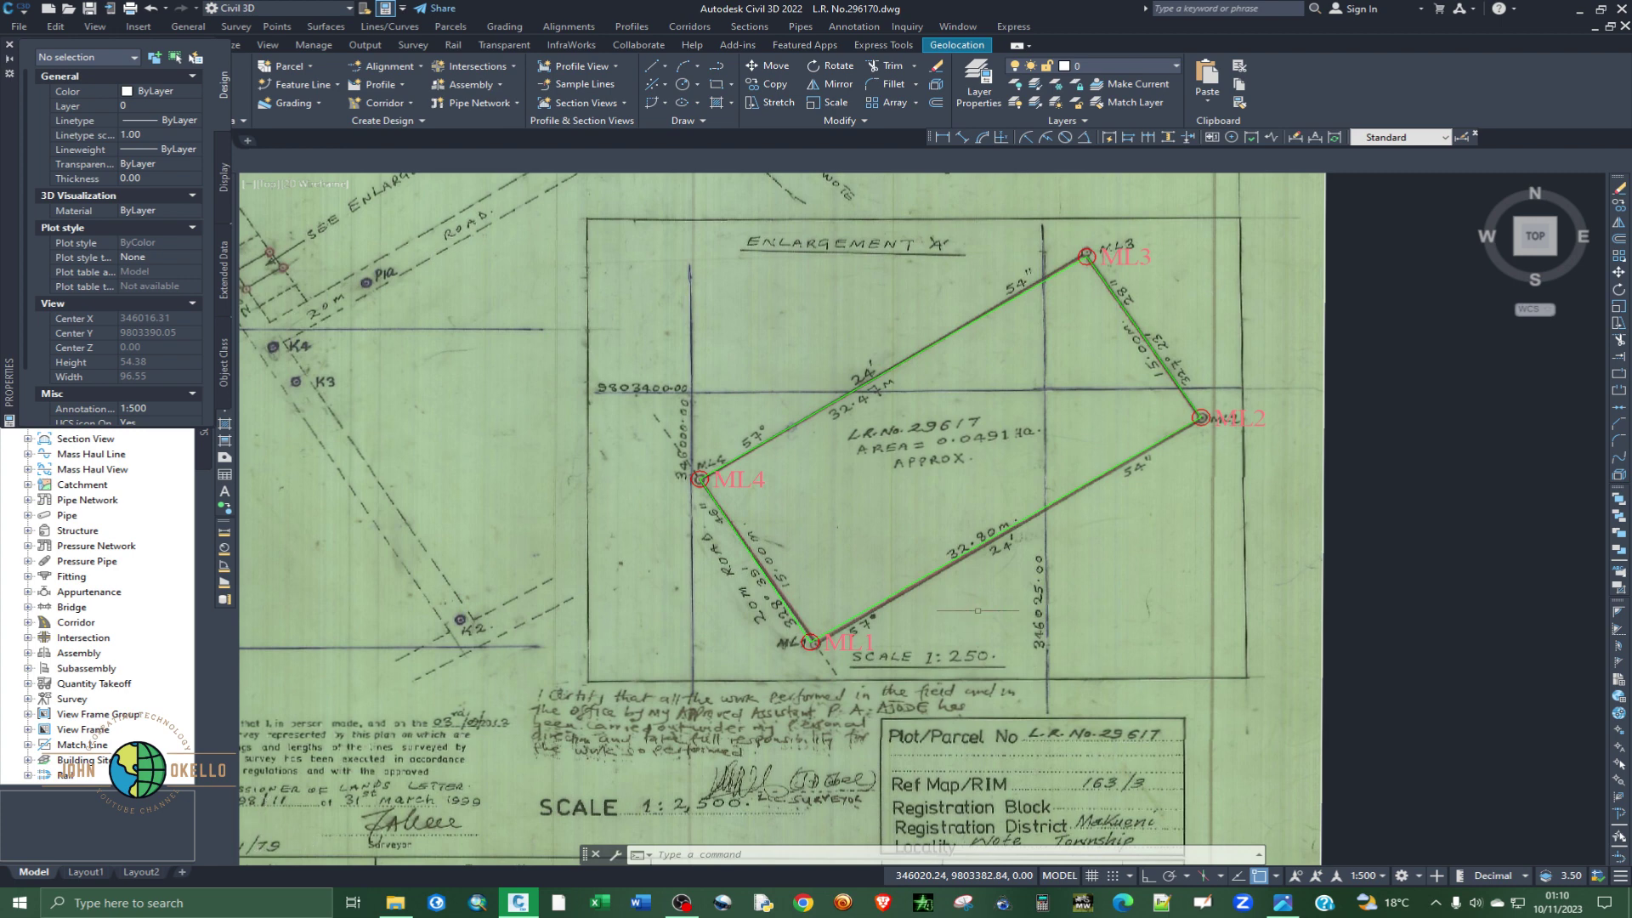
pyautogui.scroll(-2, 978, 609)
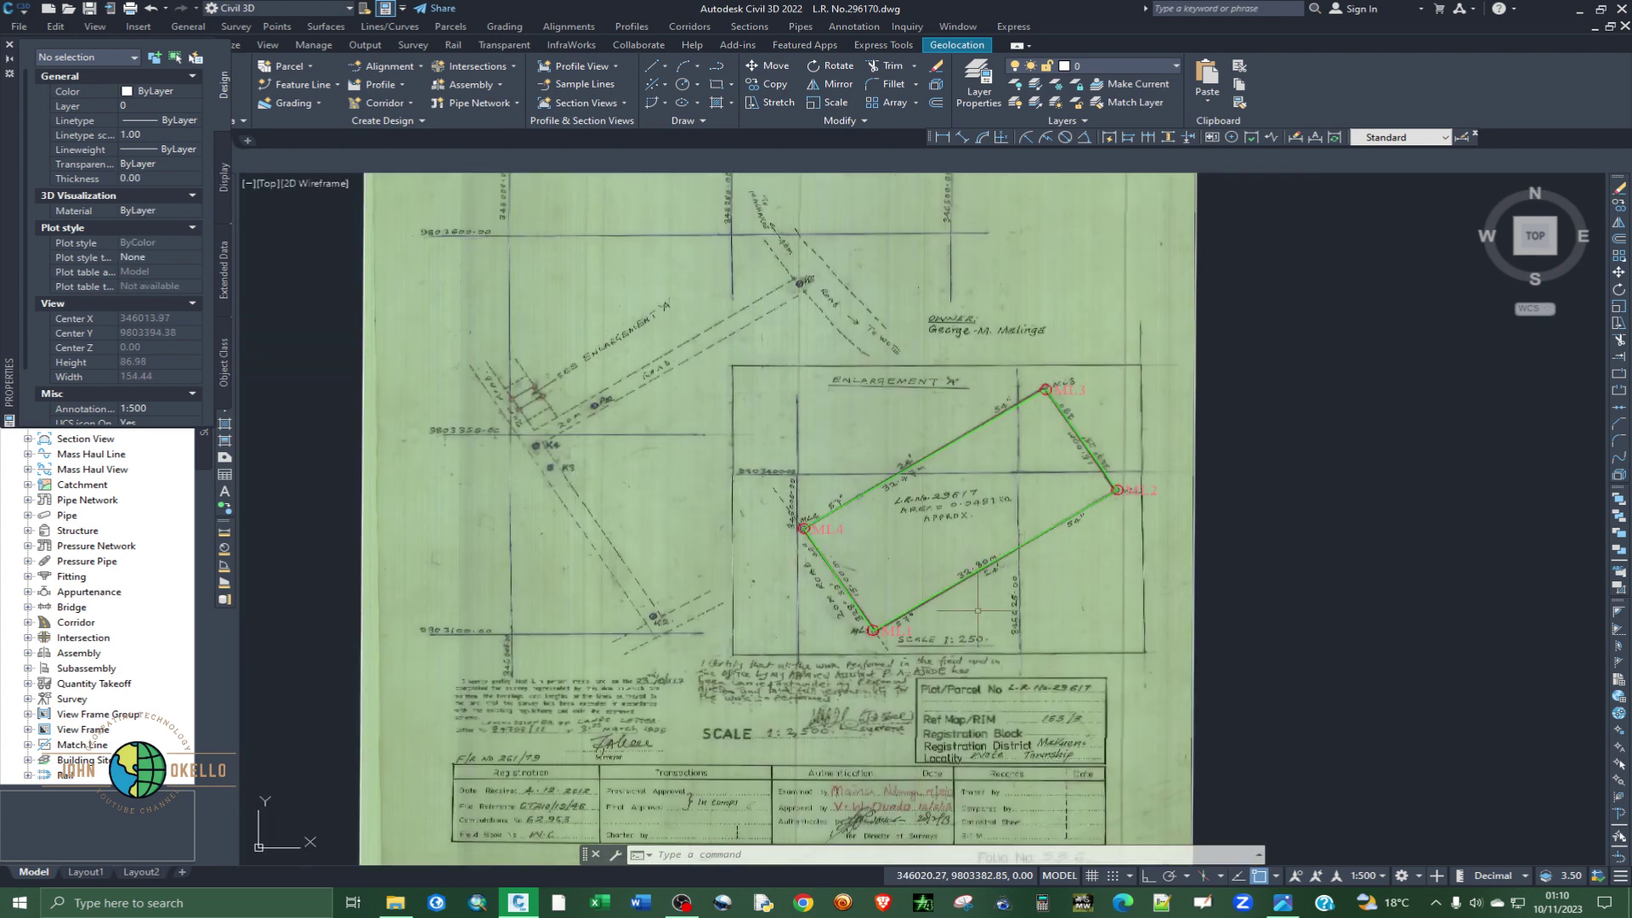